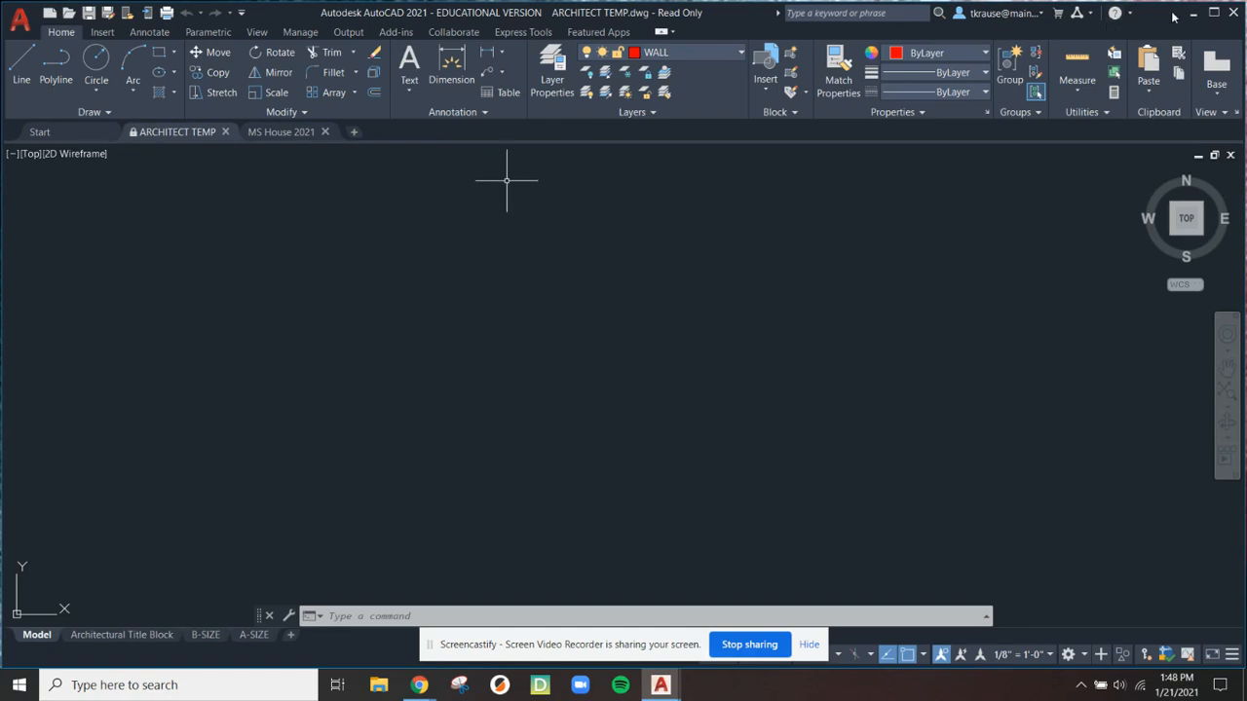
# Maximize the program window and browse to the Shared (S:) network drive for an existing drawing to open, widening the file dialog
pyautogui.click(1212, 12)
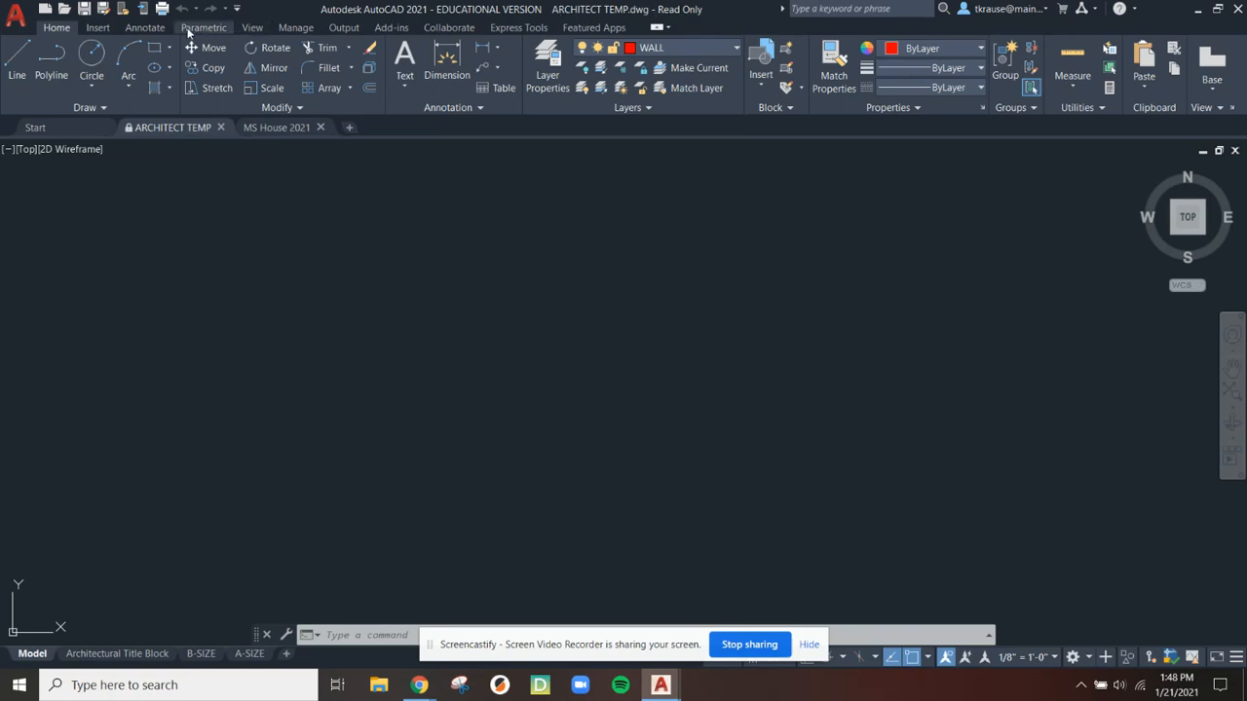
pyautogui.click(17, 14)
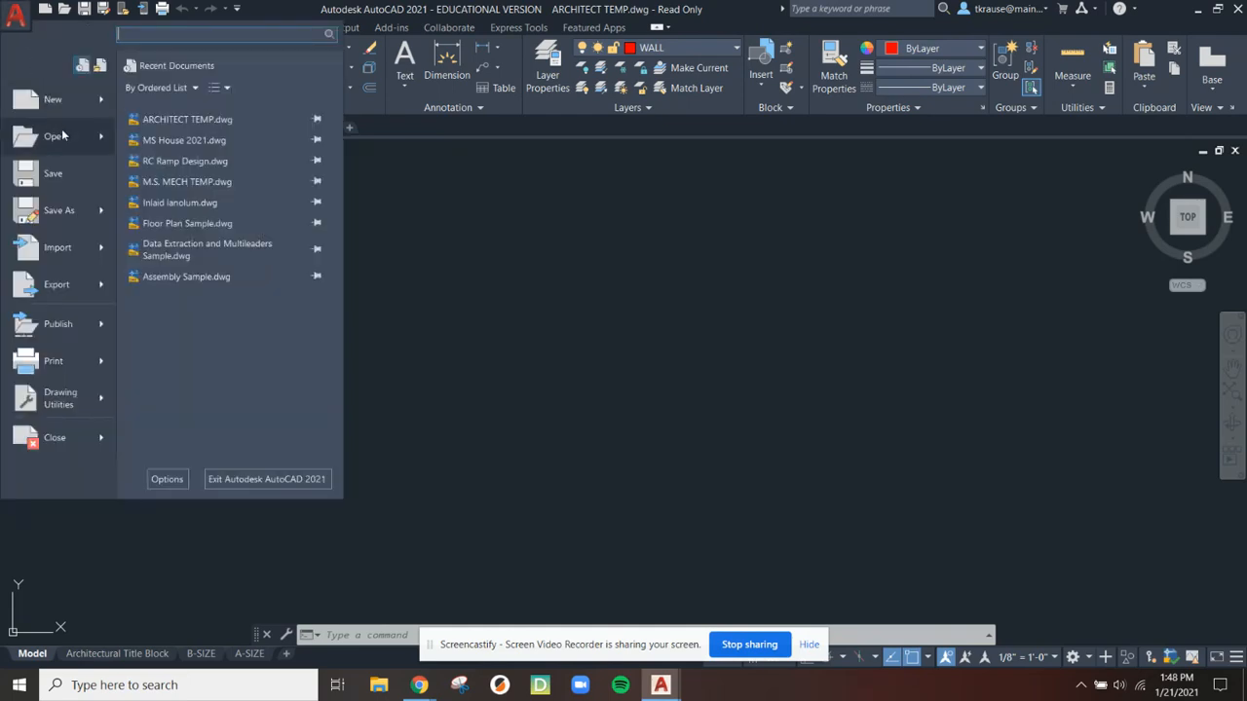
pyautogui.moveTo(63, 140)
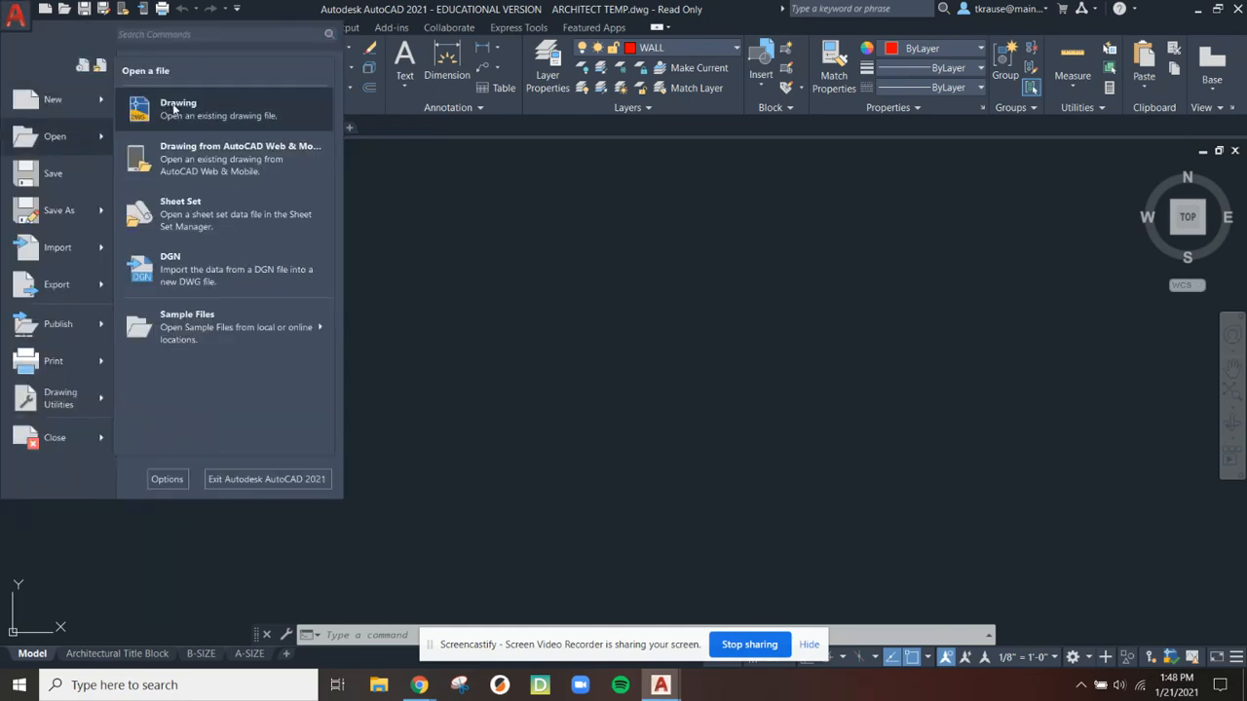
pyautogui.click(173, 103)
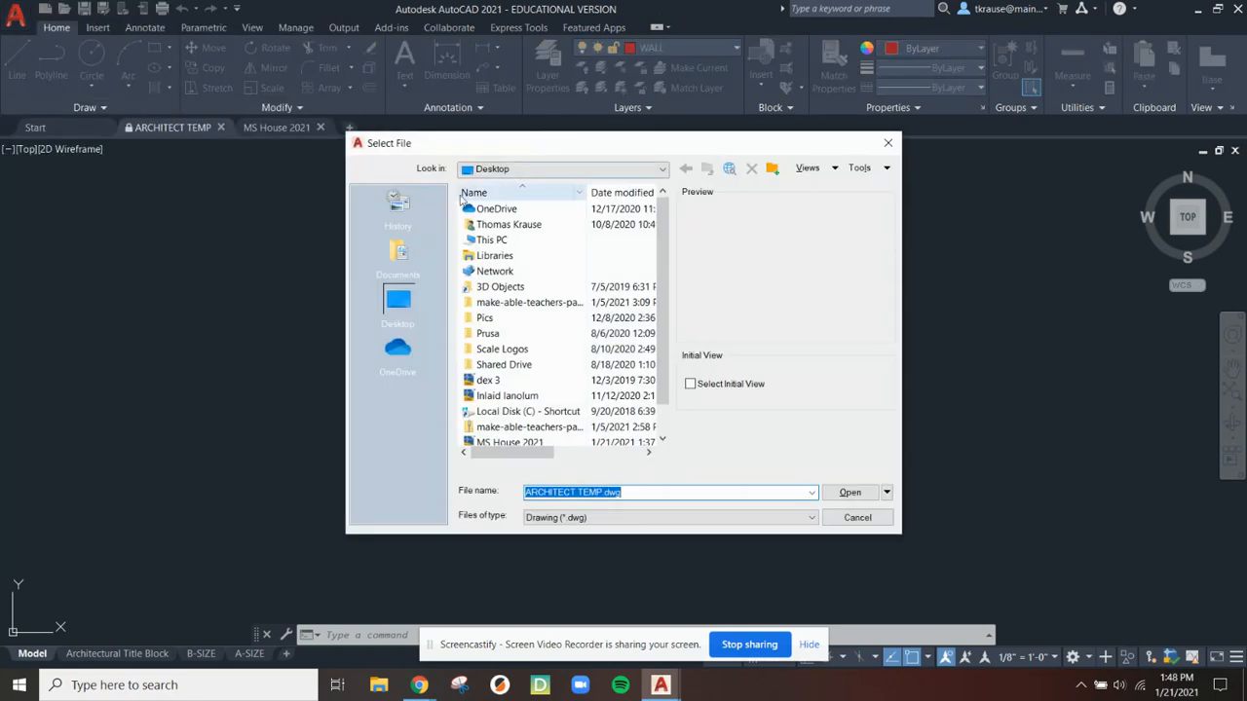
pyautogui.click(490, 241)
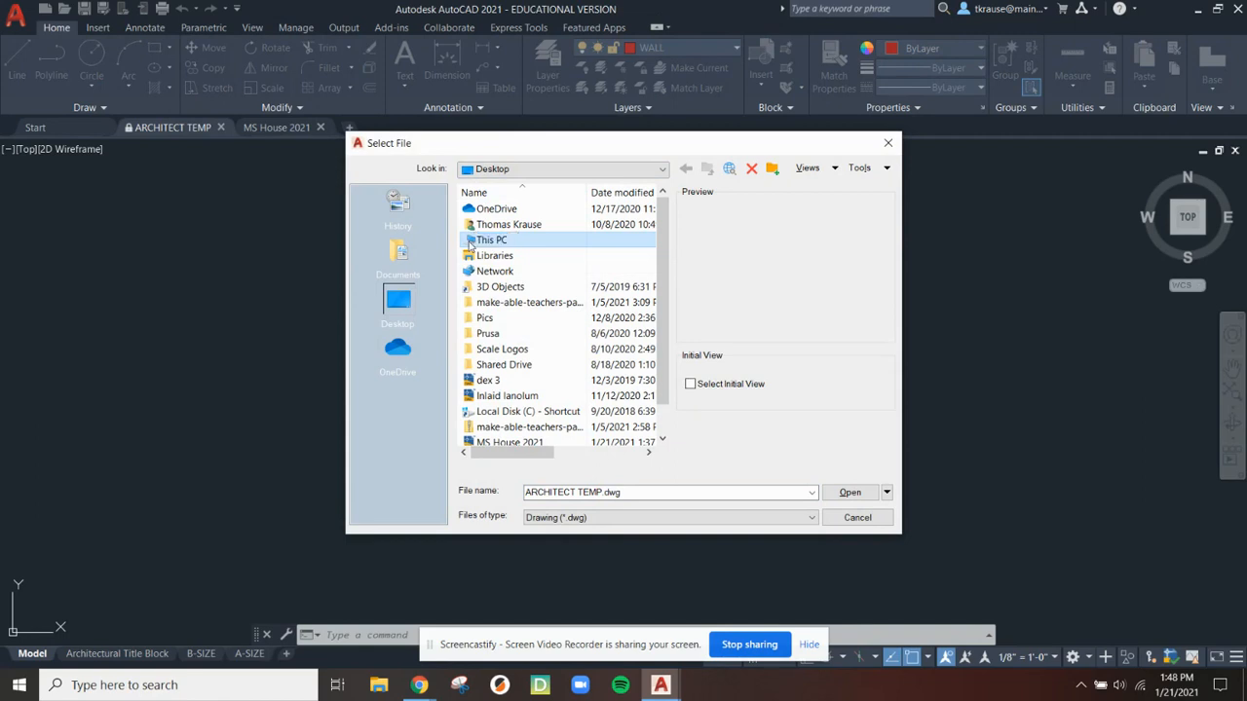
pyautogui.doubleClick(472, 243)
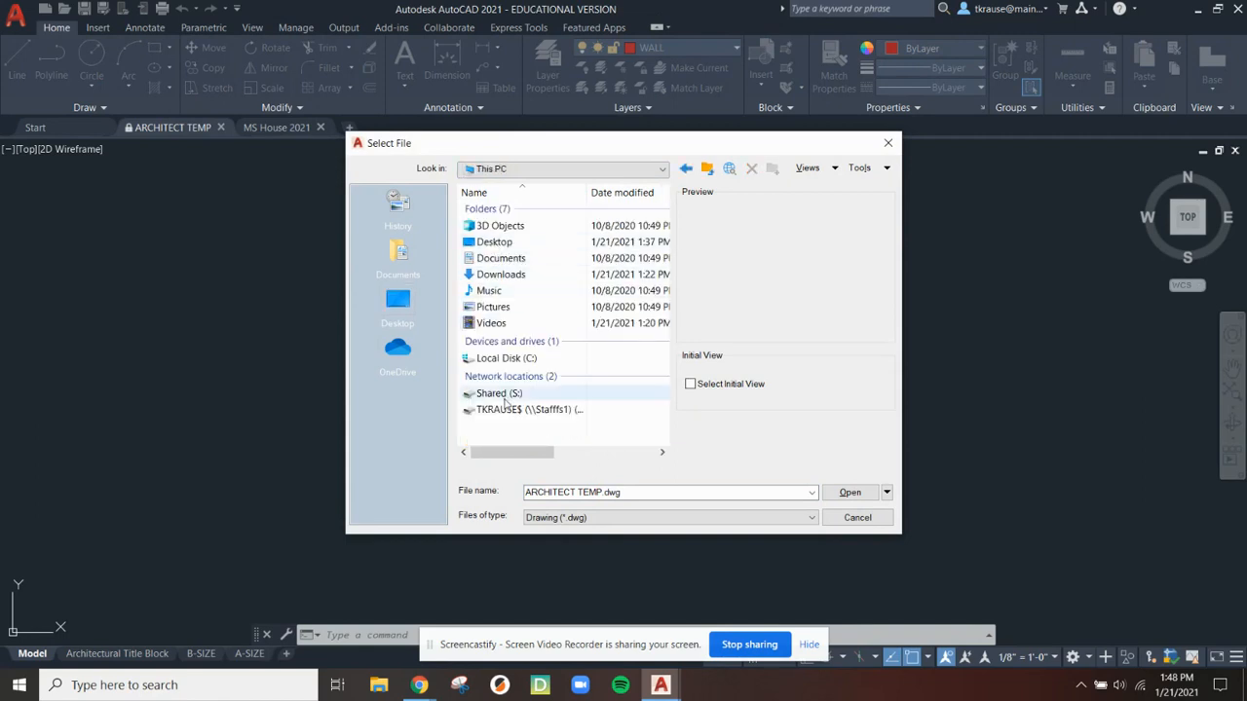
pyautogui.click(497, 394)
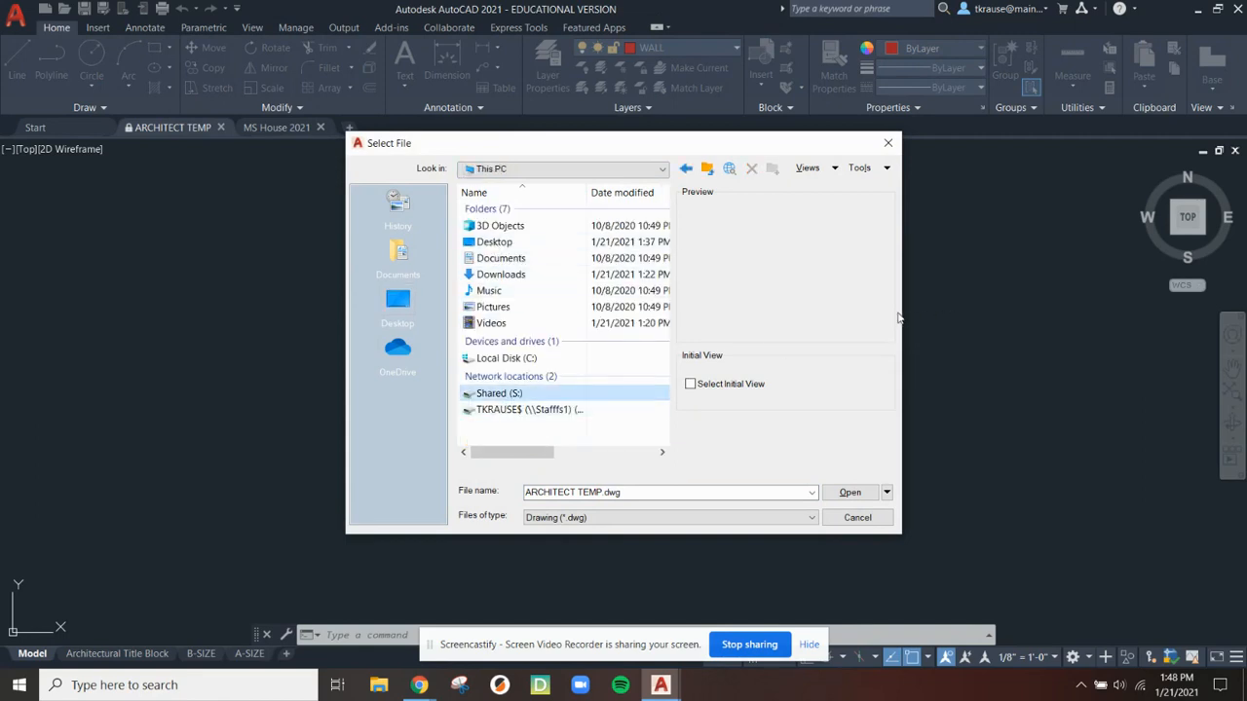
pyautogui.moveTo(900, 305); pyautogui.dragTo(995, 305)
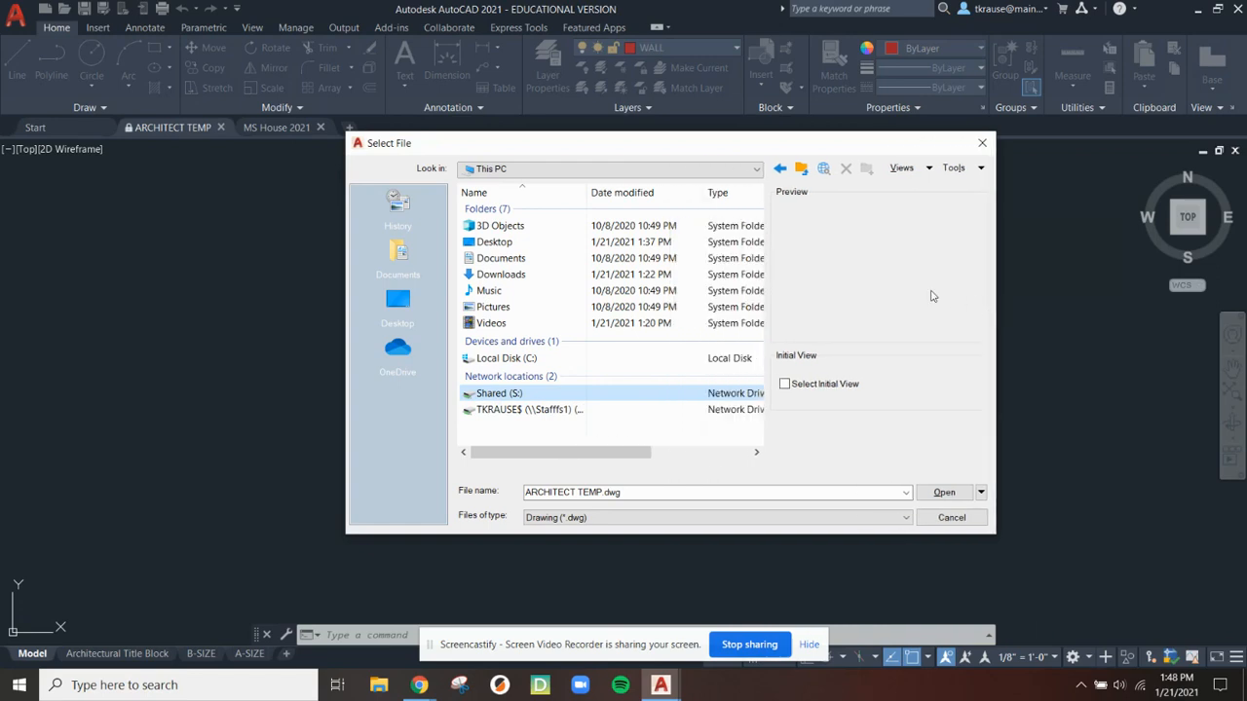
pyautogui.doubleClick(499, 395)
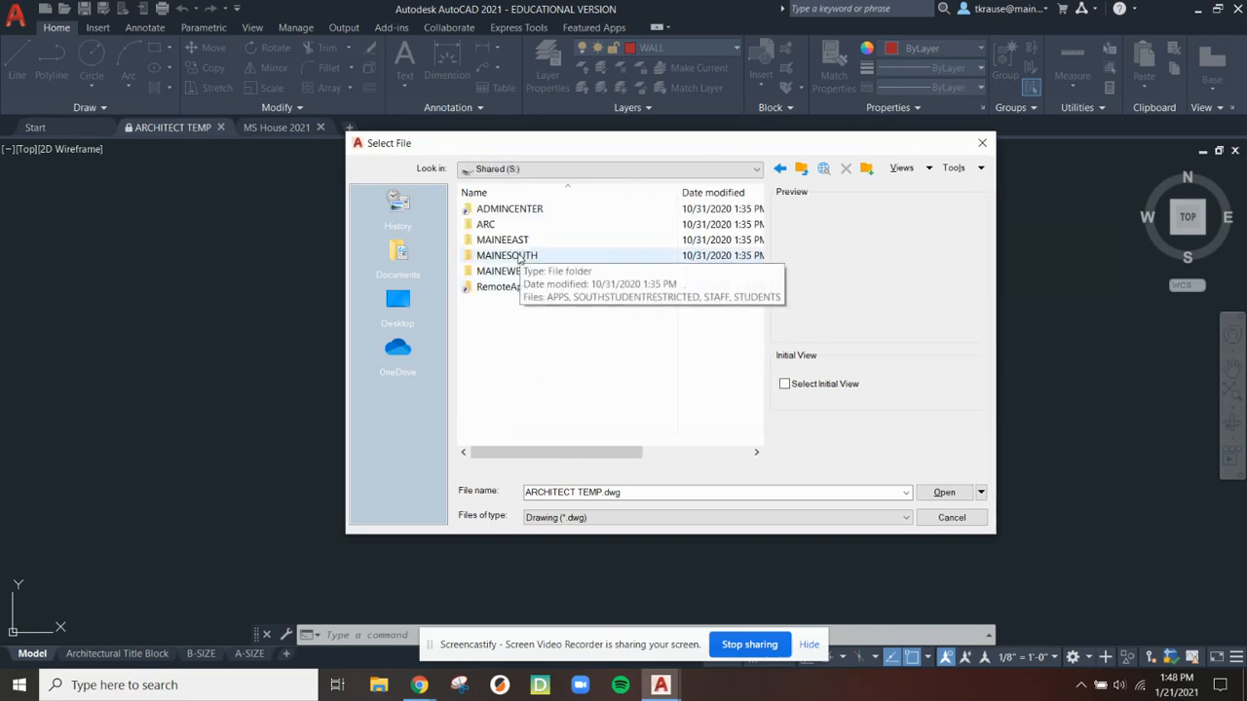
# Browse through MAINESOUTH, STUDENTS, AAT, Applied Technology and CAD Shared to the TEMPLATE FILES folder inside the teachers' named folder
pyautogui.doubleClick(517, 256)
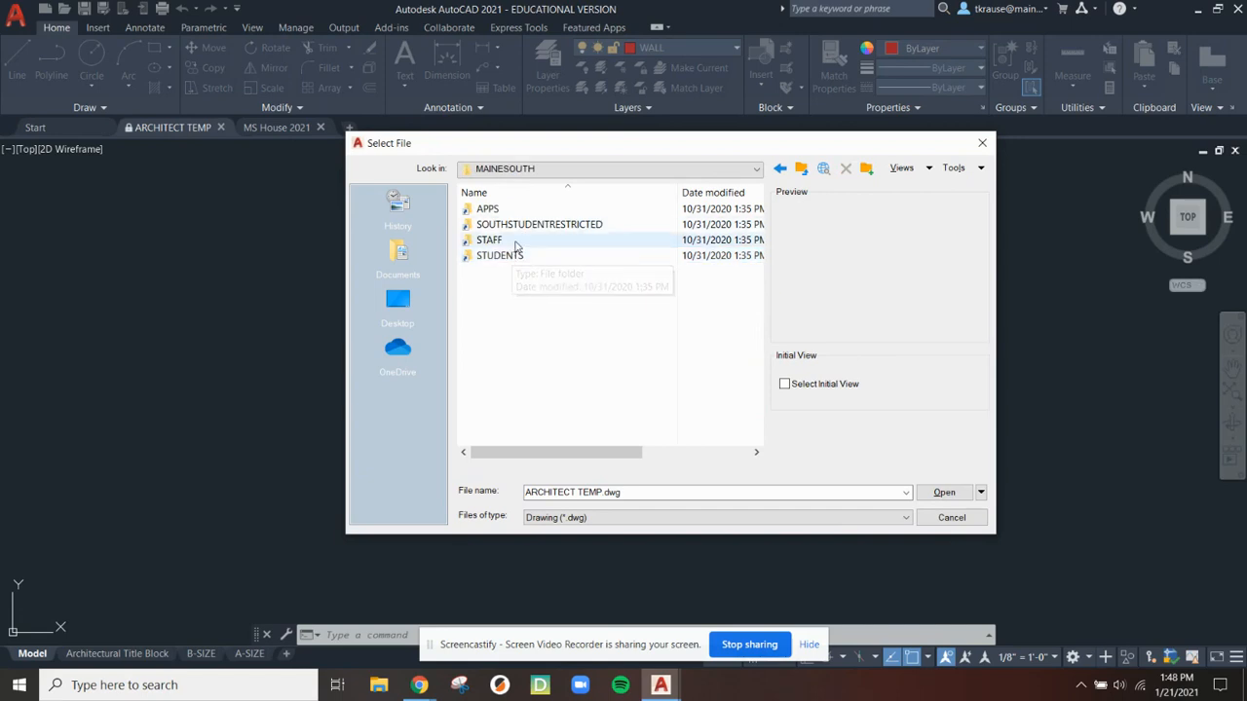
pyautogui.doubleClick(501, 255)
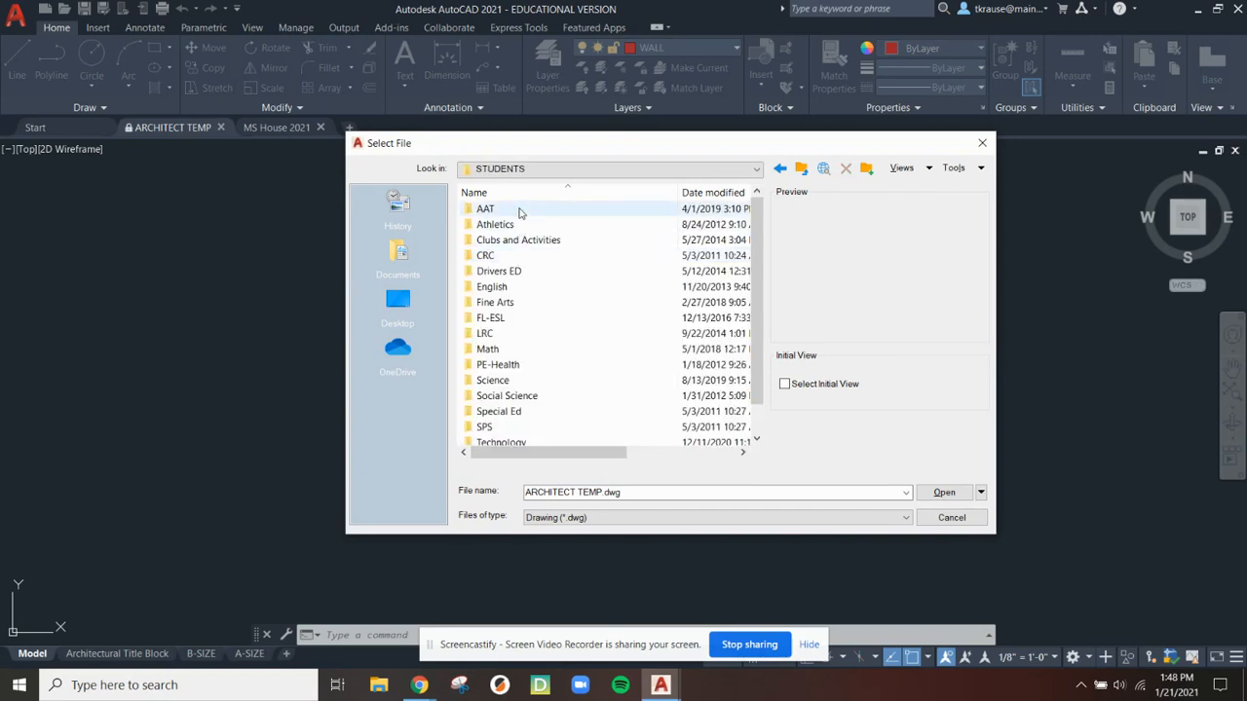
pyautogui.doubleClick(519, 210)
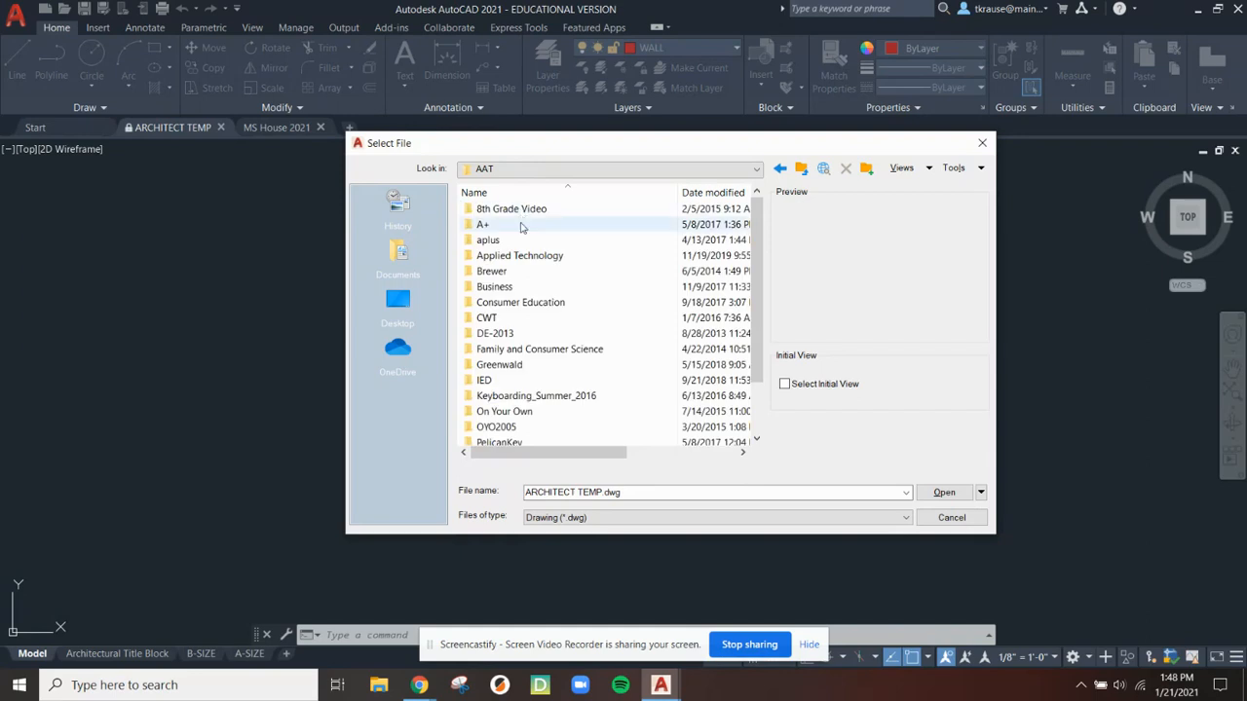
pyautogui.doubleClick(521, 257)
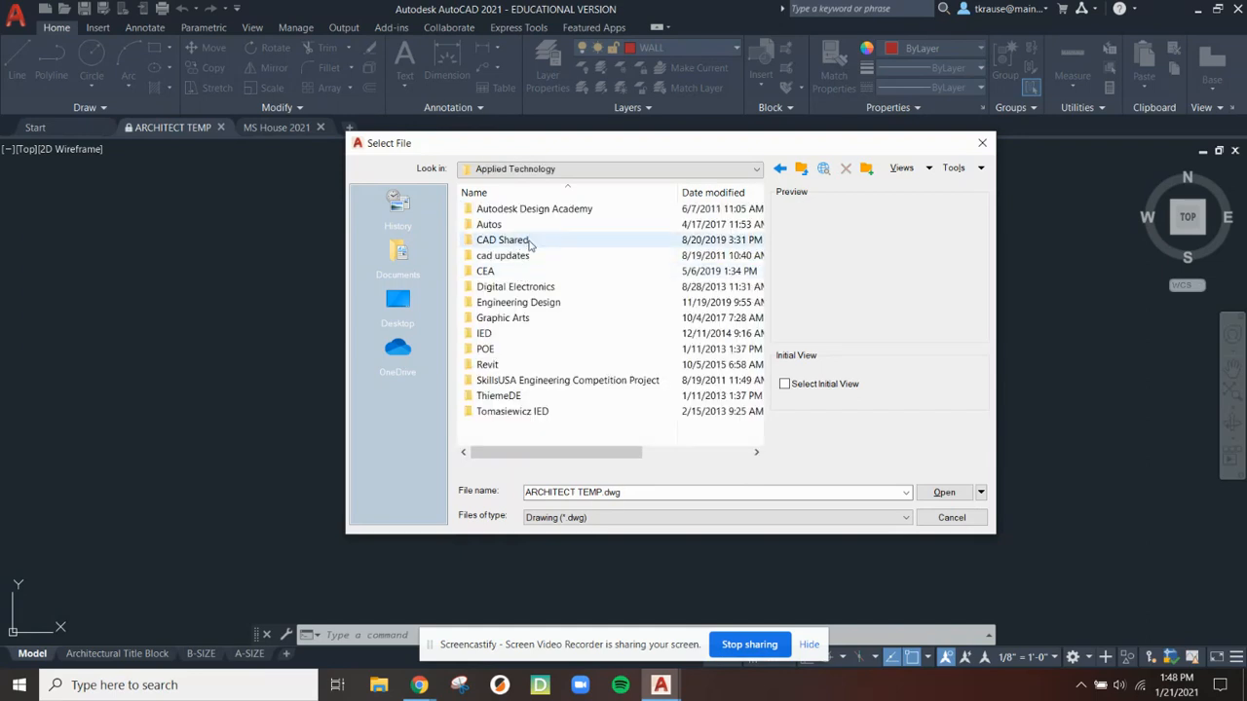
pyautogui.doubleClick(532, 241)
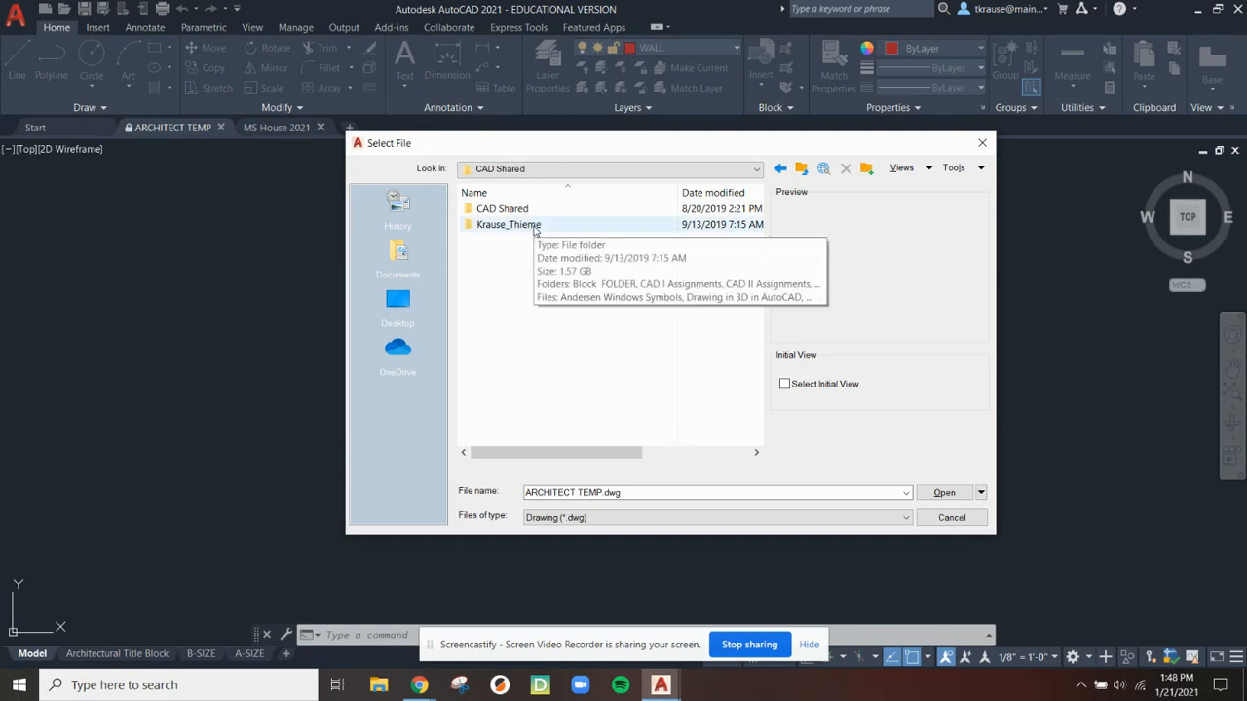
pyautogui.doubleClick(508, 225)
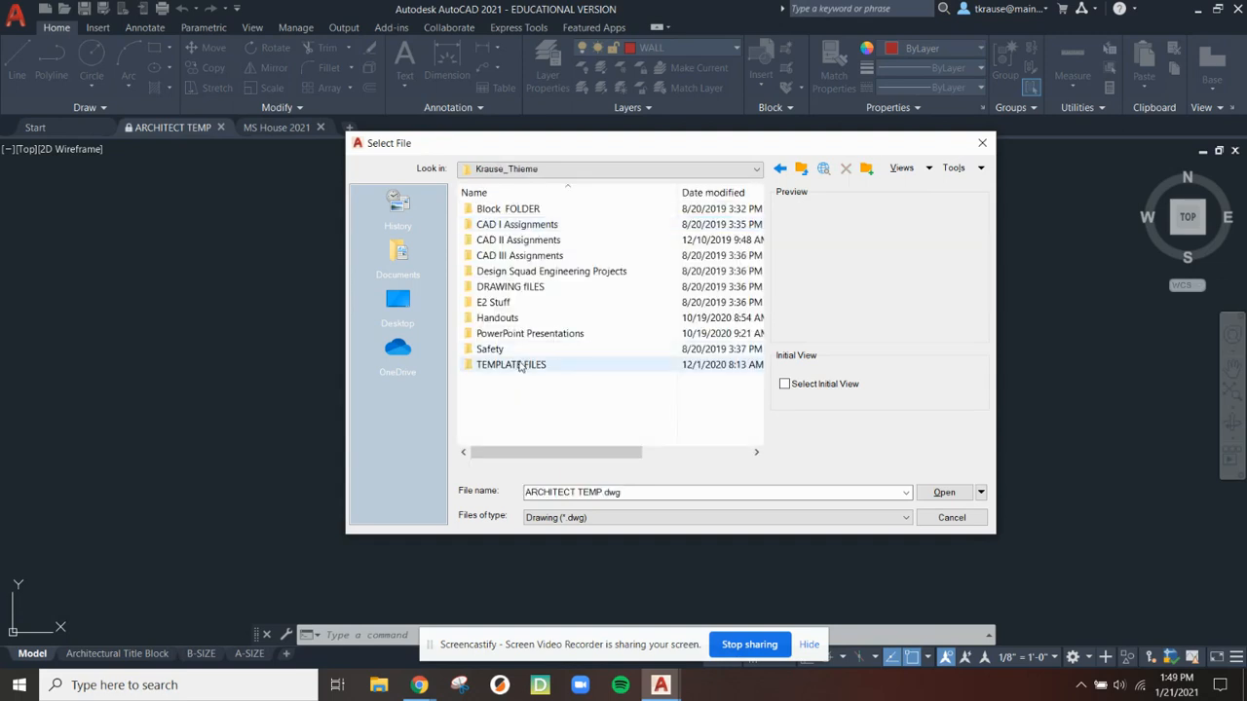
pyautogui.doubleClick(519, 365)
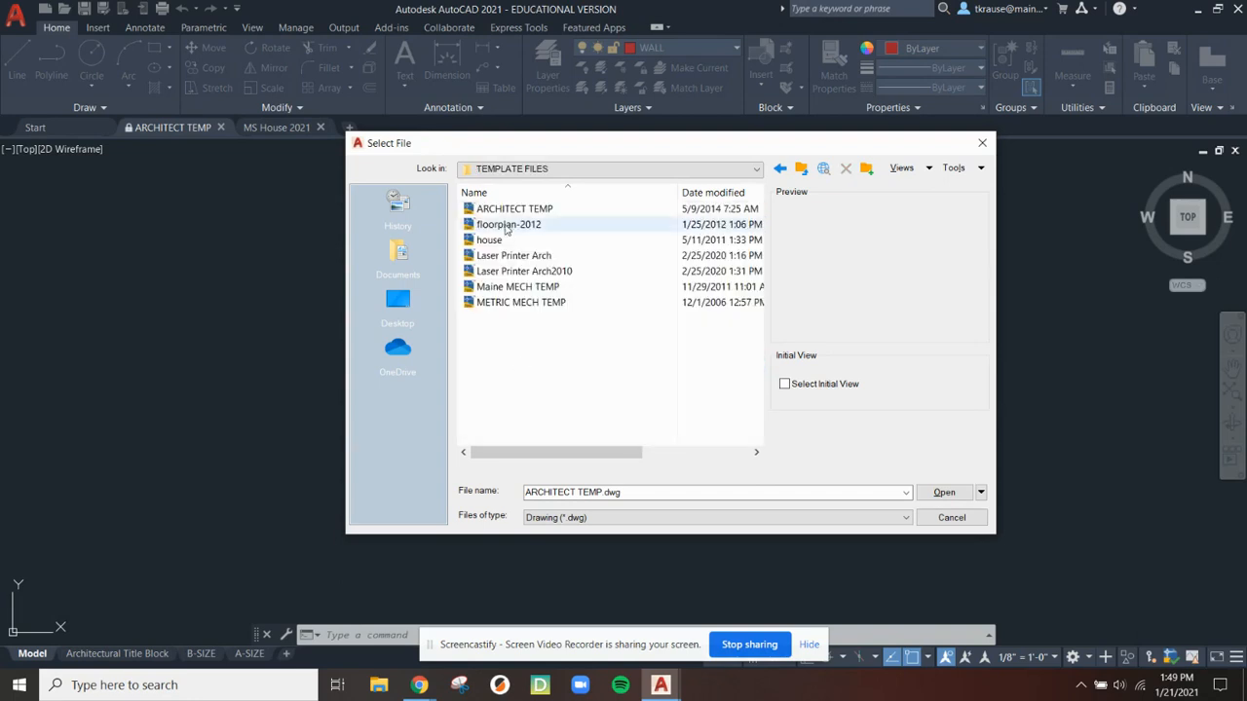
# Open the ARCHITECT TEMP drawing as read-only and close the copy of it that was already open
pyautogui.click(512, 209)
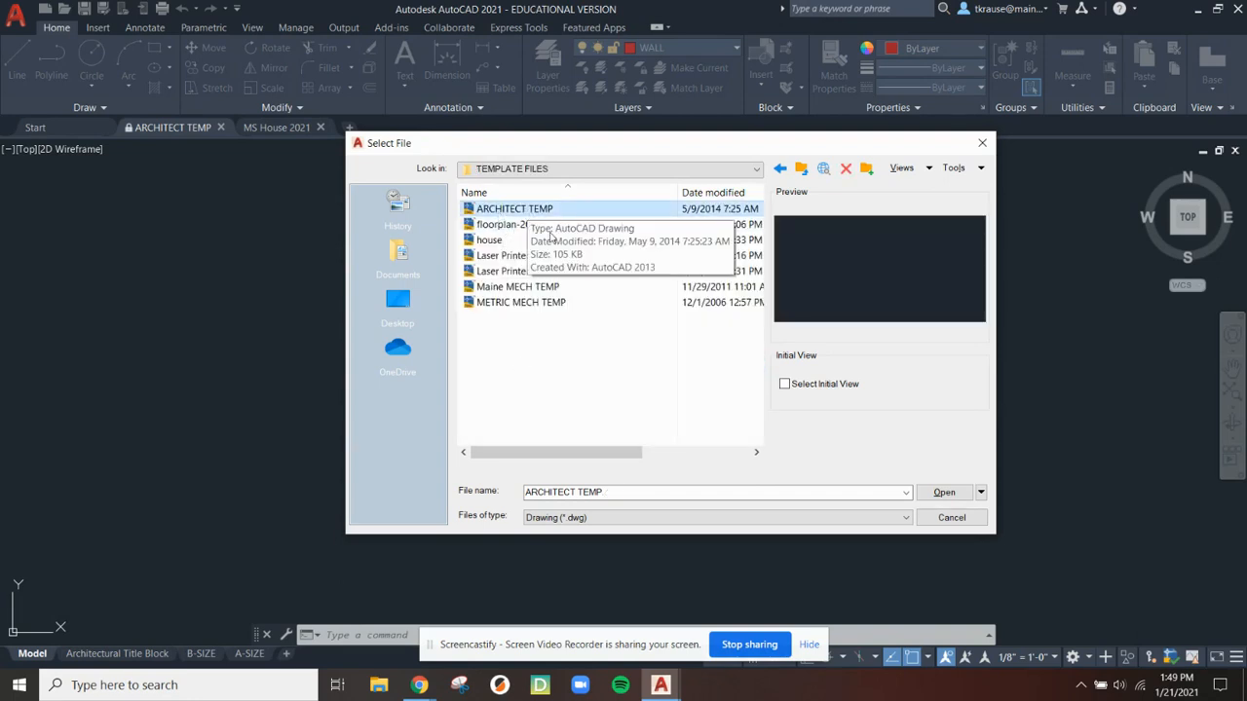
pyautogui.click(941, 492)
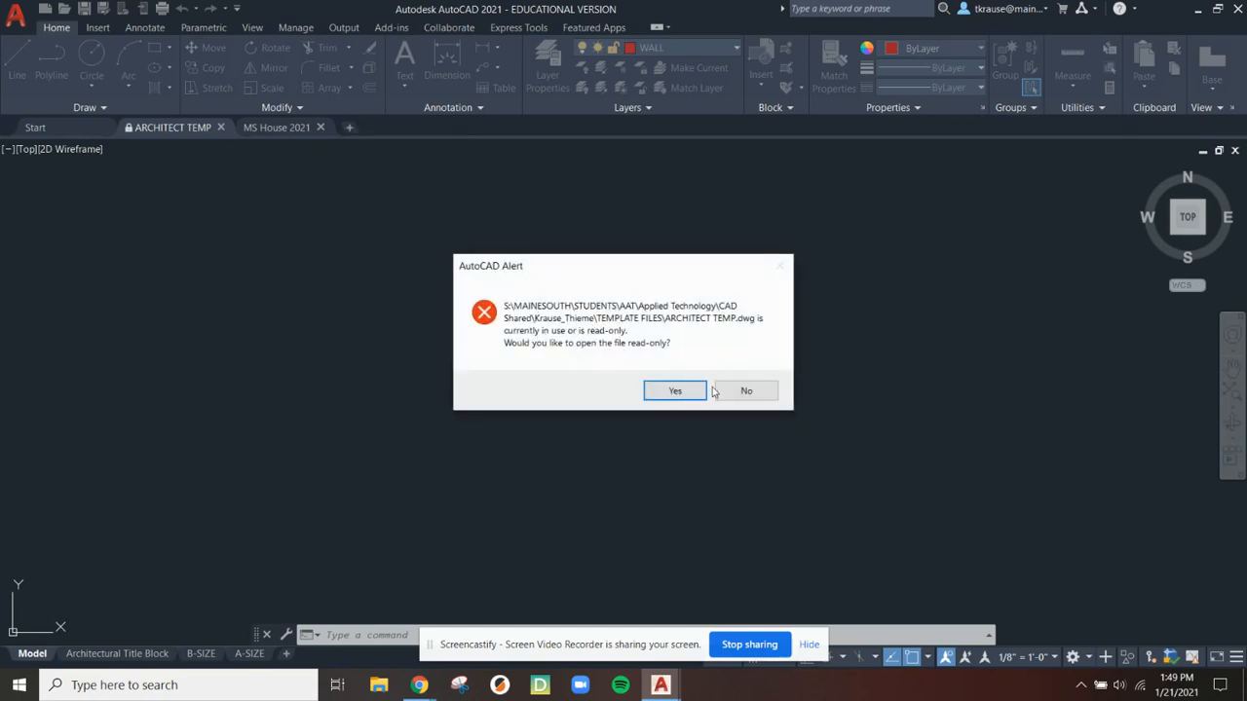
pyautogui.click(674, 391)
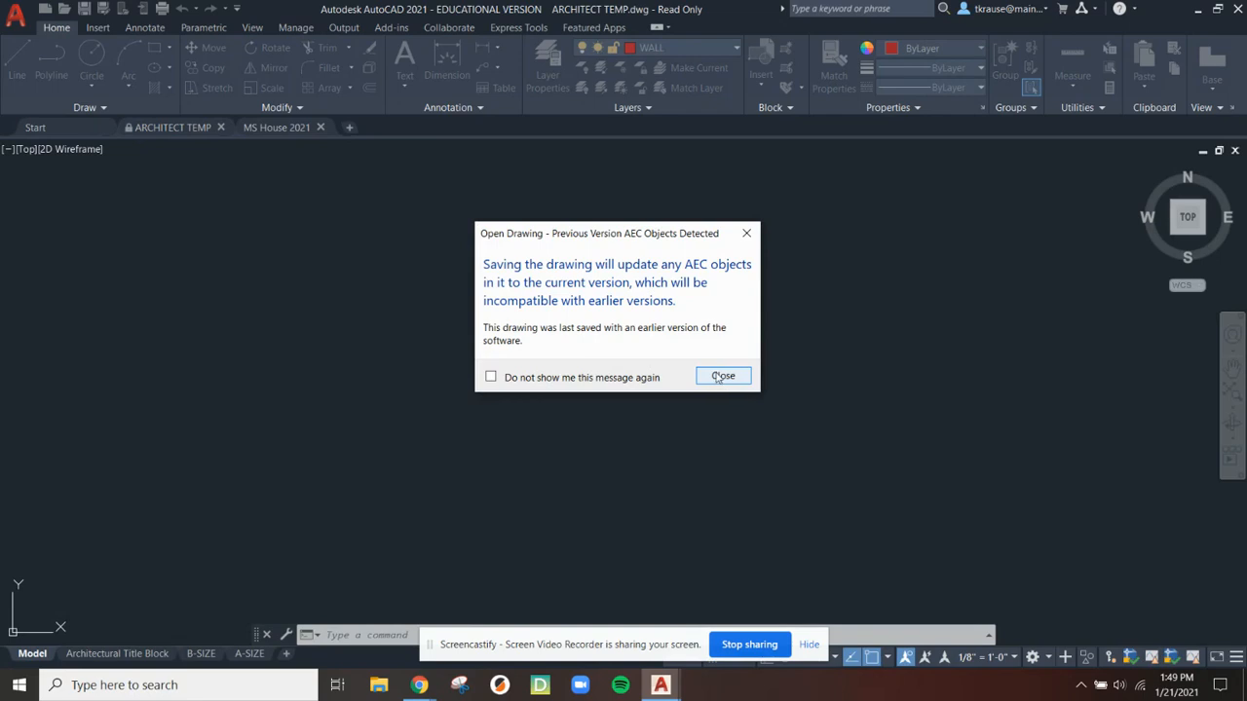
pyautogui.click(722, 376)
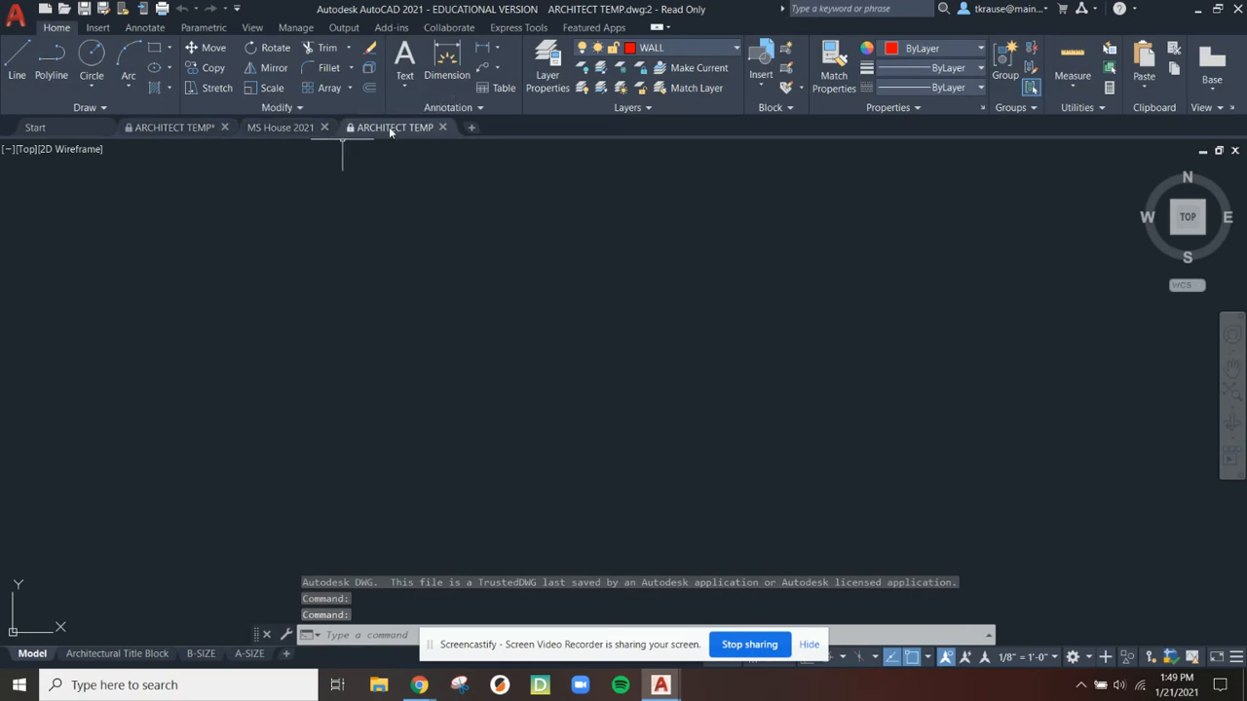
pyautogui.click(225, 127)
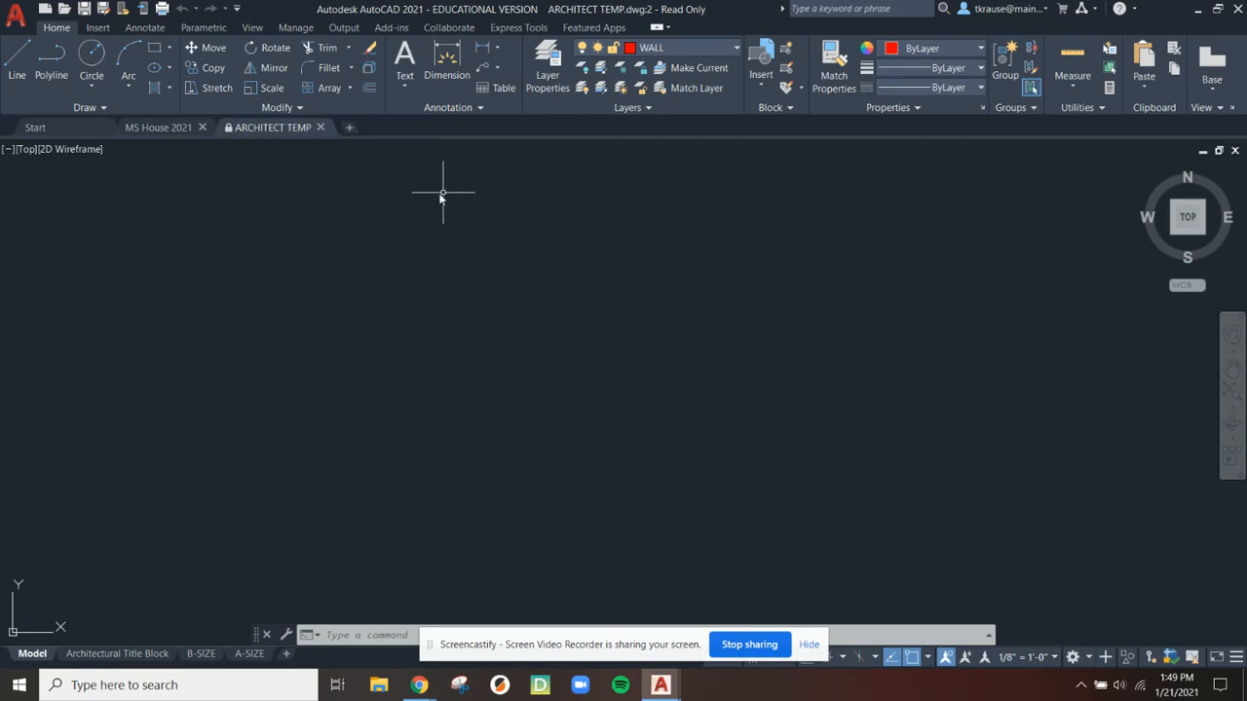
# Start saving the template as a new DWG drawing, choosing the CAD Tech folder on the personal U: network drive
pyautogui.click(15, 16)
pyautogui.moveTo(39, 216)
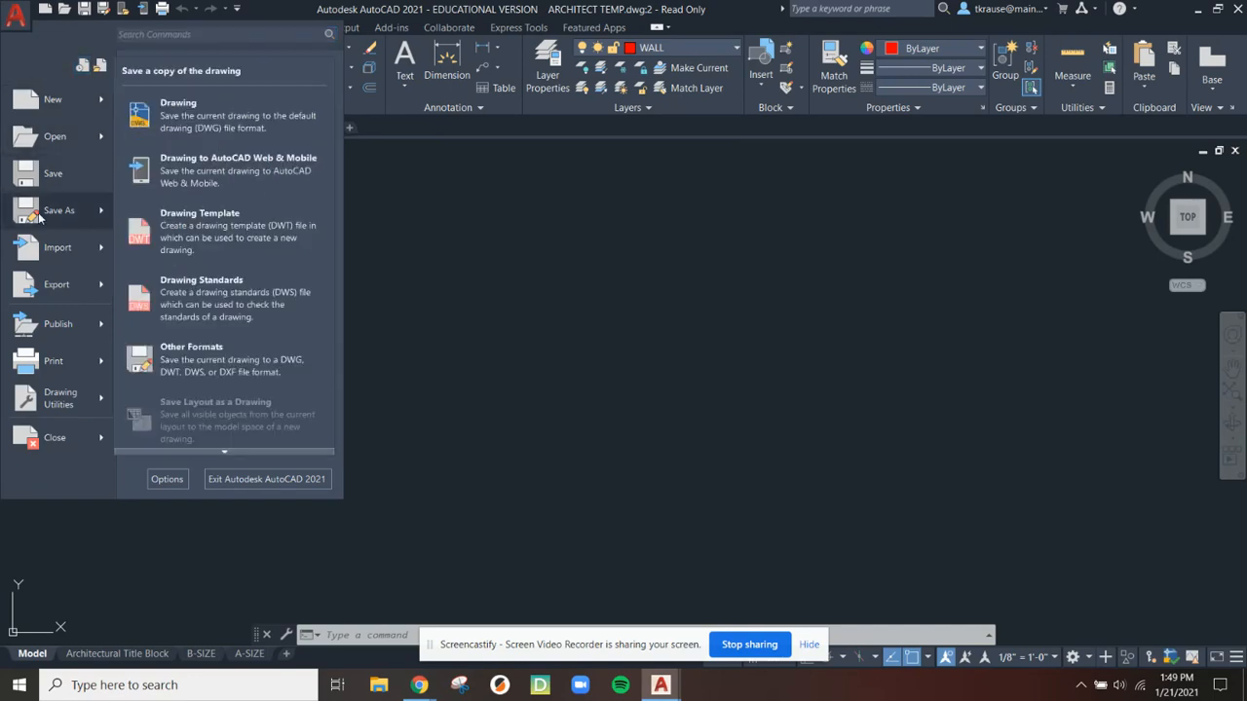
pyautogui.click(172, 115)
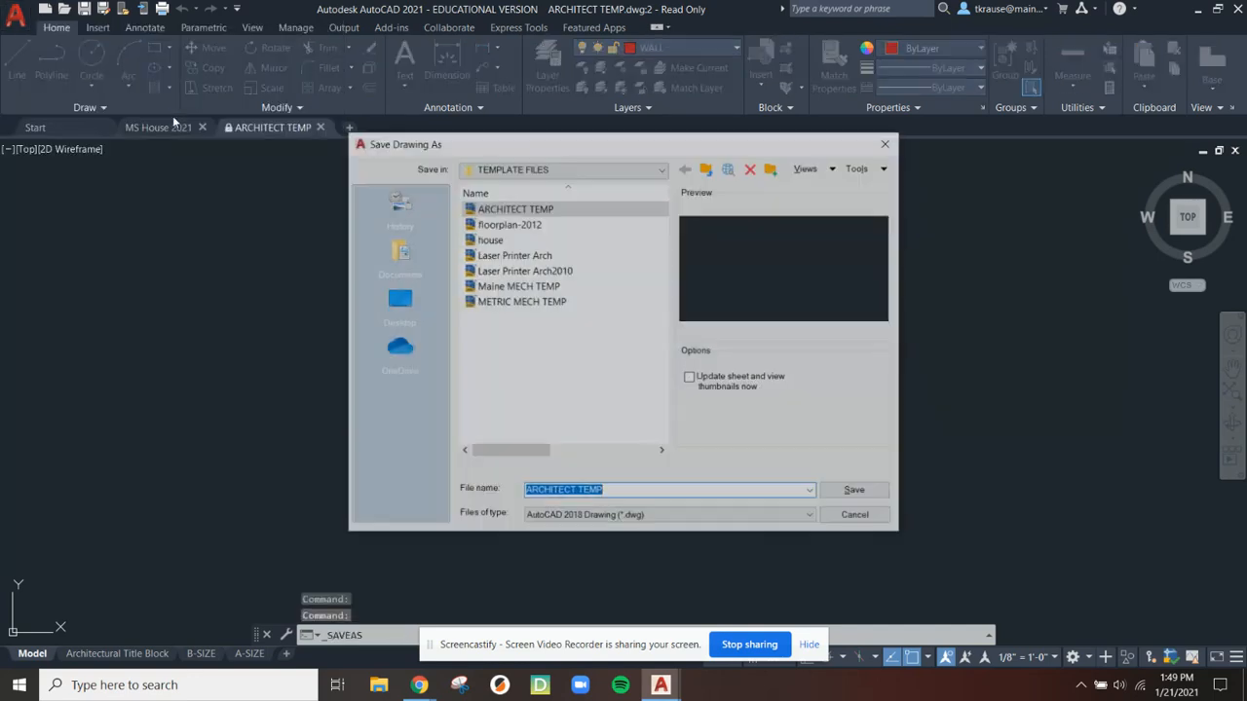
pyautogui.click(599, 170)
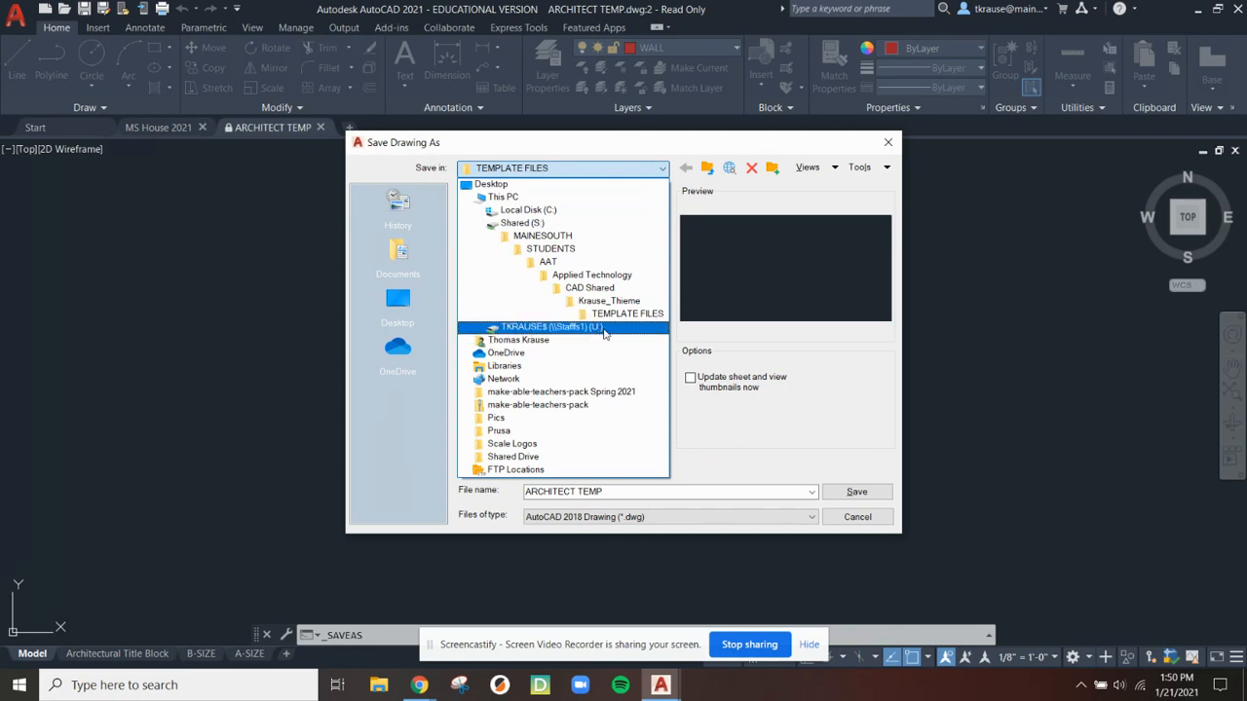
pyautogui.click(540, 328)
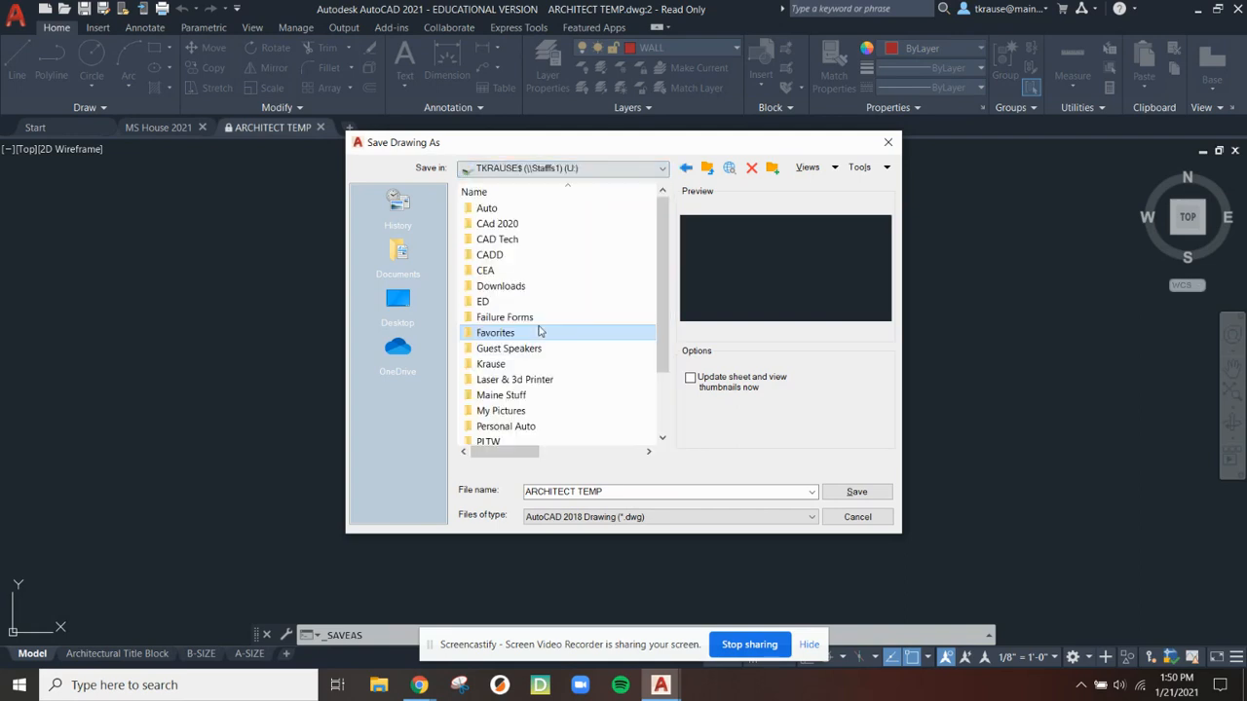
pyautogui.scroll(-2, 660, 213)
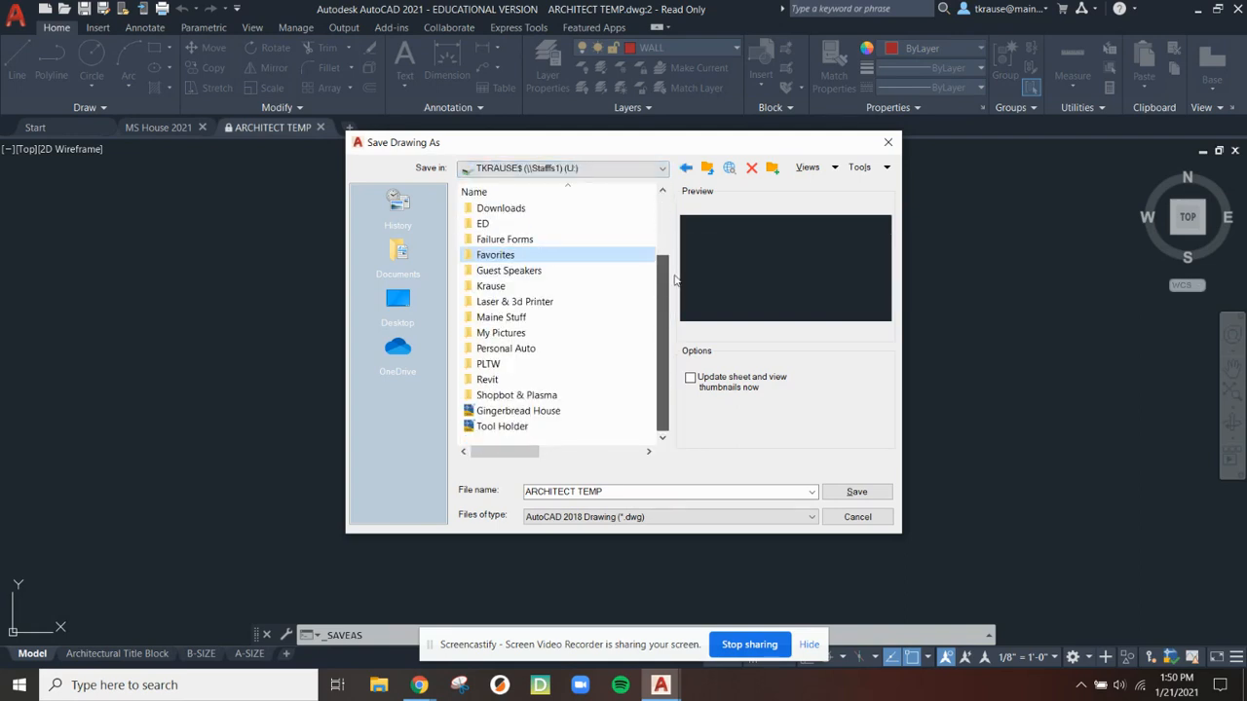
pyautogui.scroll(2, 661, 213)
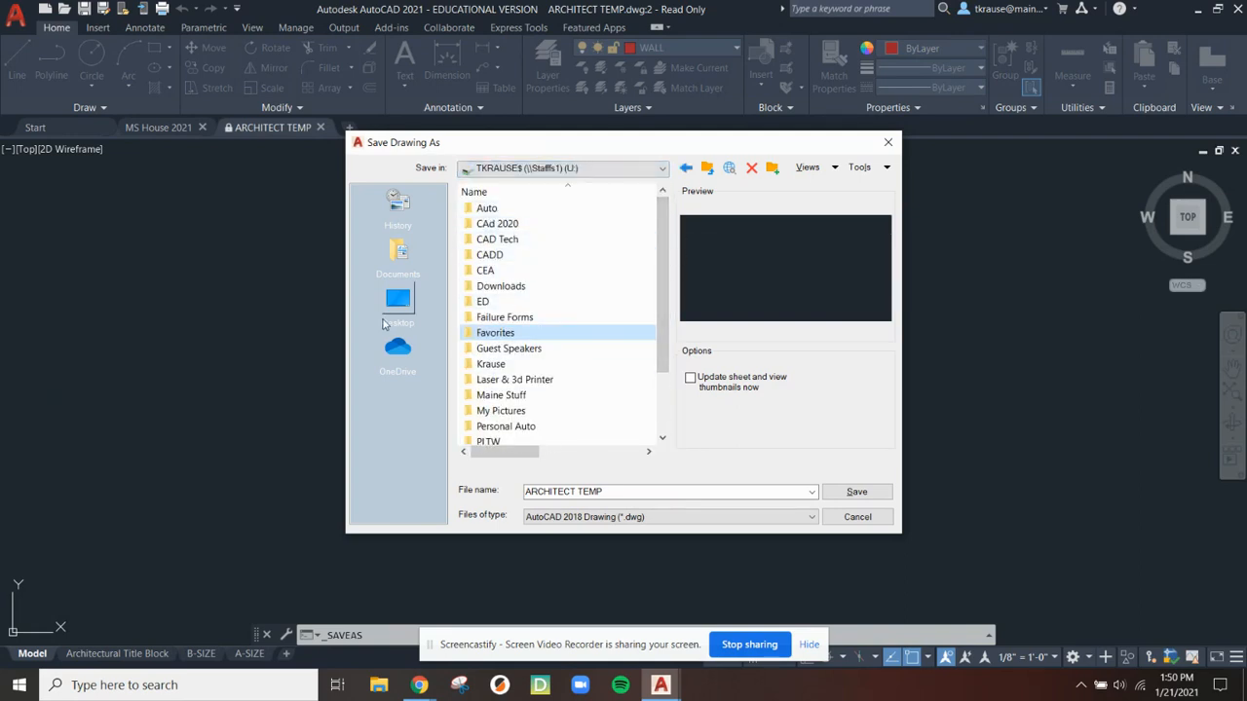
pyautogui.doubleClick(516, 239)
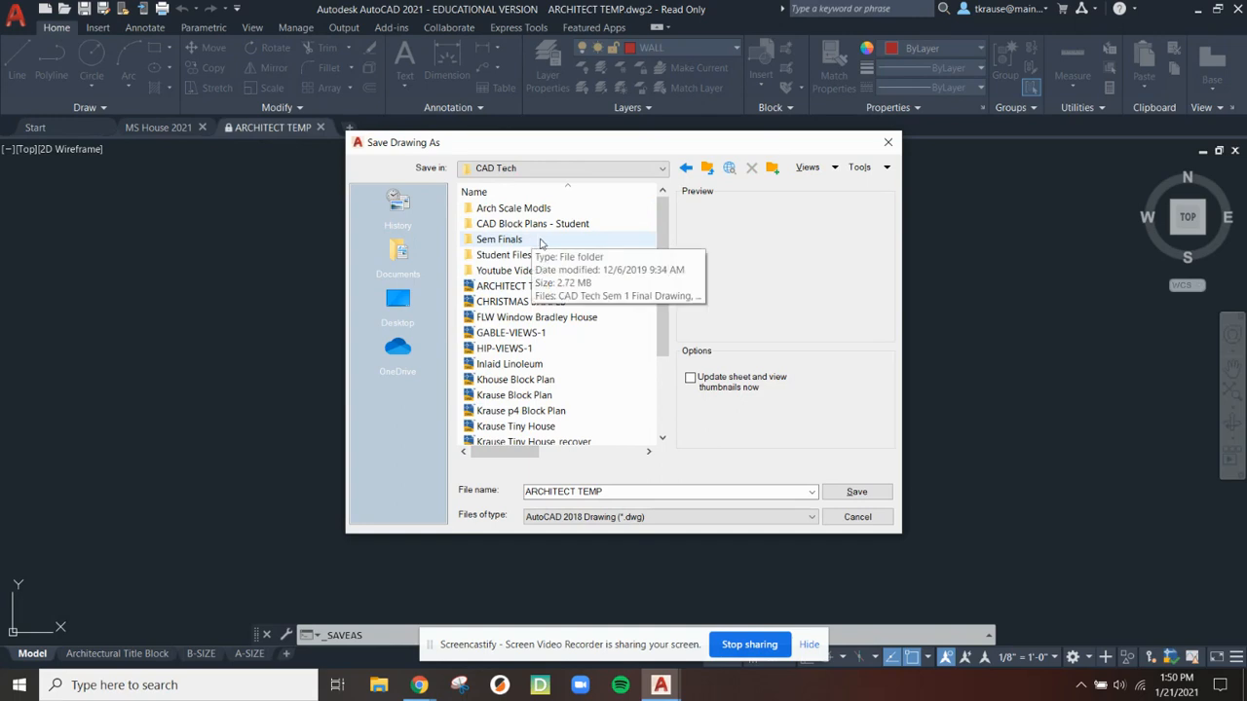
pyautogui.doubleClick(617, 491)
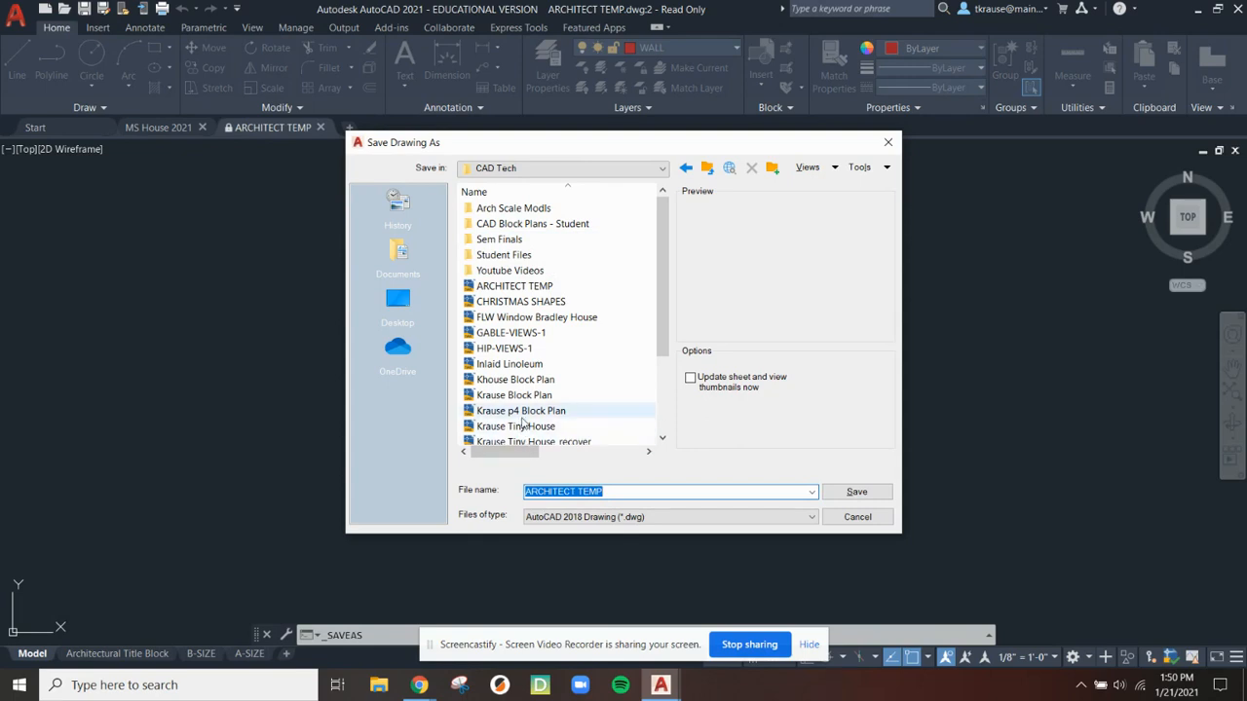
pyautogui.write('Maine')
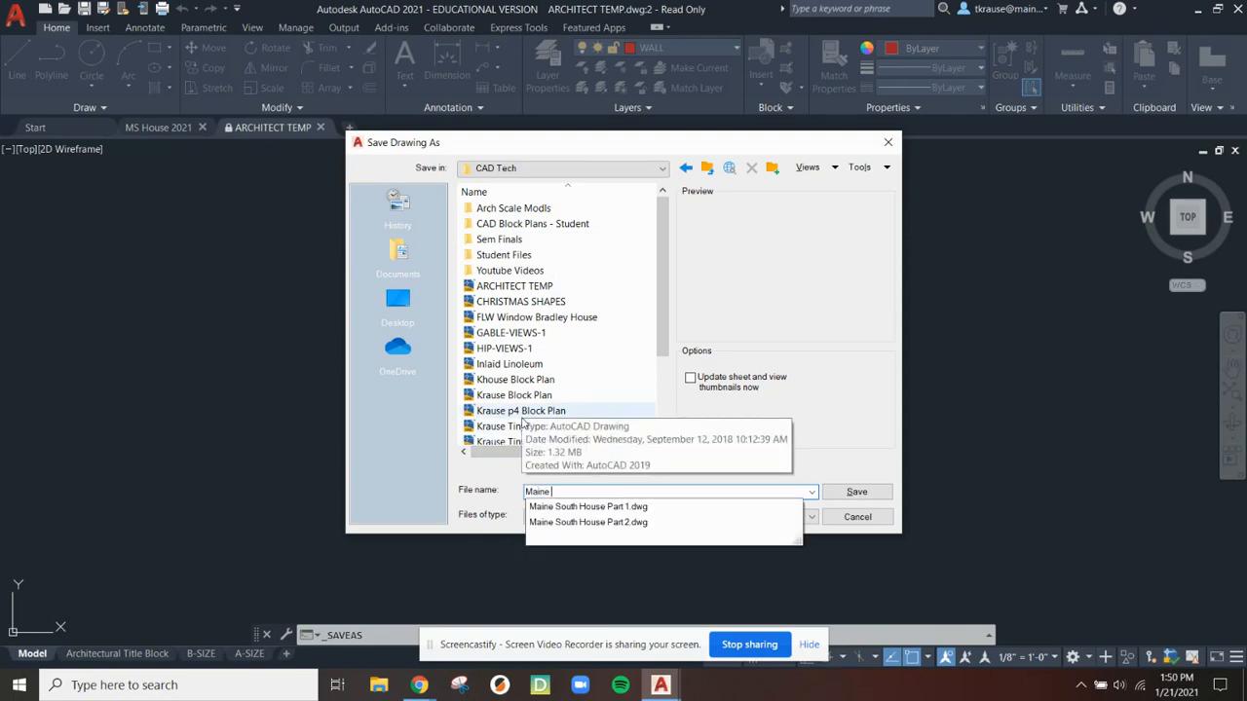
pyautogui.write(' South Ho')
pyautogui.press('BackSpace')
pyautogui.press('BackSpace')
pyautogui.press('BackSpace')
pyautogui.press('BackSpace')
pyautogui.press('BackSpace')
pyautogui.press('BackSpace')
pyautogui.press('BackSpace')
pyautogui.press('BackSpace')
pyautogui.press('BackSpace')
pyautogui.press('BackSpace')
pyautogui.press('BackSpace')
pyautogui.press('BackSpace')
pyautogui.press('BackSpace')
pyautogui.press('BackSpace')
pyautogui.press('BackSpace')
pyautogui.press('BackSpace')
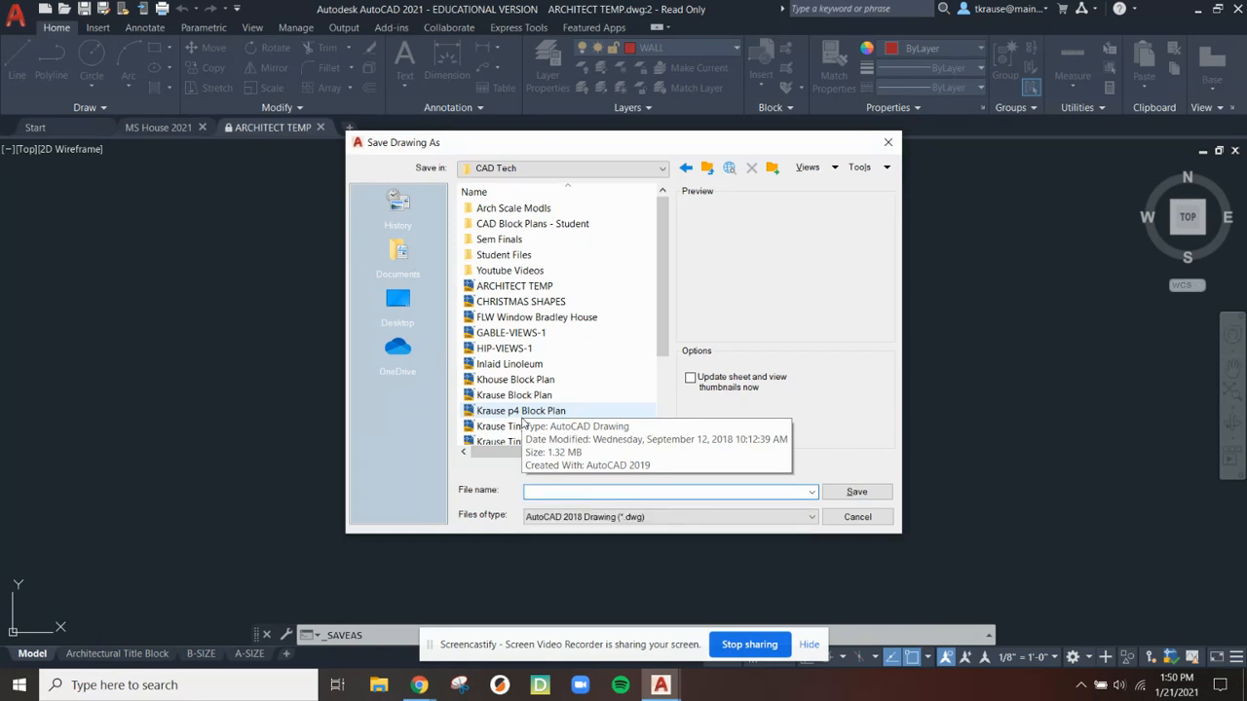
# Name the new drawing with the teacher's surname followed by "South House" and switch the save location to the personal U: drive's root
pyautogui.write('Krause ')
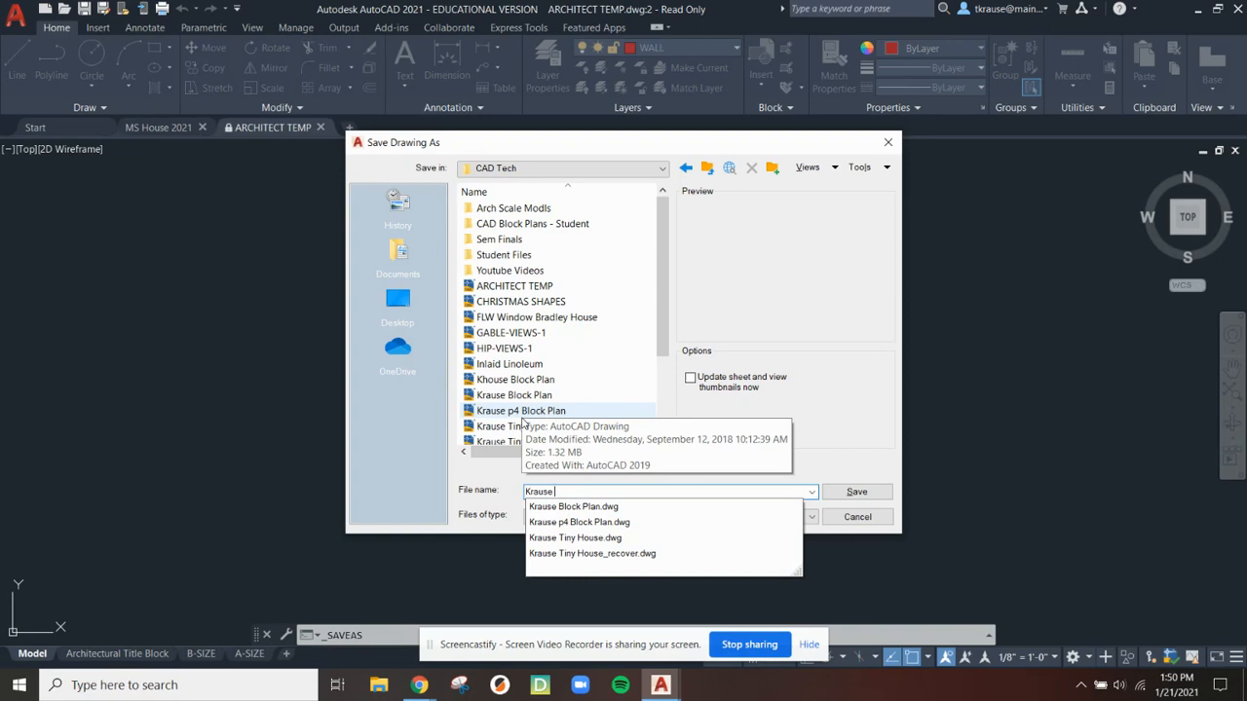
pyautogui.write('South House')
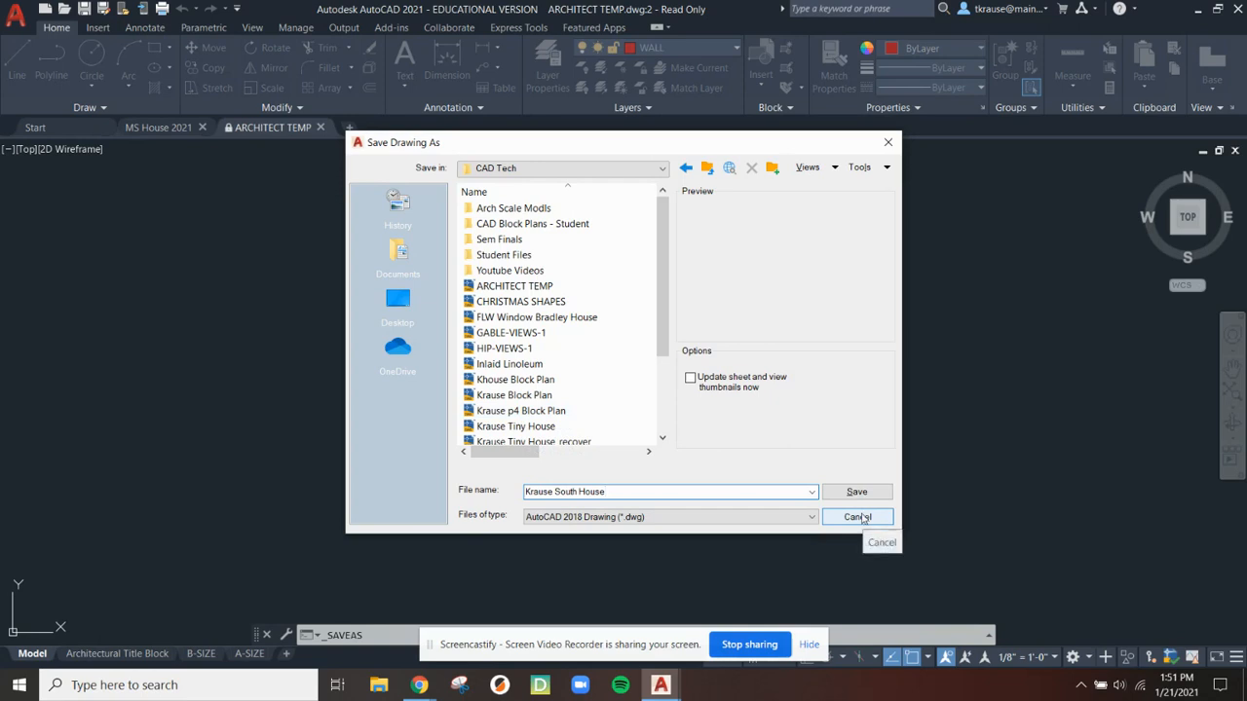
pyautogui.click(624, 169)
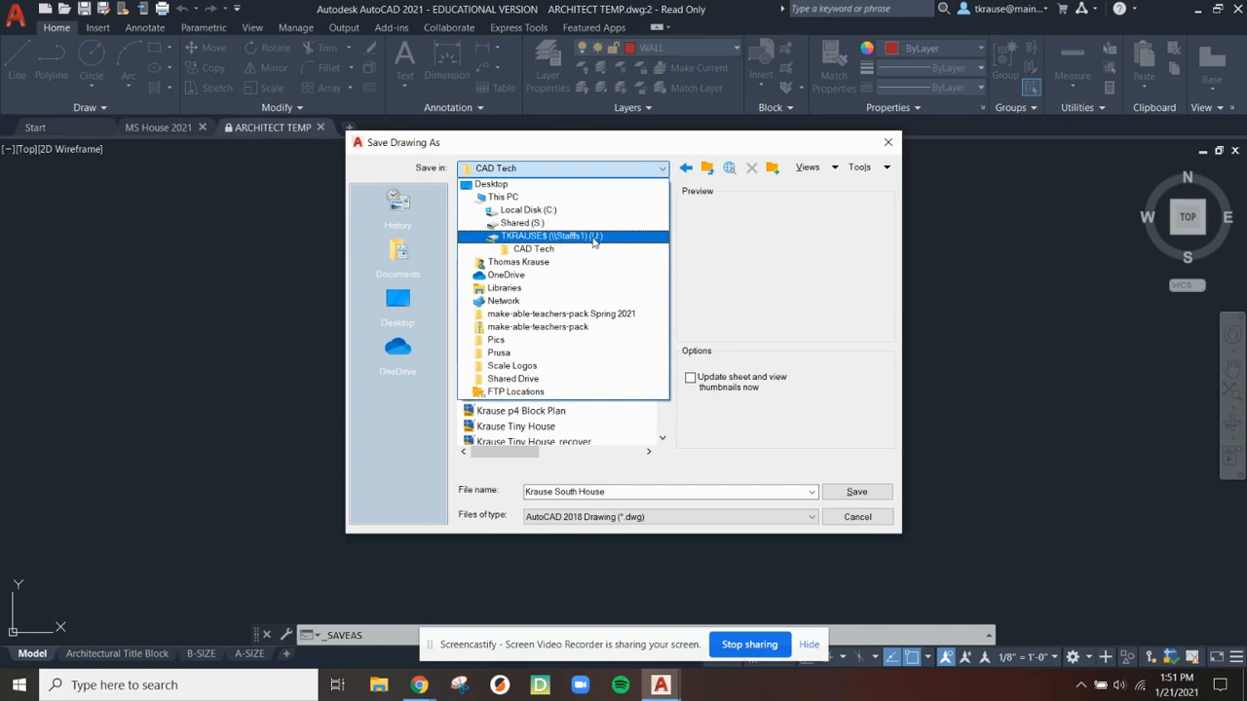
pyautogui.click(550, 238)
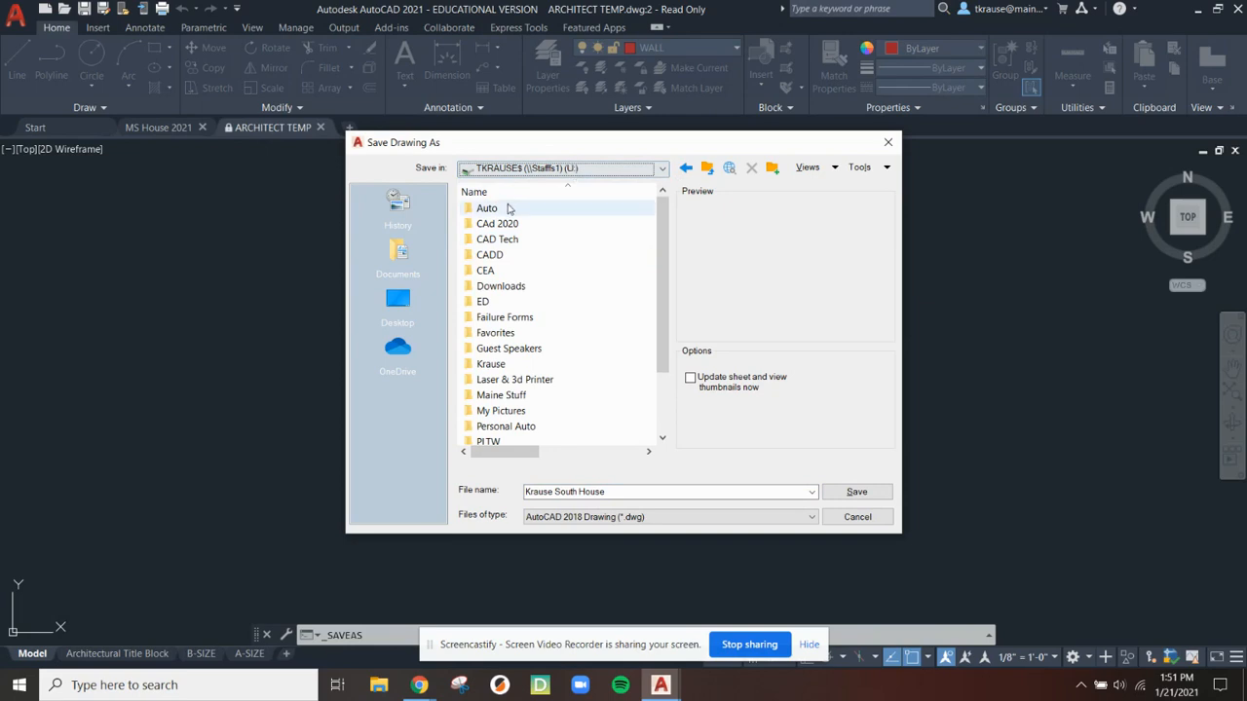
# Create a folder named CADDDD on the personal U: drive and save the South House drawing in it
pyautogui.click(772, 169)
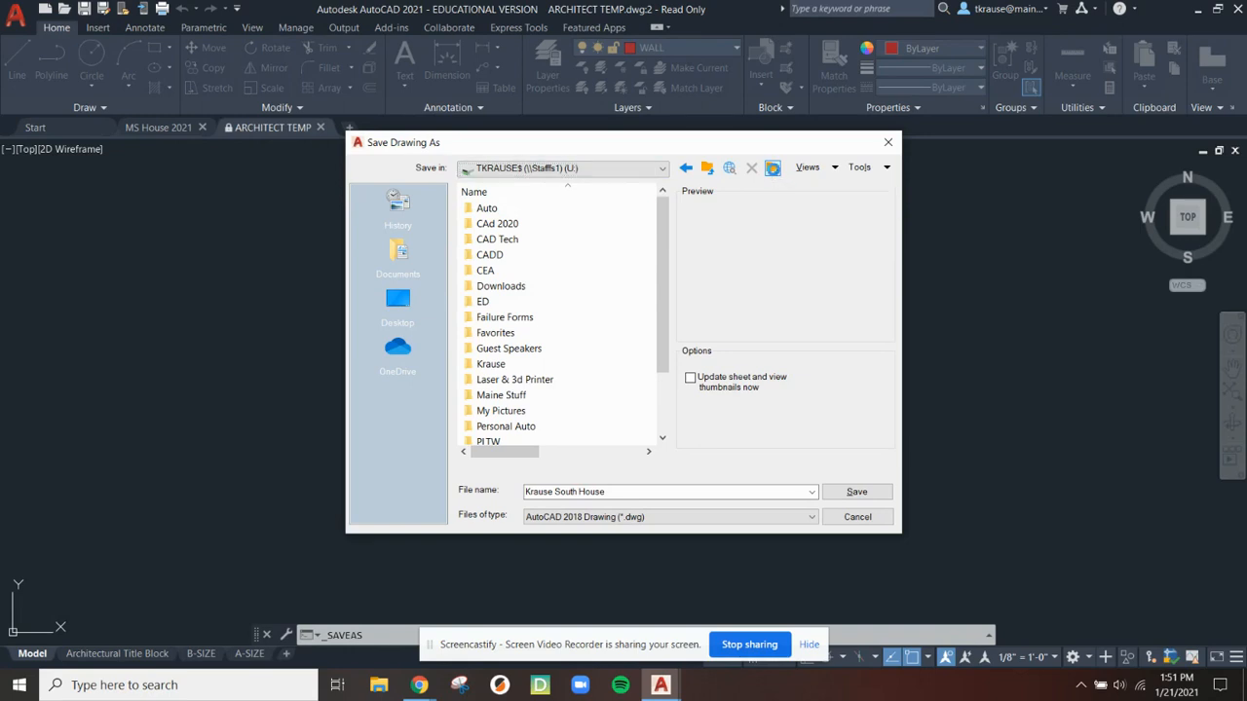
pyautogui.write('CA')
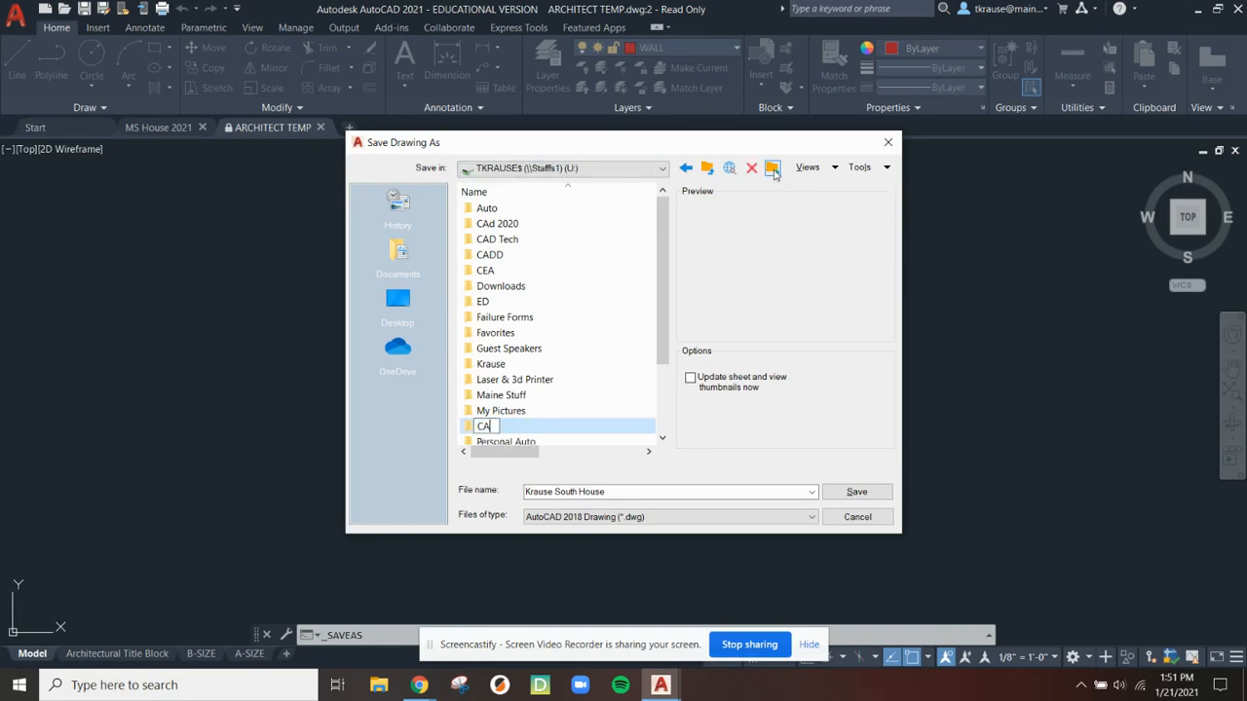
pyautogui.write('DDDD')
pyautogui.press('Return')
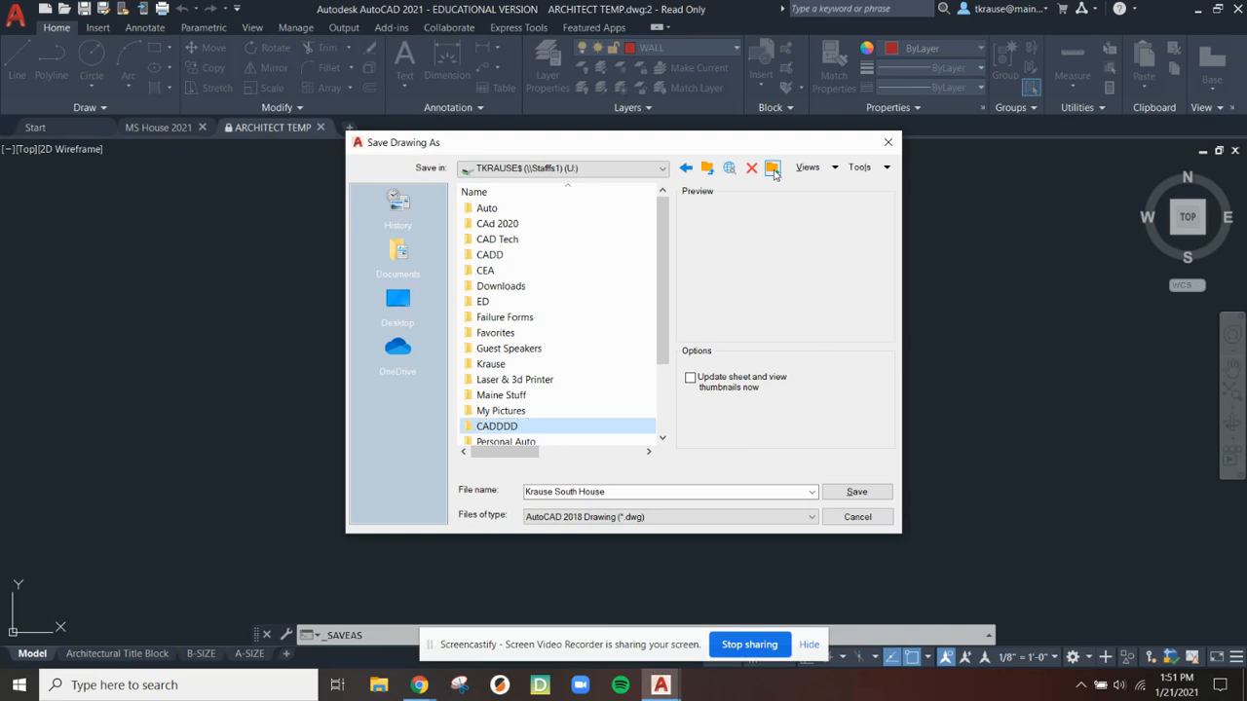
pyautogui.doubleClick(511, 426)
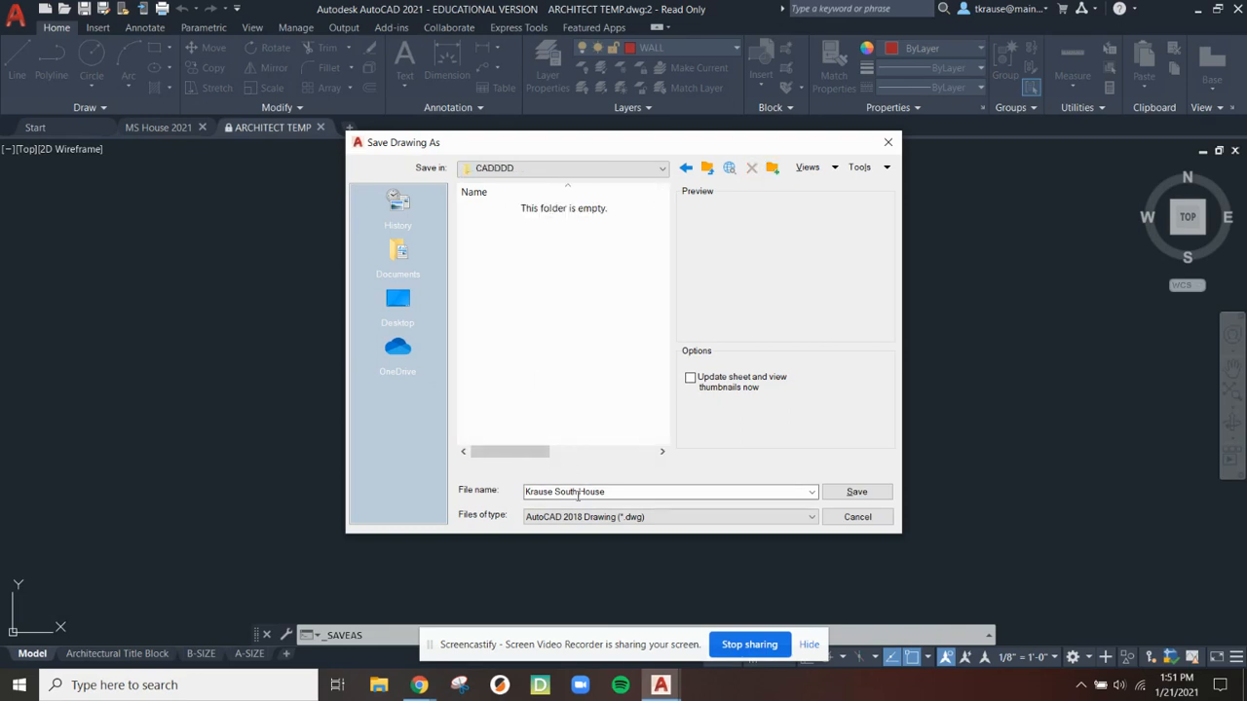
pyautogui.click(853, 492)
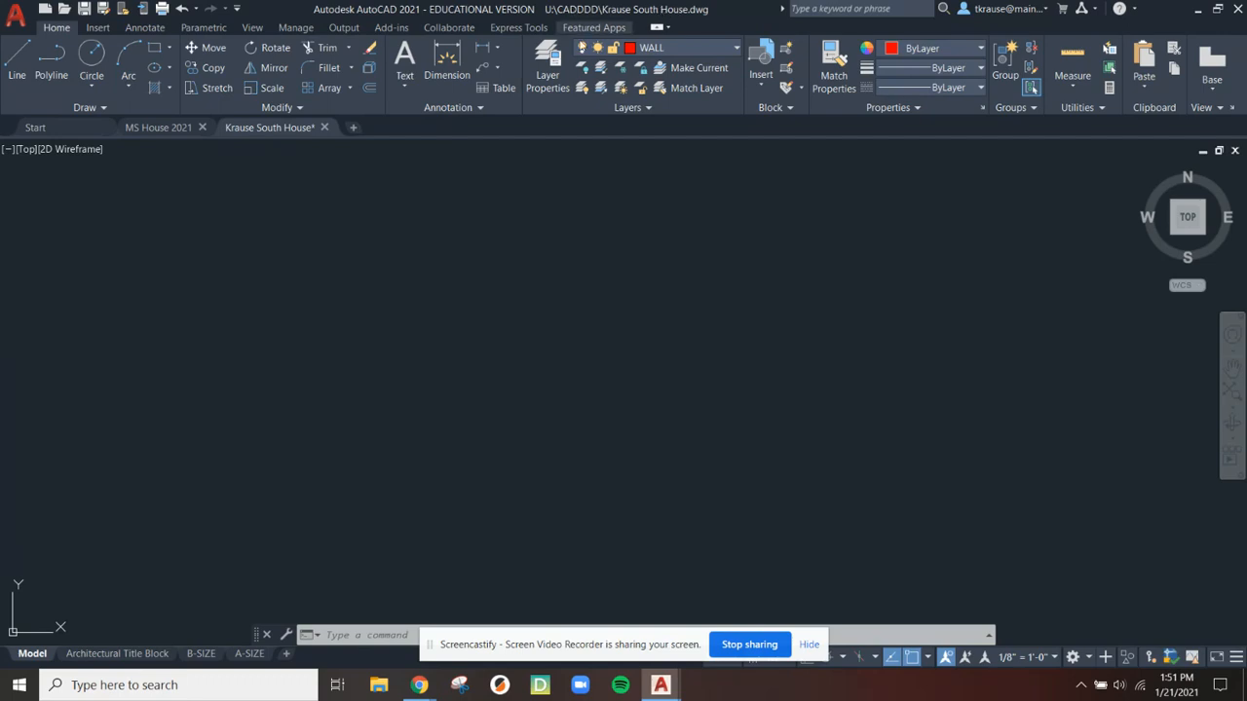
# Close the newly saved South House drawing and return to the MS House 2021 drawing
pyautogui.click(327, 129)
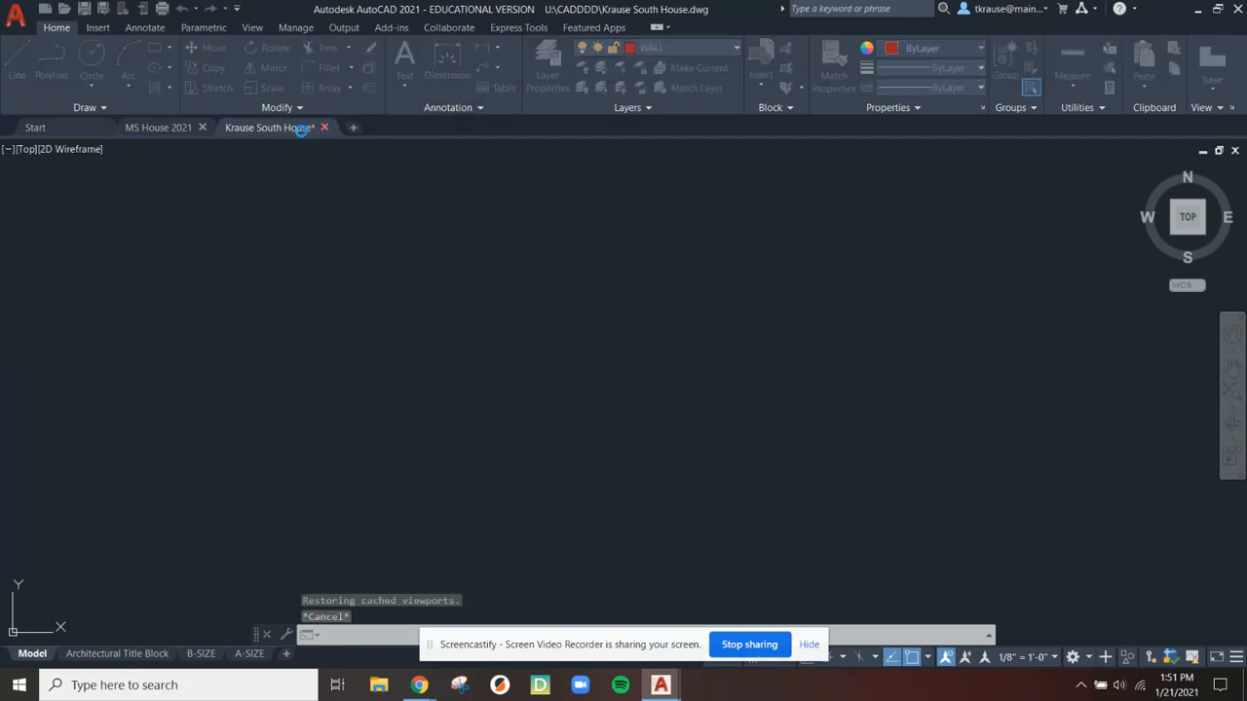
pyautogui.click(659, 376)
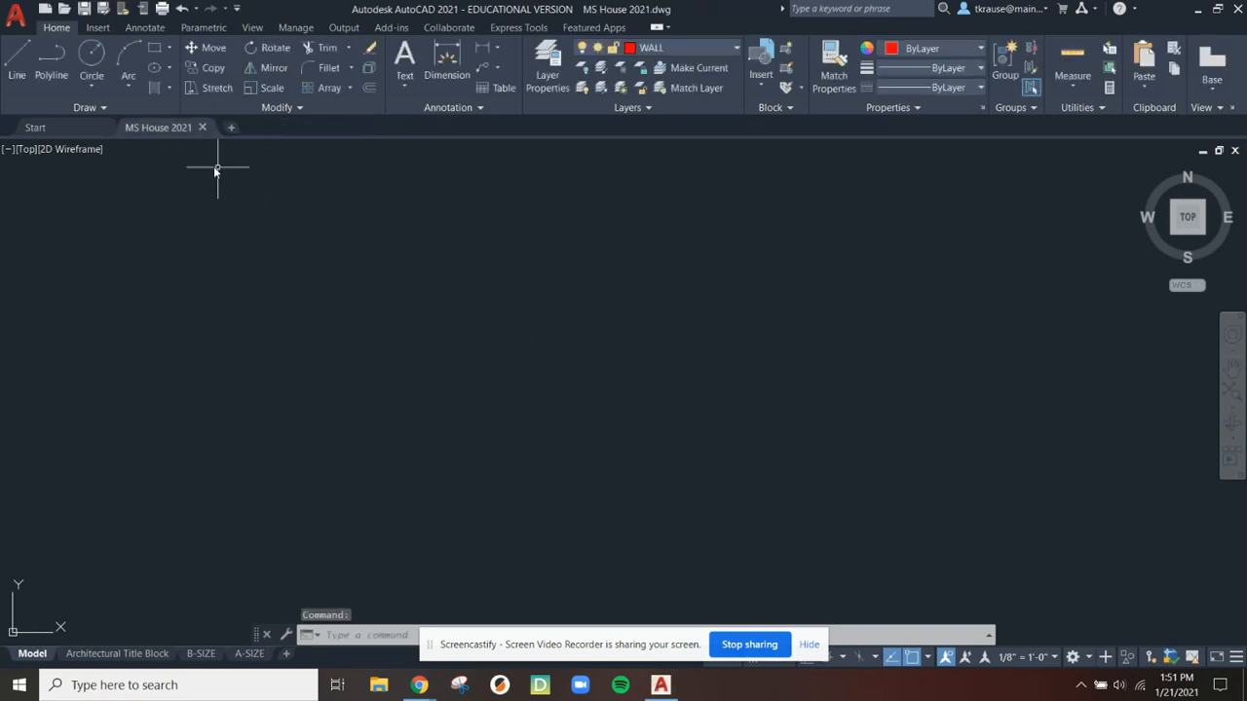
pyautogui.moveTo(146, 129)
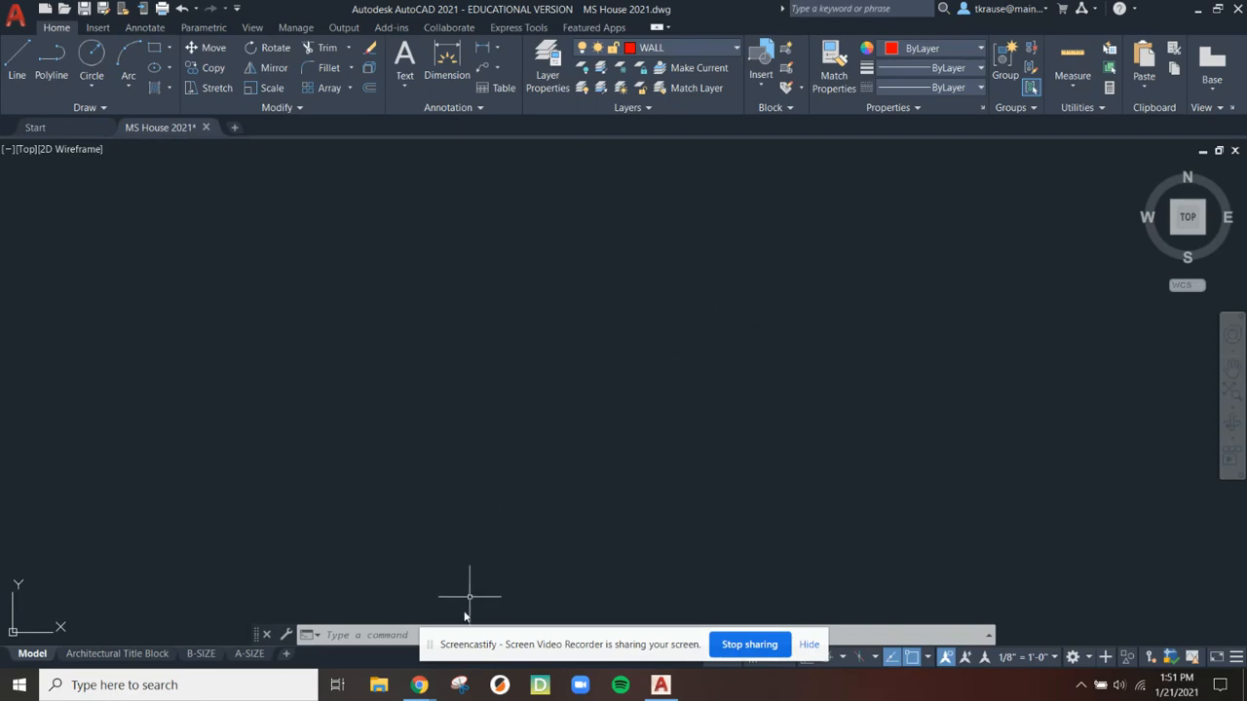
# Switch to the MS HOUSE PLAN Instructions PDF in Chrome and read the Part #1 description of interior and exterior walls
pyautogui.click(417, 687)
pyautogui.click(366, 641)
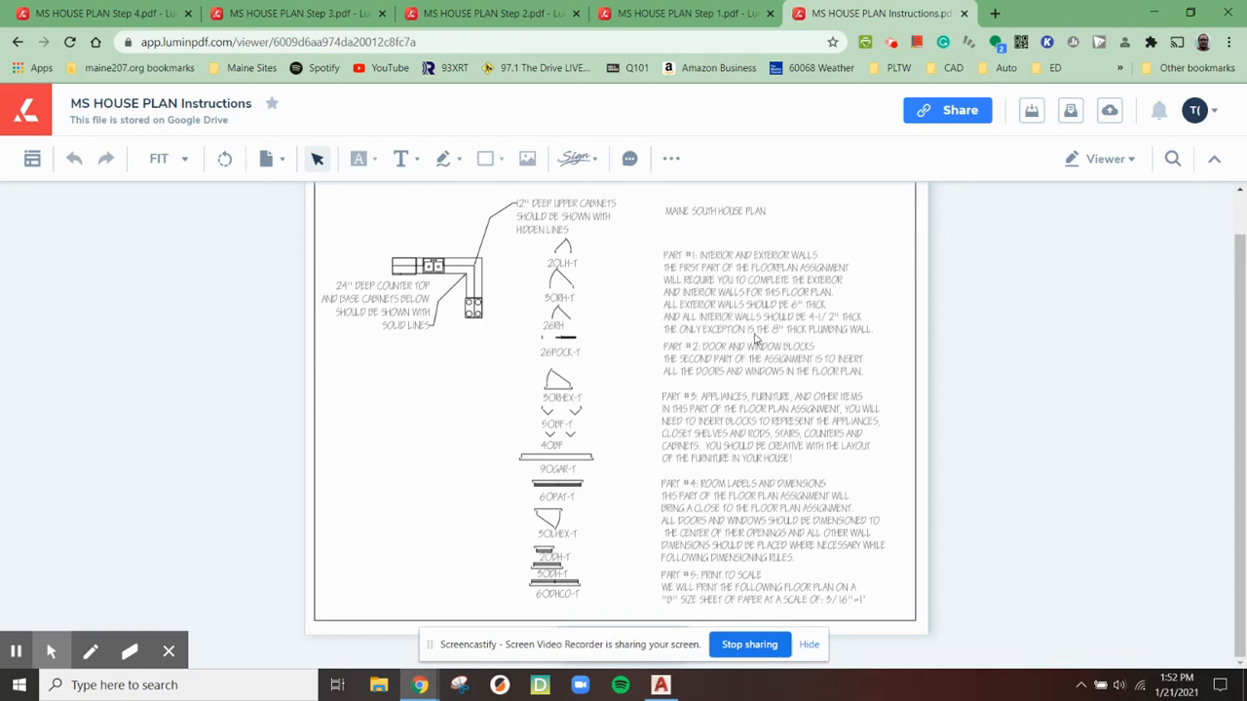
pyautogui.keyDown('ctrl'); pyautogui.scroll(5, 814, 332); pyautogui.keyUp('ctrl')
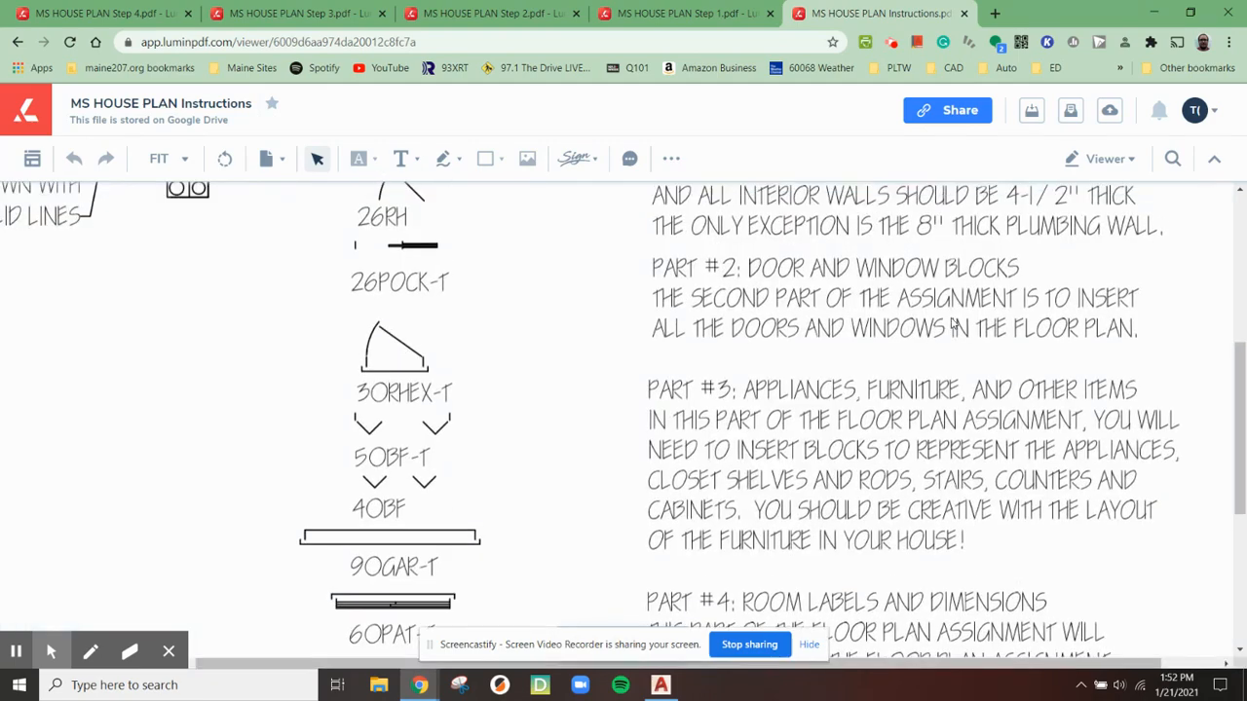
pyautogui.scroll(4, 954, 326)
pyautogui.scroll(-2, 953, 323)
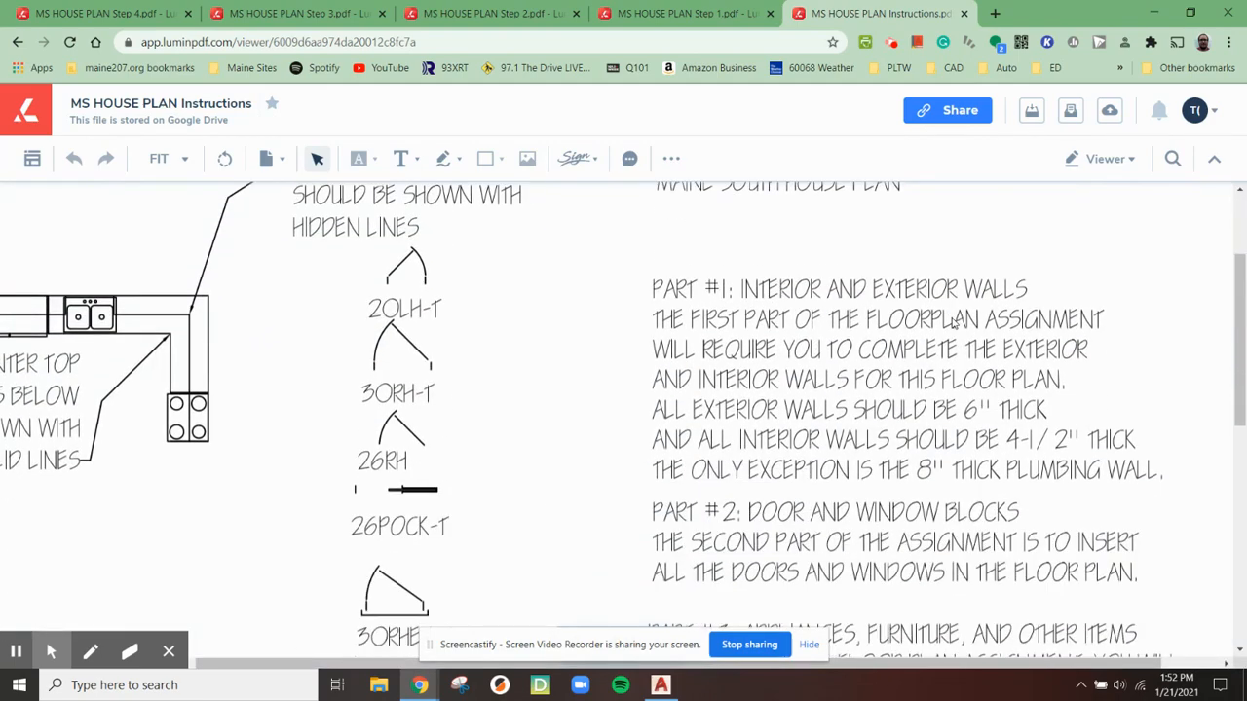
pyautogui.click(666, 287)
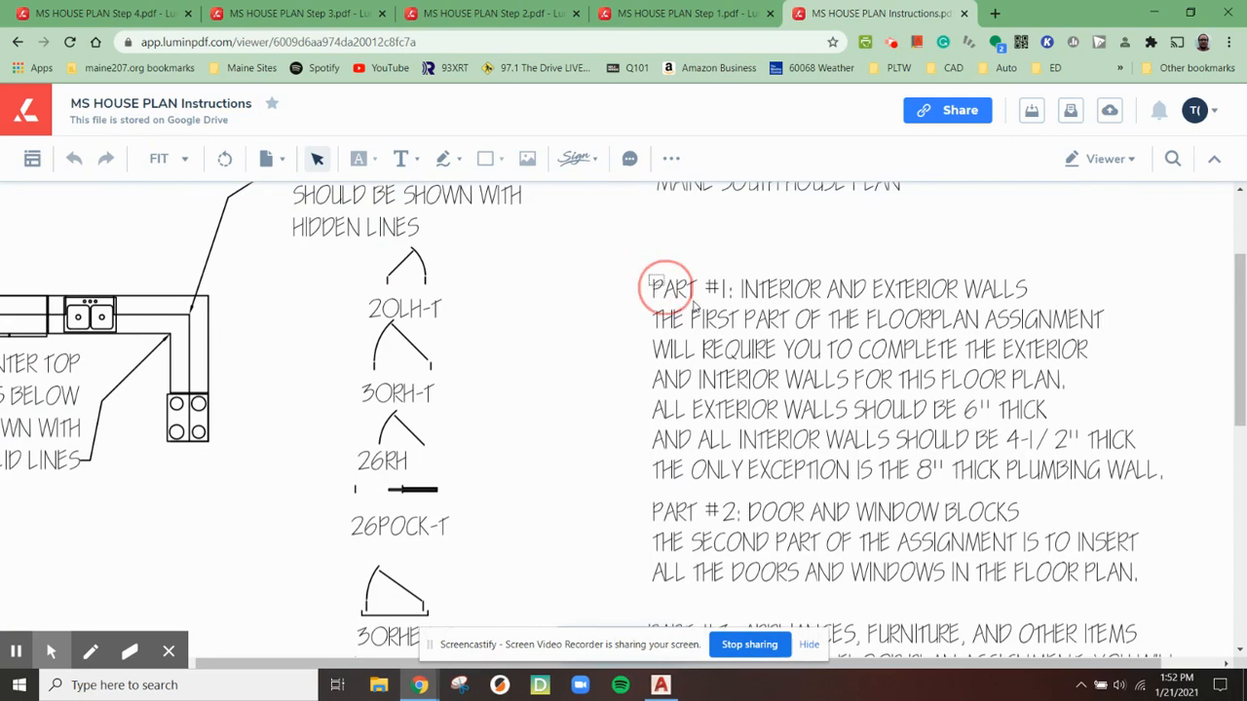
pyautogui.moveTo(694, 306); pyautogui.dragTo(1058, 308)
# Read the required thicknesses for the exterior, interior and plumbing walls in Part #1 of the instructions
pyautogui.moveTo(649, 400); pyautogui.dragTo(1065, 429)
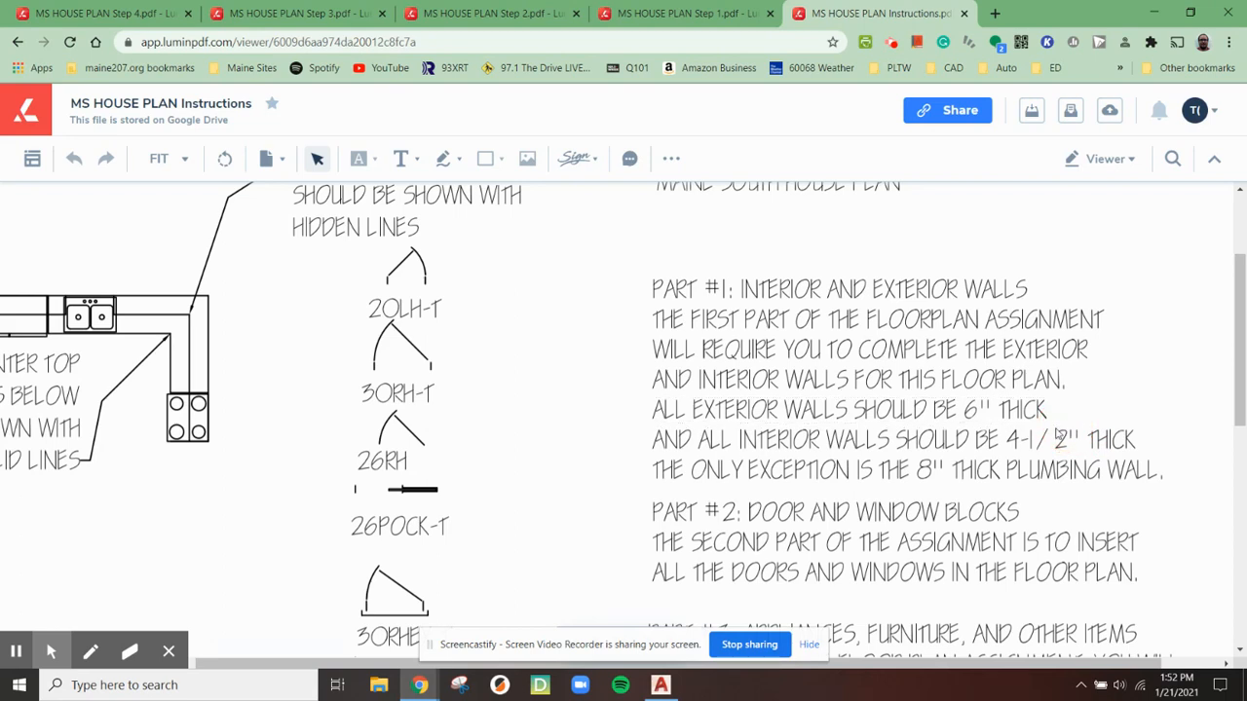
pyautogui.moveTo(700, 425); pyautogui.dragTo(1152, 461)
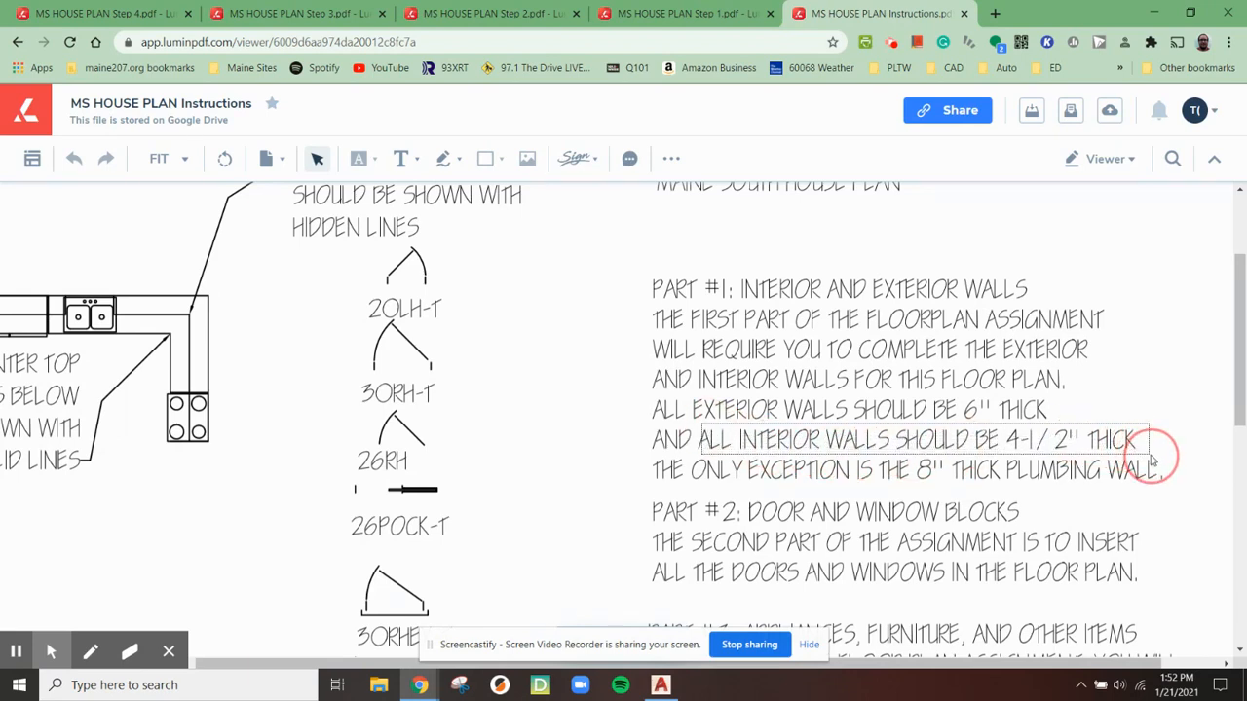
pyautogui.moveTo(1152, 461); pyautogui.dragTo(1152, 461)
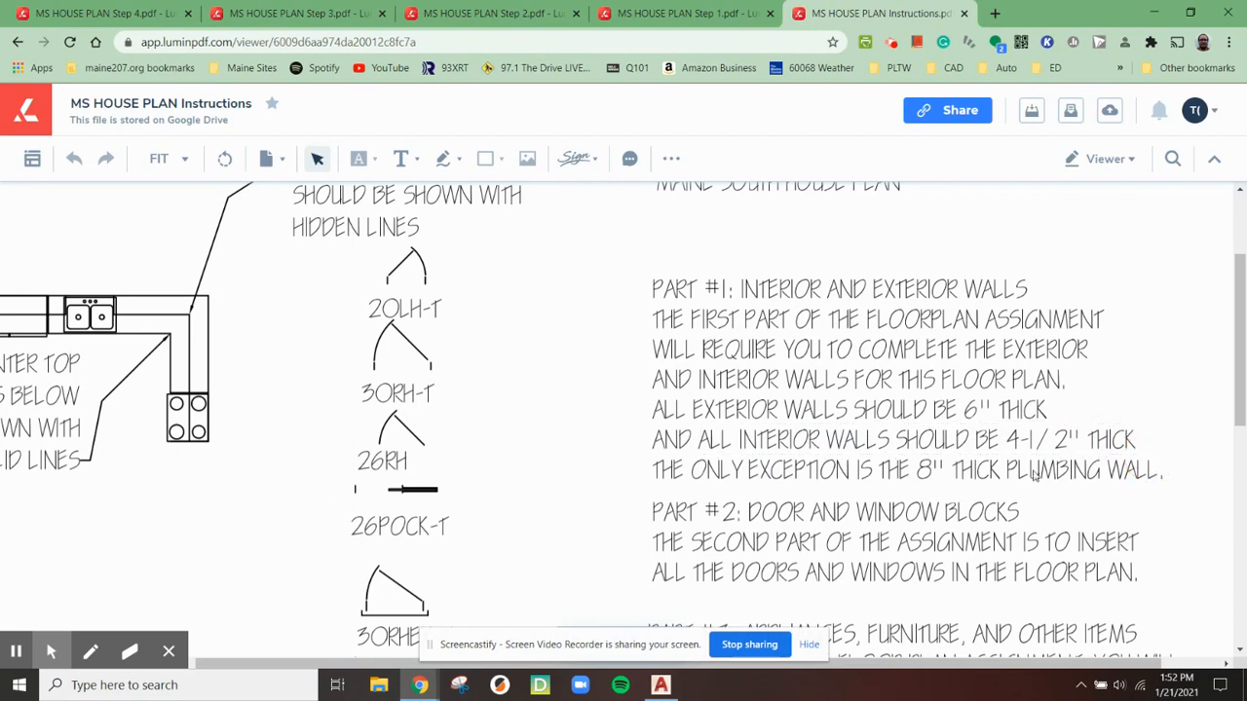
pyautogui.moveTo(834, 455); pyautogui.dragTo(1169, 493)
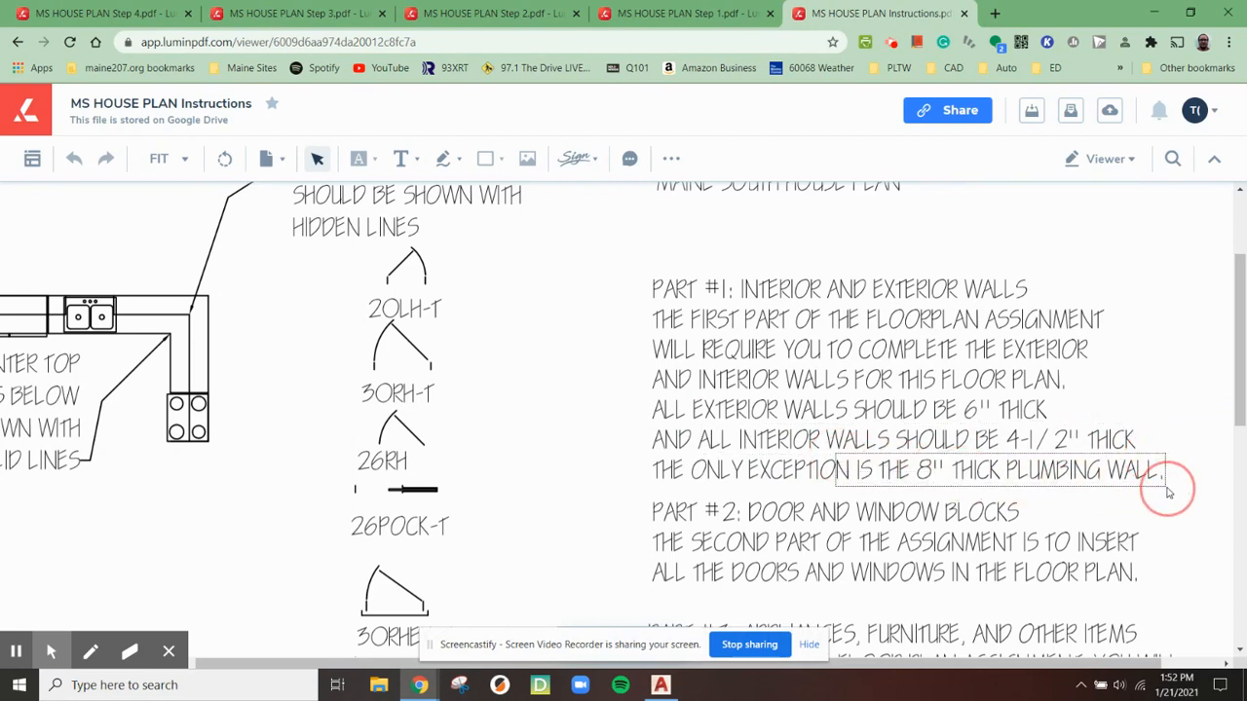
pyautogui.moveTo(1169, 493); pyautogui.dragTo(1169, 493)
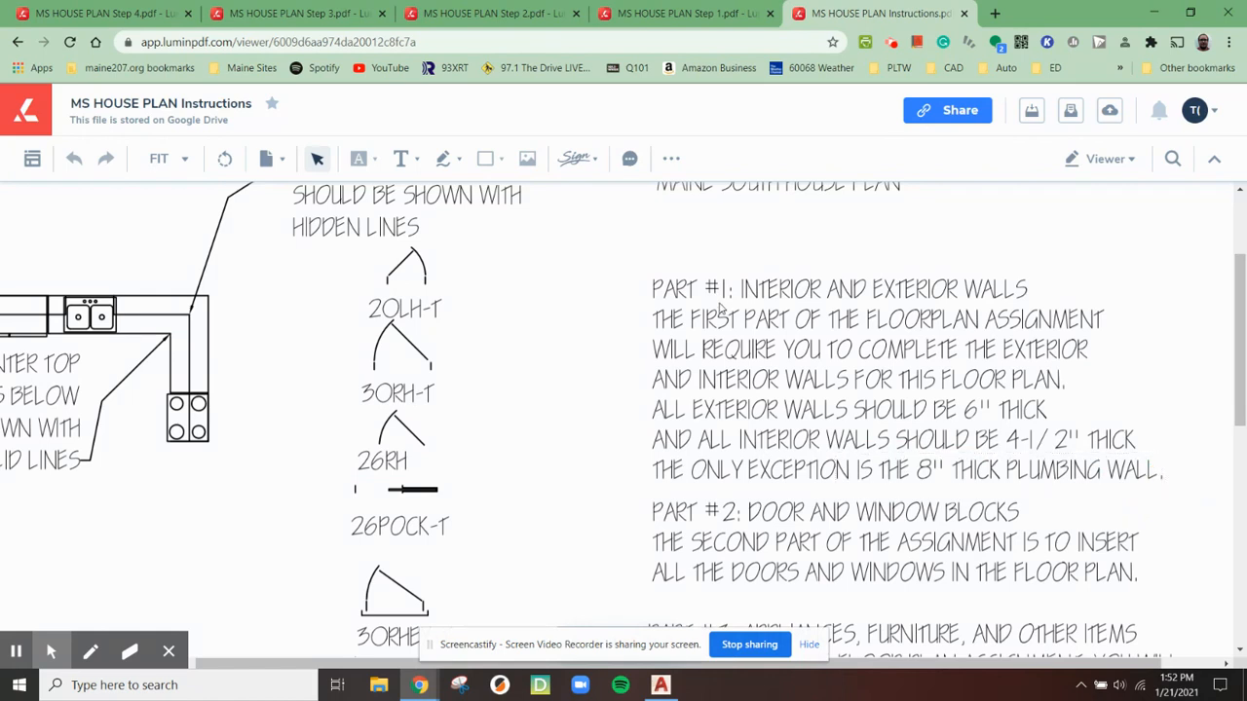
pyautogui.moveTo(641, 273); pyautogui.dragTo(748, 318)
# Open the MS HOUSE PLAN Step 1 PDF and examine the overall length dimension below the floor plan
pyautogui.click(682, 14)
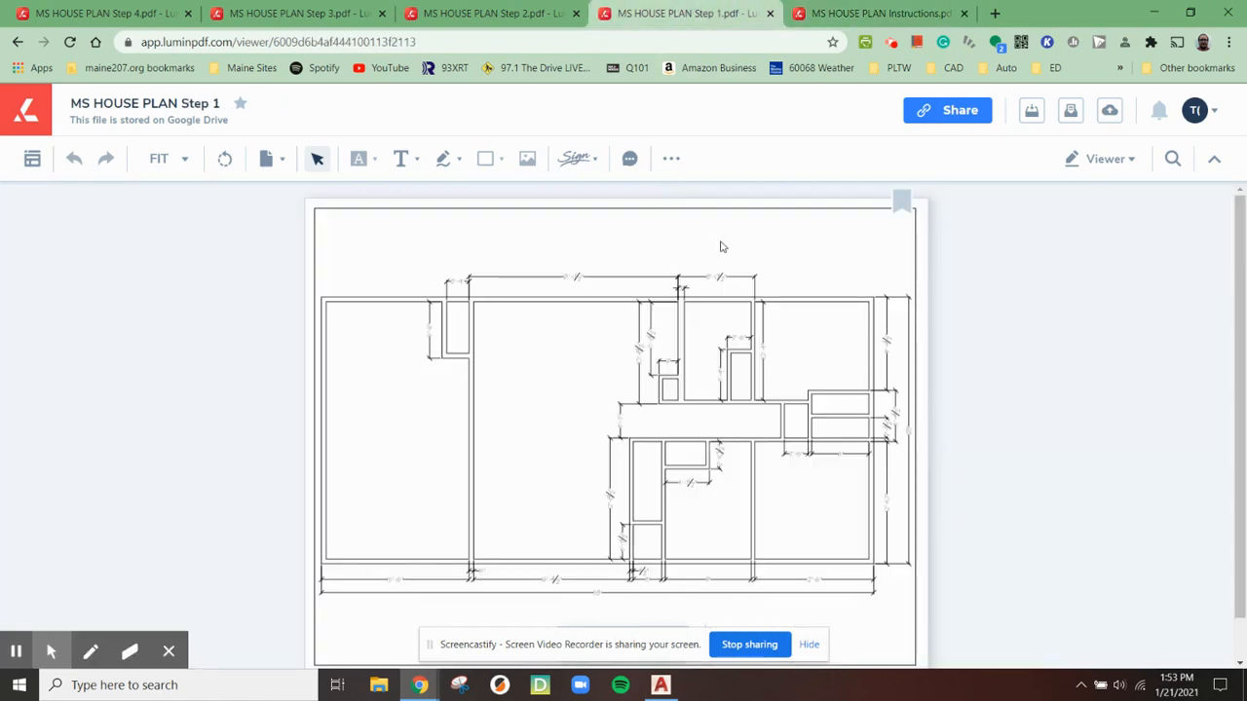
pyautogui.keyDown('ctrl'); pyautogui.scroll(2, 677, 391); pyautogui.keyUp('ctrl')
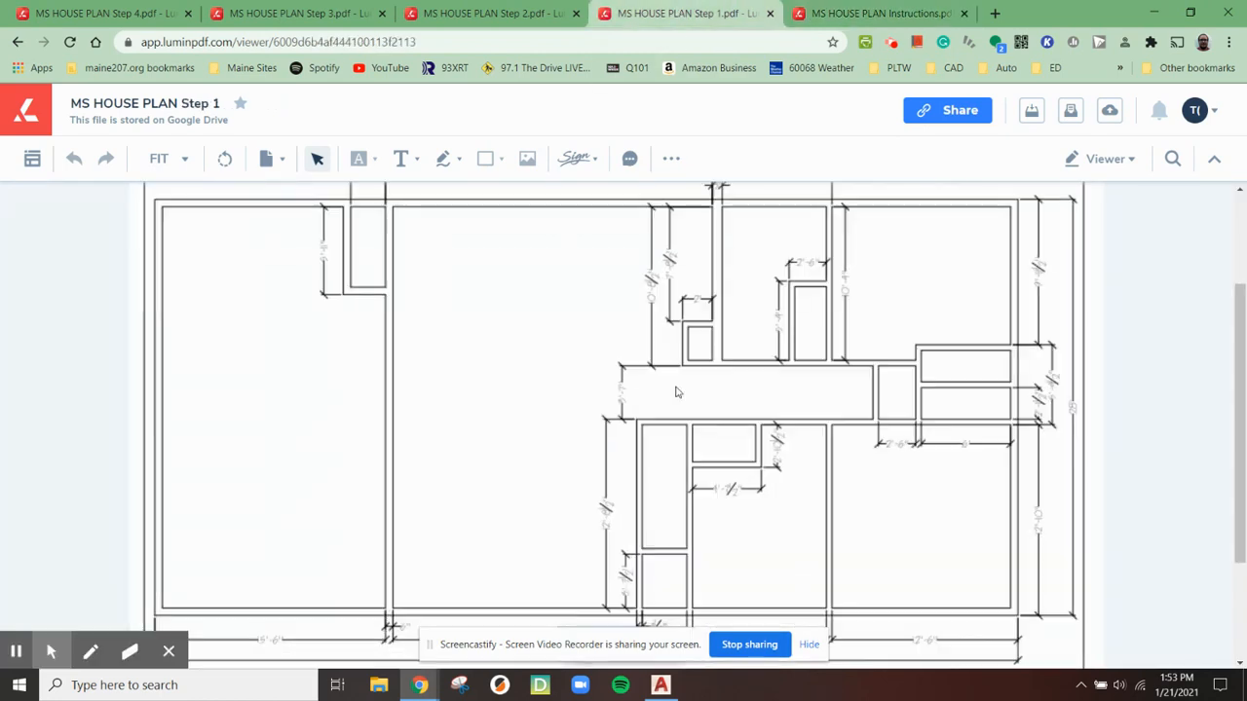
pyautogui.scroll(-1, 676, 391)
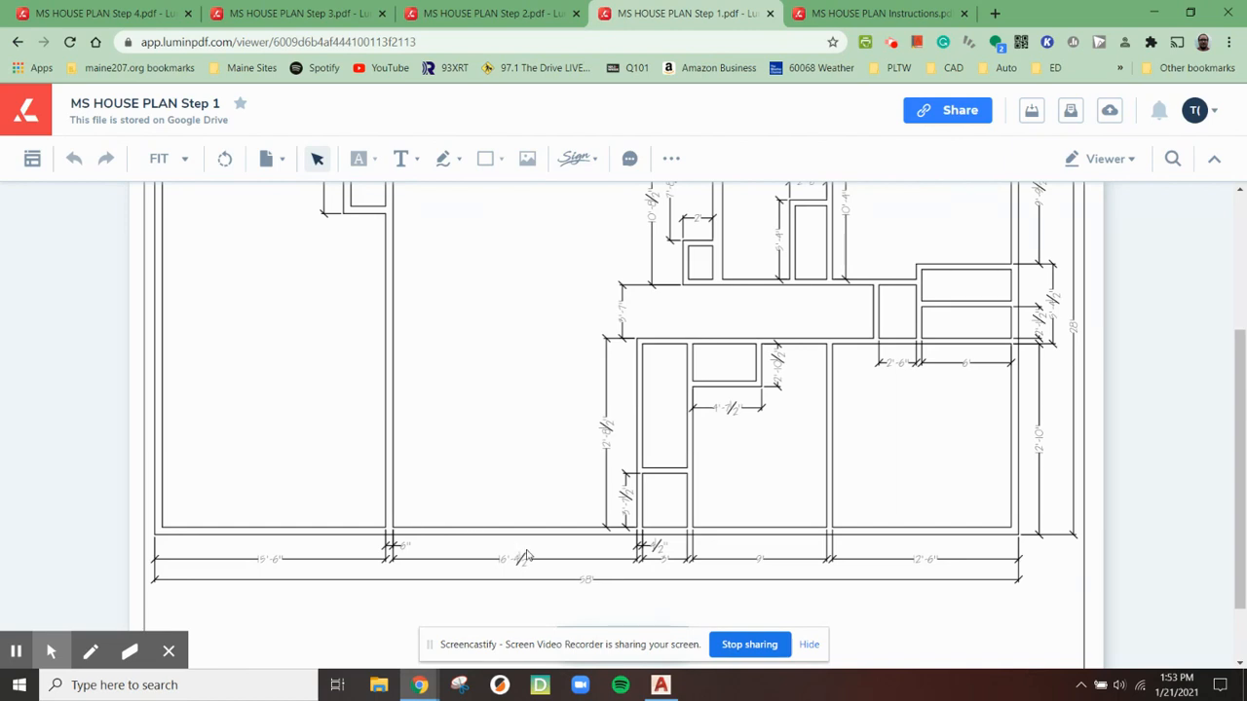
pyautogui.scroll(1, 524, 557)
pyautogui.scroll(-1, 525, 555)
pyautogui.keyDown('ctrl'); pyautogui.scroll(2, 604, 536); pyautogui.keyUp('ctrl')
pyautogui.scroll(-2, 589, 506)
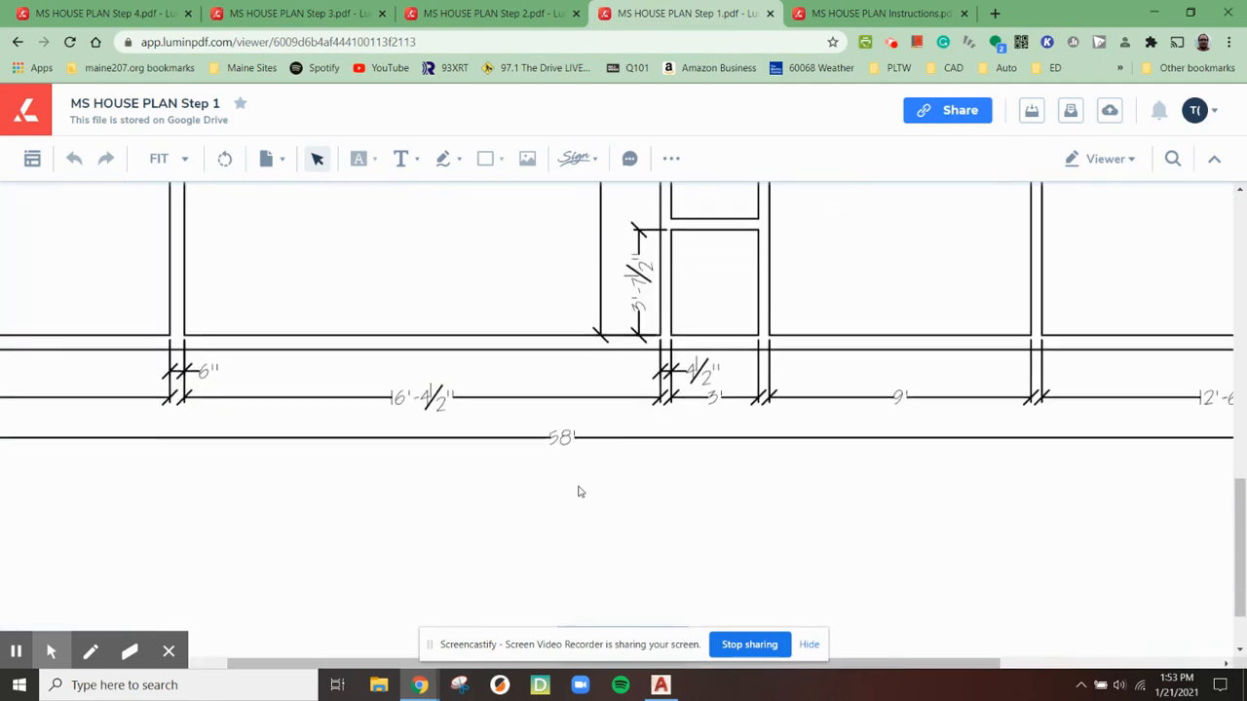
pyautogui.moveTo(519, 362); pyautogui.dragTo(615, 438)
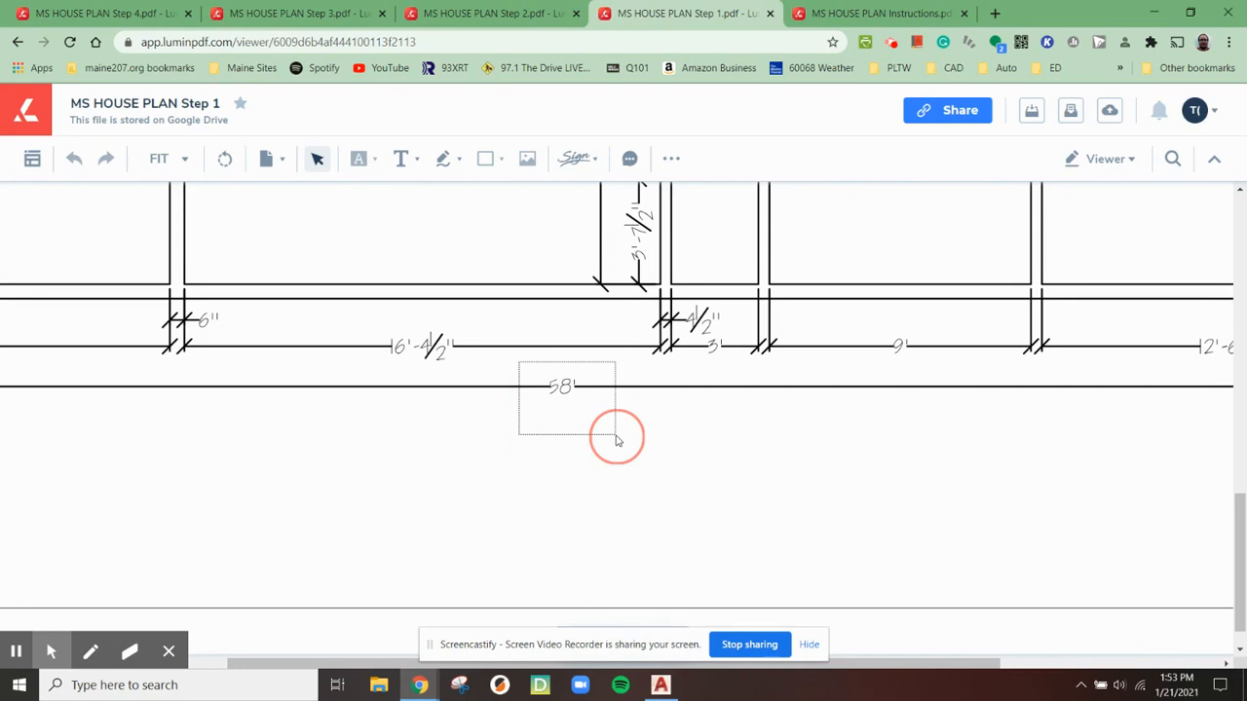
pyautogui.moveTo(615, 440); pyautogui.dragTo(598, 421)
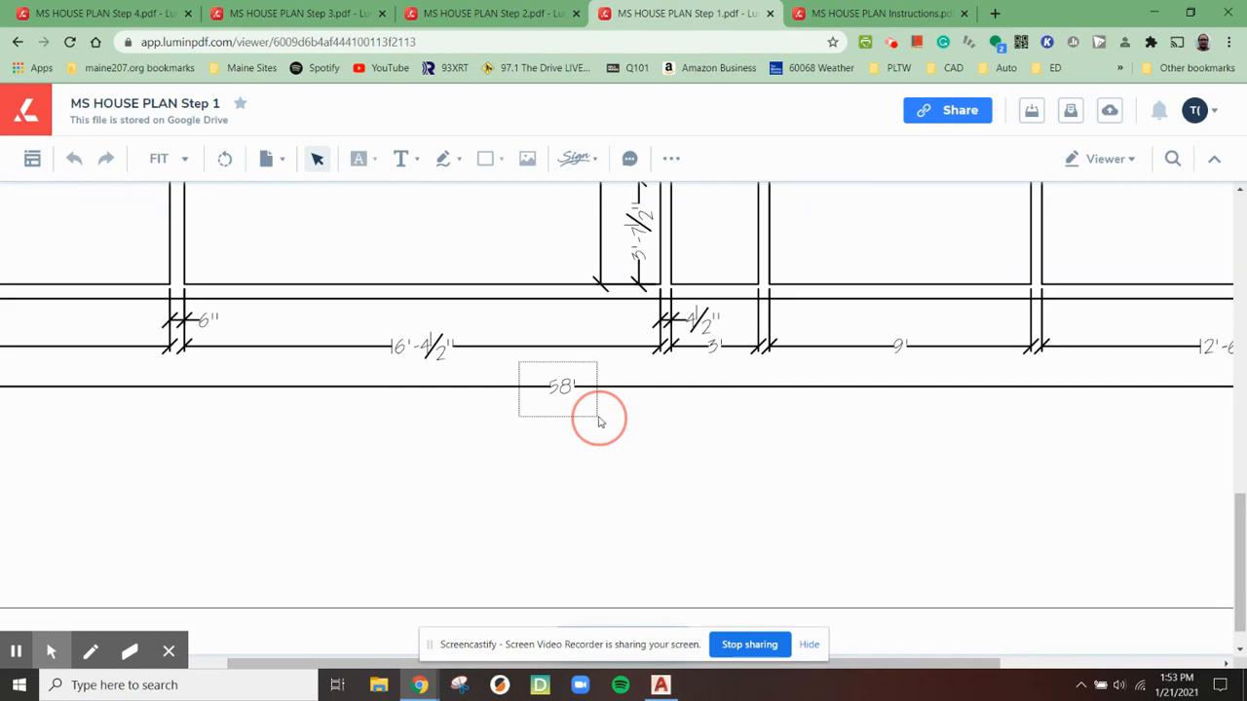
pyautogui.moveTo(599, 421); pyautogui.dragTo(612, 422)
pyautogui.scroll(-1, 613, 423)
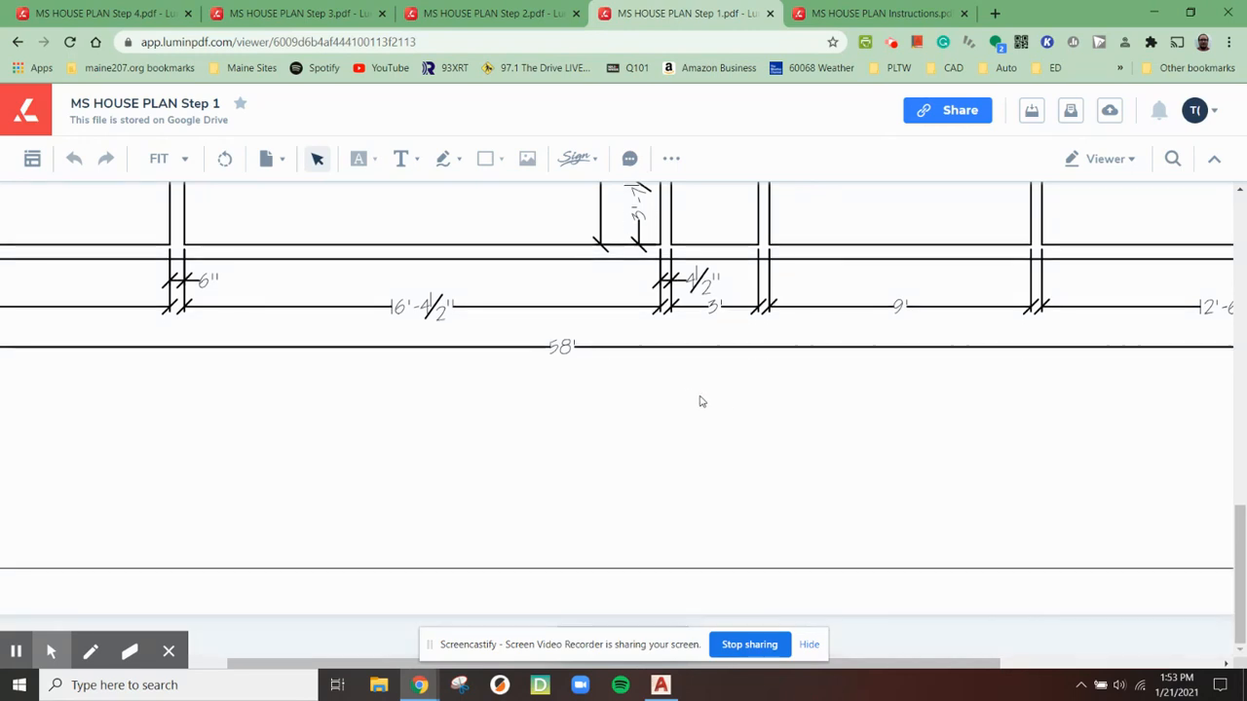
# Examine the overall depth dimension beside the Step 1 floor plan and review the wall layout
pyautogui.scroll(6, 727, 404)
pyautogui.moveTo(731, 404); pyautogui.dragTo(917, 414, button='middle')
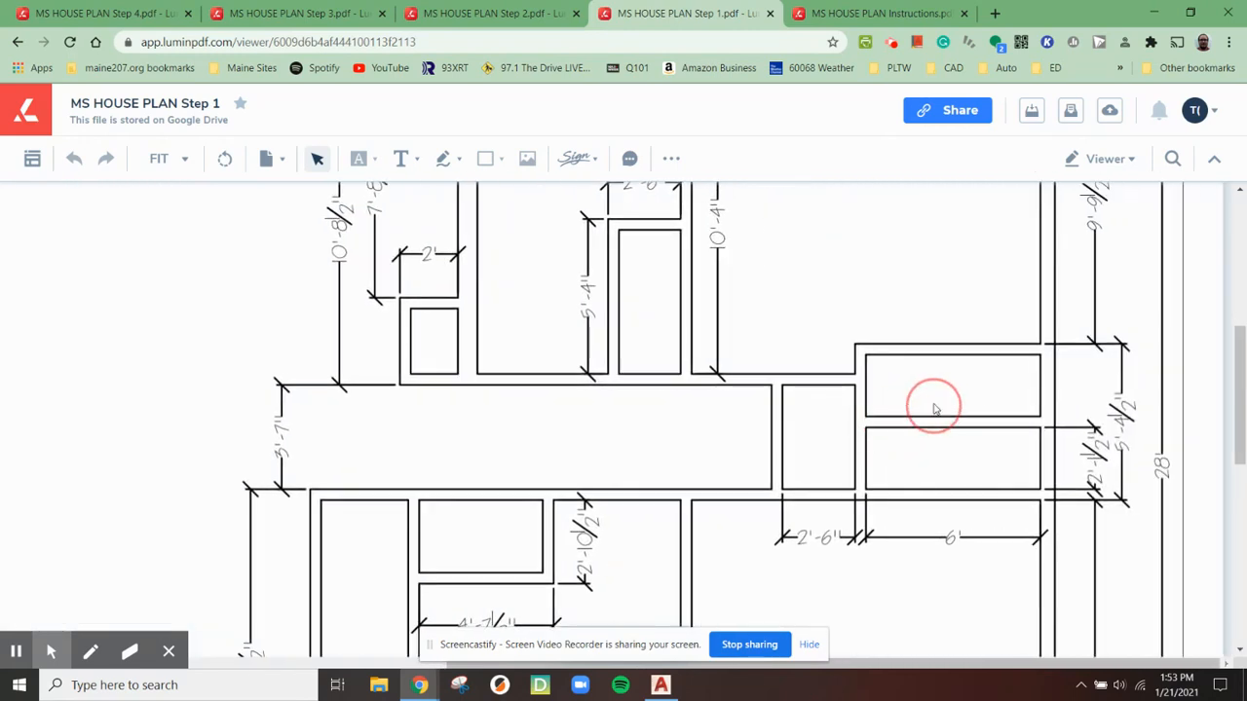
pyautogui.moveTo(1133, 421); pyautogui.dragTo(1185, 508)
pyautogui.scroll(-3, 619, 444)
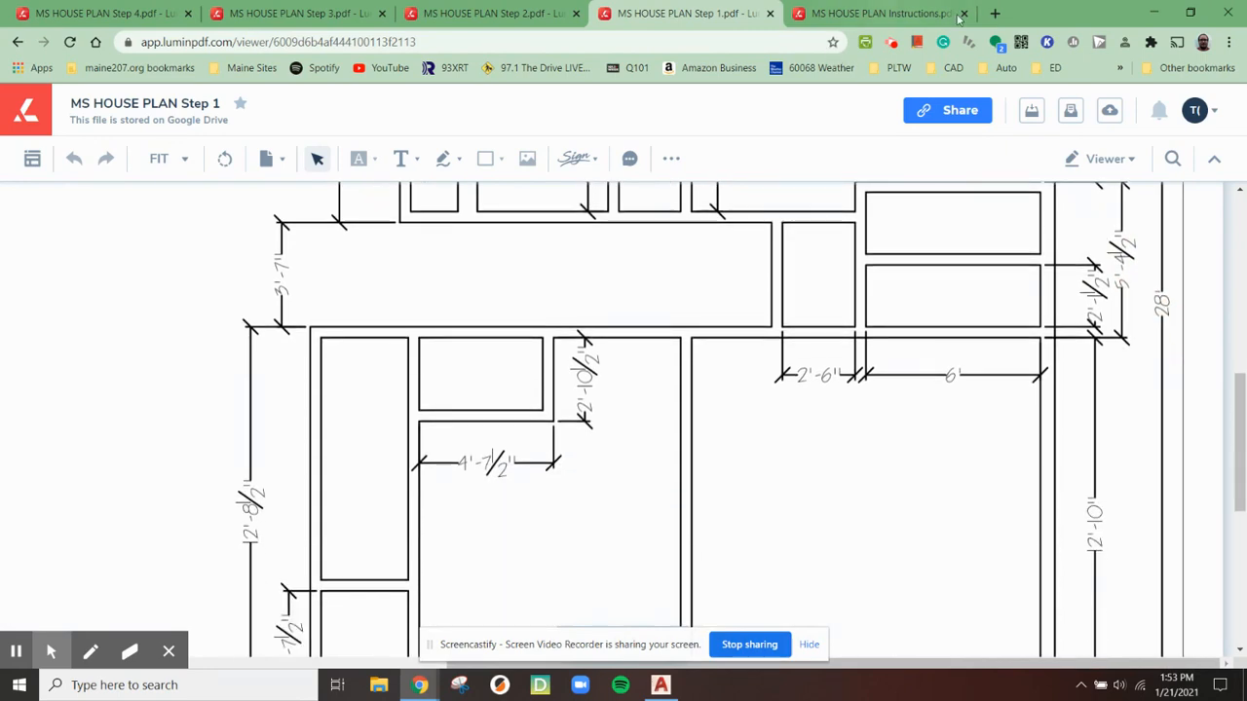
pyautogui.keyDown('ctrl'); pyautogui.scroll(-3, 598, 280); pyautogui.keyUp('ctrl')
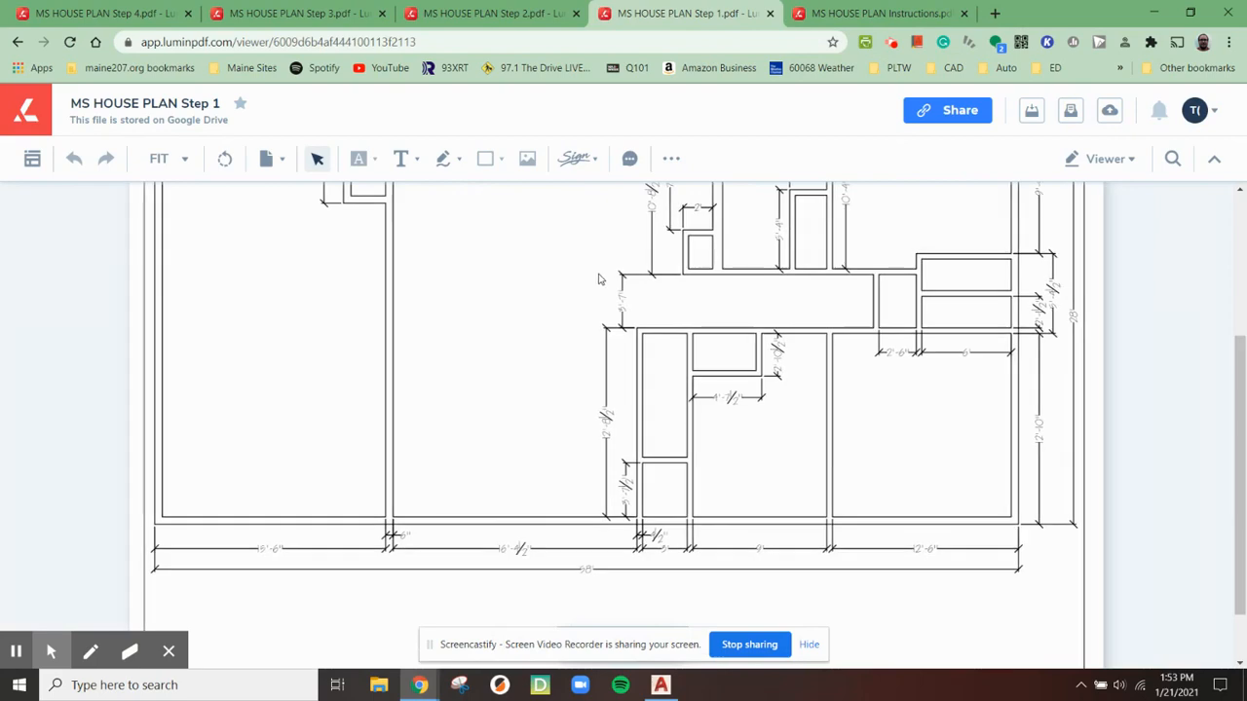
pyautogui.scroll(2, 598, 277)
# Return to the MS House 2021 drawing in AutoCAD and make WALL the current layer
pyautogui.click(1154, 12)
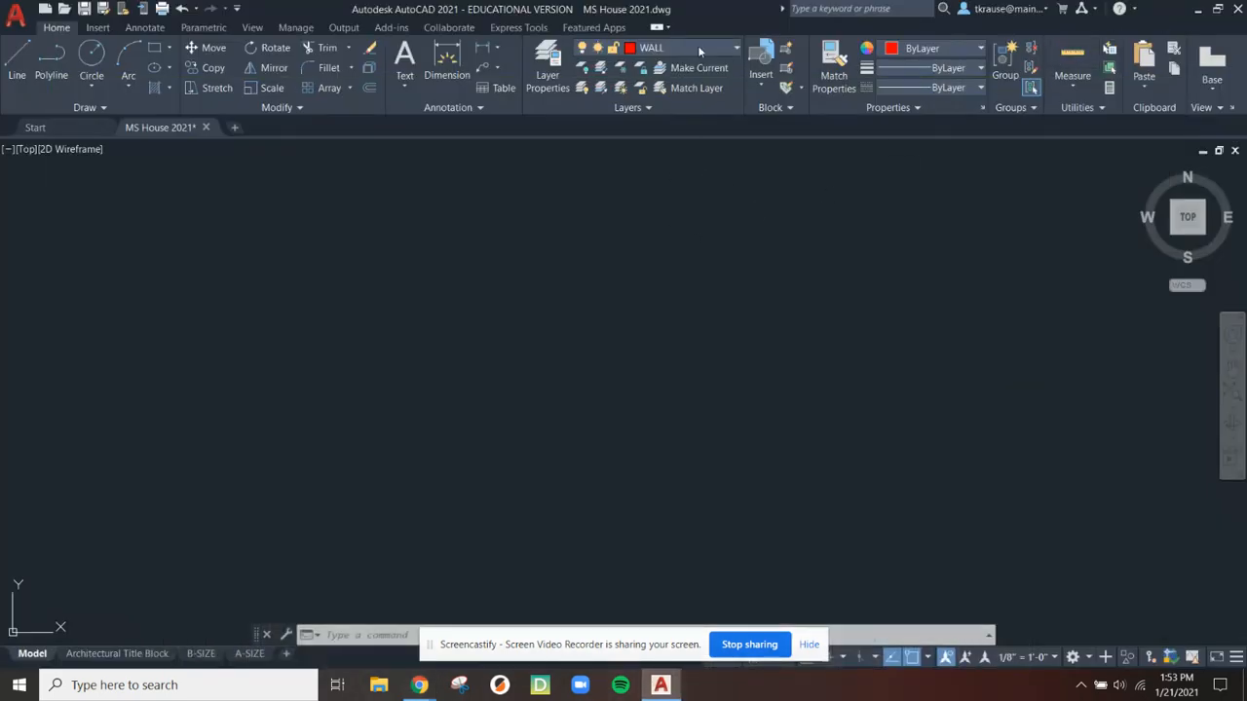
pyautogui.click(668, 51)
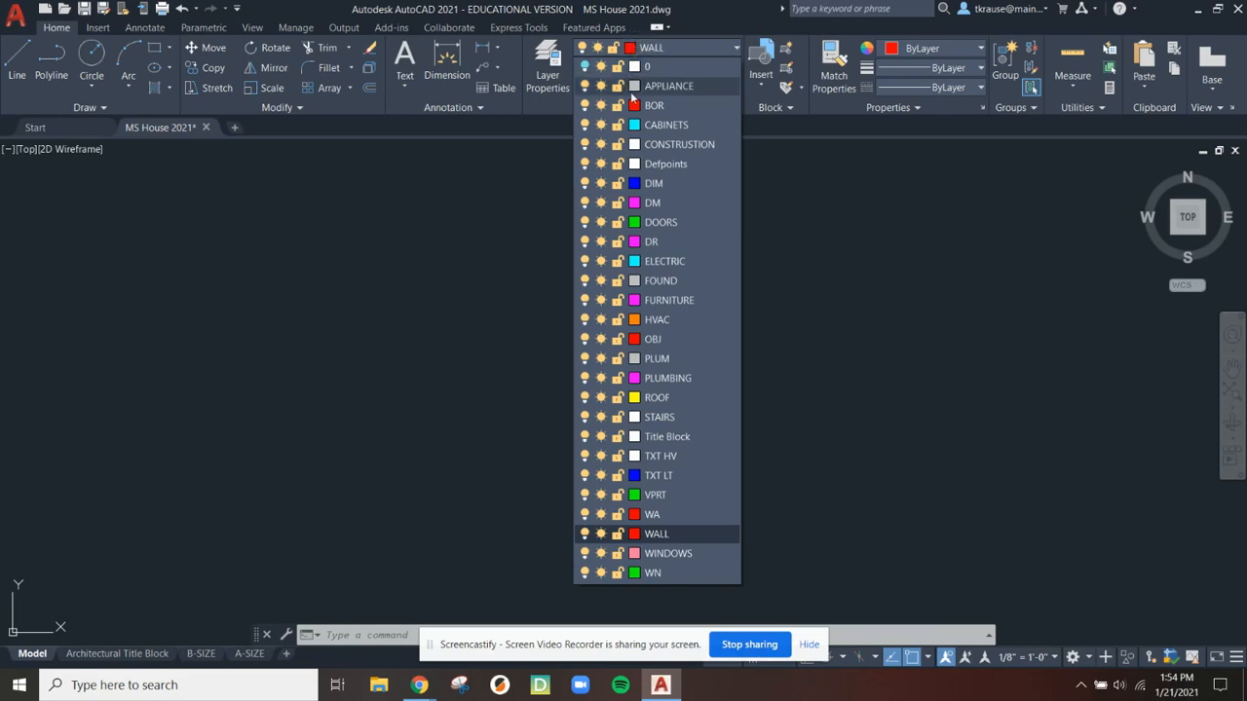
pyautogui.click(671, 534)
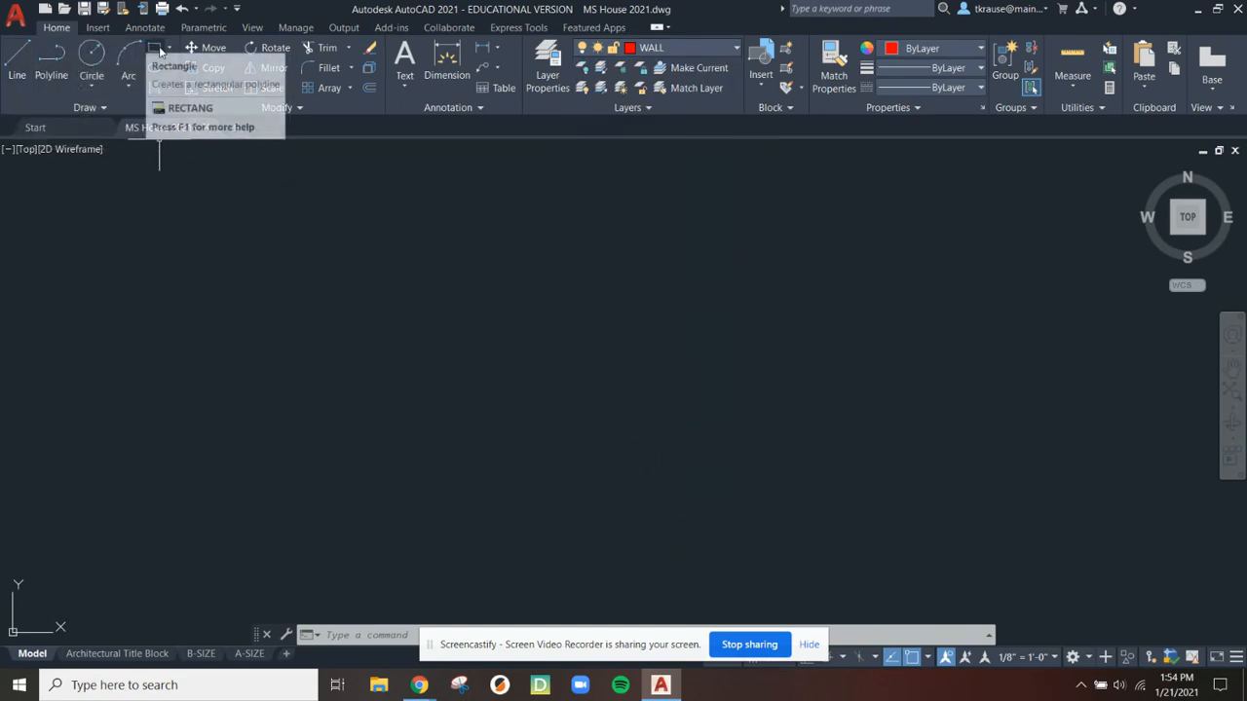
# Draw a single 58' horizontal line with Ortho turned on as the first exterior wall line
pyautogui.click(17, 61)
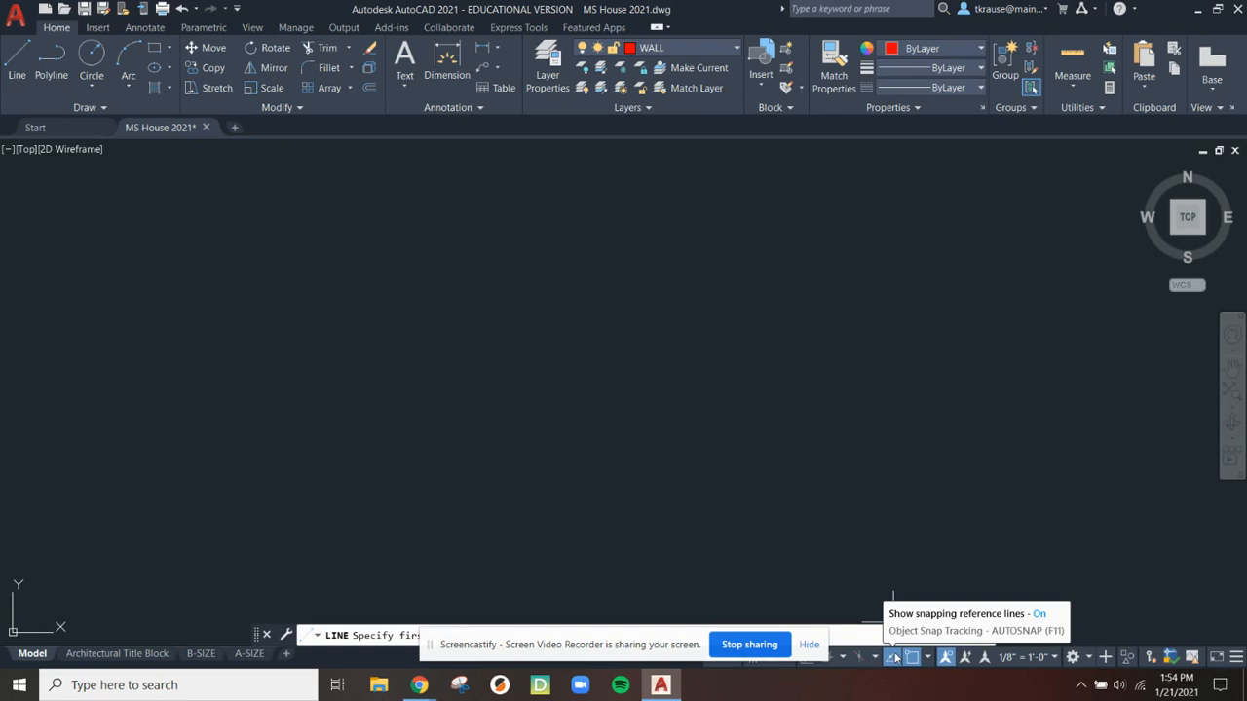
pyautogui.click(432, 484)
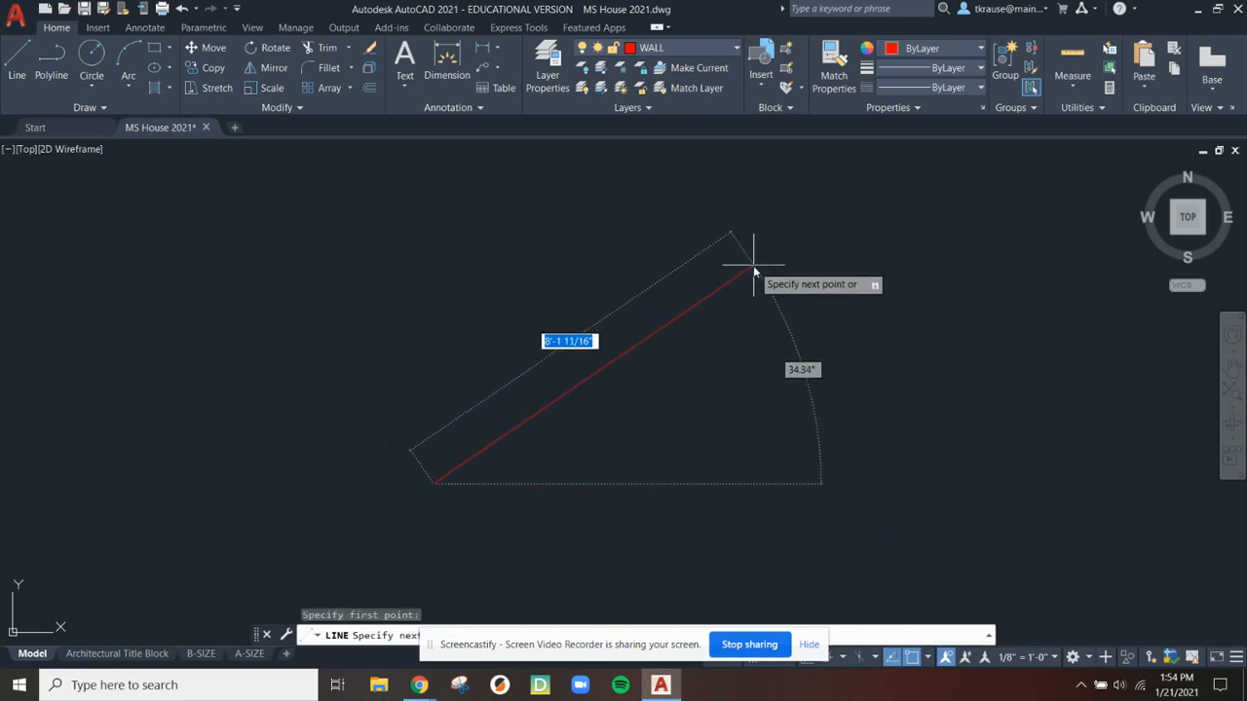
pyautogui.press('F8')
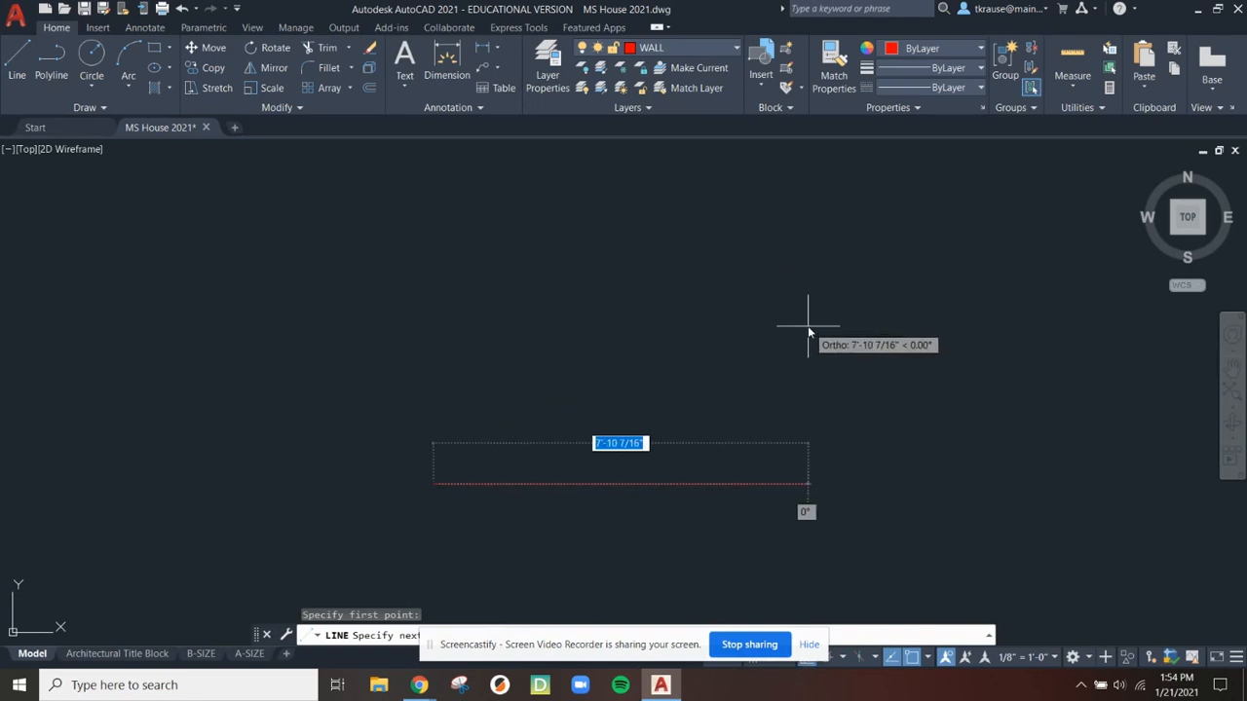
pyautogui.write('58')
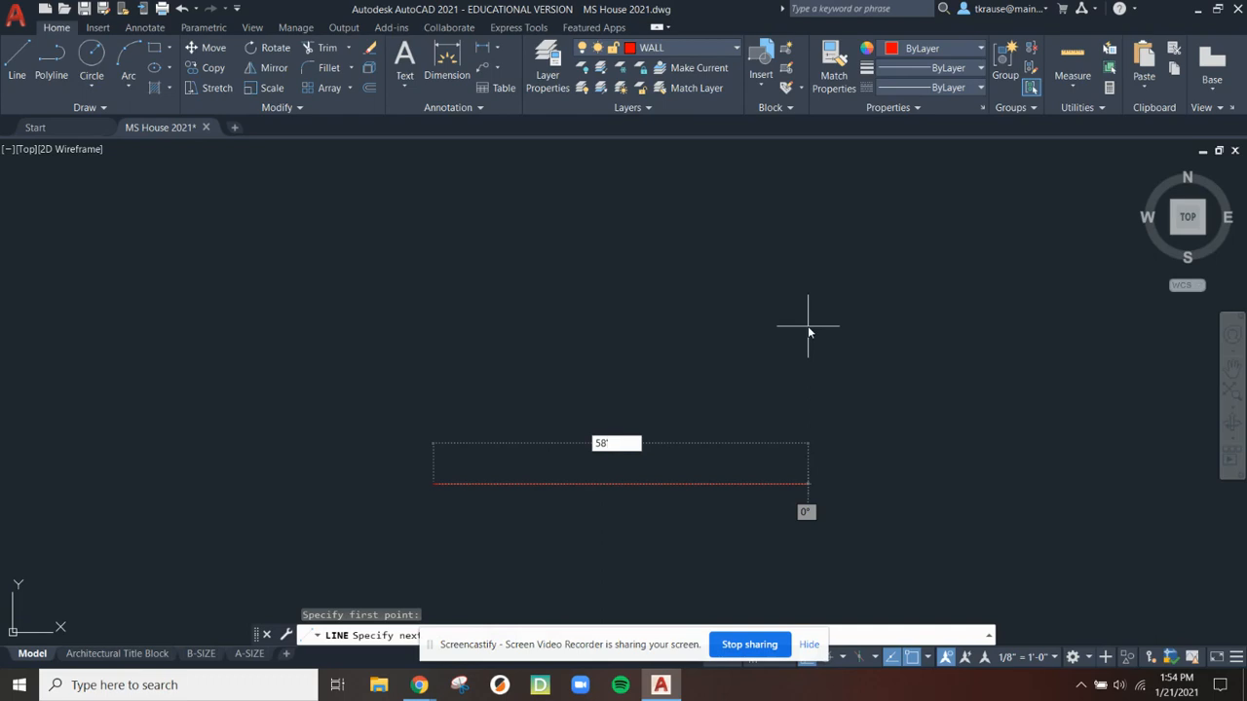
pyautogui.press('Return')
pyautogui.press('Escape')
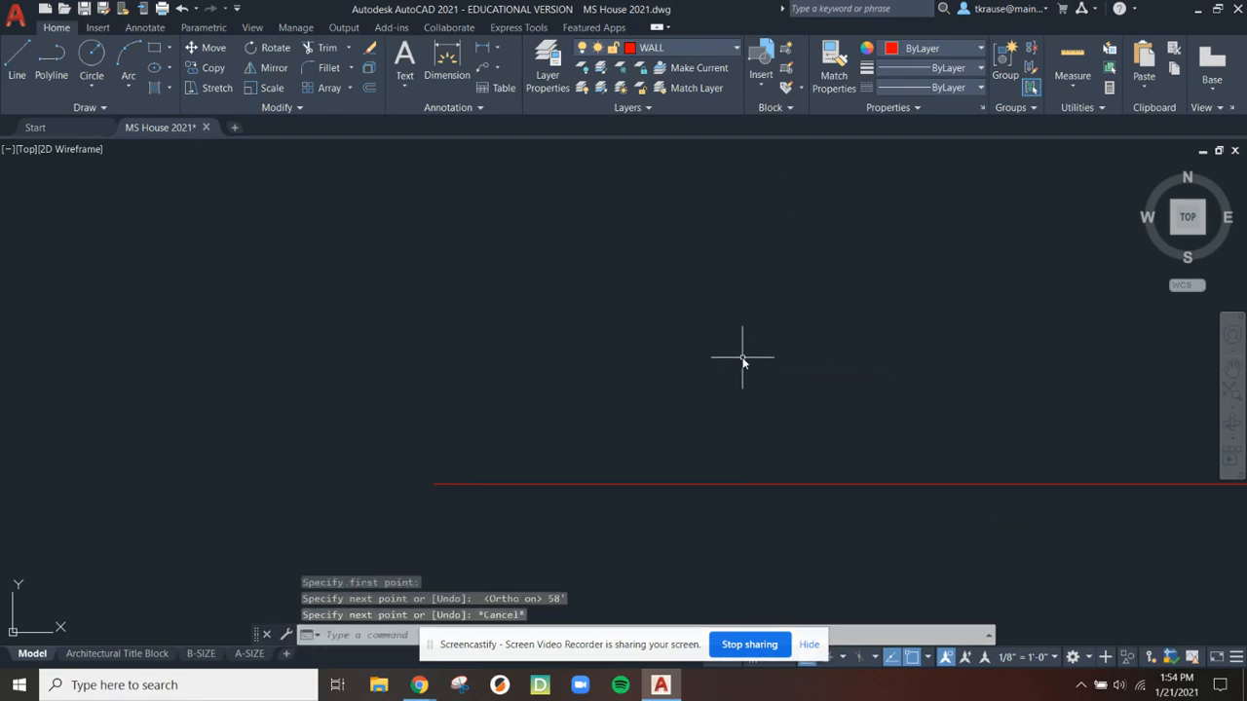
# Draw a short 58-inch horizontal comparison line just above the start of the 58' wall line
pyautogui.press('Return')
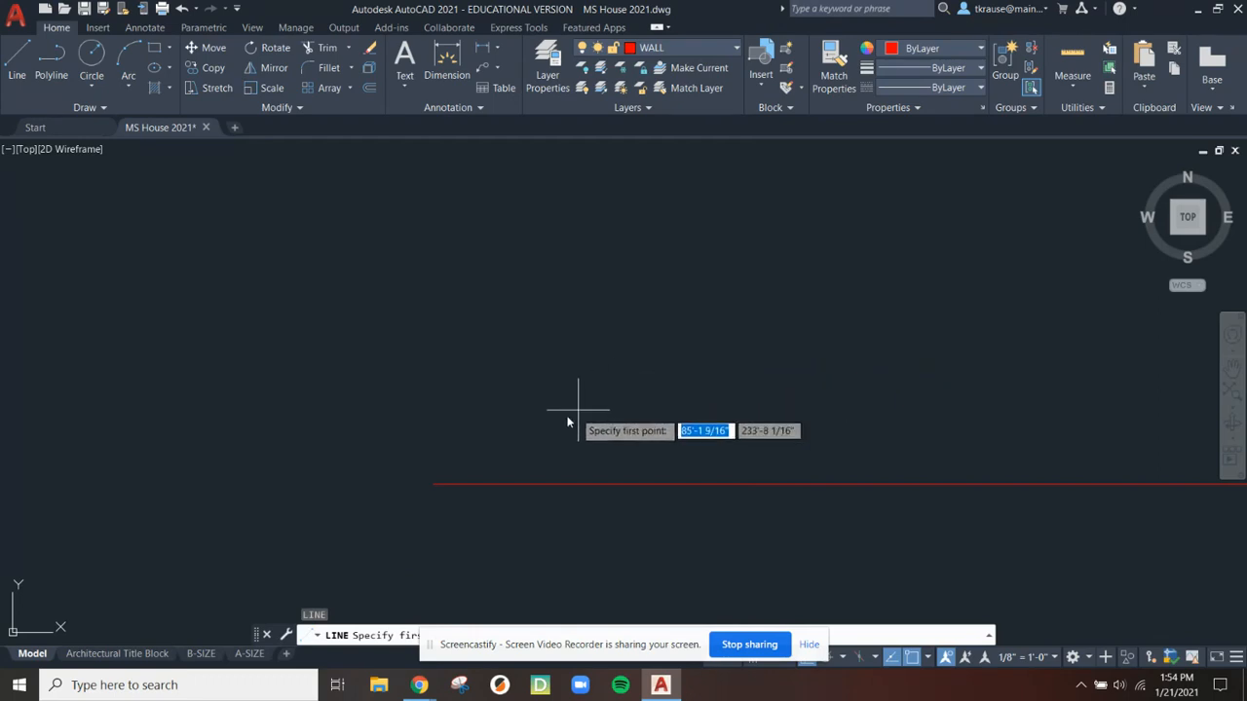
pyautogui.click(429, 420)
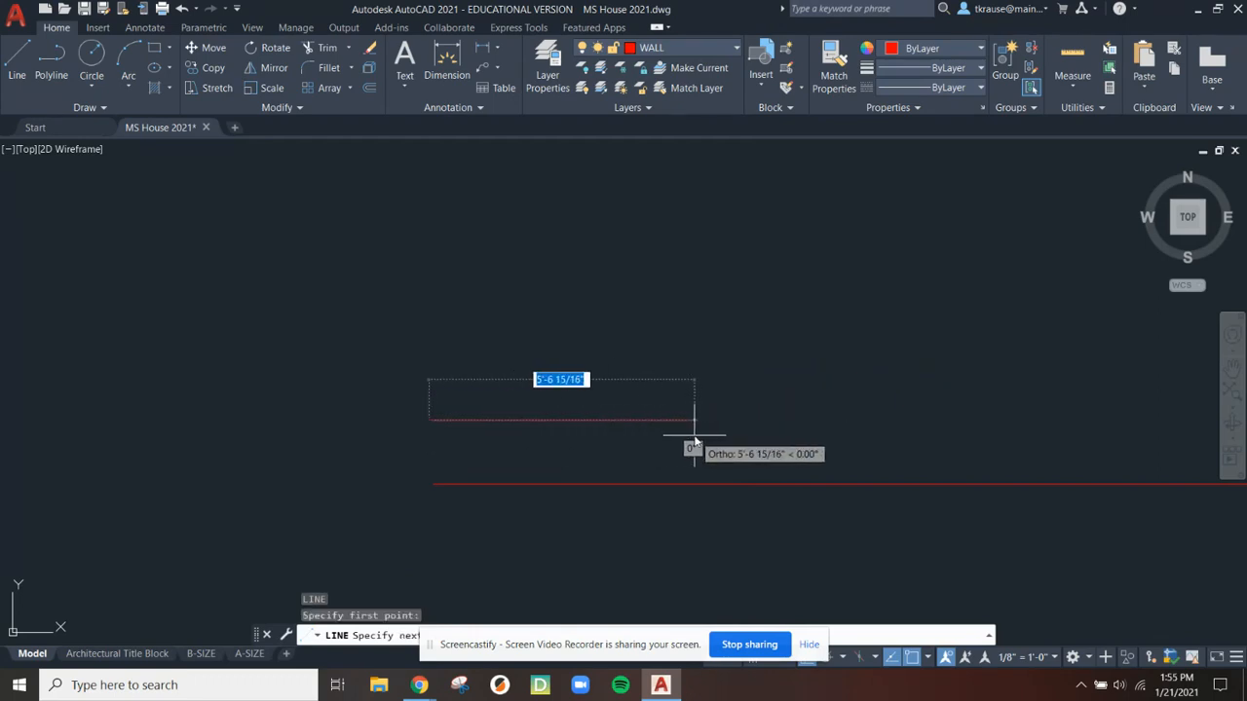
pyautogui.write('58')
pyautogui.press('Return')
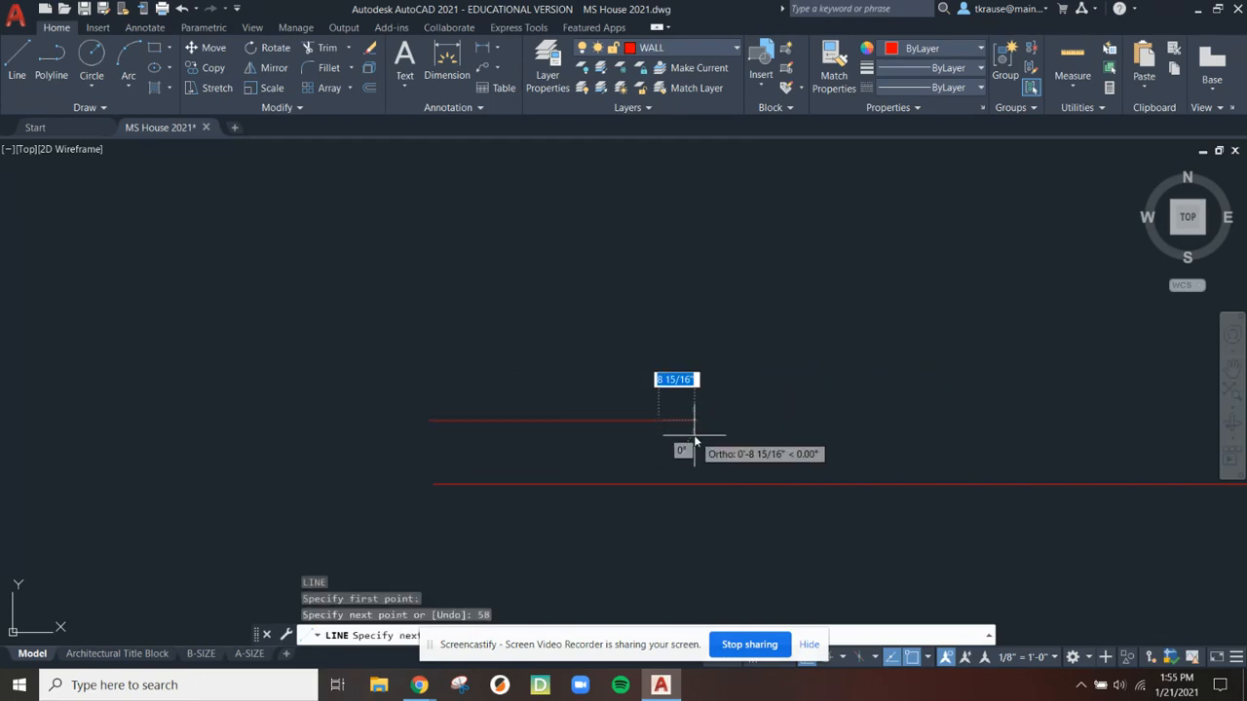
pyautogui.press('Escape')
pyautogui.scroll(-3, 746, 439)
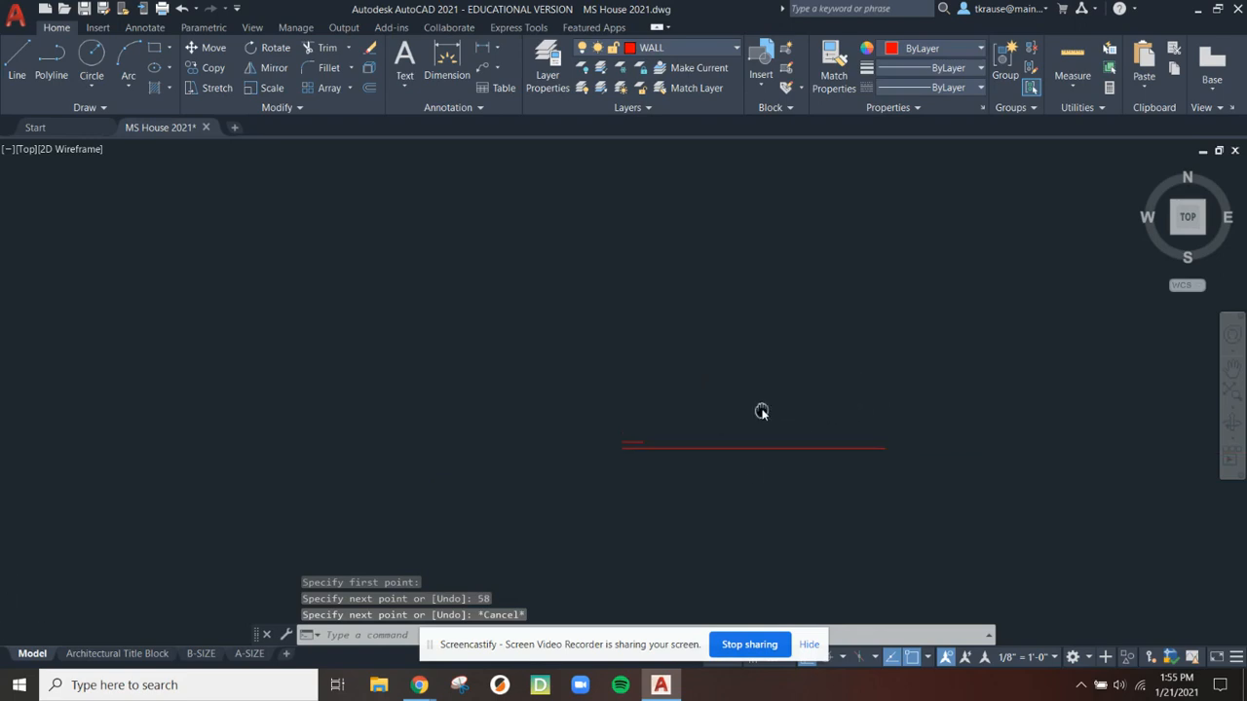
pyautogui.scroll(4, 765, 411)
pyautogui.moveTo(770, 412); pyautogui.dragTo(680, 365, button='middle')
pyautogui.scroll(-2, 675, 345)
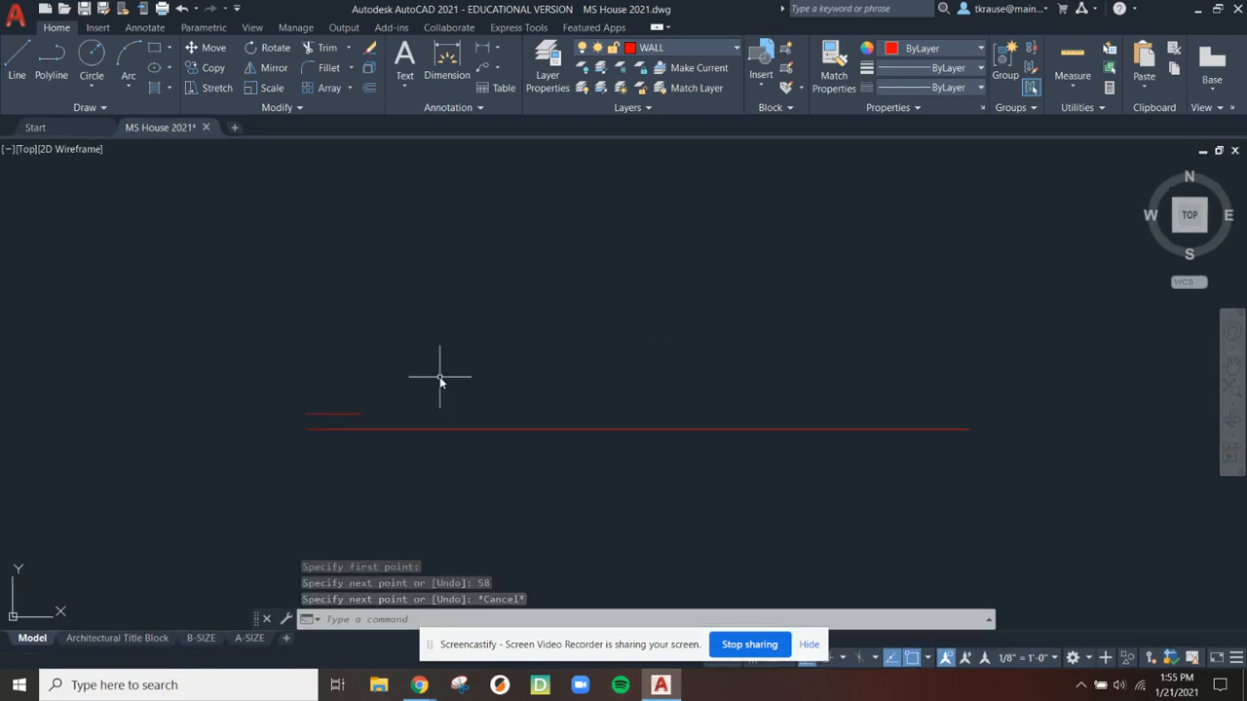
pyautogui.click(287, 388)
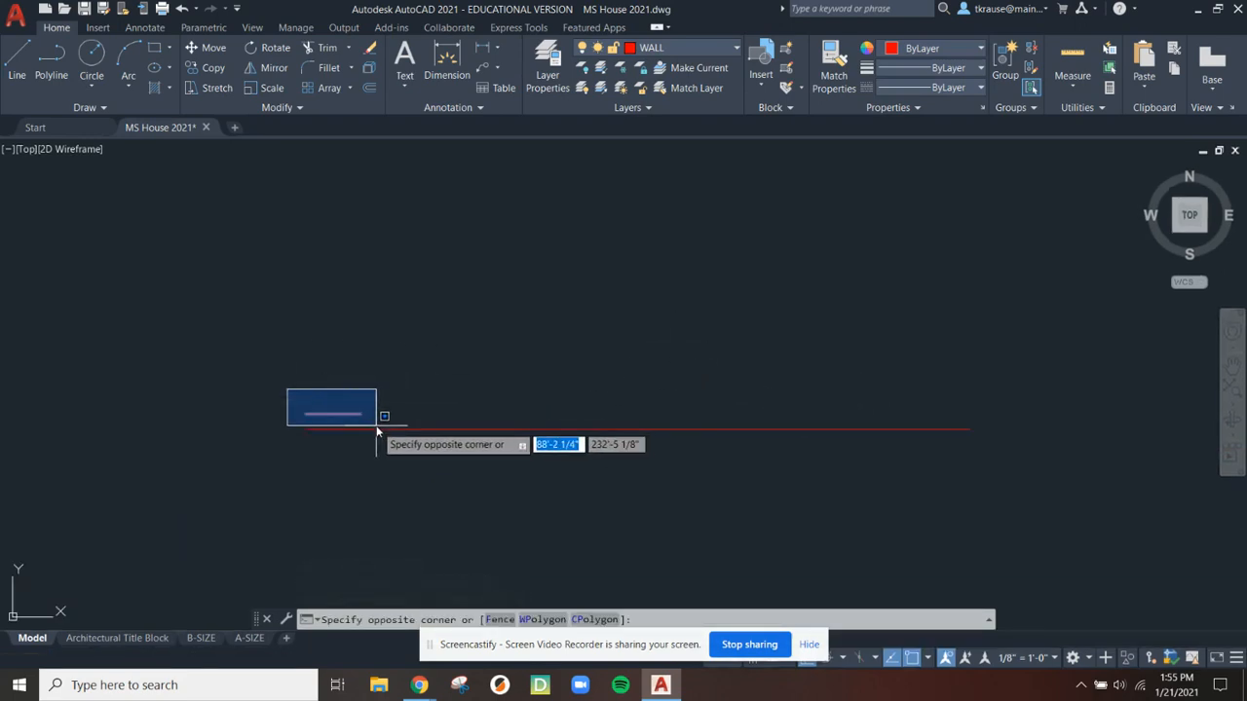
pyautogui.press('Escape')
# Dimension the length of the short upper line, placing the dimension above it
pyautogui.scroll(4, 359, 429)
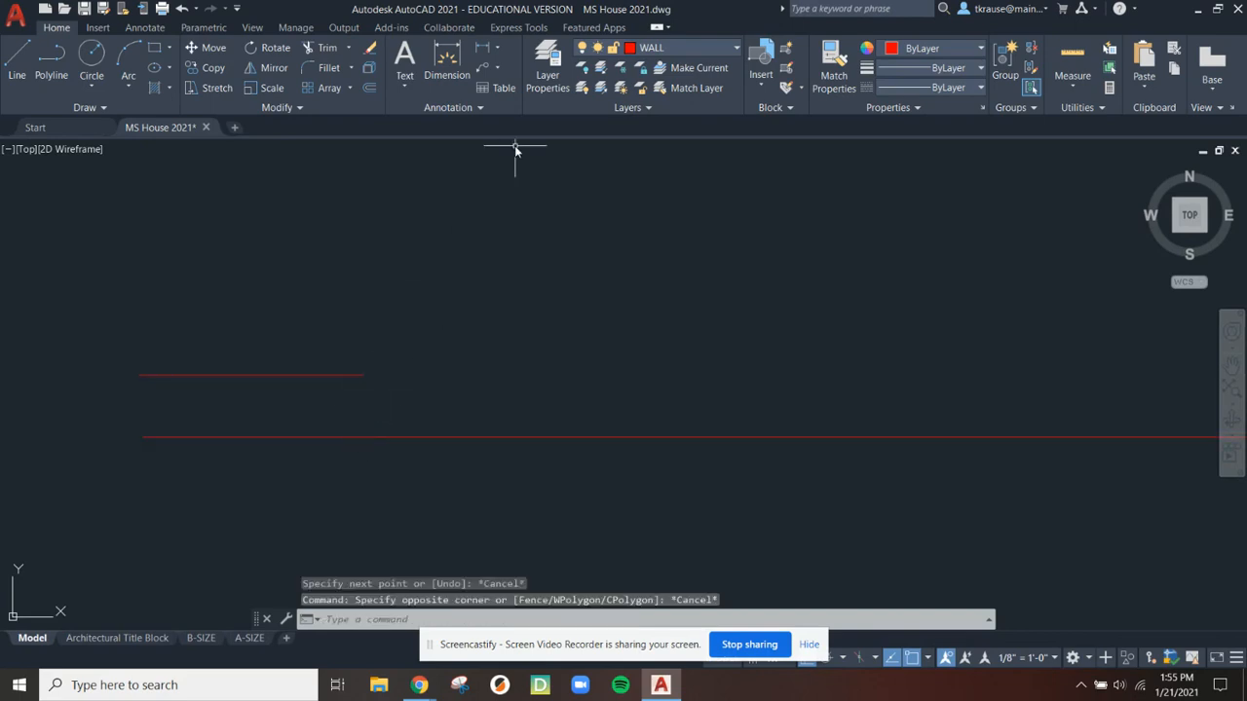
pyautogui.click(448, 63)
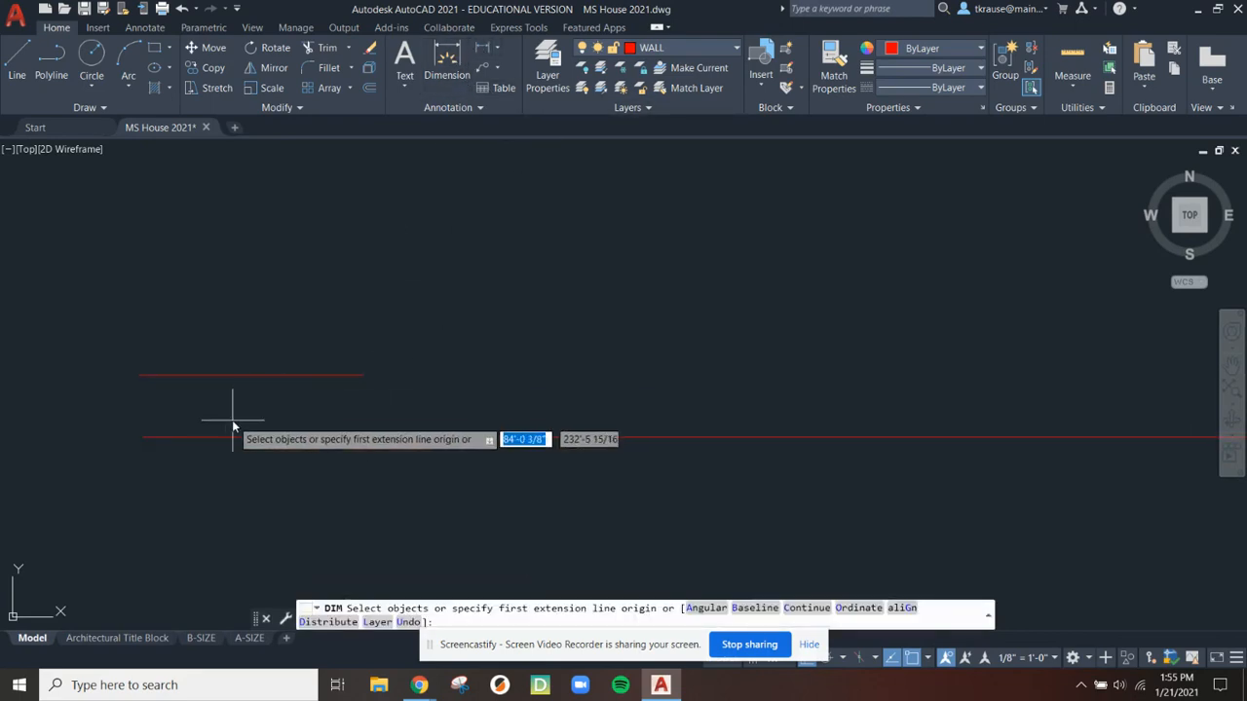
pyautogui.click(144, 377)
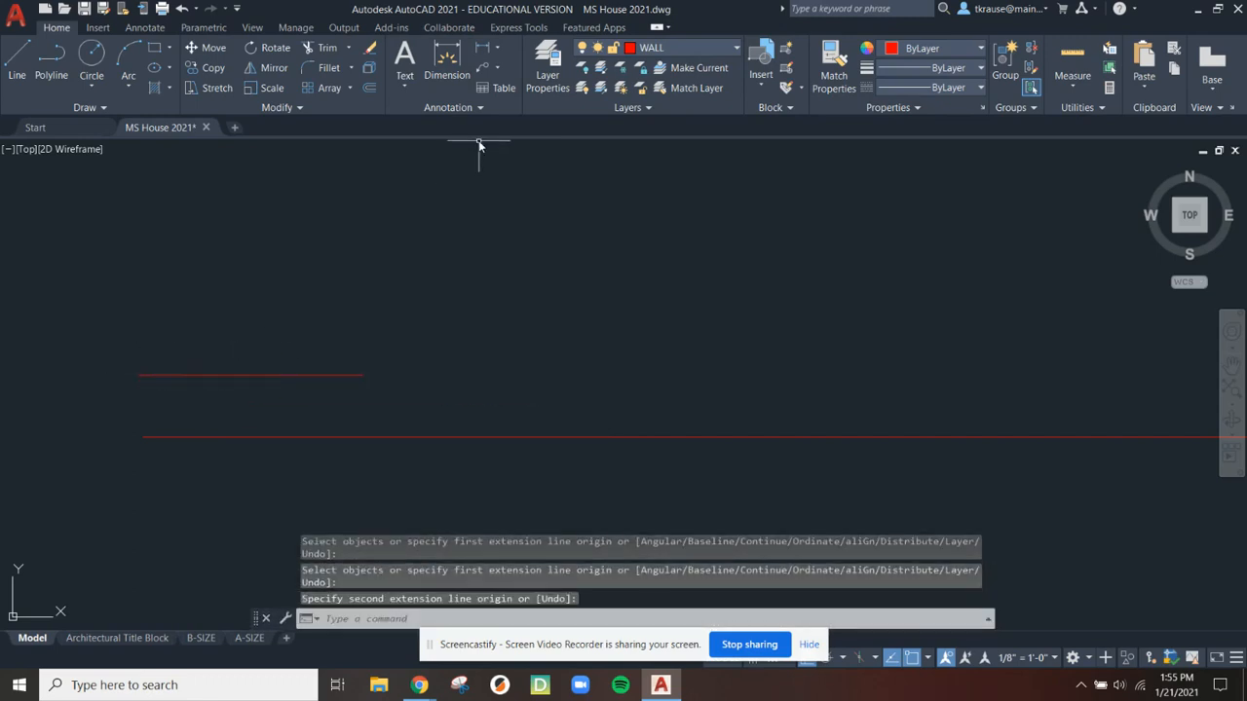
pyautogui.click(460, 66)
pyautogui.press('Return')
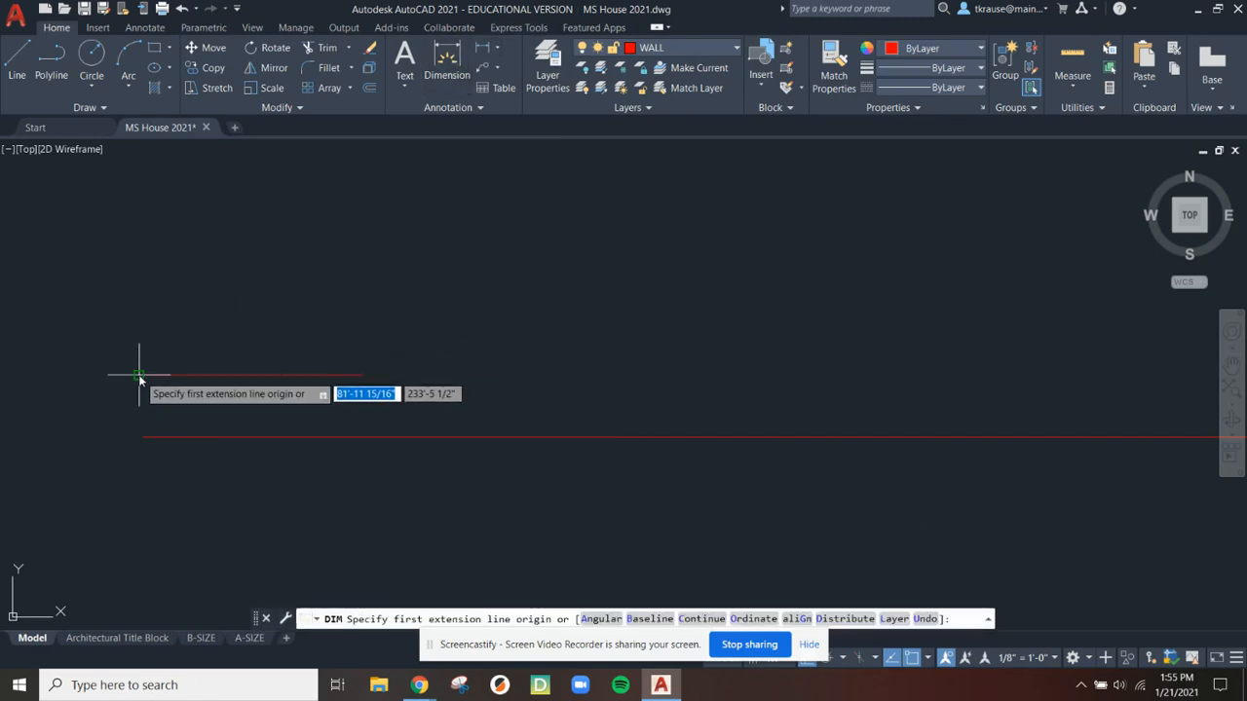
pyautogui.click(141, 375)
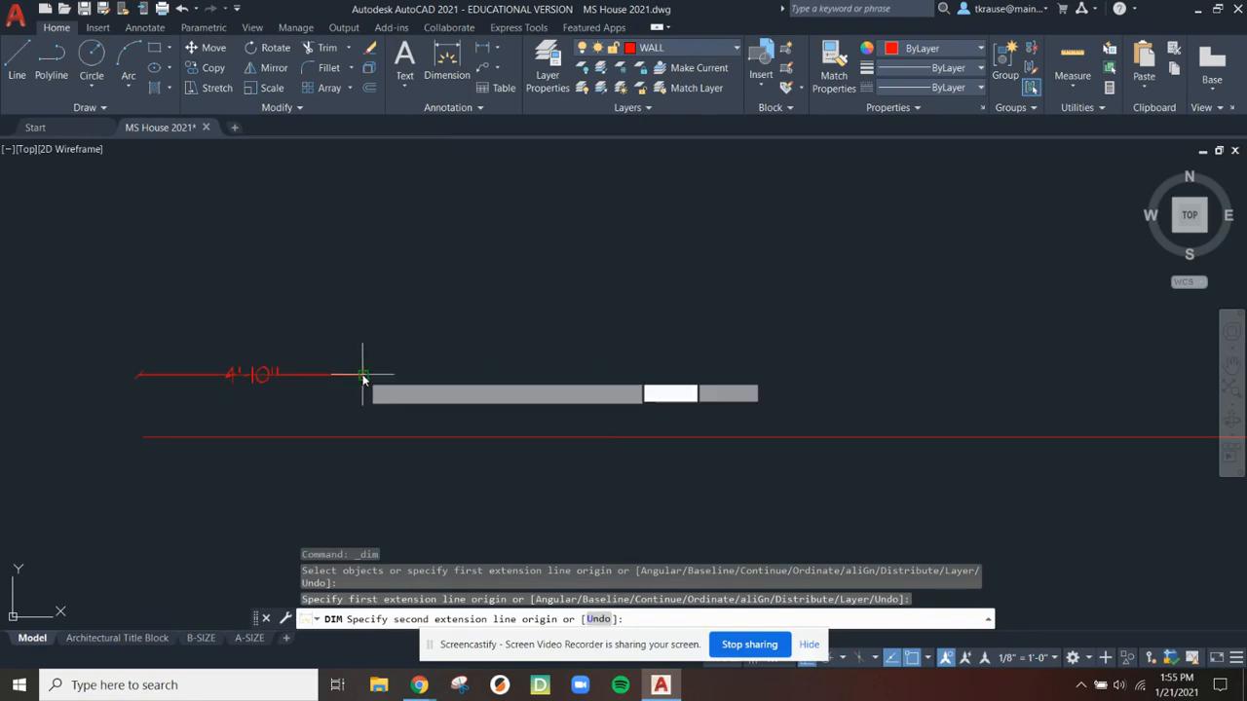
pyautogui.click(363, 375)
pyautogui.click(370, 341)
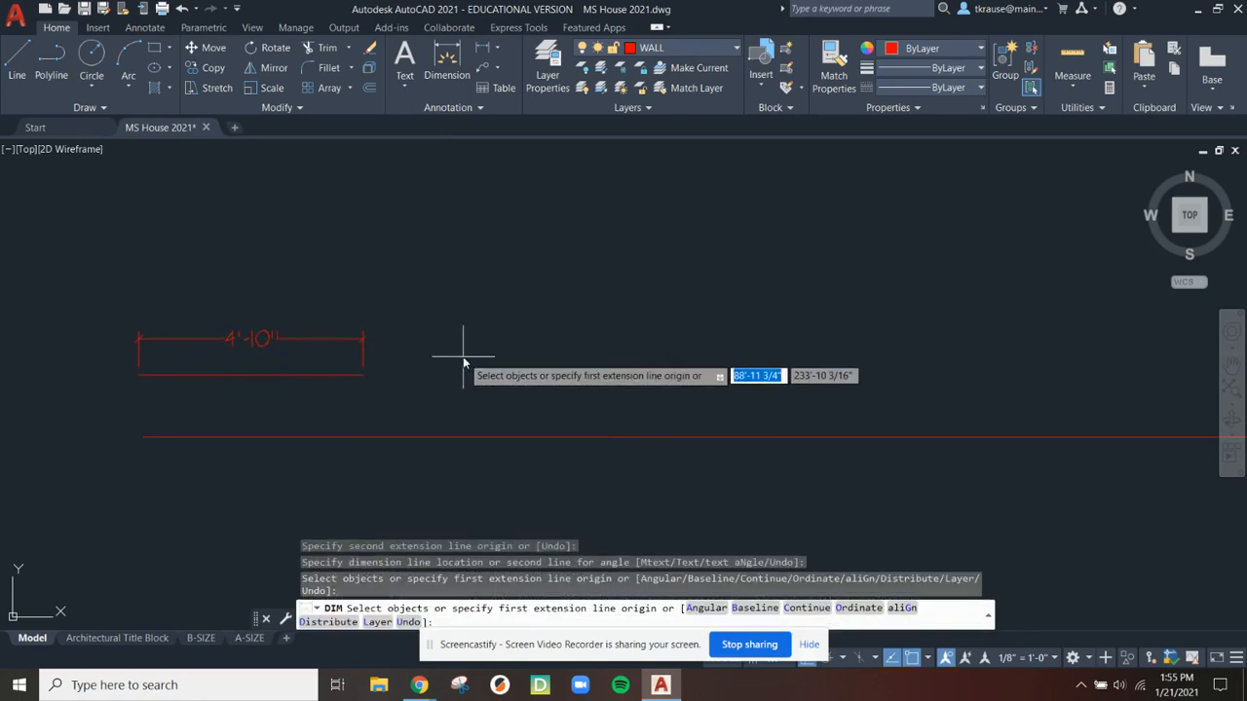
# Dimension the full length of the long wall line, placing the dimension below it
pyautogui.press('Return')
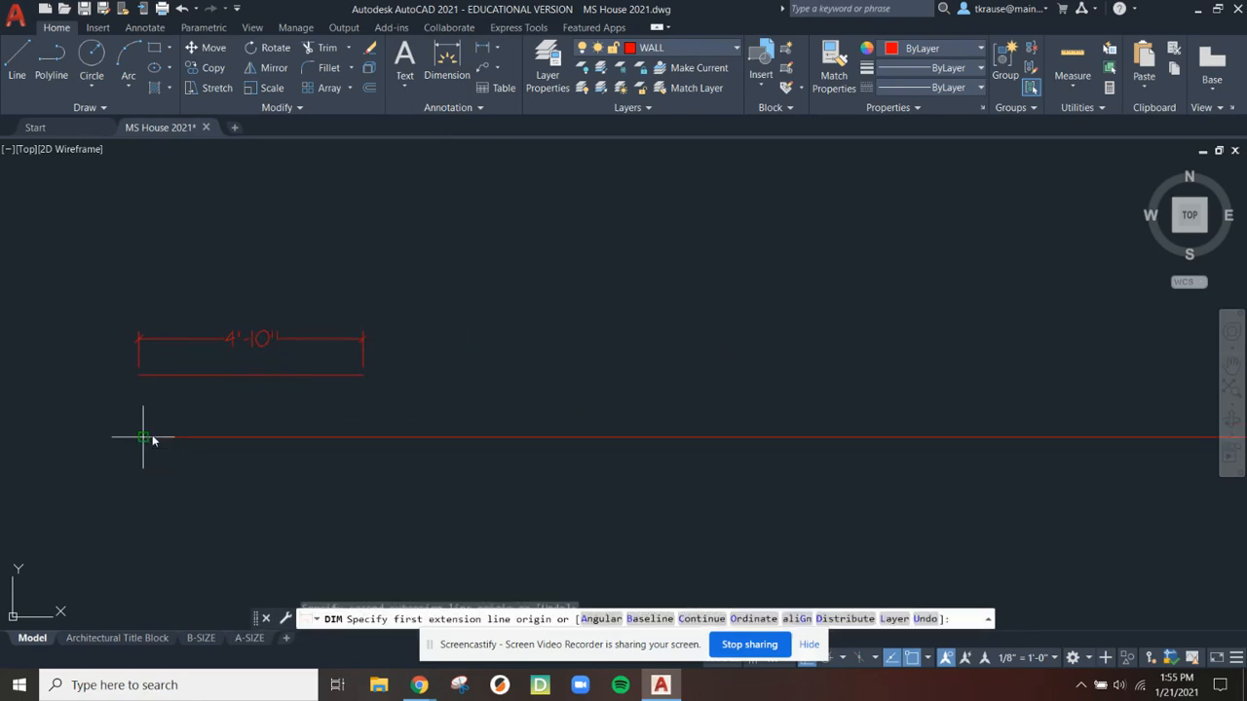
pyautogui.click(144, 437)
pyautogui.scroll(-10, 378, 449)
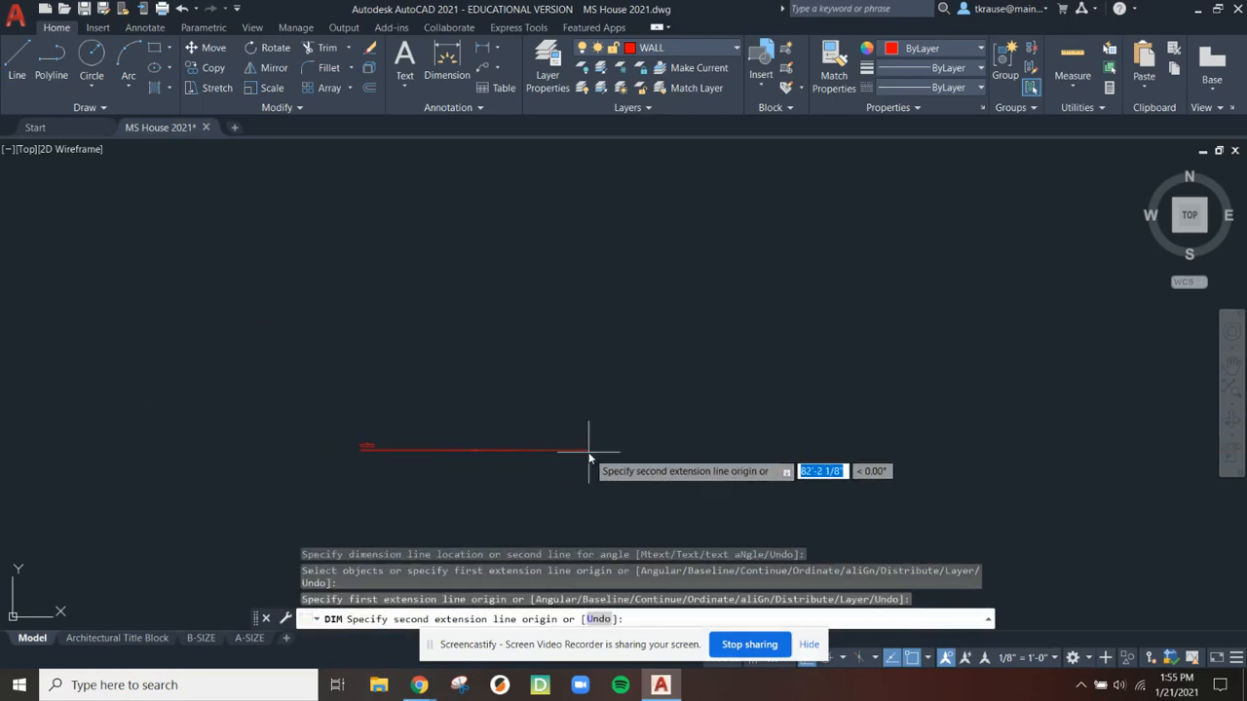
pyautogui.scroll(4, 592, 463)
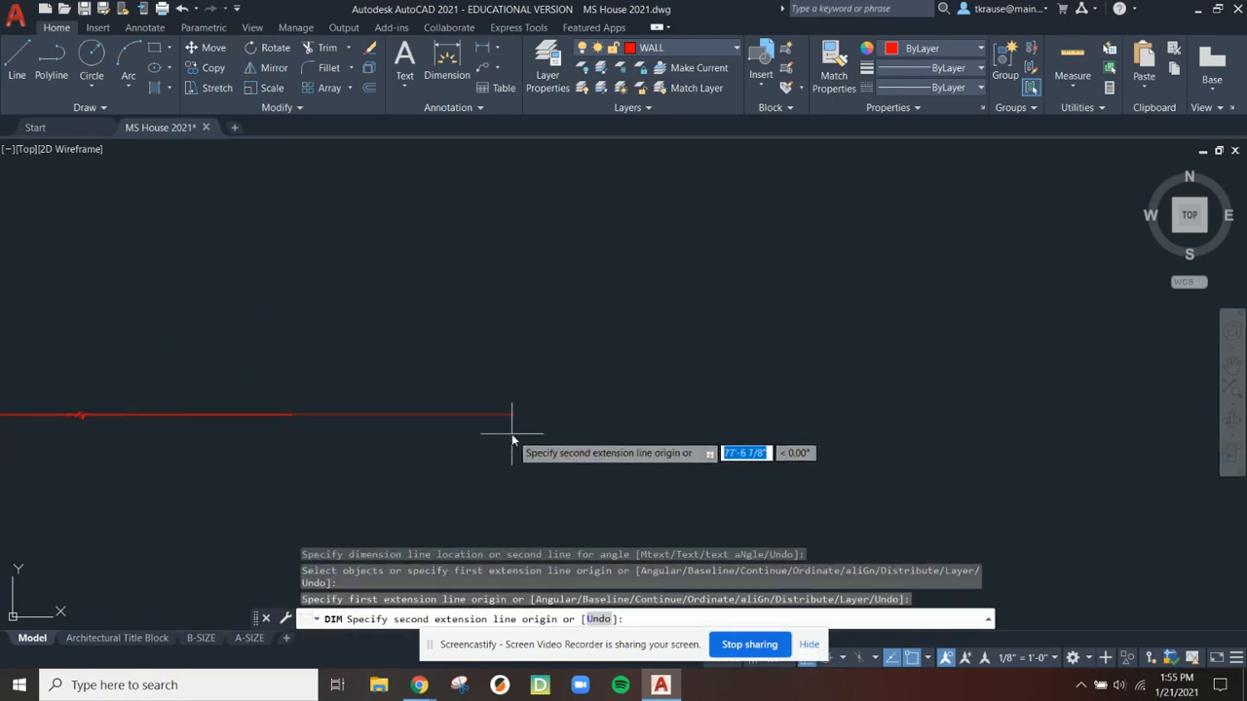
pyautogui.click(292, 414)
pyautogui.scroll(-5, 333, 423)
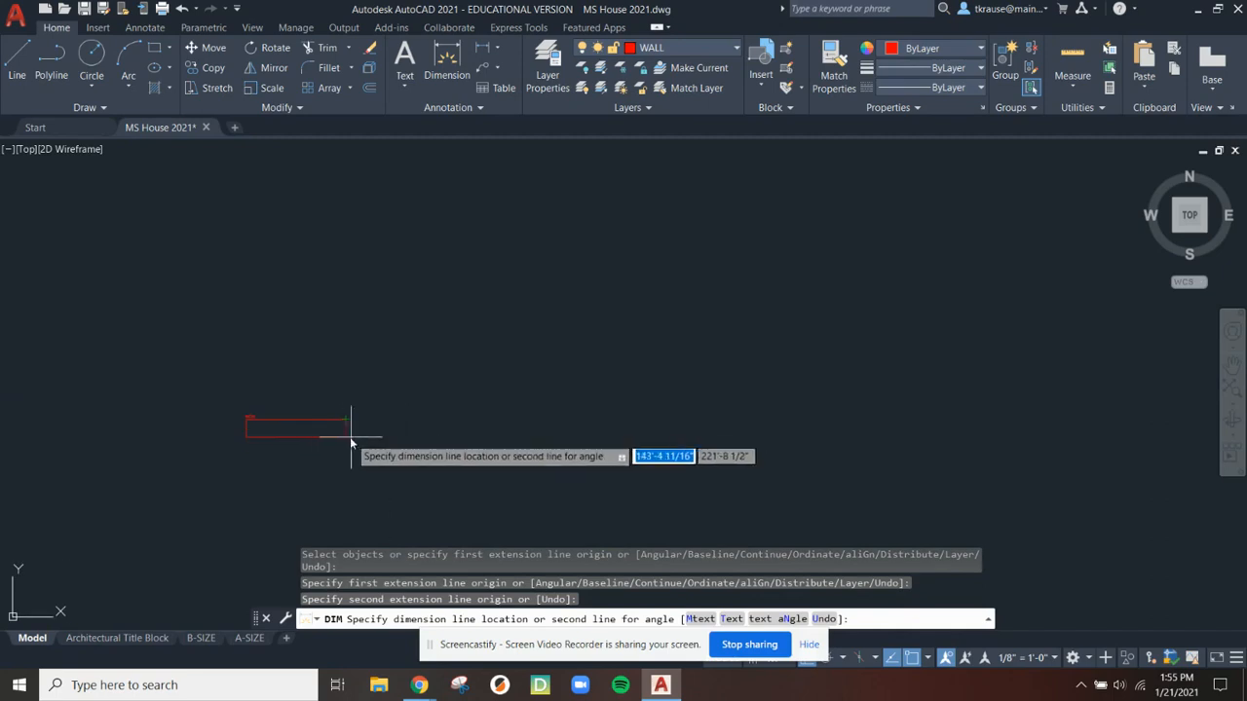
pyautogui.scroll(2, 350, 437)
pyautogui.click(283, 431)
pyautogui.scroll(8, 457, 395)
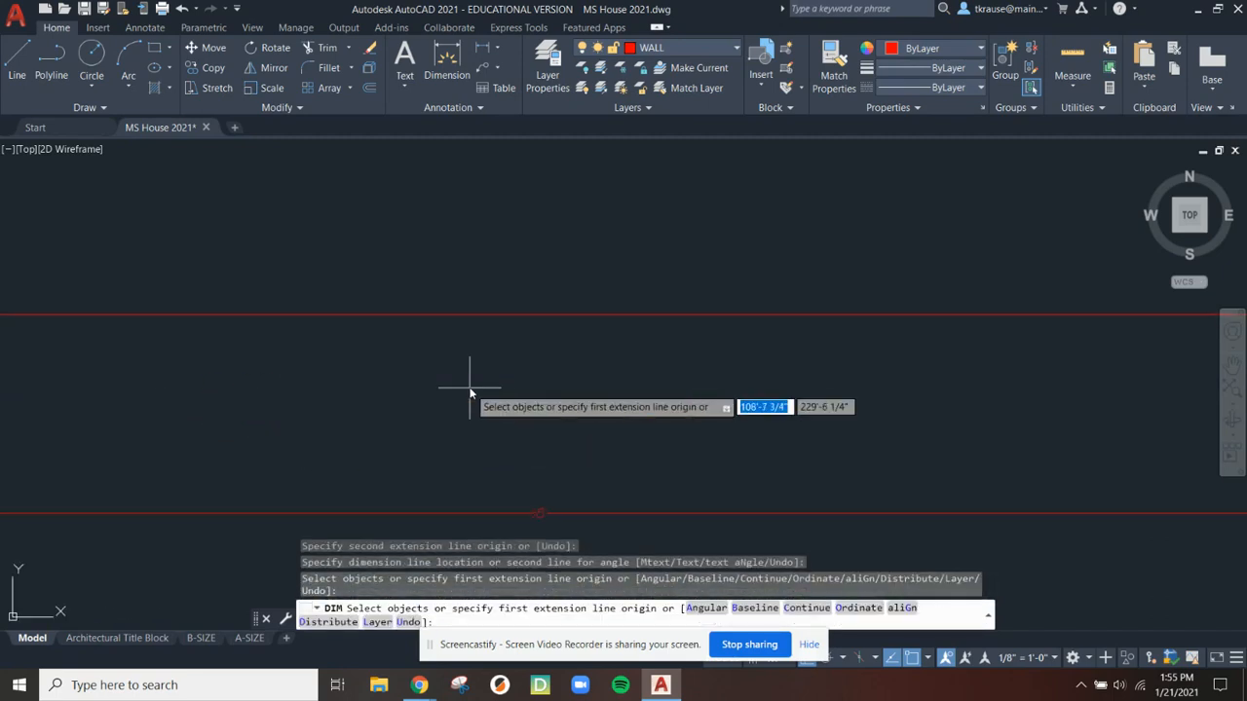
pyautogui.moveTo(571, 438); pyautogui.dragTo(593, 289, button='middle')
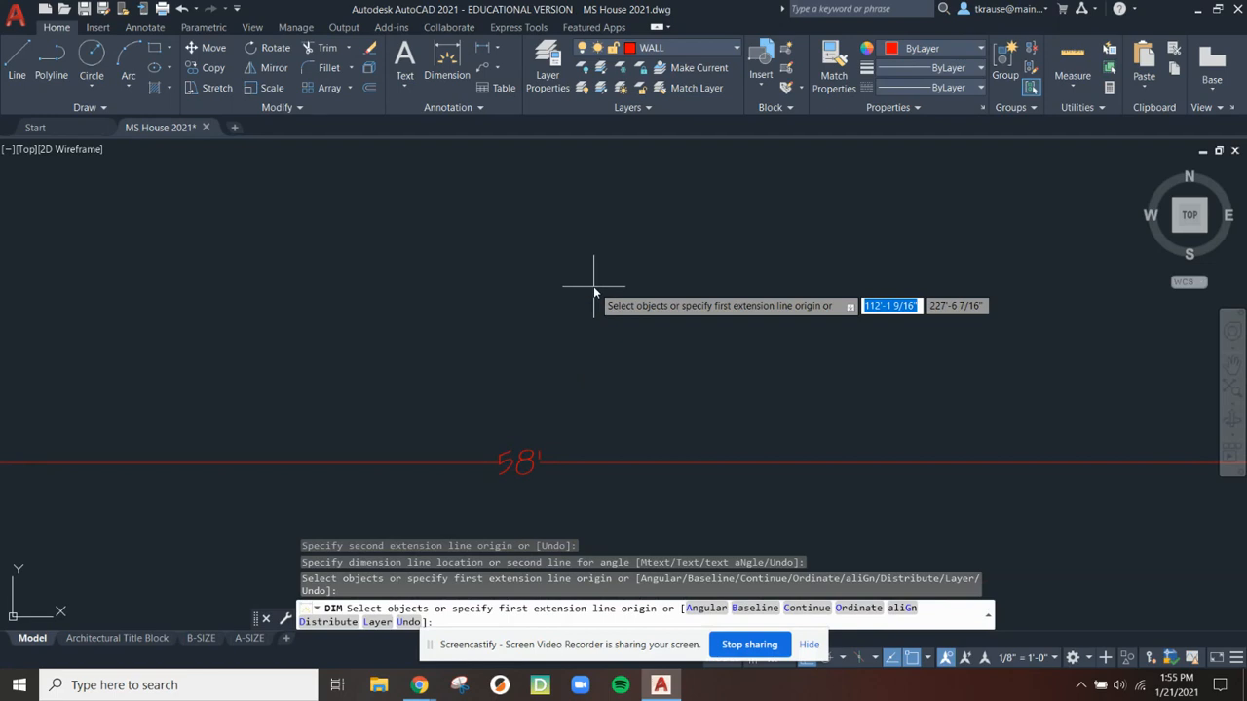
# Delete the dimension below the long wall line, and the short upper line with its dimension
pyautogui.scroll(-5, 593, 286)
pyautogui.click(450, 349)
pyautogui.click(359, 304)
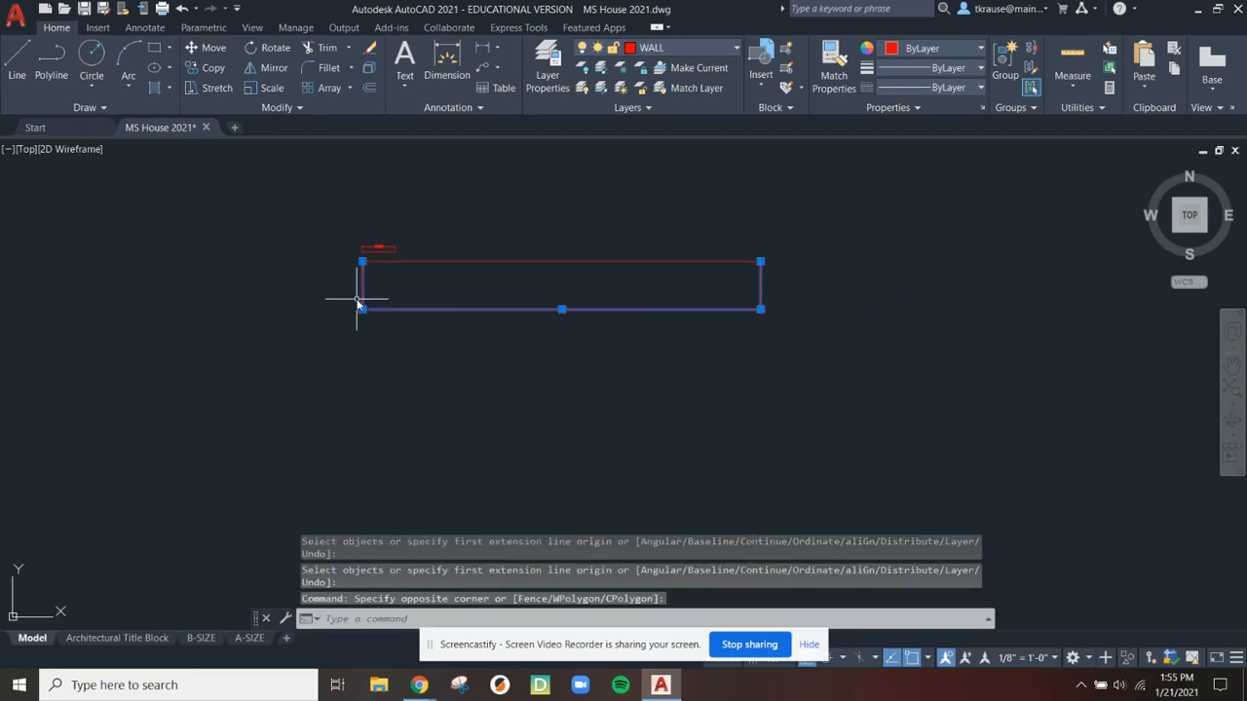
pyautogui.press('Delete')
pyautogui.scroll(4, 363, 251)
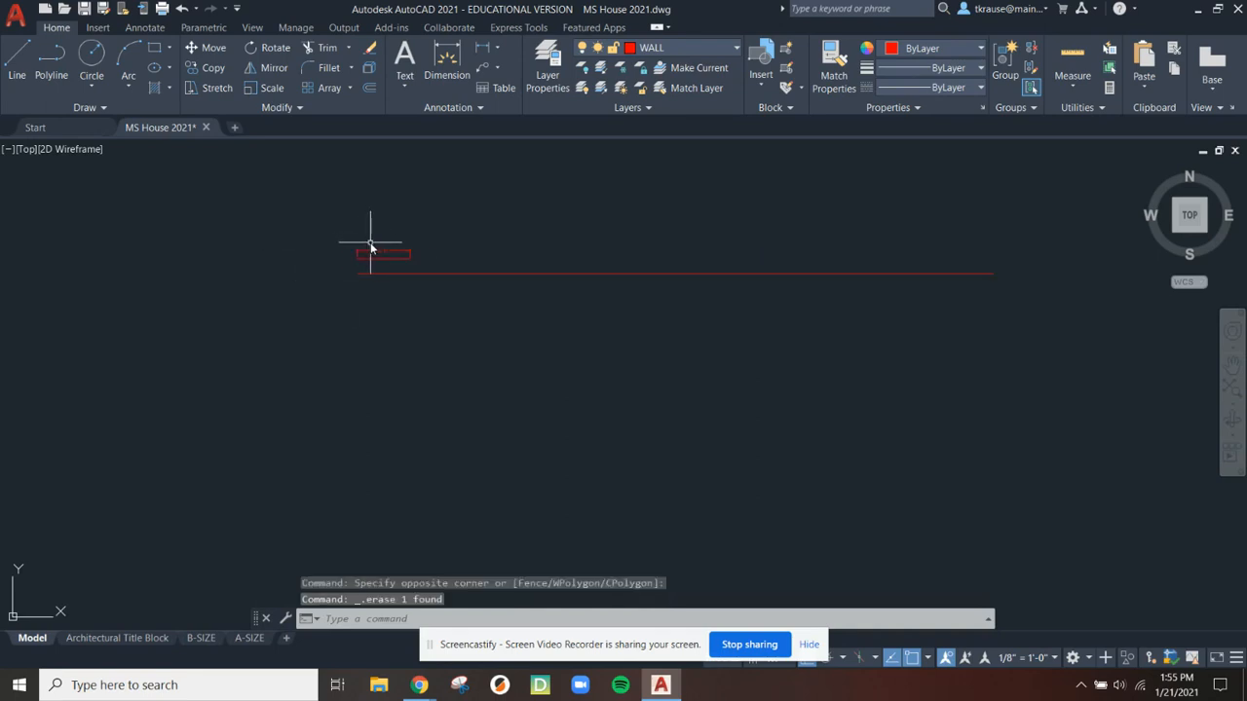
pyautogui.click(266, 245)
pyautogui.click(501, 325)
pyautogui.press('Delete')
pyautogui.scroll(-3, 601, 315)
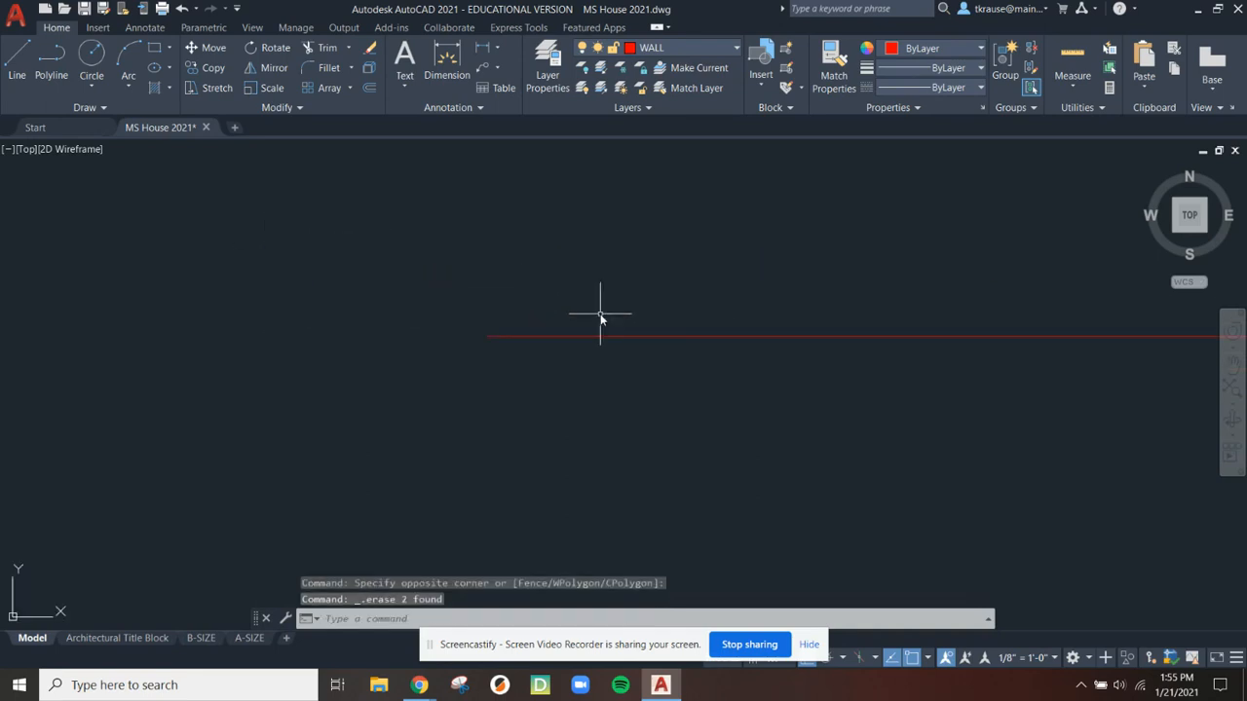
# Draw a 28" vertical line upward from the right end of the 58' wall line
pyautogui.moveTo(686, 350); pyautogui.dragTo(505, 428, button='middle')
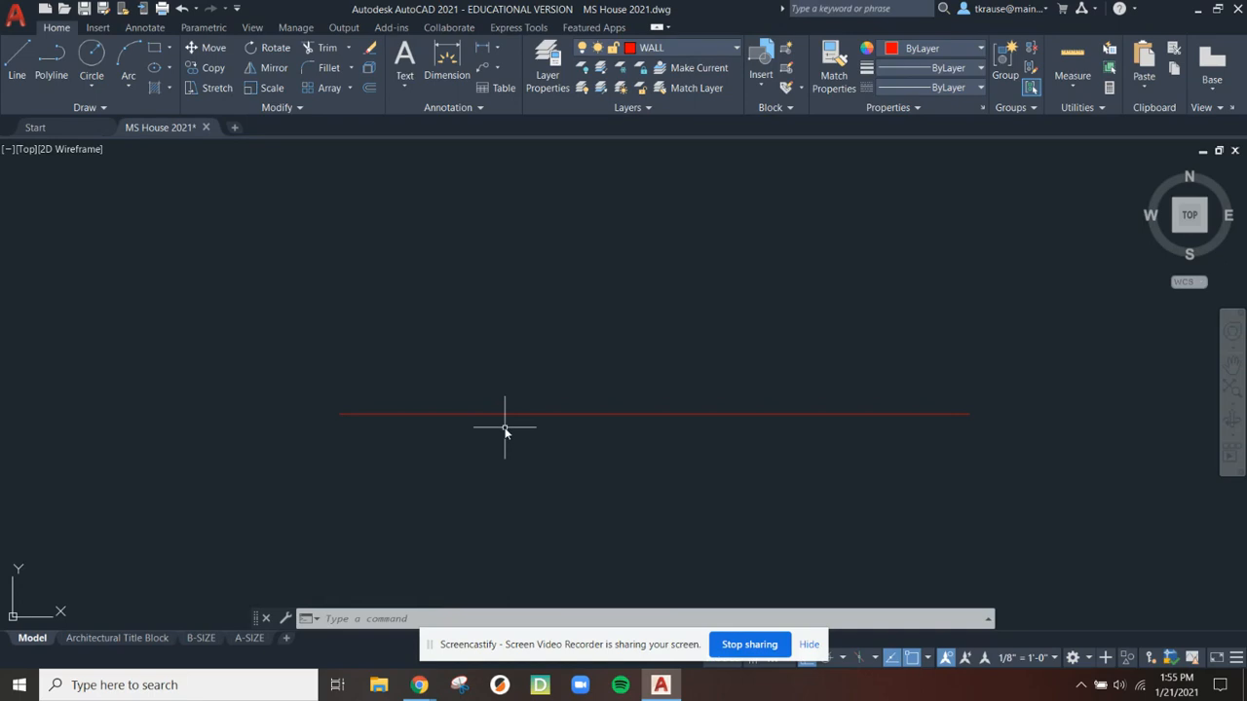
pyautogui.write('l')
pyautogui.press('Return')
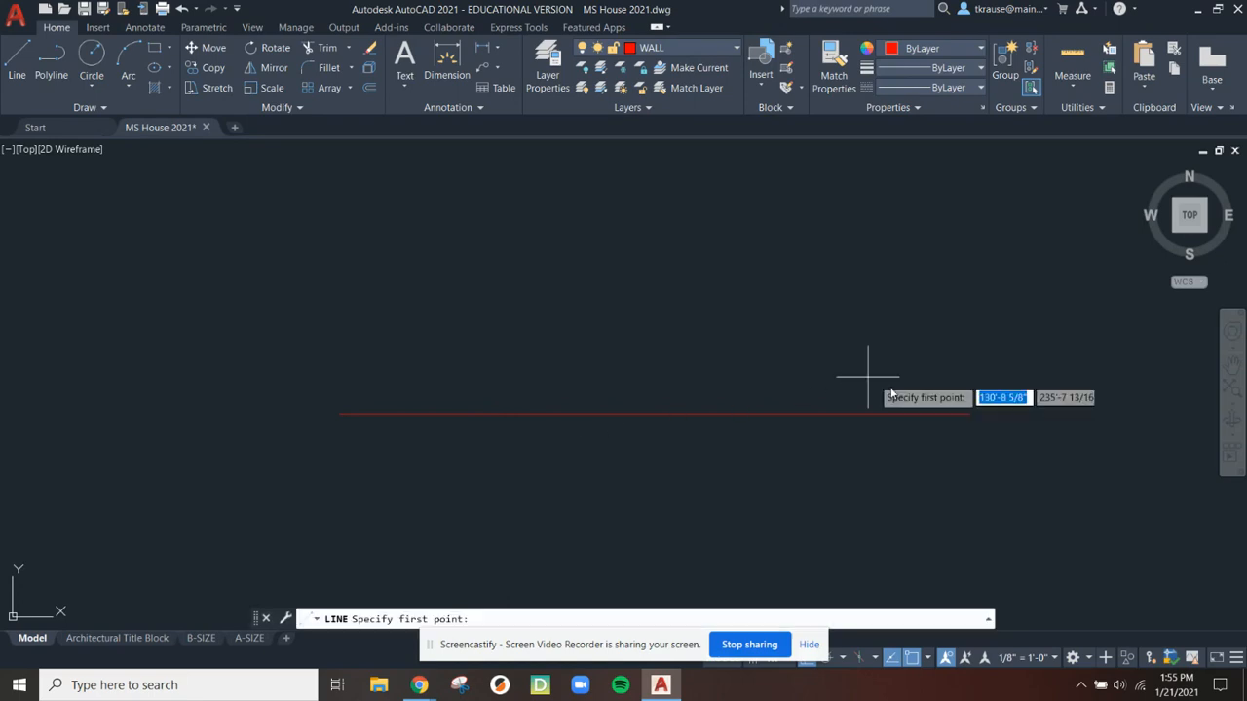
pyautogui.click(969, 414)
pyautogui.write('7')
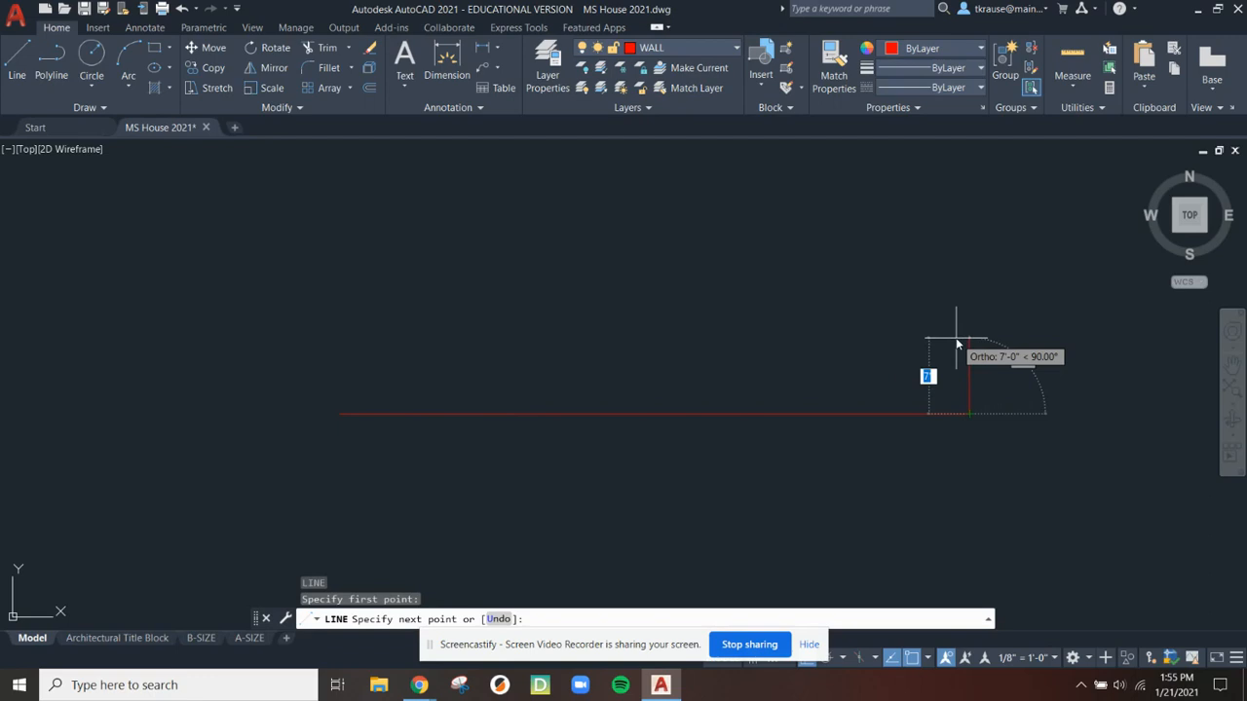
pyautogui.write('28')
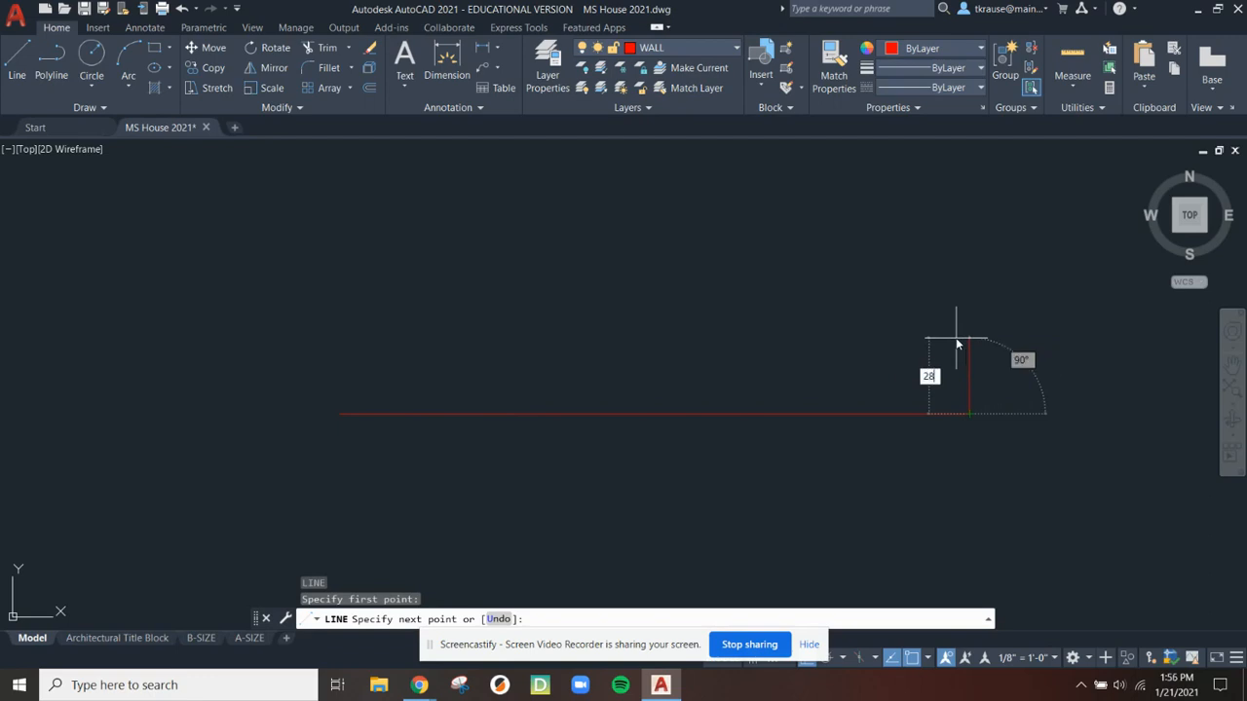
pyautogui.write('"')
pyautogui.press('Return')
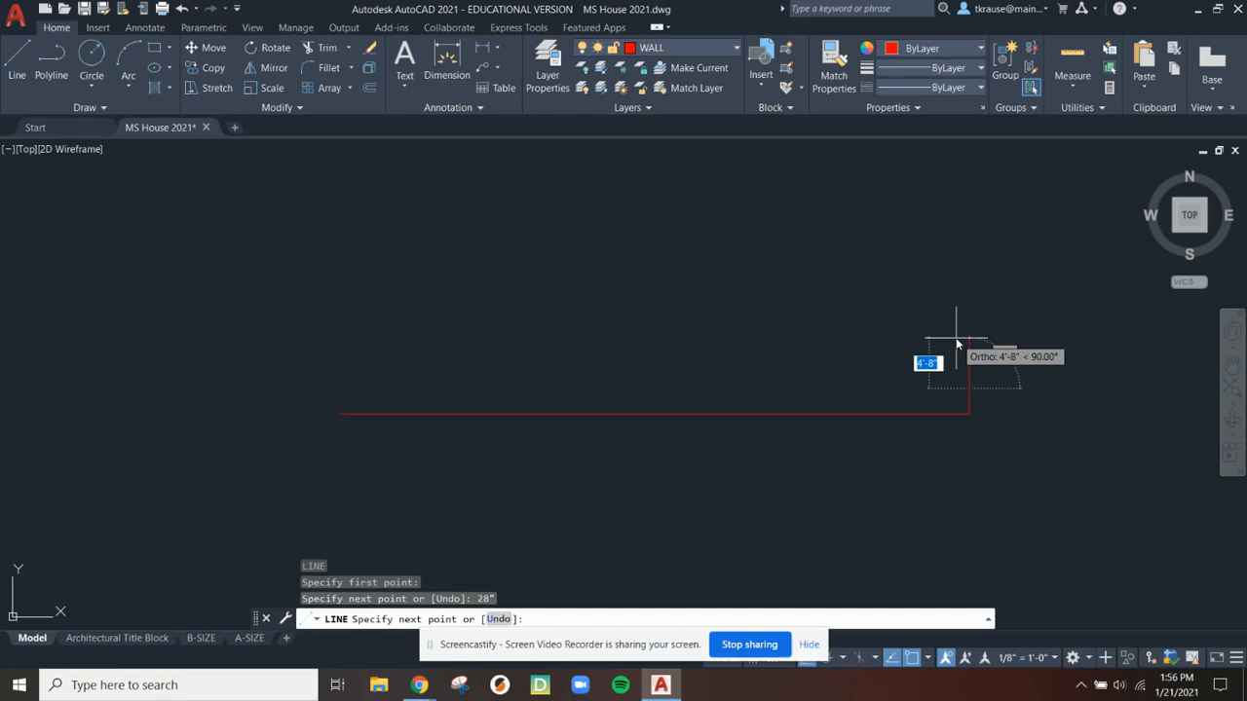
pyautogui.press('Escape')
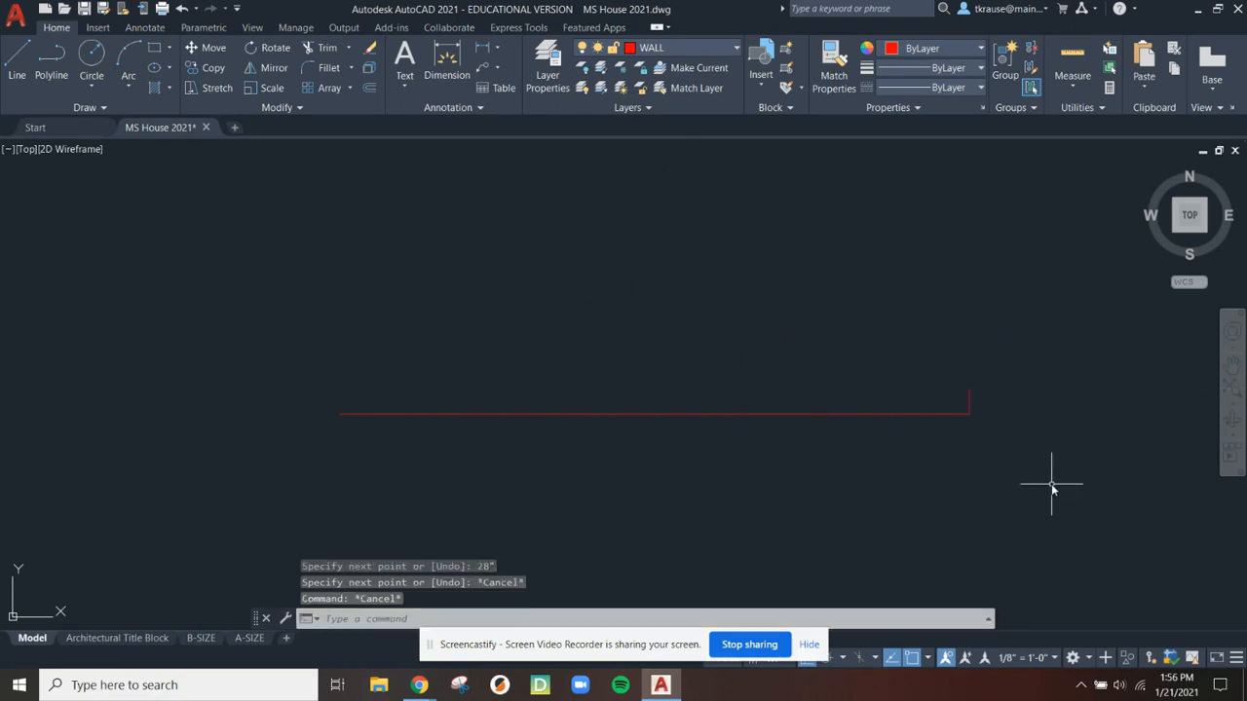
# Delete the short vertical line at the right end of the 58' wall line
pyautogui.click(969, 400)
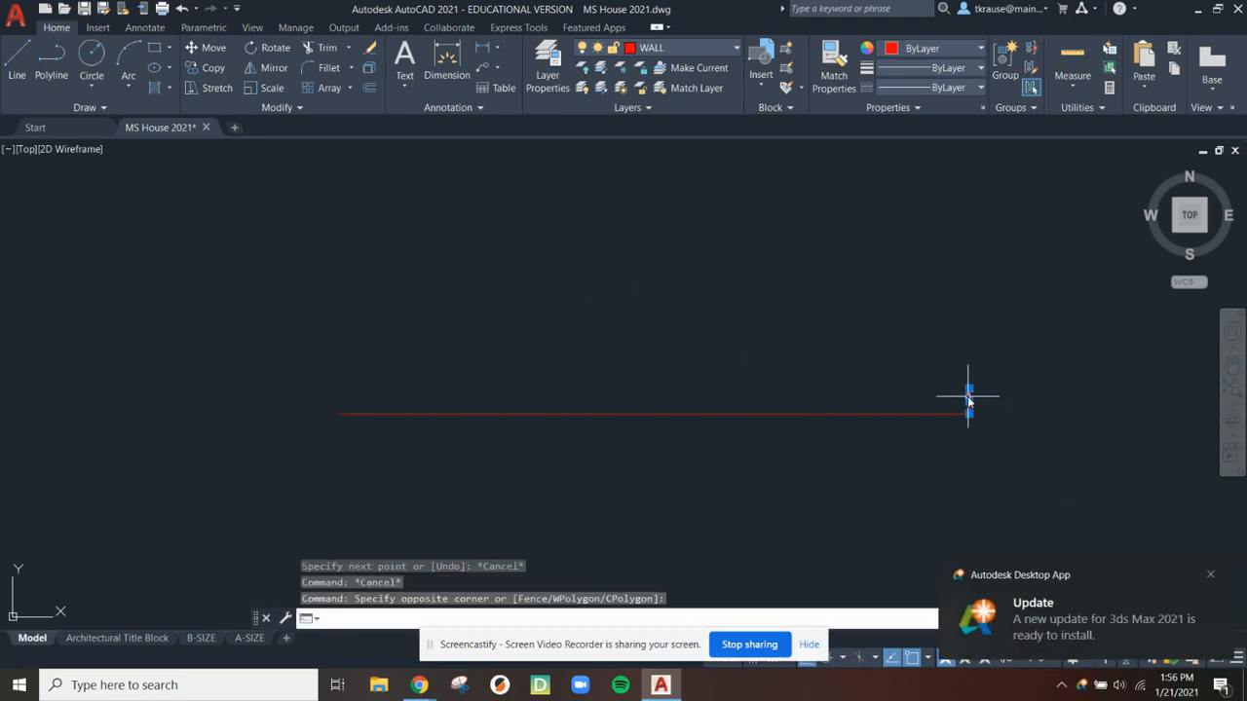
pyautogui.click(1208, 574)
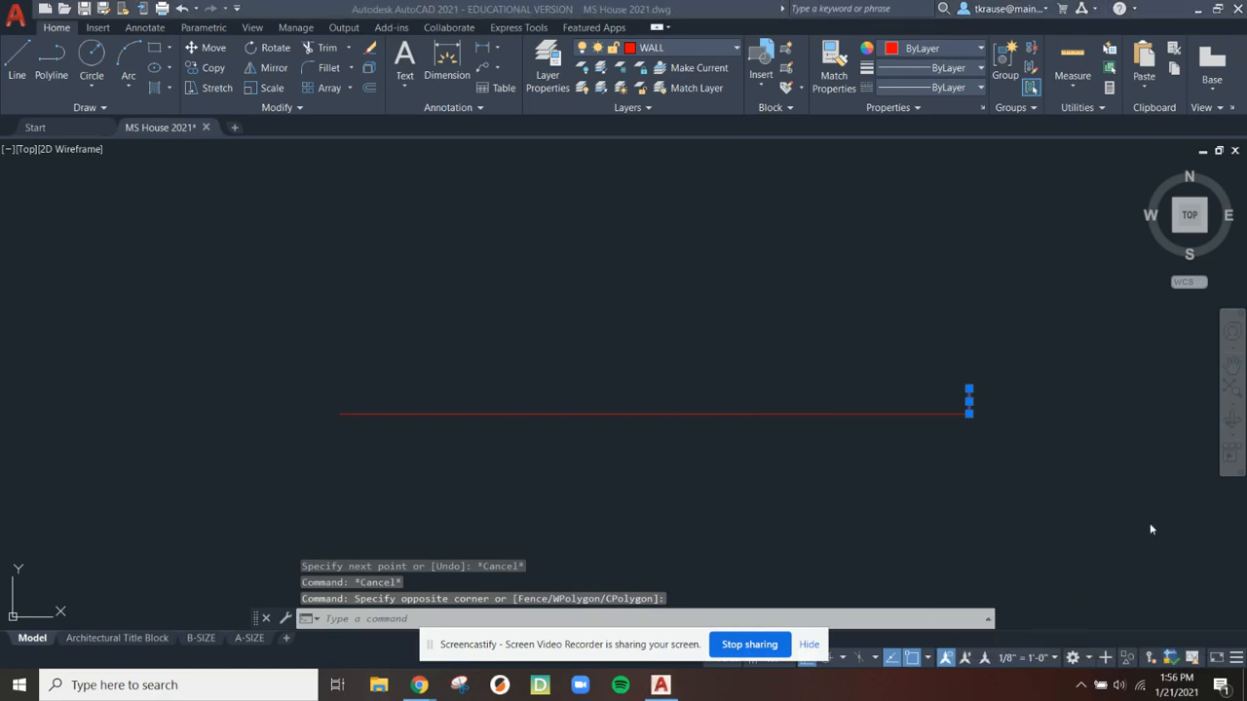
pyautogui.press('Delete')
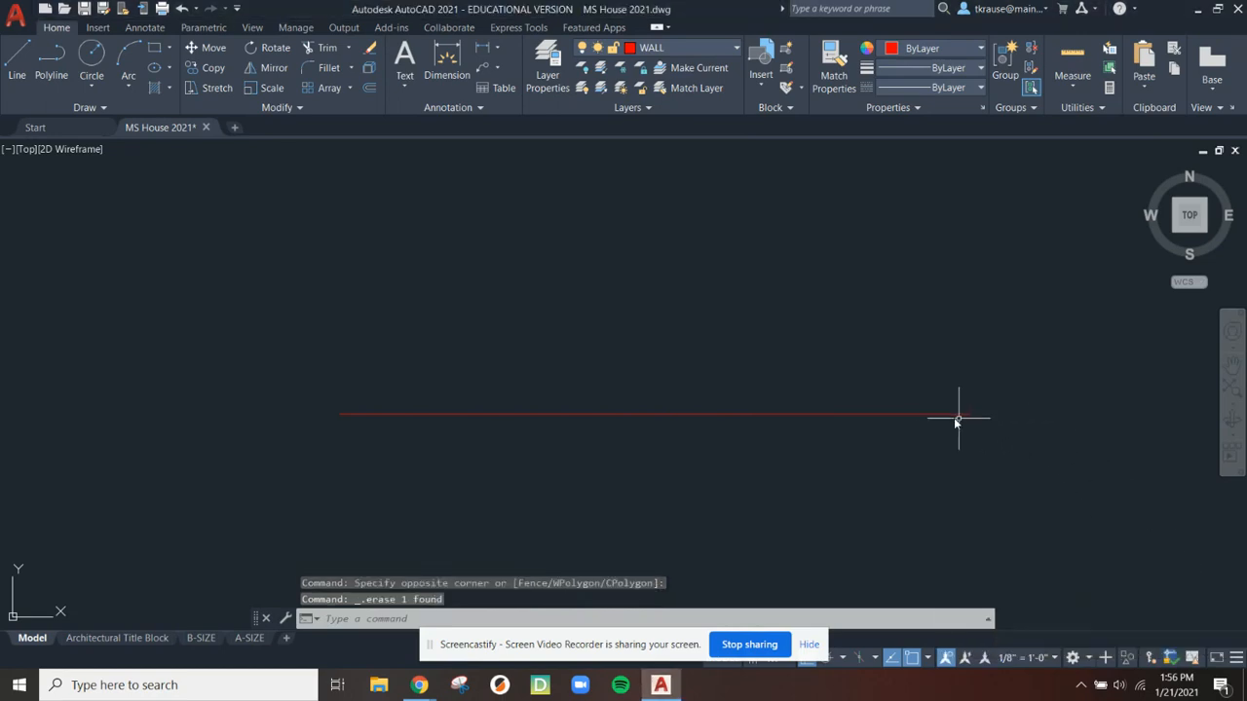
# Try to draw lines 28' up and 58" left from the wall line's right end, closing back to the start
pyautogui.write('l')
pyautogui.press('Return')
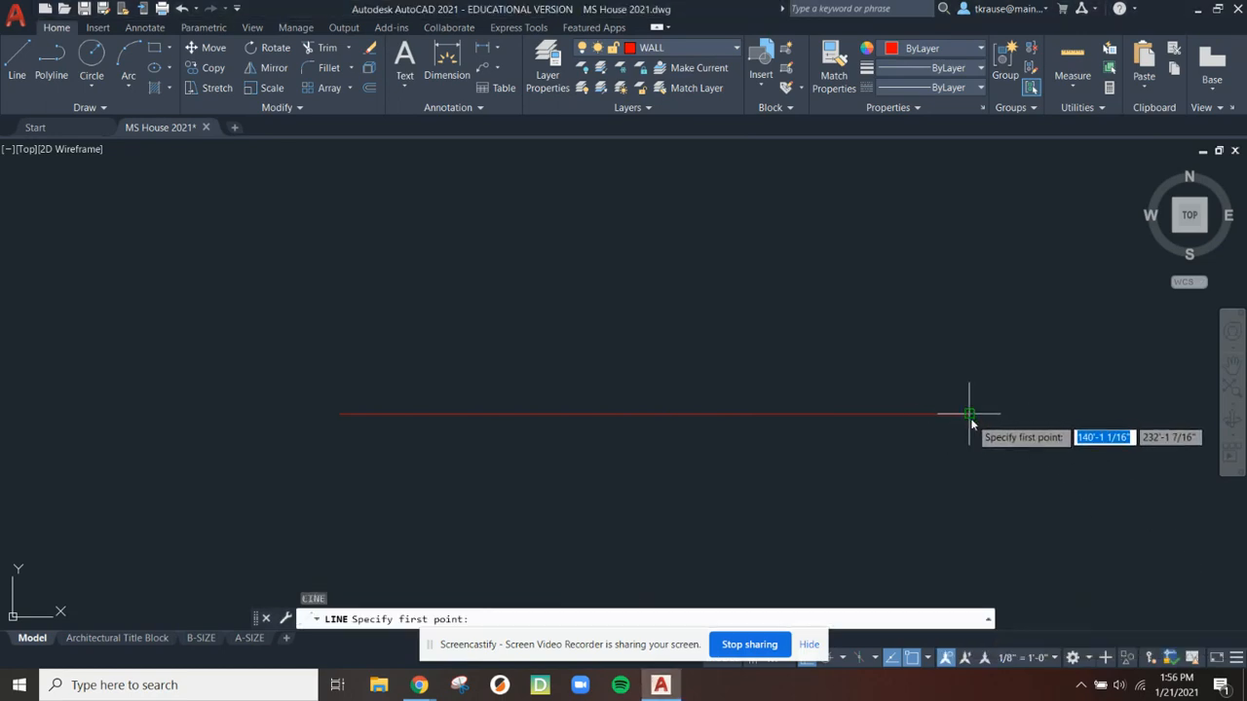
pyautogui.click(969, 413)
pyautogui.write('28')
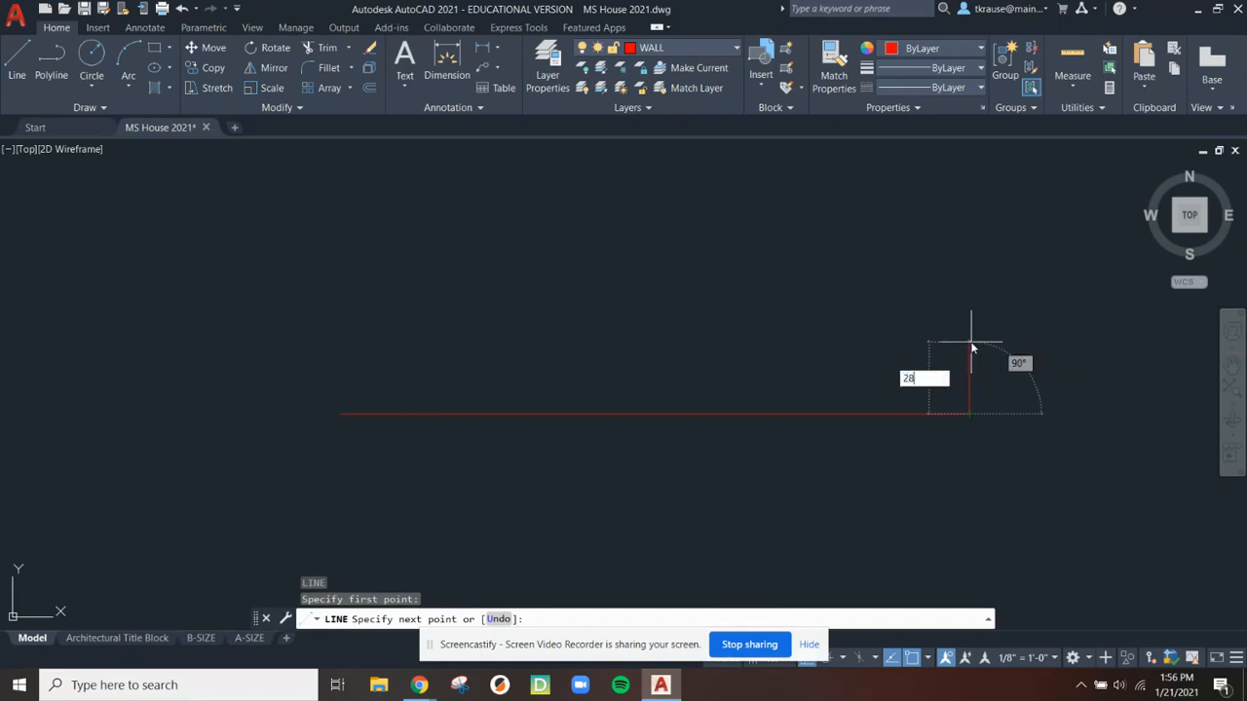
pyautogui.write("'")
pyautogui.press('Return')
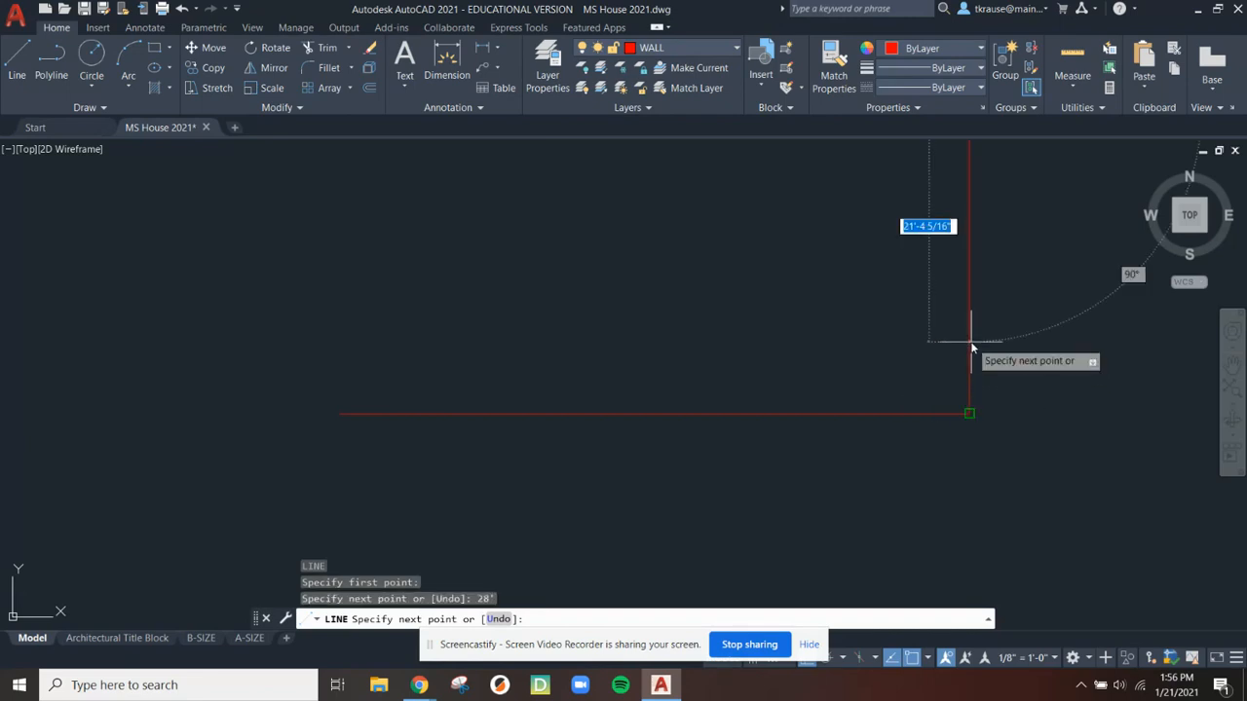
pyautogui.write('58')
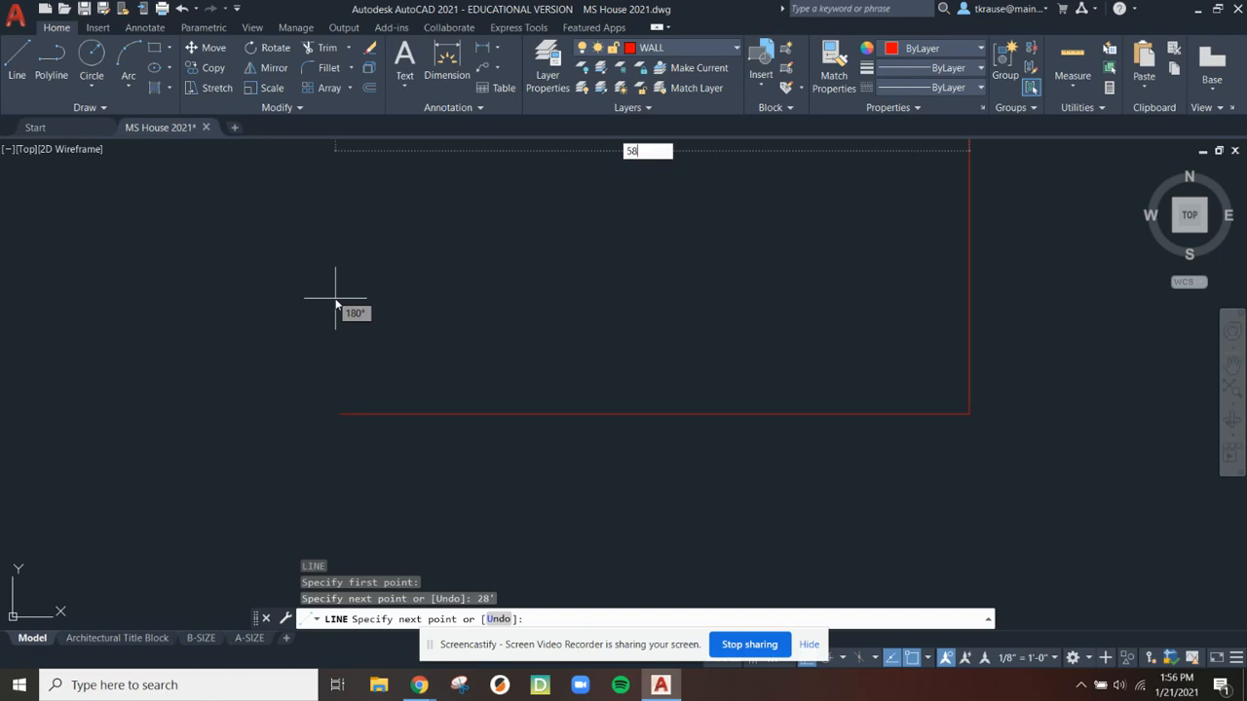
pyautogui.press('Return')
pyautogui.write('c')
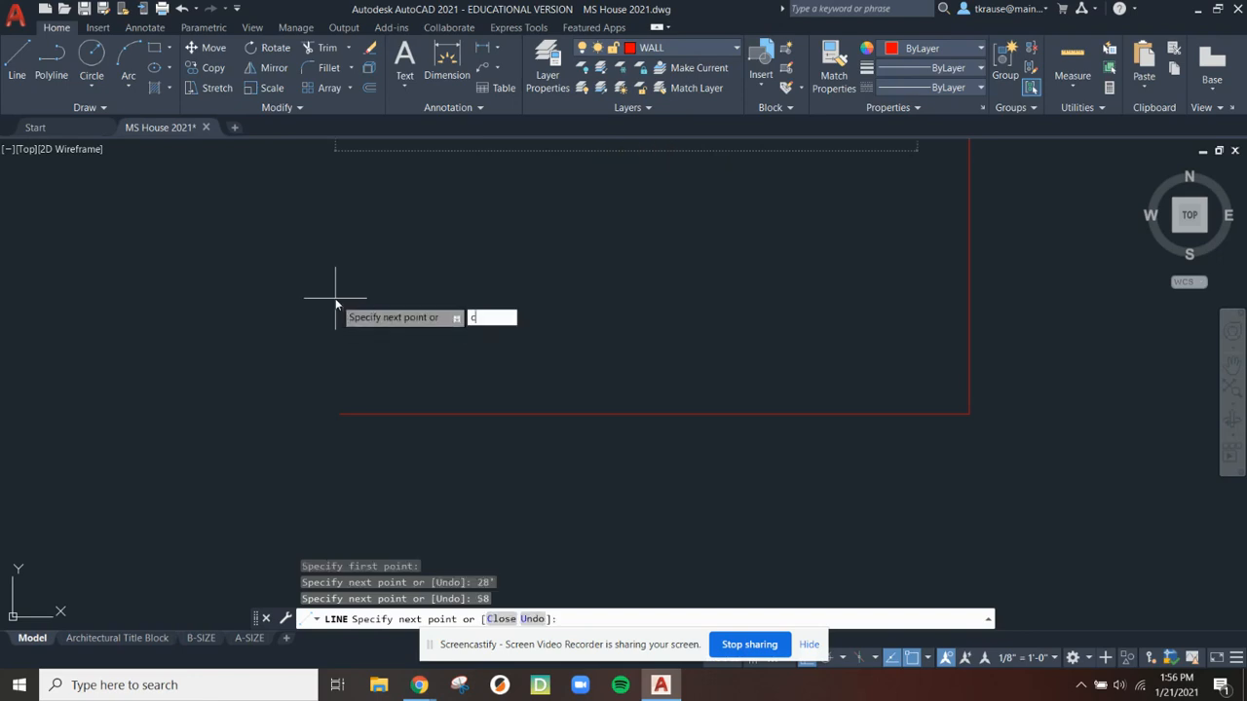
pyautogui.press('Return')
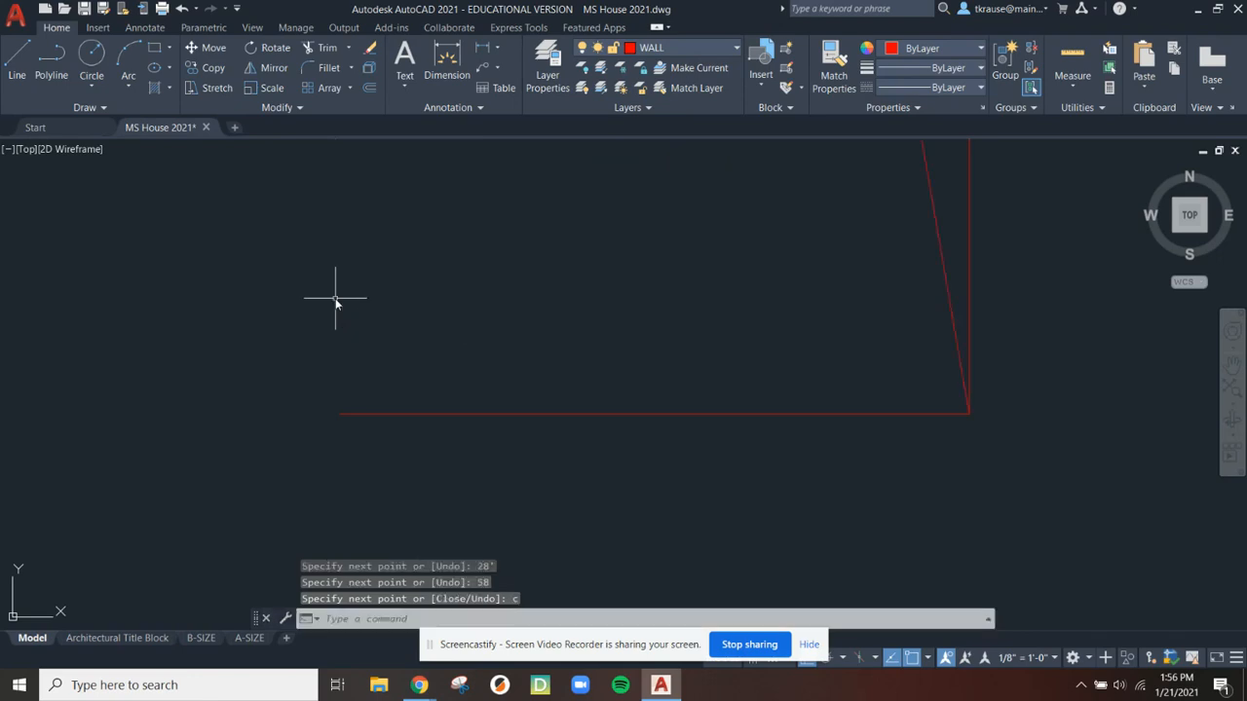
pyautogui.hotkey('ctrl', 'z')
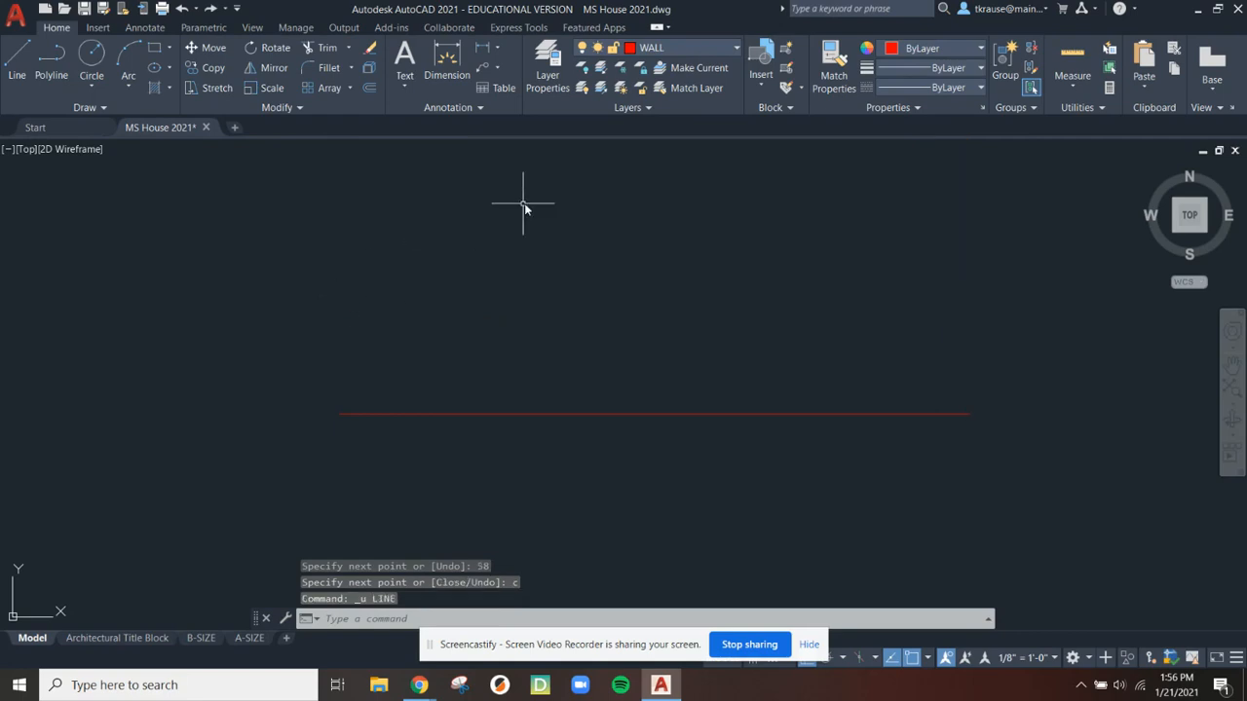
# Delete the remaining long horizontal wall line
pyautogui.click(17, 60)
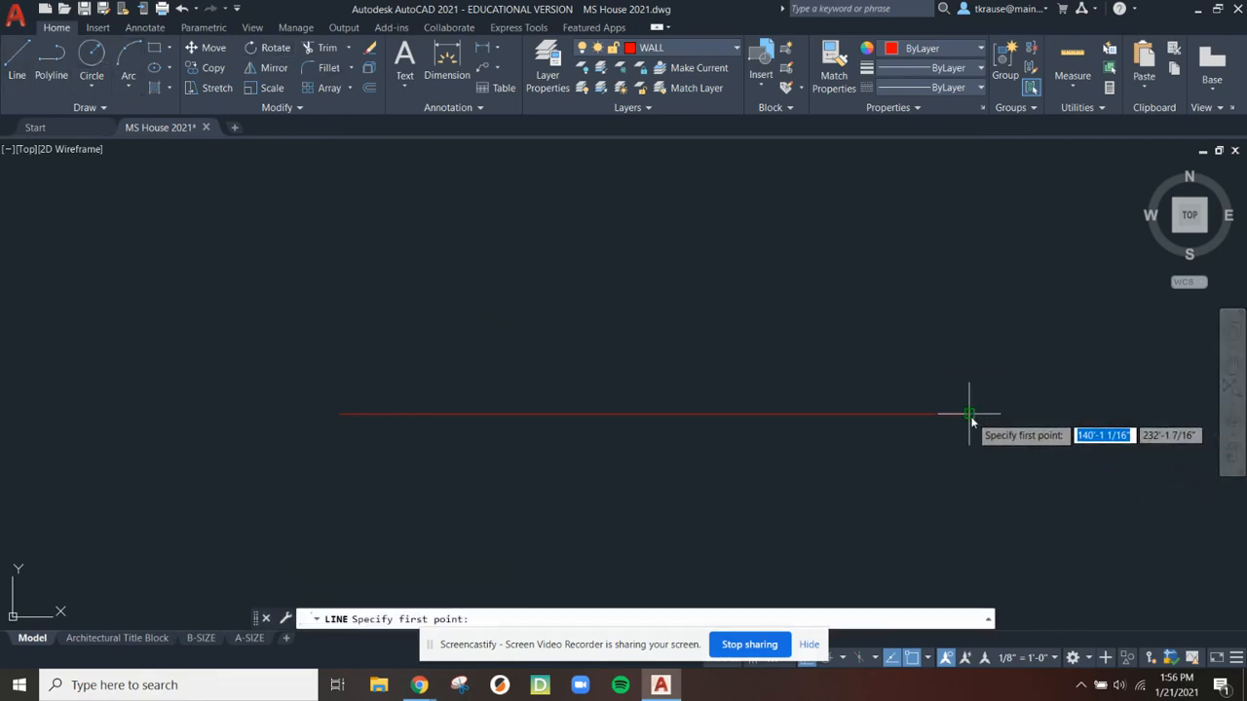
pyautogui.press('Escape')
pyautogui.moveTo(936, 454); pyautogui.dragTo(756, 413)
pyautogui.press('Delete')
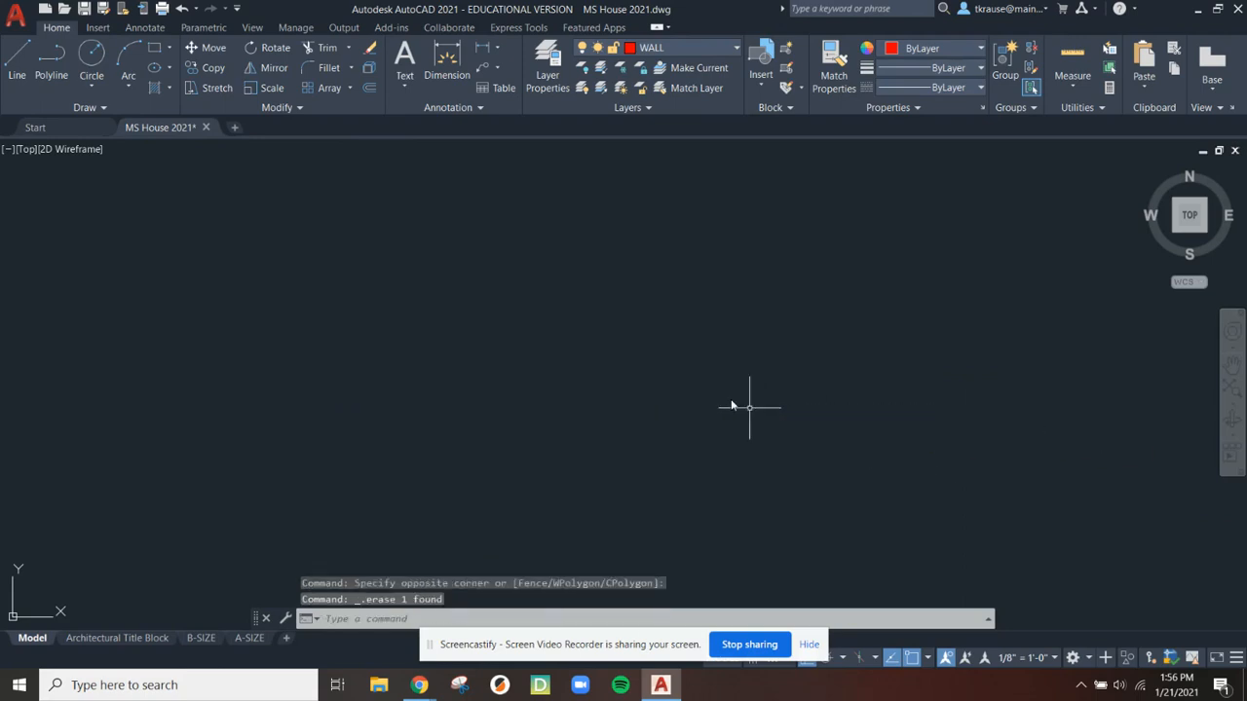
# Draw a 58' horizontal line to the right on the WALL layer as the lower exterior wall
pyautogui.write('l')
pyautogui.press('Return')
pyautogui.click(434, 458)
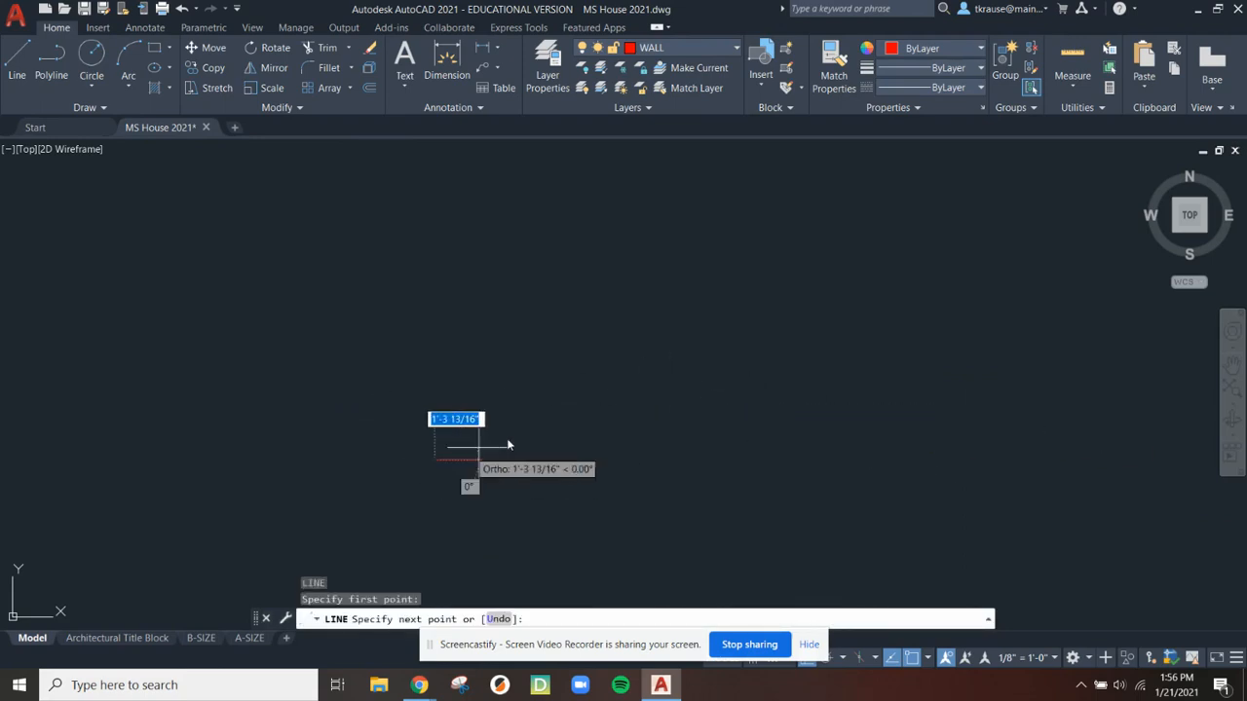
pyautogui.write('58')
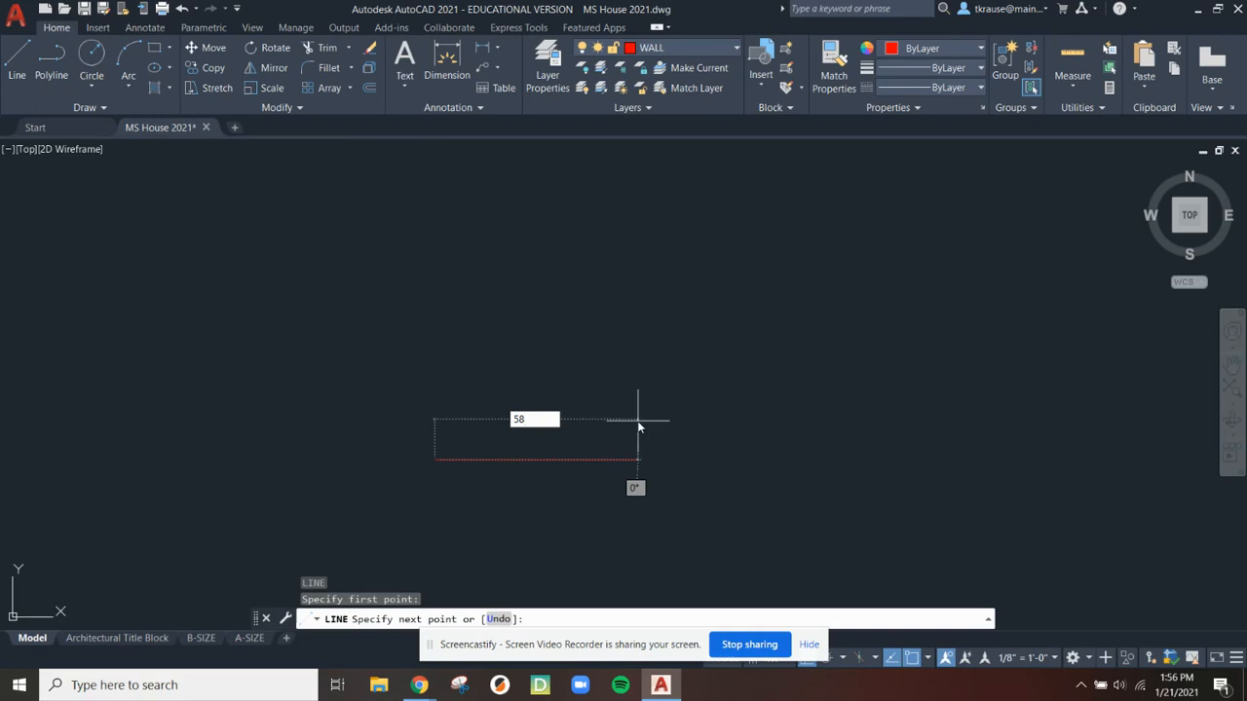
pyautogui.press('Return')
# Continue the wall outline 28' up and 58' left, close it into a rectangle, and save the drawing
pyautogui.scroll(2, 744, 365)
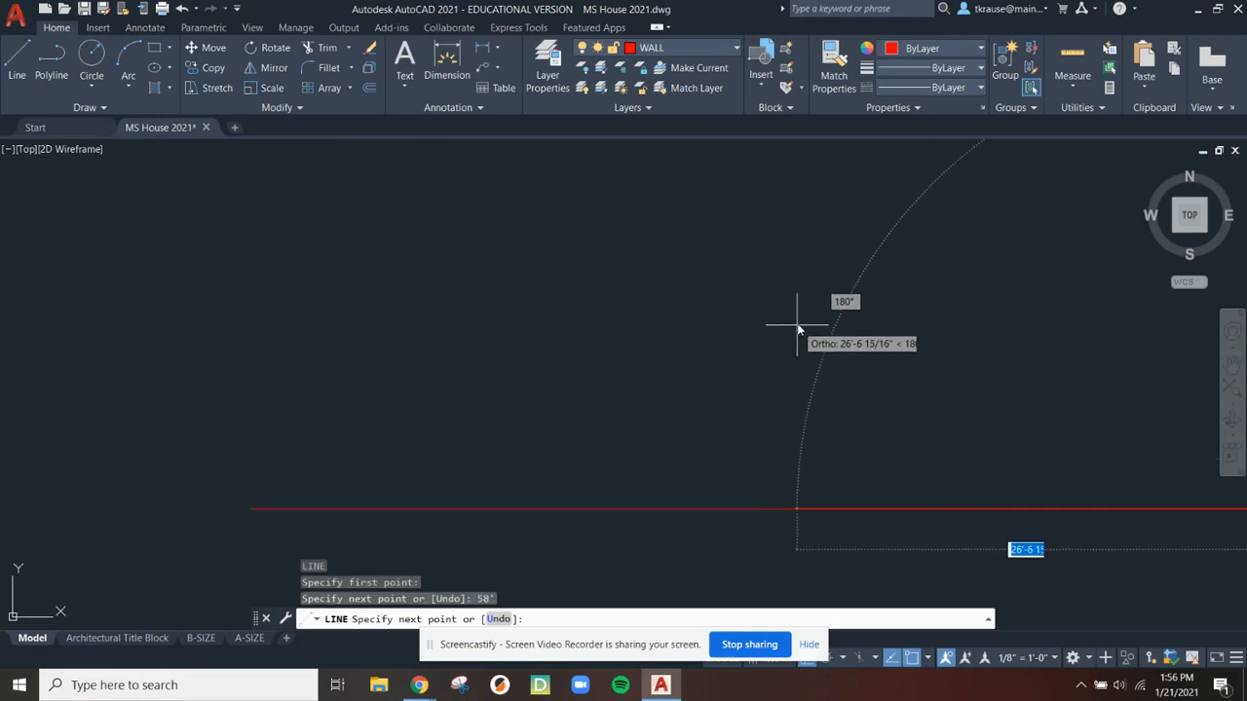
pyautogui.scroll(-2, 915, 362)
pyautogui.moveTo(899, 365); pyautogui.dragTo(657, 422, button='middle')
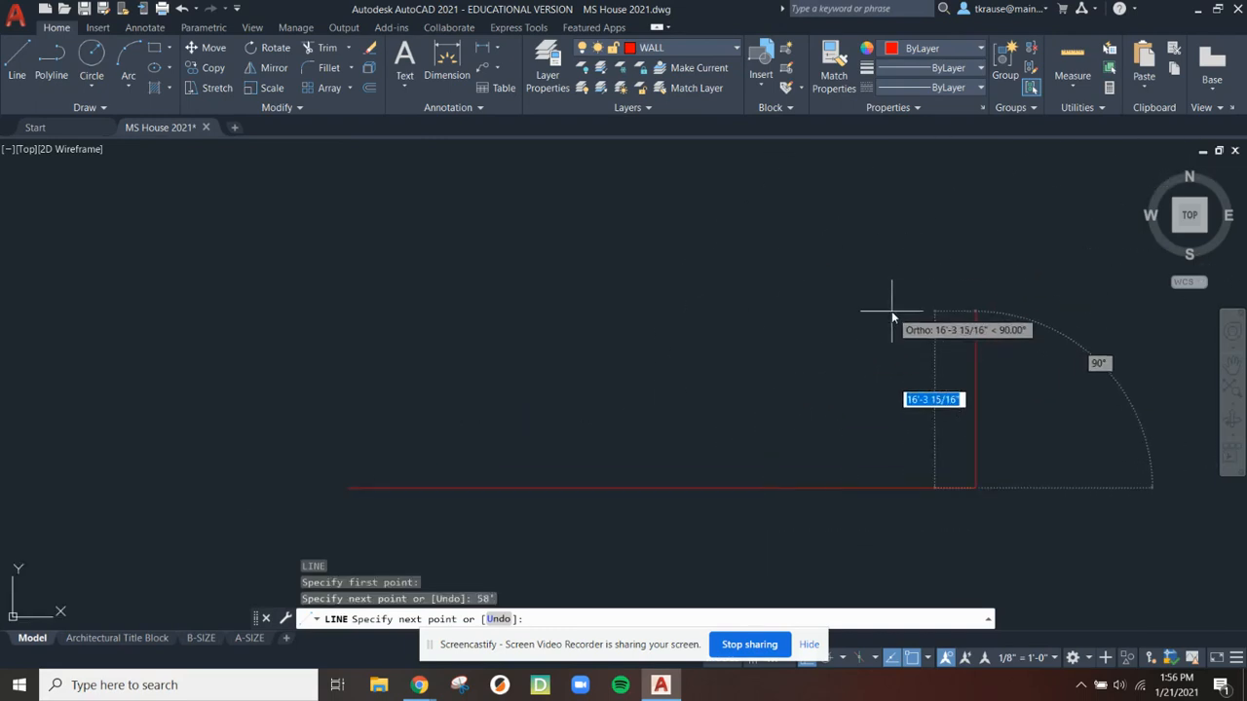
pyautogui.write('28')
pyautogui.press('Return')
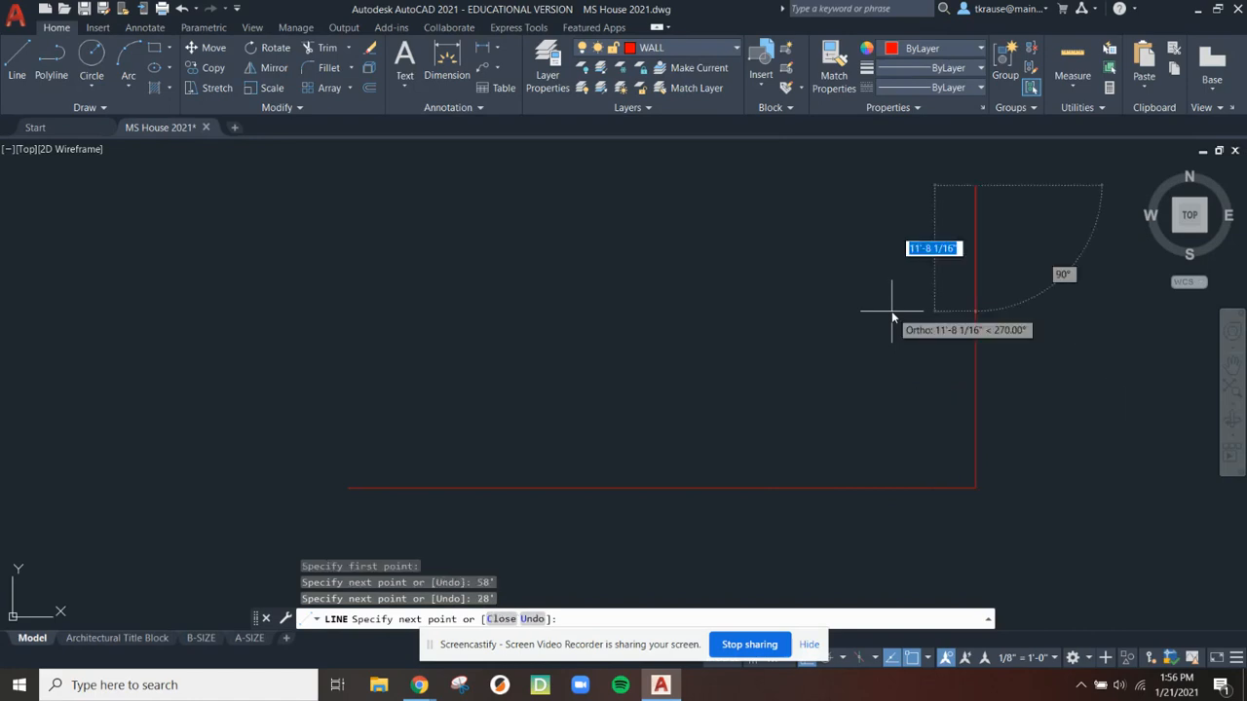
pyautogui.write('58')
pyautogui.press('Return')
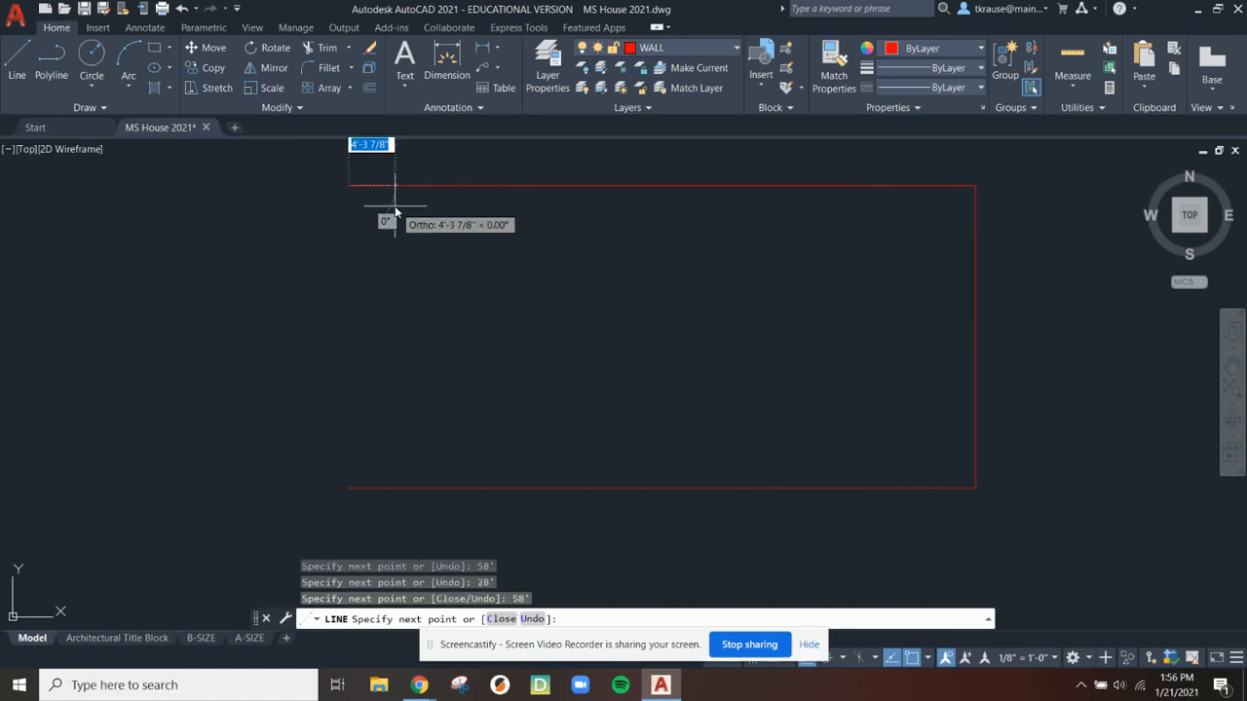
pyautogui.write('c')
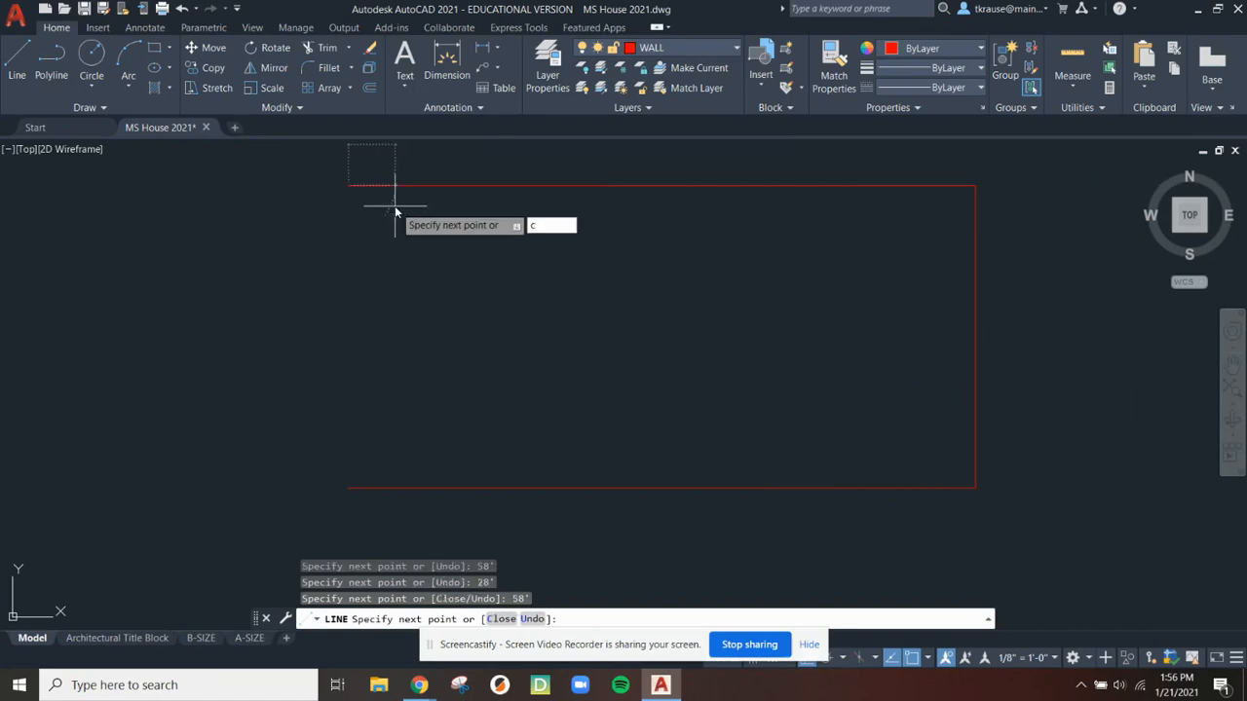
pyautogui.press('Return')
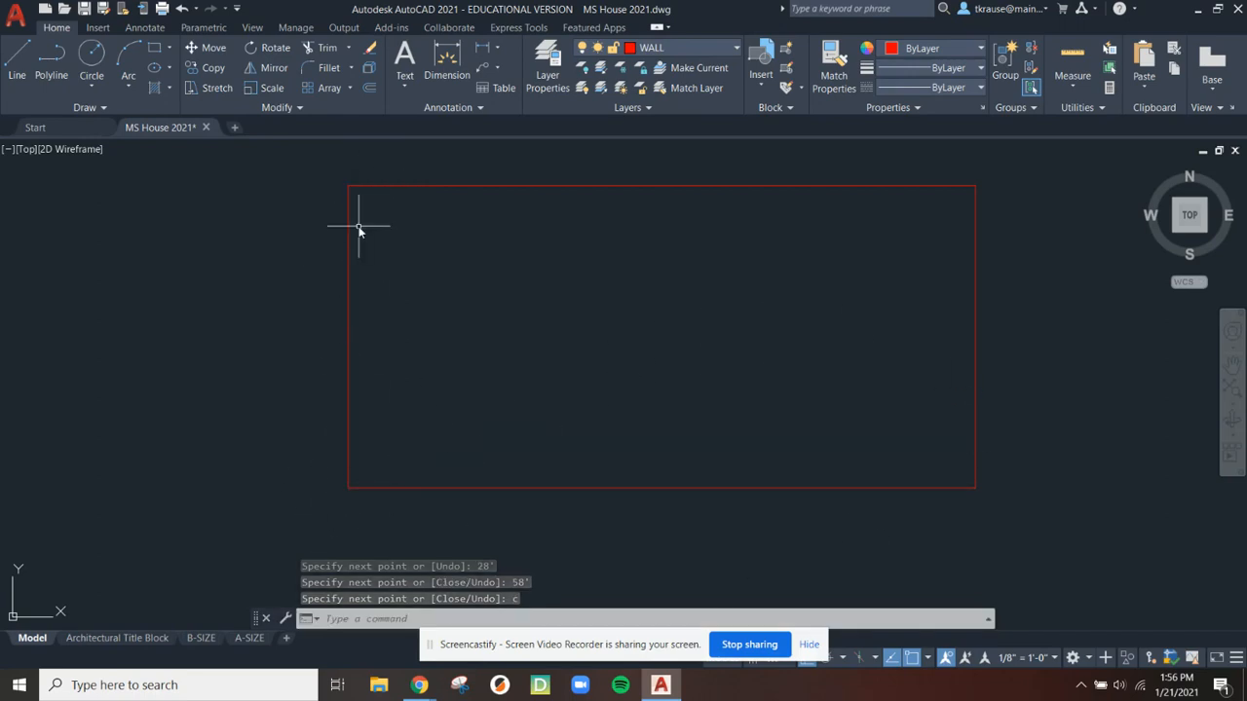
pyautogui.moveTo(624, 366); pyautogui.dragTo(614, 385, button='middle')
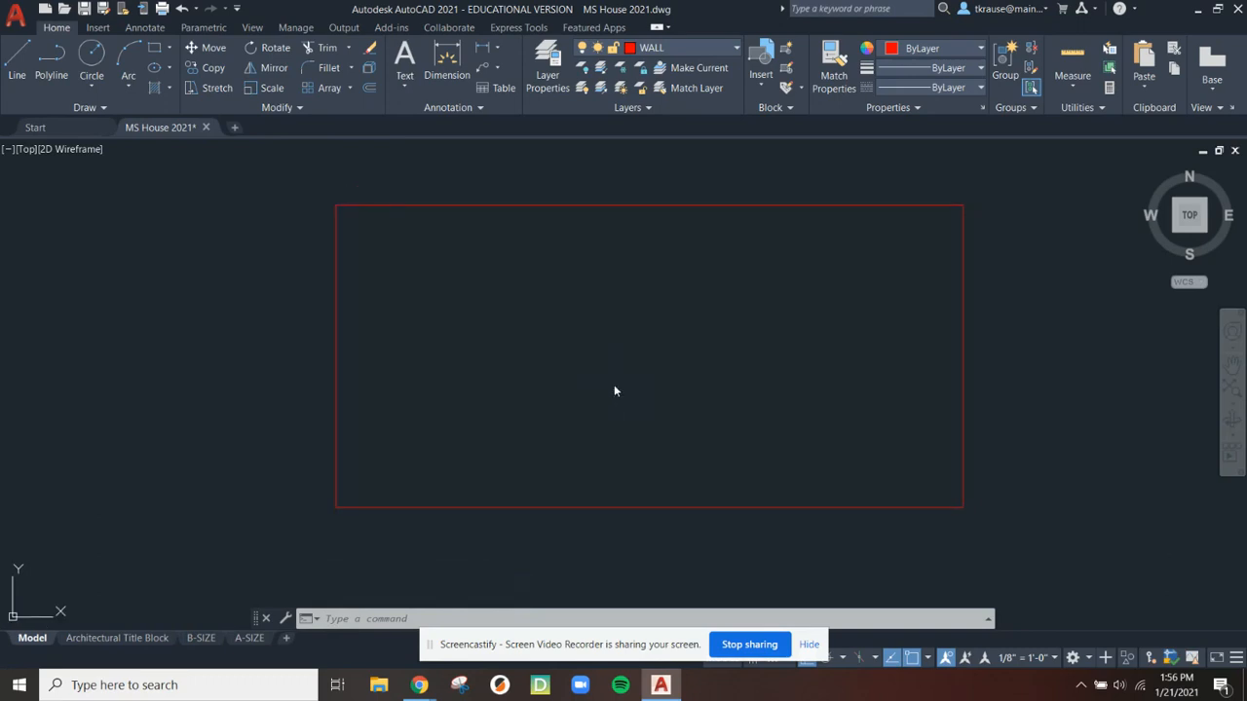
pyautogui.hotkey('ctrl', 's')
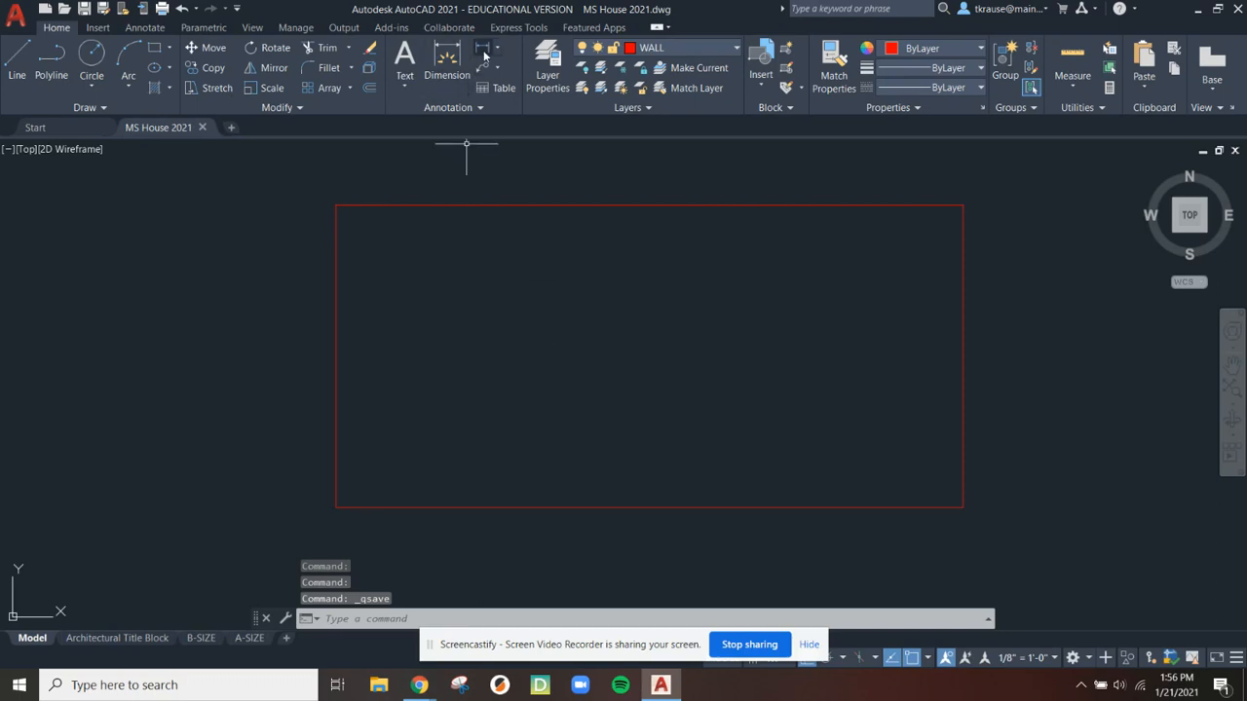
# Add a linear dimension along the full length of the lower wall, placing it below the outline
pyautogui.click(495, 50)
pyautogui.click(513, 71)
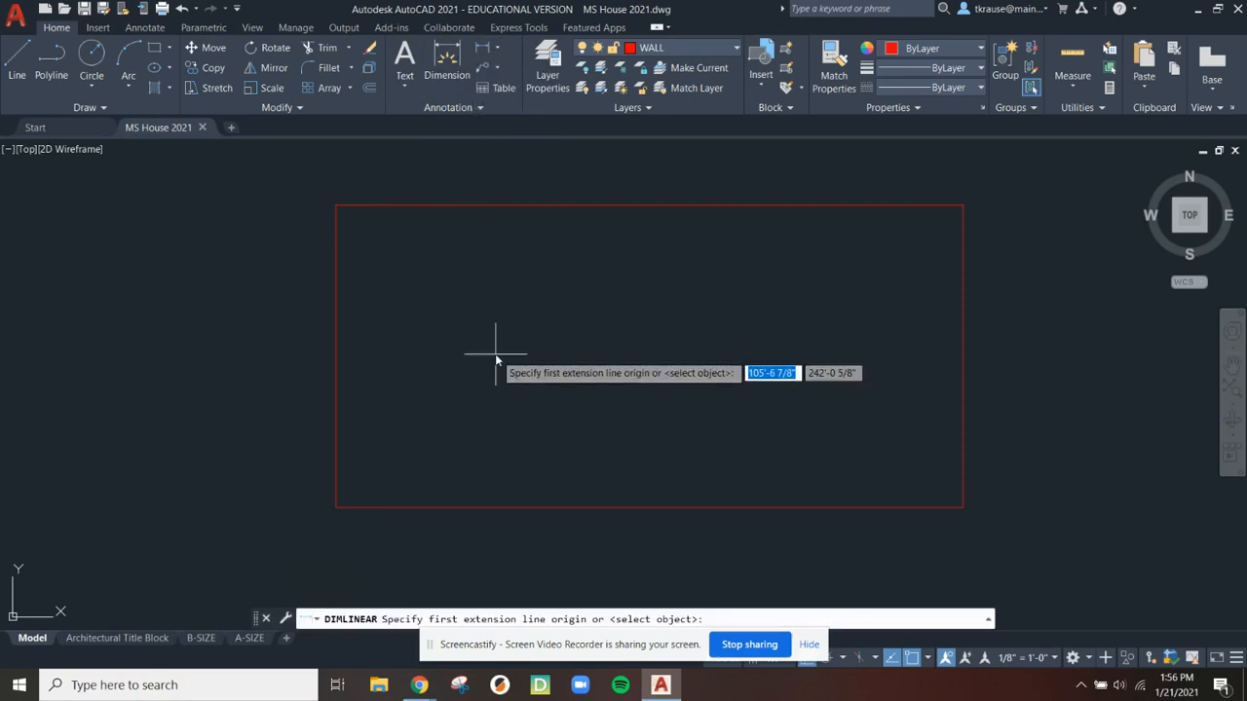
pyautogui.click(337, 507)
pyautogui.click(963, 507)
pyautogui.click(954, 546)
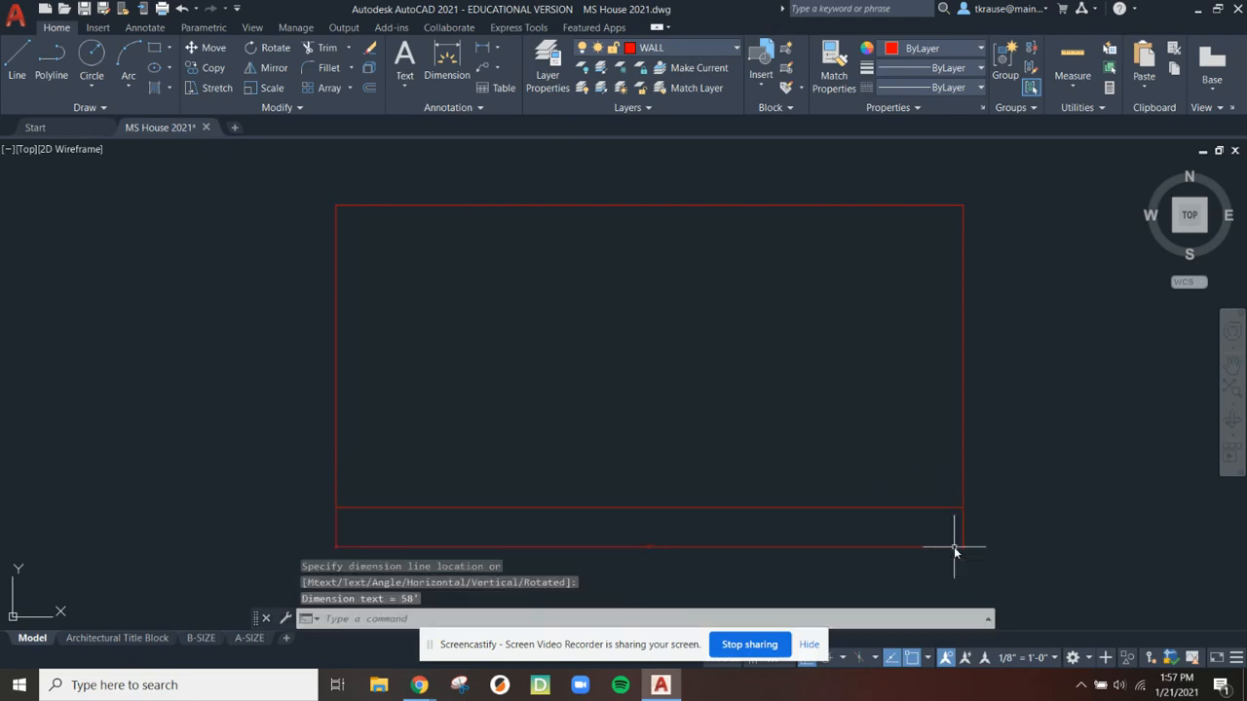
# Add a vertical linear dimension along the right wall, placing it outside the outline
pyautogui.press('Return')
pyautogui.click(964, 205)
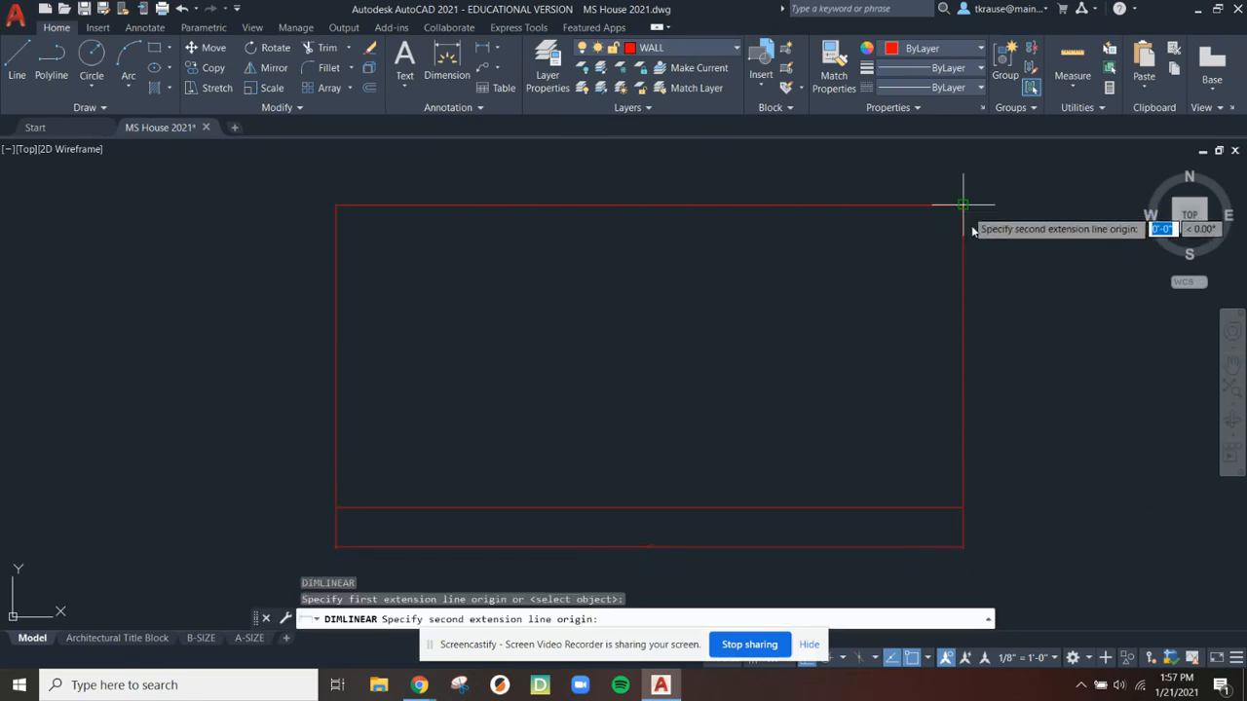
pyautogui.click(964, 506)
pyautogui.click(993, 501)
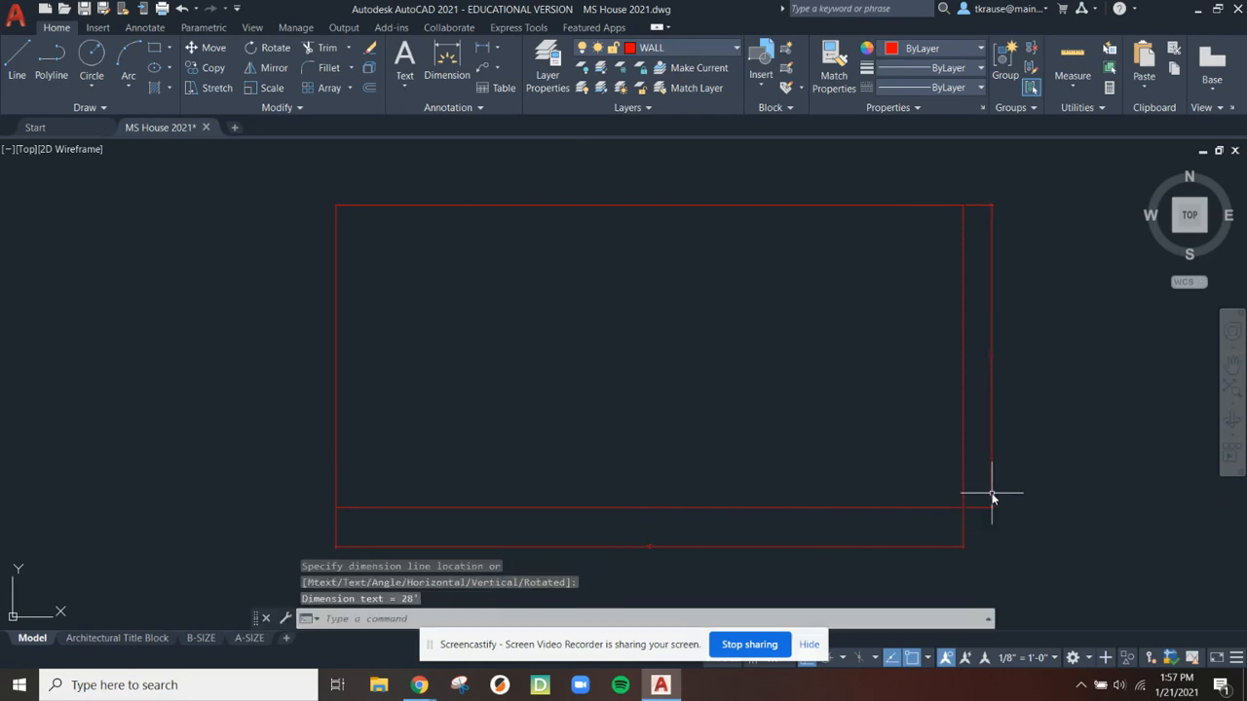
pyautogui.press('Escape')
# Move both the lower and right-hand dimensions to the DIM layer
pyautogui.click(1018, 521)
pyautogui.click(962, 517)
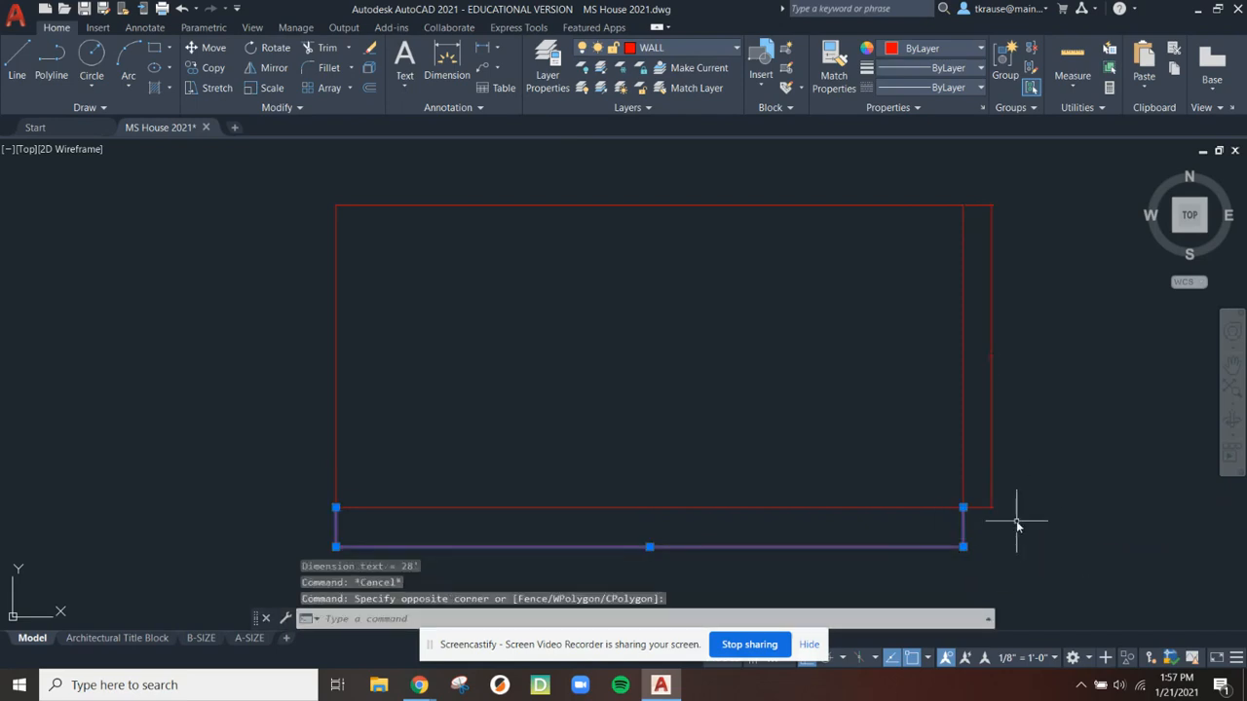
pyautogui.click(1018, 521)
pyautogui.click(987, 479)
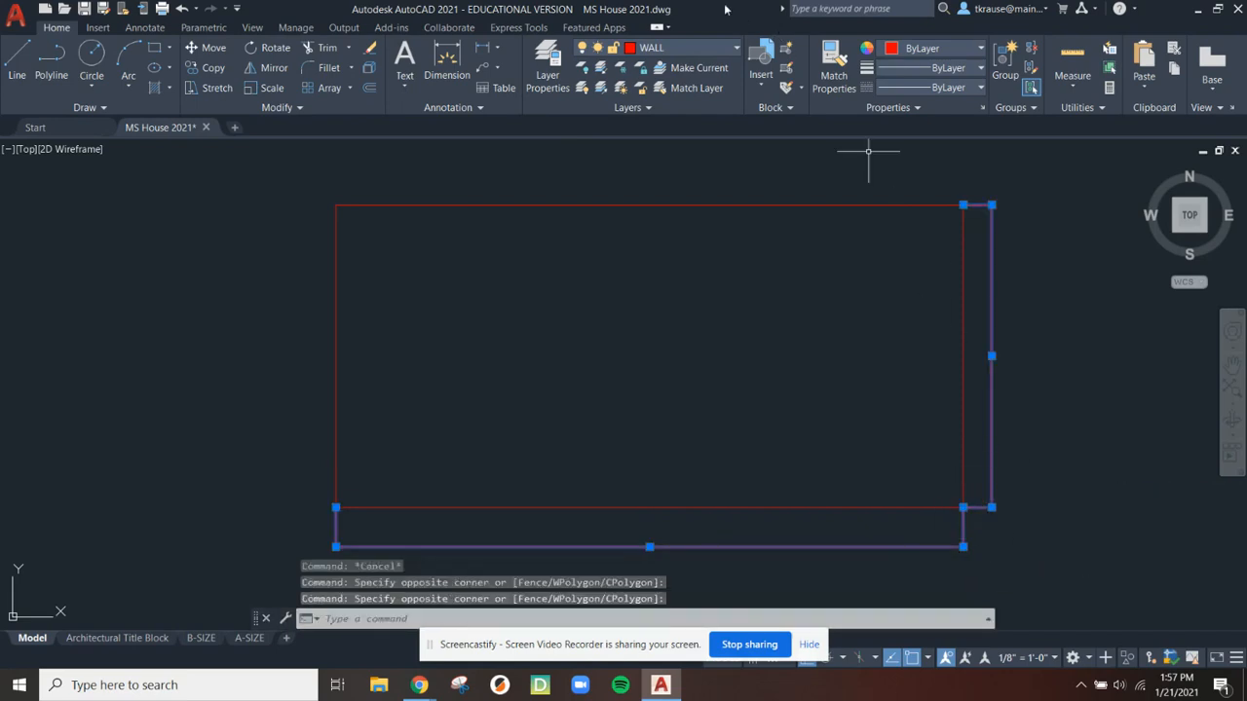
pyautogui.click(662, 51)
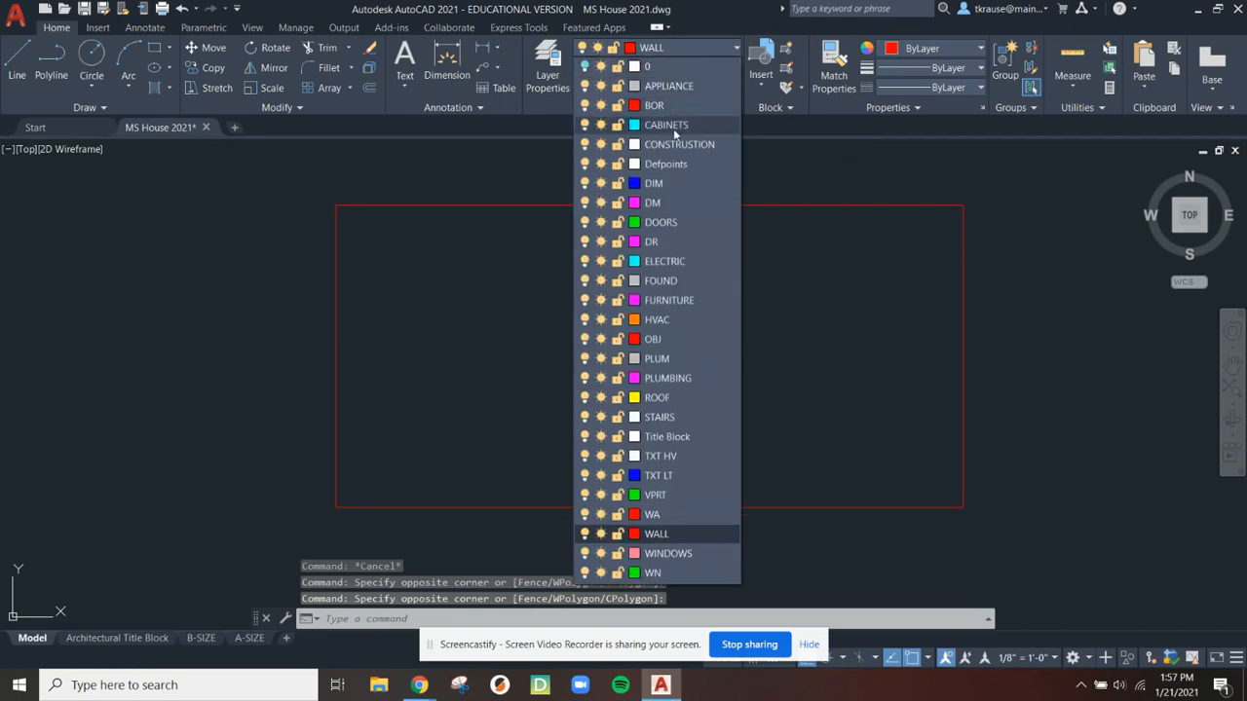
pyautogui.click(655, 183)
pyautogui.press('Escape')
pyautogui.press('Escape')
# Examine the text of the horizontal and vertical dimensions against the intended house size
pyautogui.scroll(3, 993, 473)
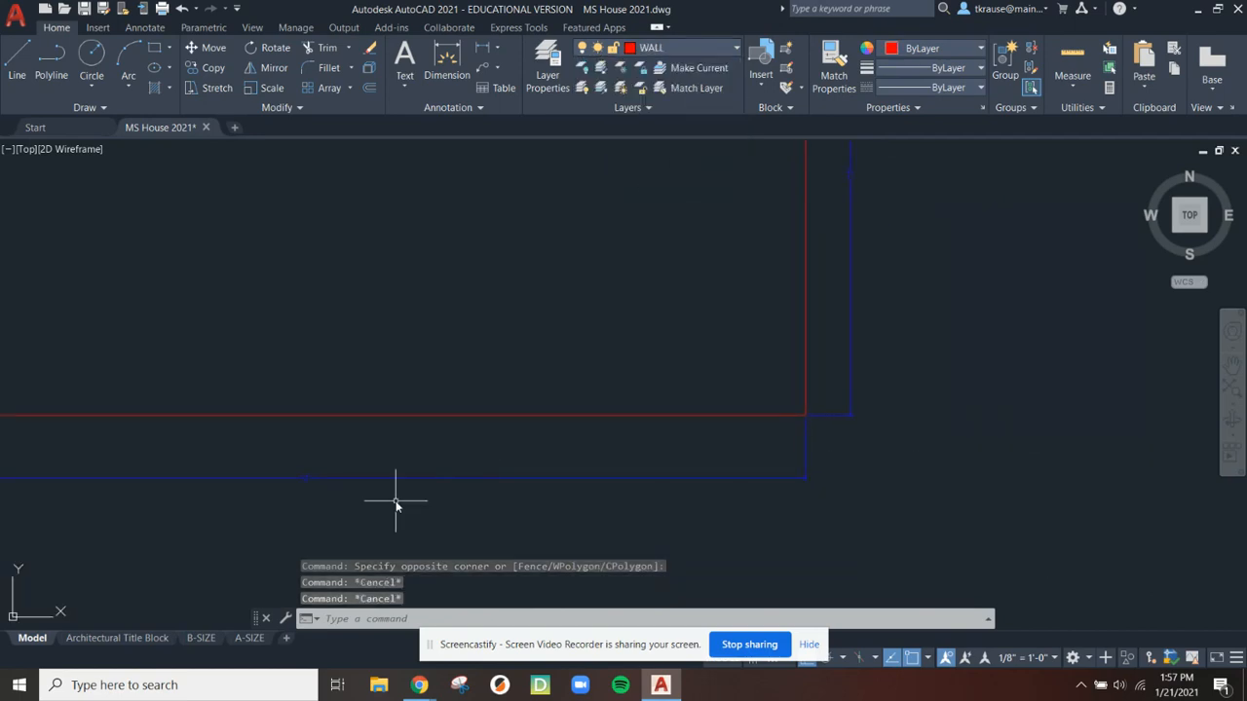
pyautogui.moveTo(395, 504); pyautogui.dragTo(523, 426, button='middle')
pyautogui.scroll(5, 536, 445)
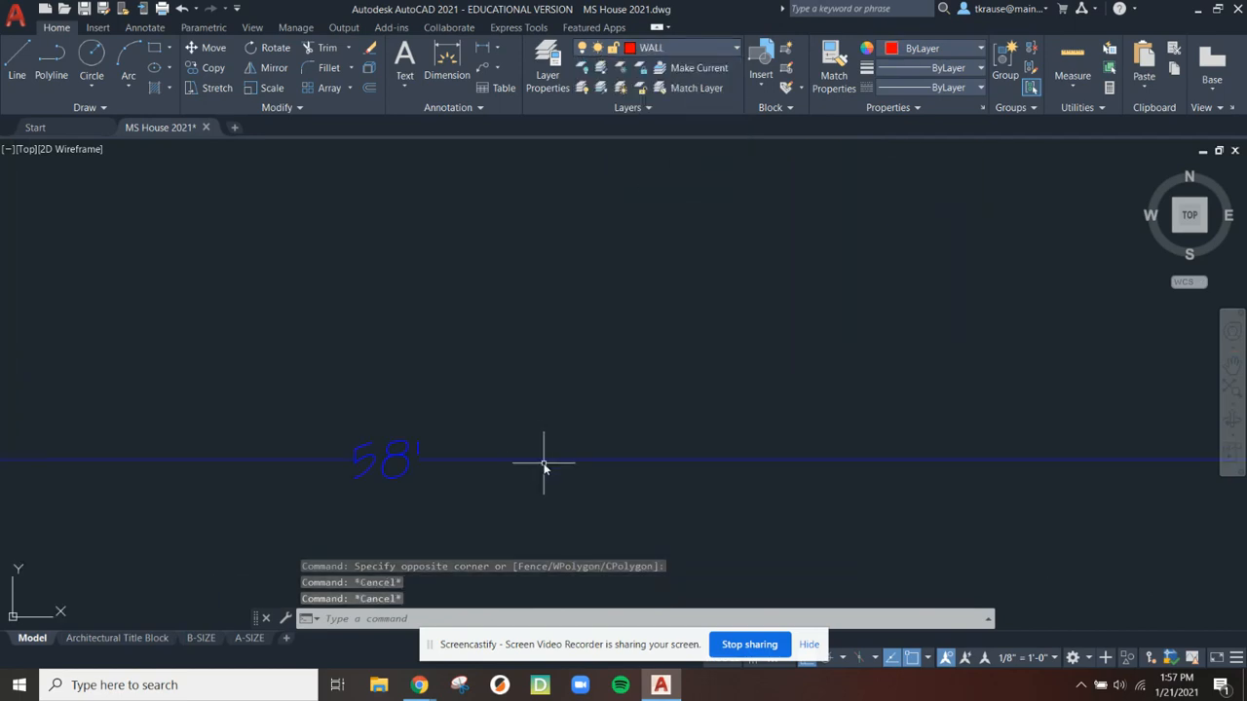
pyautogui.scroll(-5, 544, 467)
pyautogui.scroll(5, 681, 368)
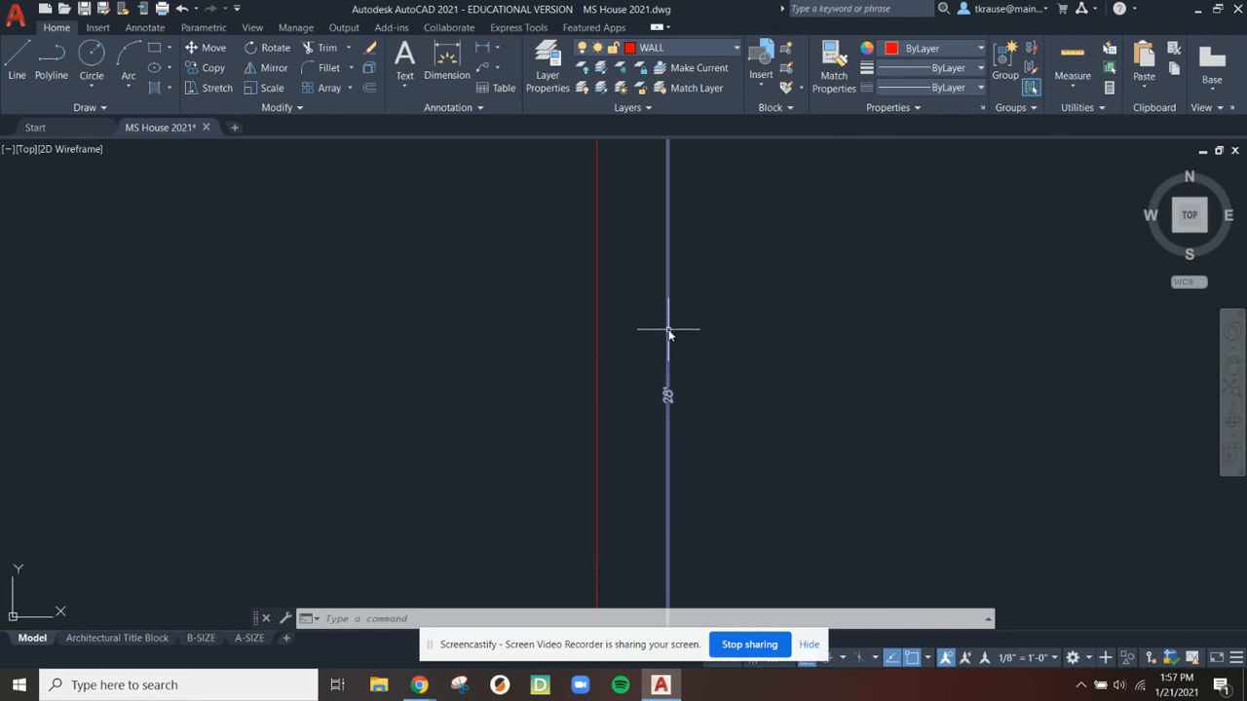
pyautogui.press('Escape')
pyautogui.press('Escape')
pyautogui.scroll(-5, 669, 331)
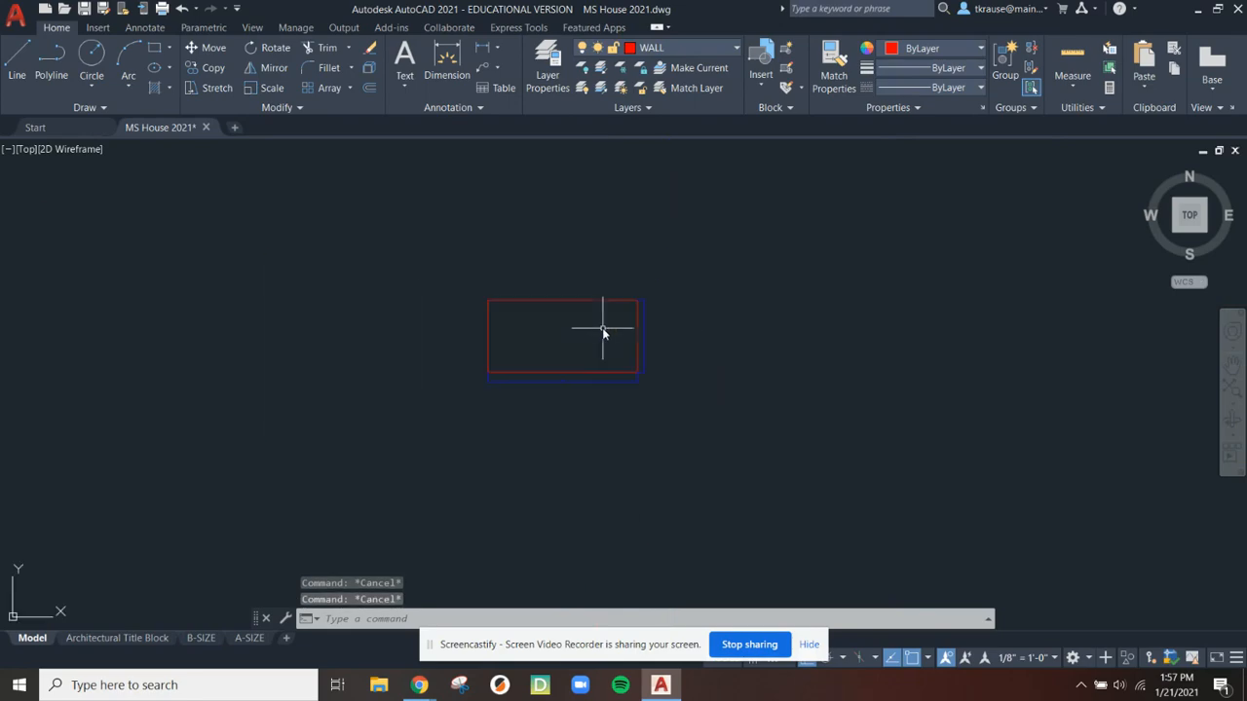
pyautogui.scroll(4, 640, 352)
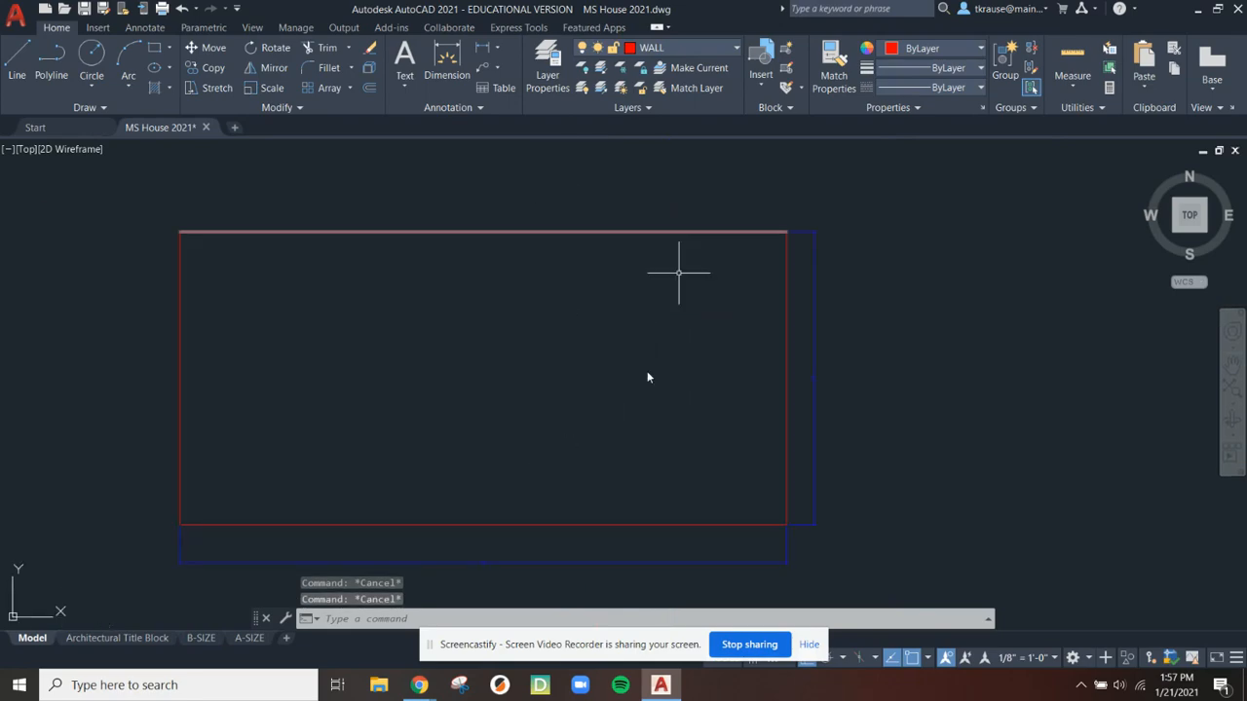
# Switch to Chrome and check the Part #1 exterior wall thickness in the MS HOUSE PLAN Instructions PDF
pyautogui.moveTo(421, 681)
pyautogui.click(339, 627)
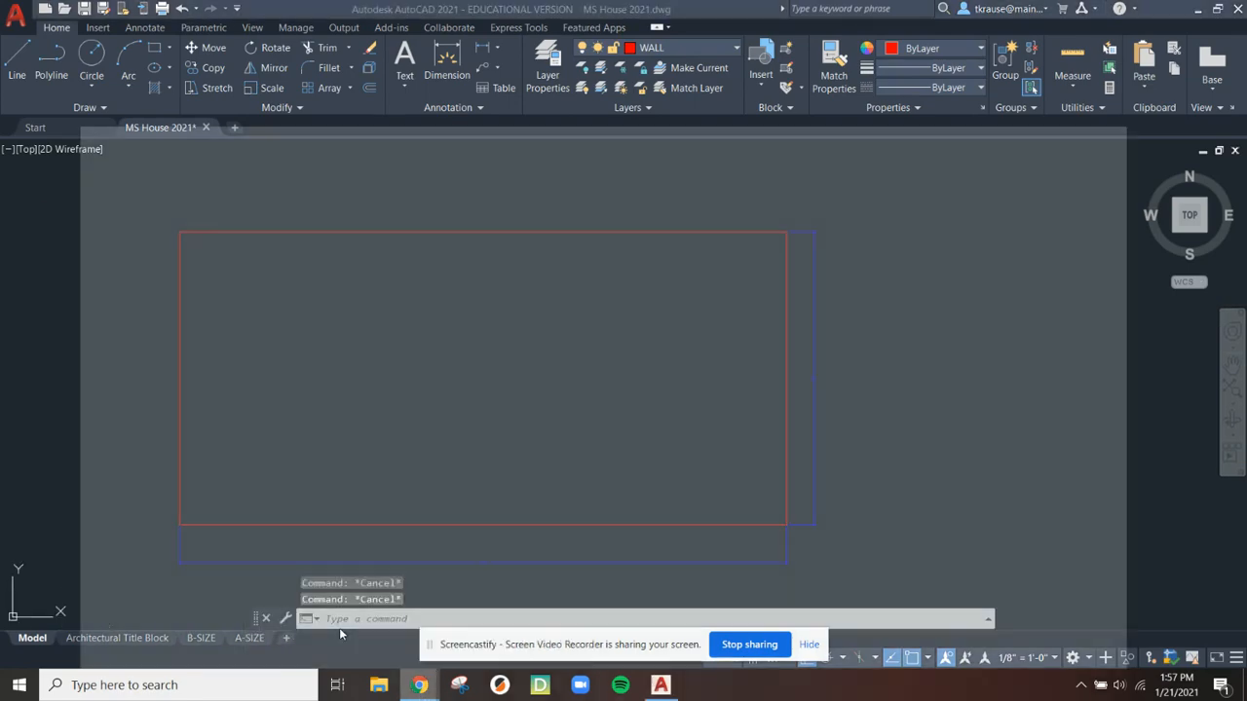
pyautogui.scroll(-1, 448, 473)
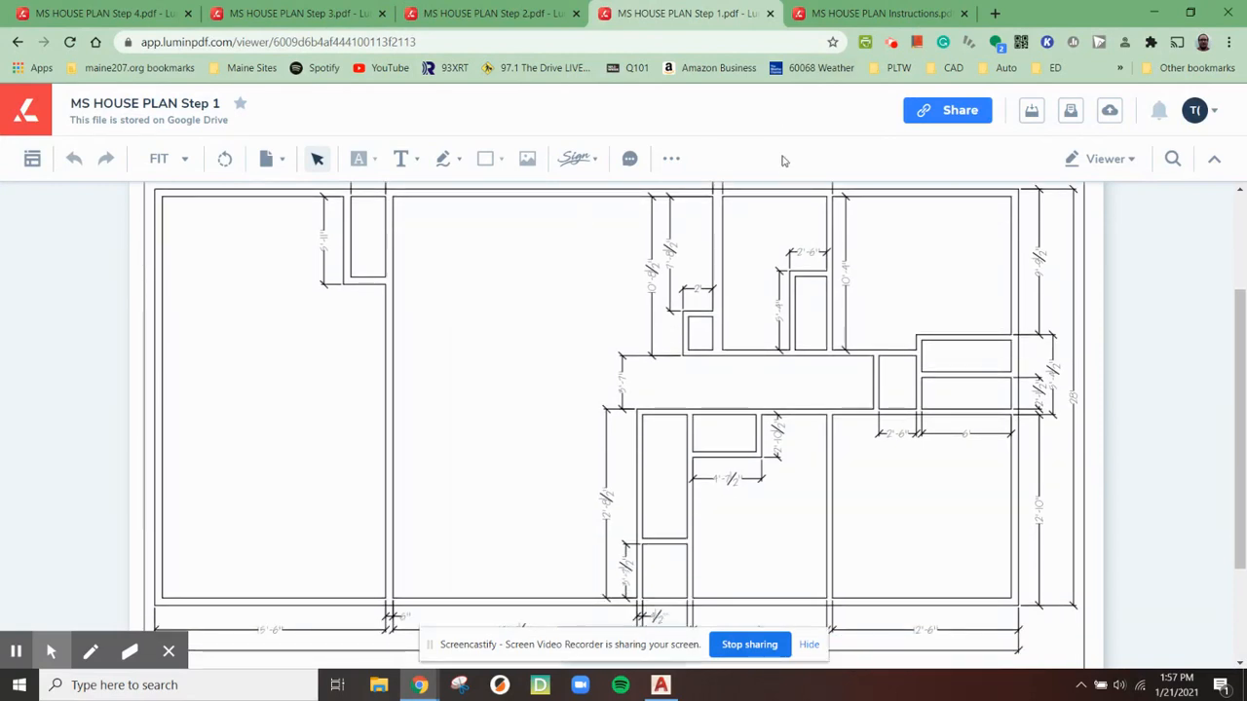
pyautogui.click(845, 13)
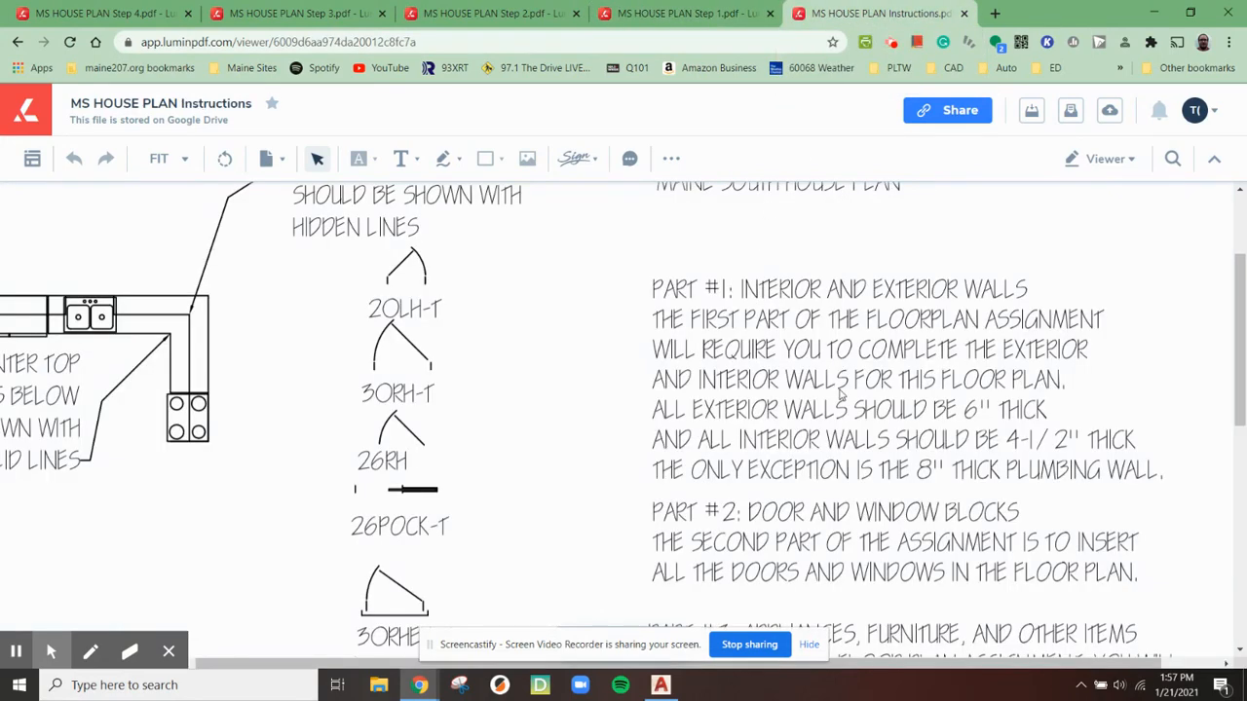
pyautogui.moveTo(692, 400); pyautogui.dragTo(1059, 426)
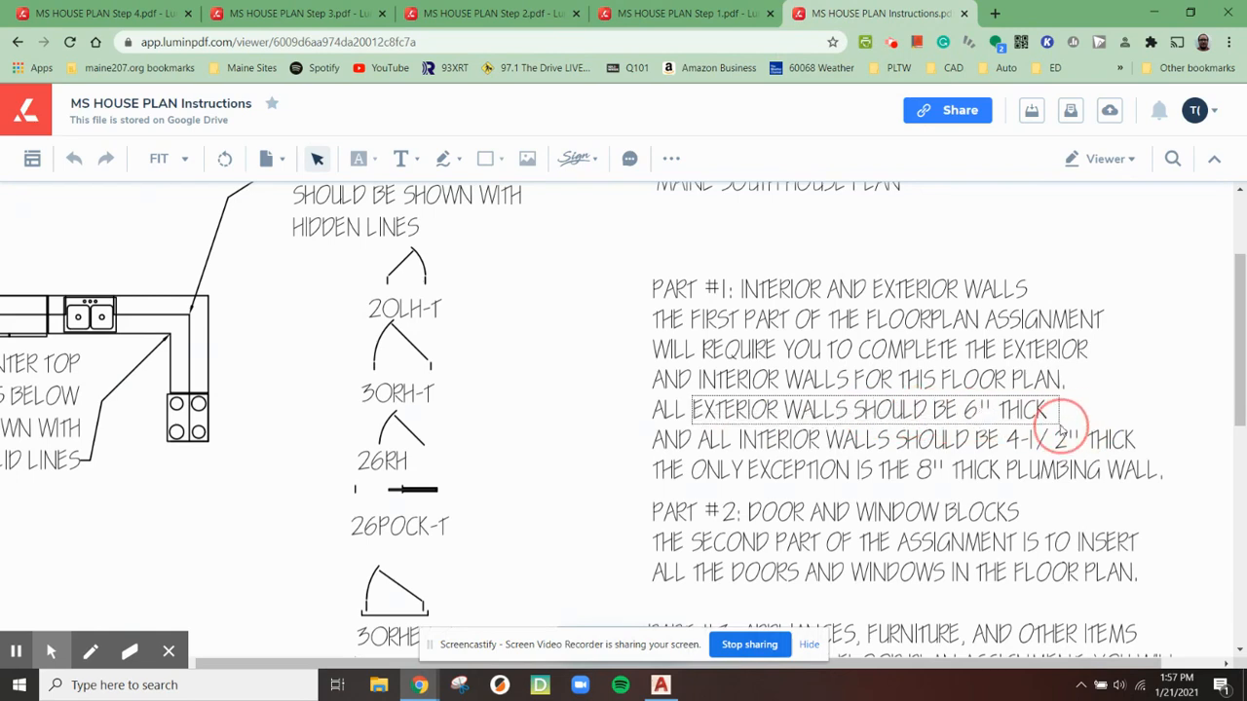
# Switch back to the MS House 2021 drawing in AutoCAD
pyautogui.moveTo(1059, 428); pyautogui.dragTo(1059, 429)
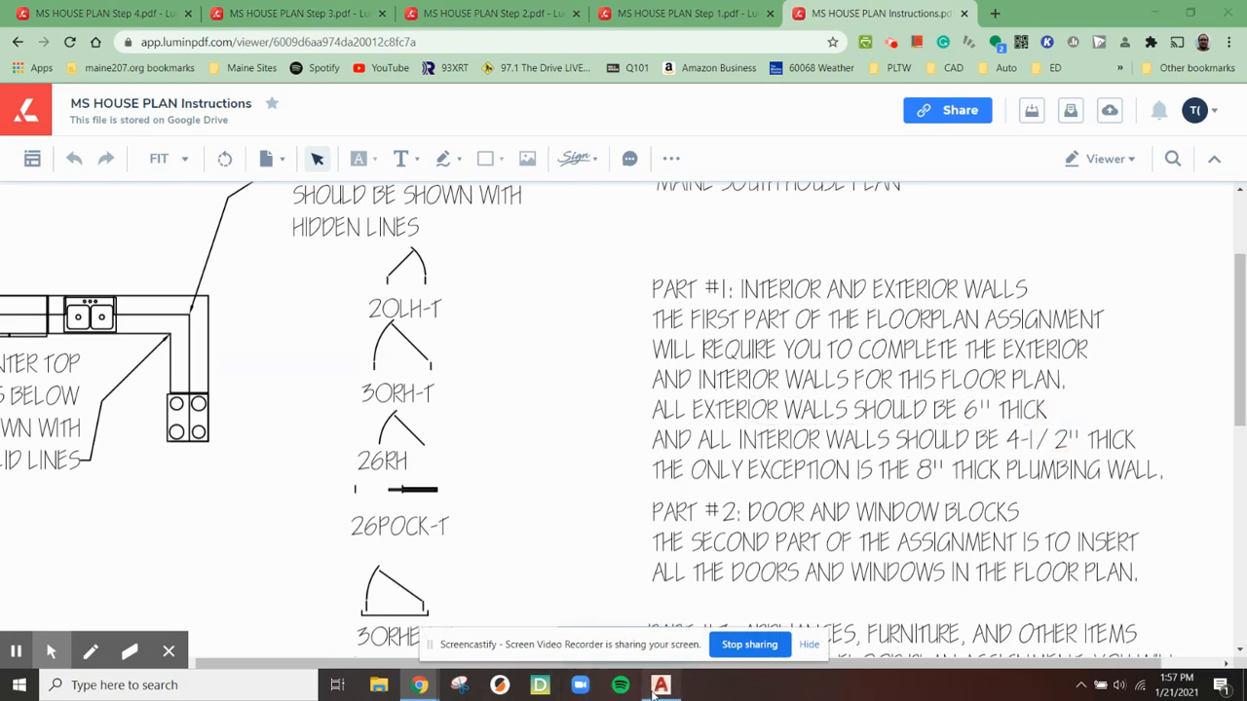
pyautogui.click(659, 686)
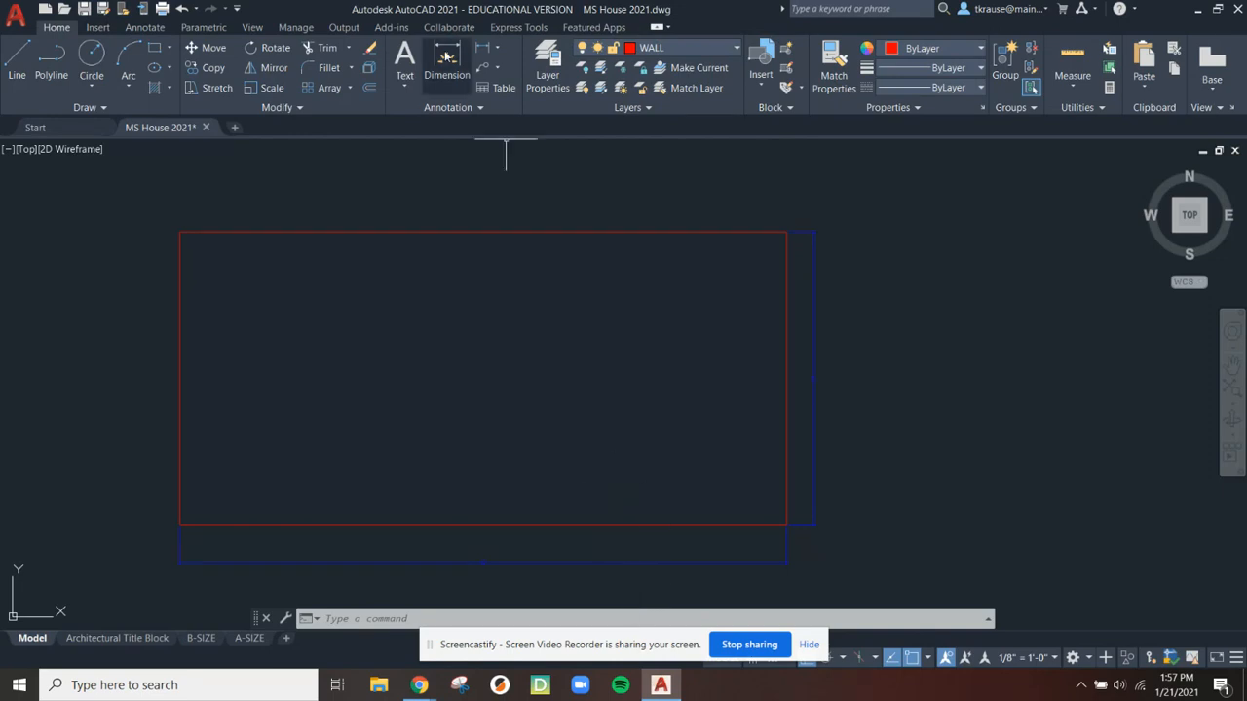
# Draw a 6" horizontal line running inward from the left exterior wall line
pyautogui.click(17, 56)
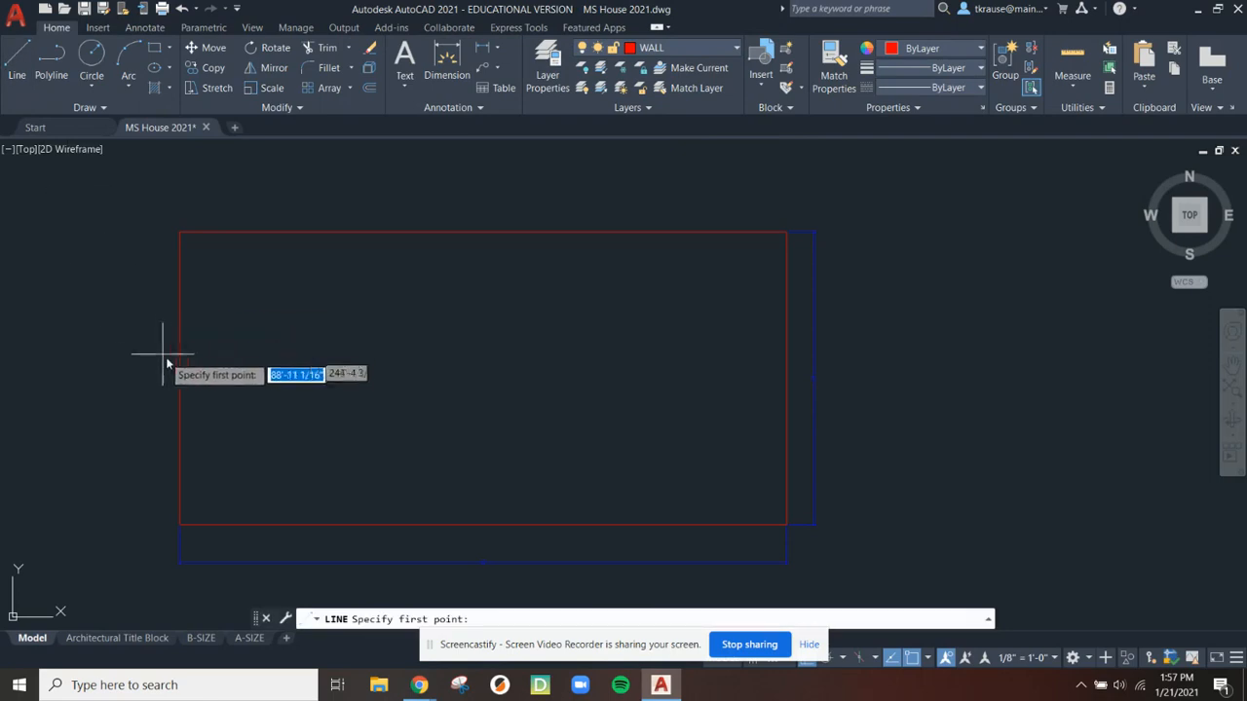
pyautogui.click(180, 381)
pyautogui.scroll(3, 214, 389)
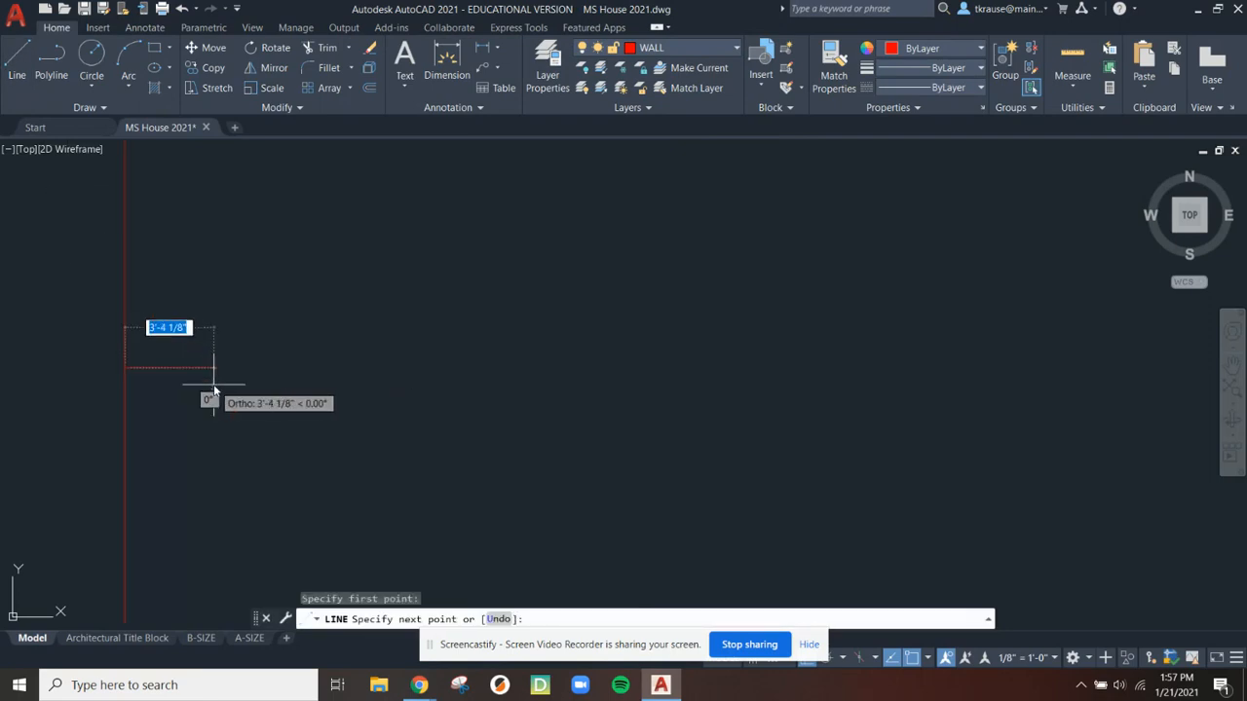
pyautogui.write('6')
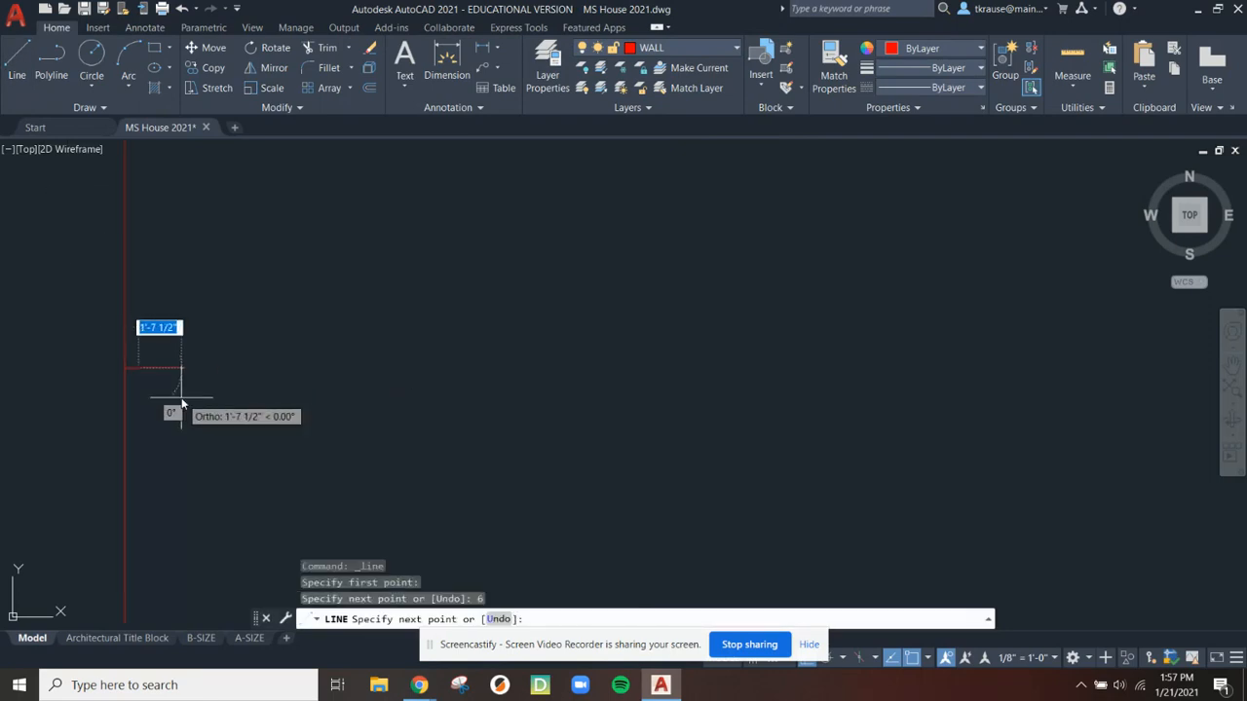
pyautogui.press('Return')
pyautogui.press('Return')
pyautogui.scroll(1, 145, 340)
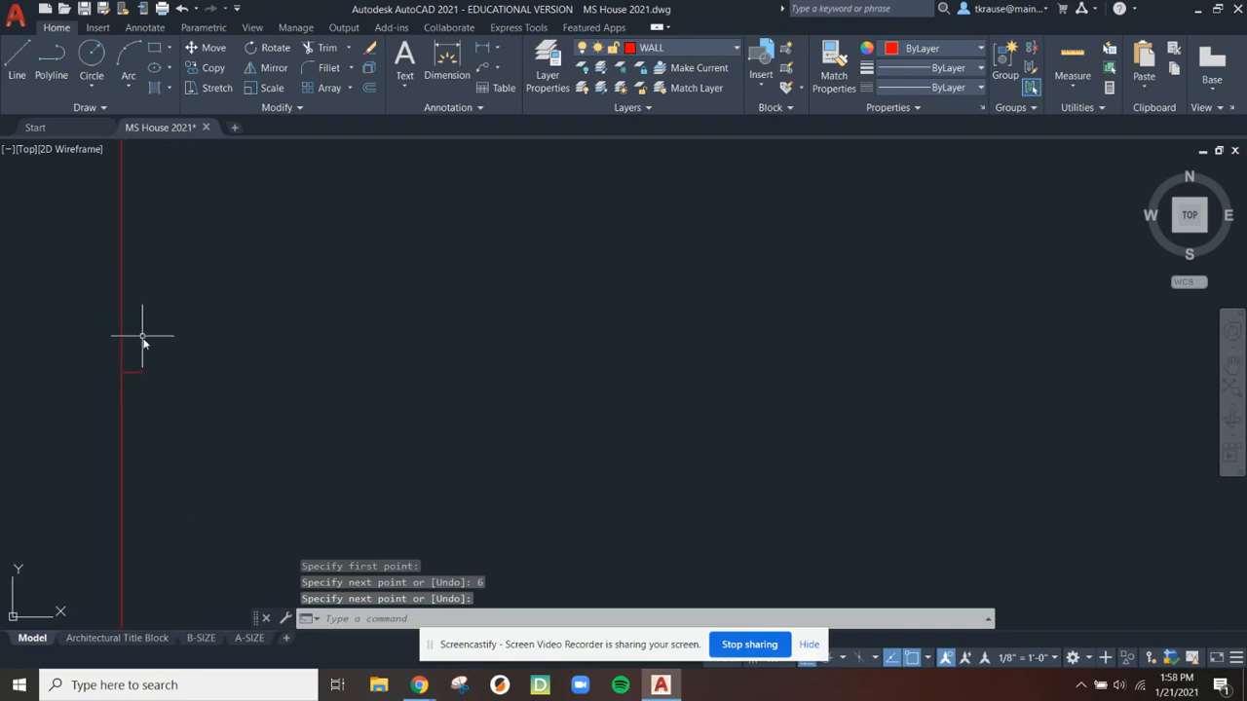
# Erase the short horizontal line at the left exterior wall
pyautogui.click(175, 402)
pyautogui.click(134, 343)
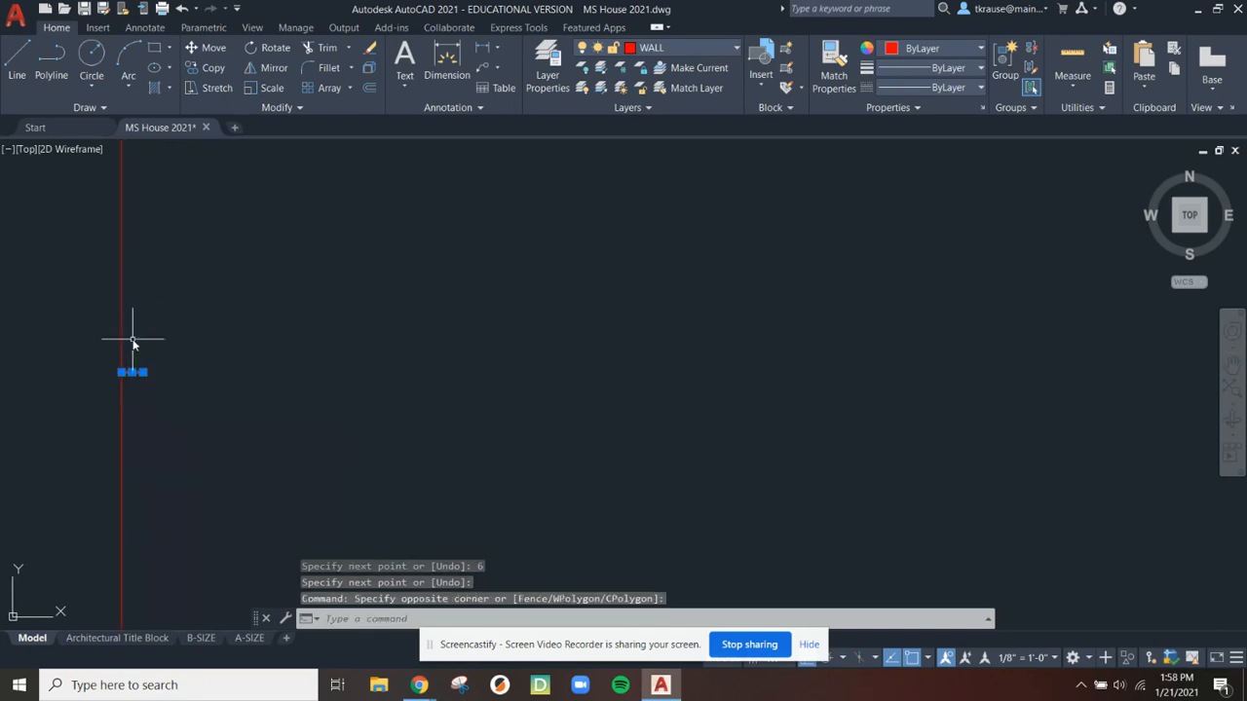
pyautogui.press('Delete')
# Relocate the command line above the house outline and offset the left exterior wall line 6" toward the inside
pyautogui.scroll(-5, 146, 342)
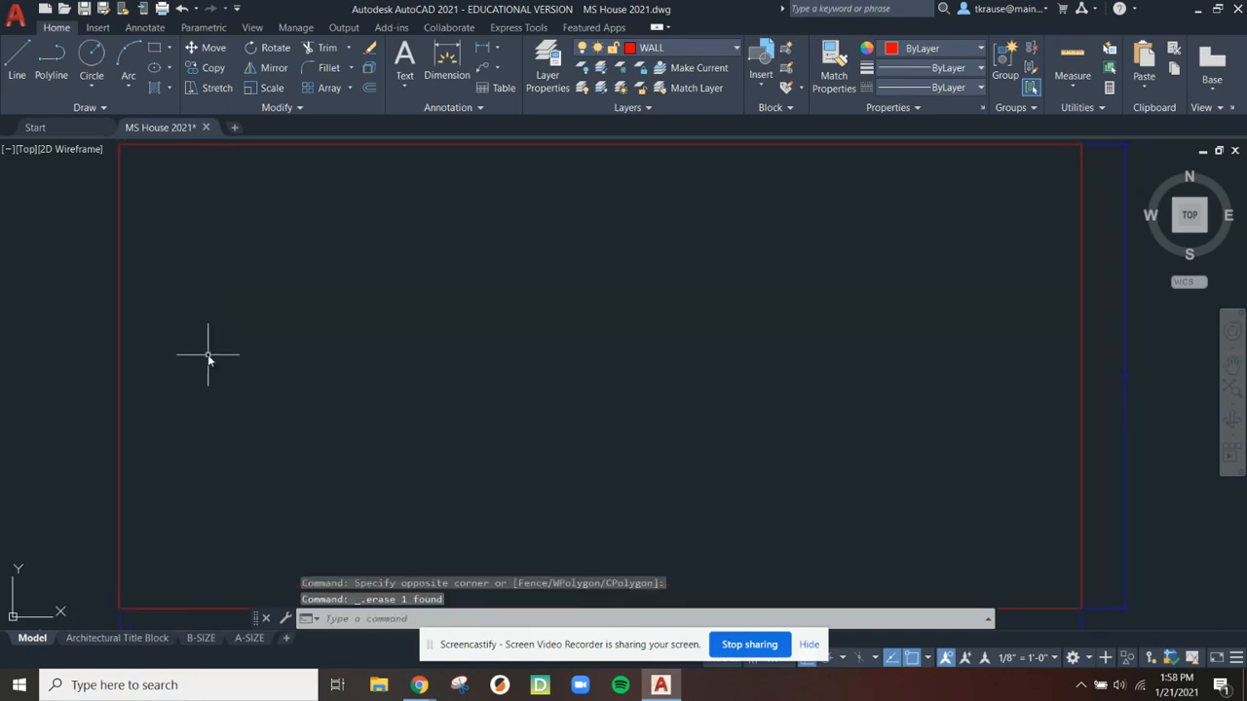
pyautogui.scroll(-2, 208, 356)
pyautogui.moveTo(217, 356); pyautogui.dragTo(315, 337, button='middle')
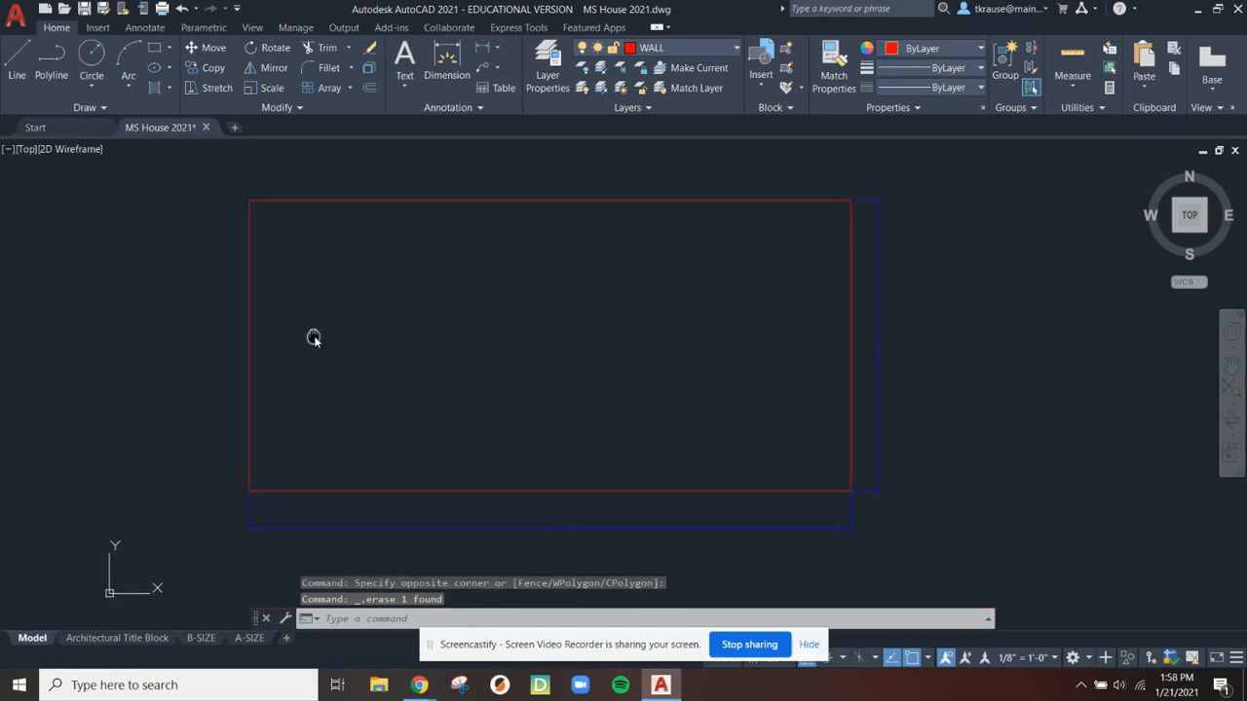
pyautogui.scroll(4, 317, 336)
pyautogui.scroll(-4, 319, 335)
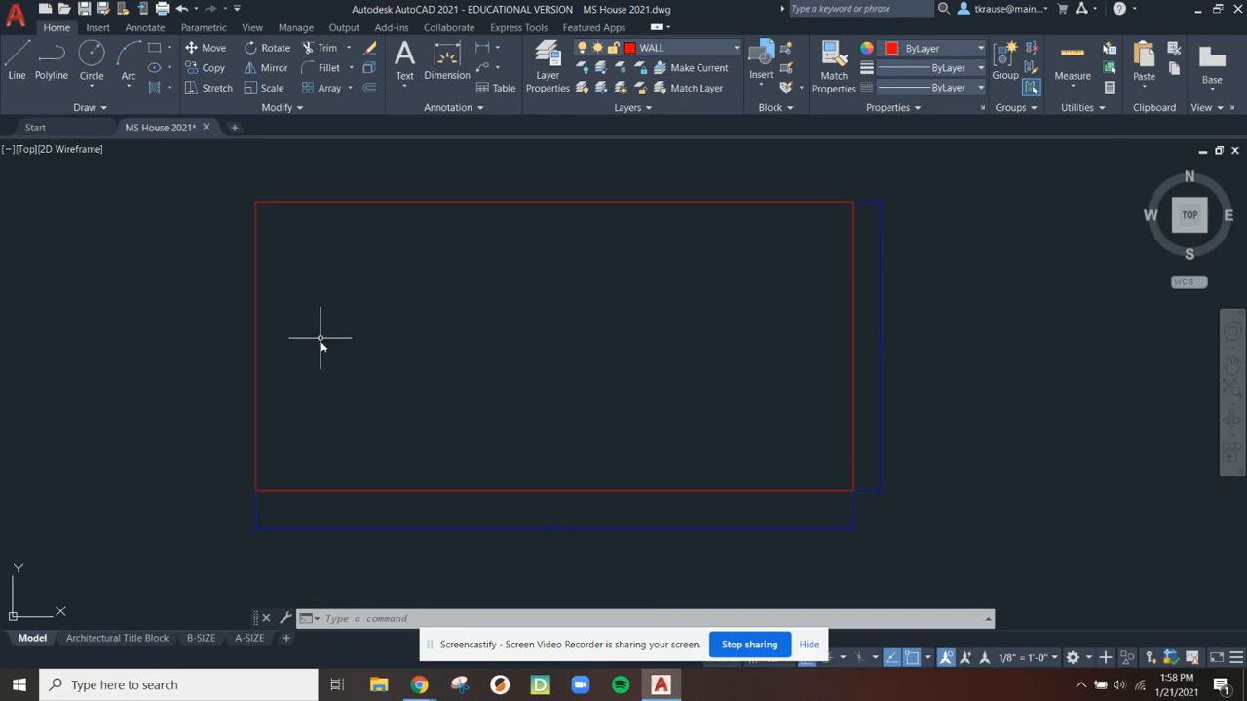
pyautogui.click(369, 89)
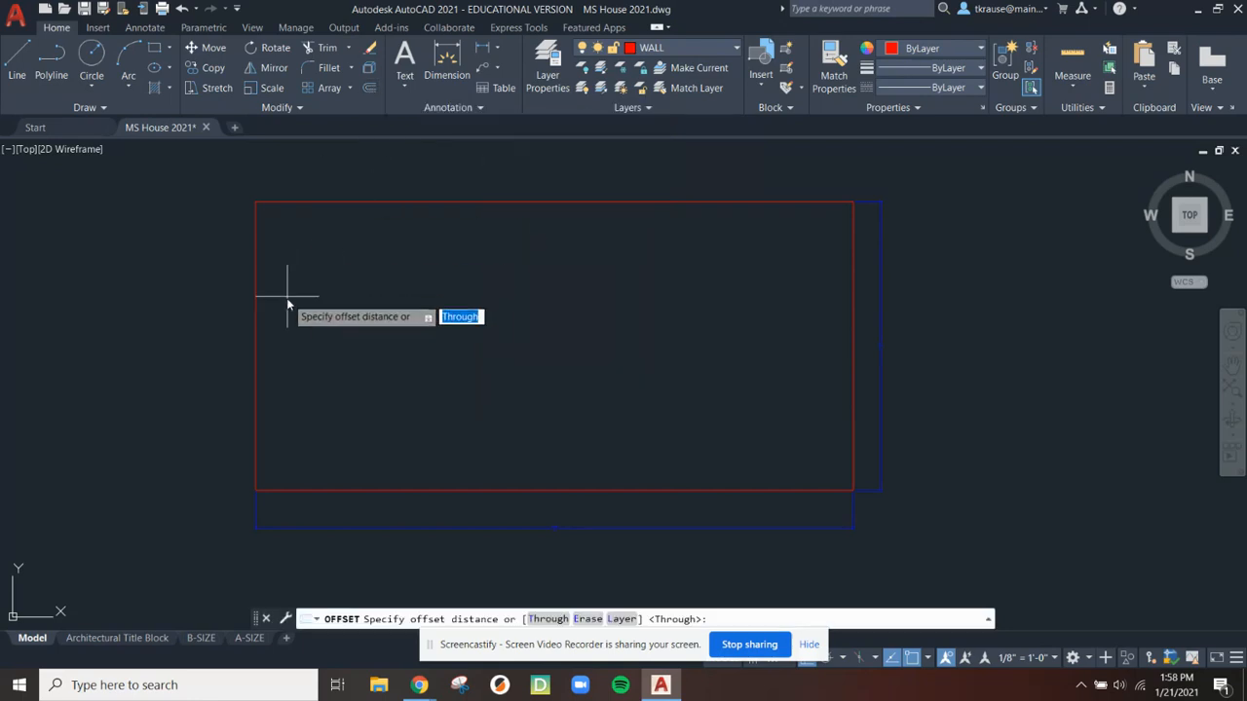
pyautogui.moveTo(256, 624)
pyautogui.mouseDown()
pyautogui.moveTo(264, 147)
pyautogui.moveTo(226, 156)
pyautogui.moveTo(243, 164)
pyautogui.mouseUp()
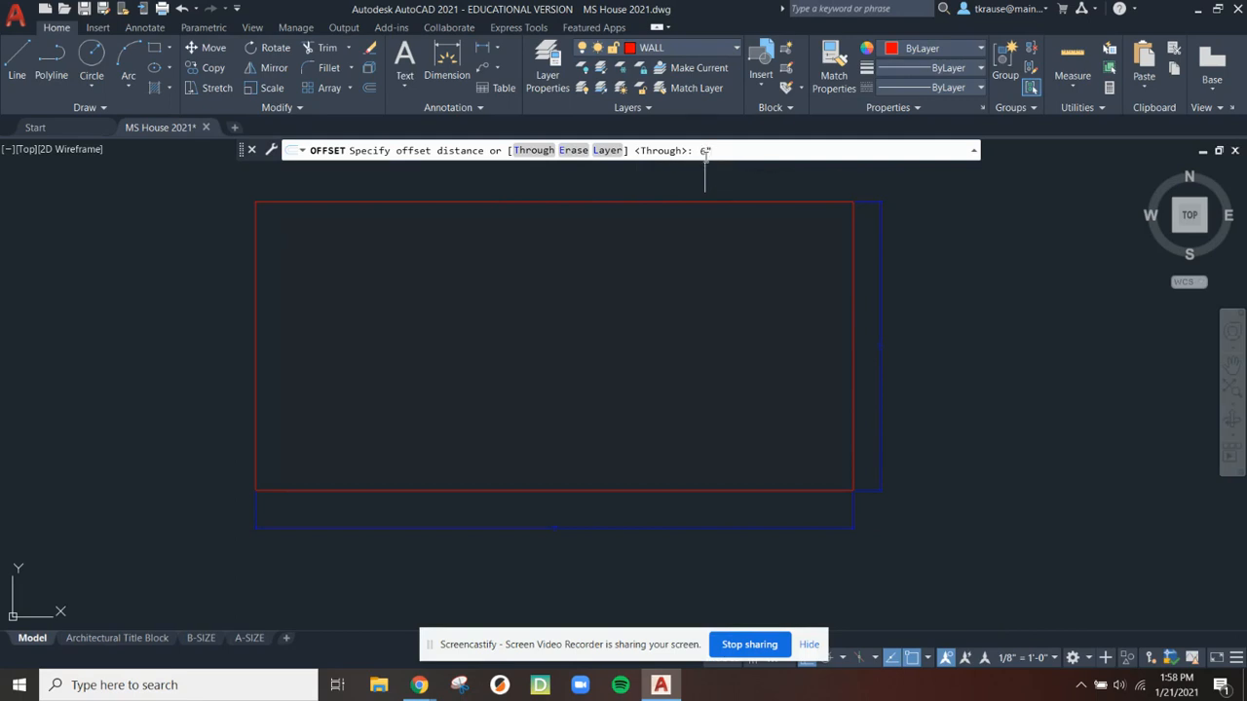
pyautogui.press('Return')
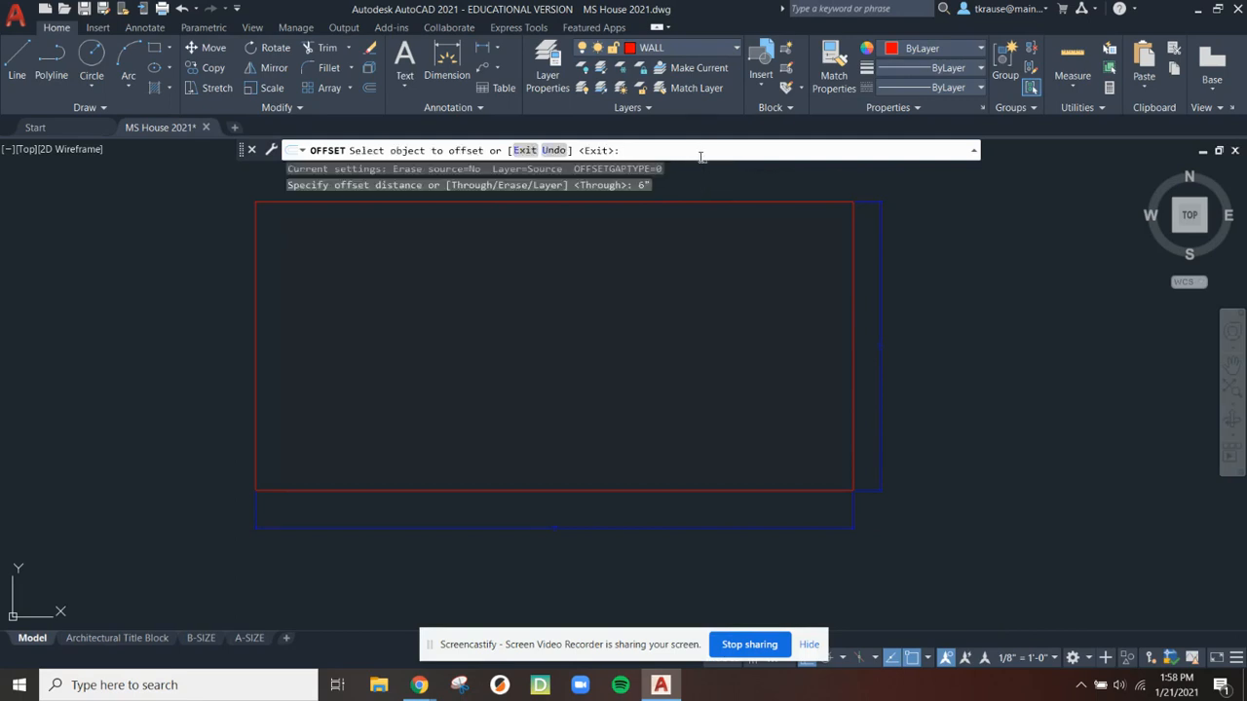
pyautogui.click(255, 265)
pyautogui.click(283, 270)
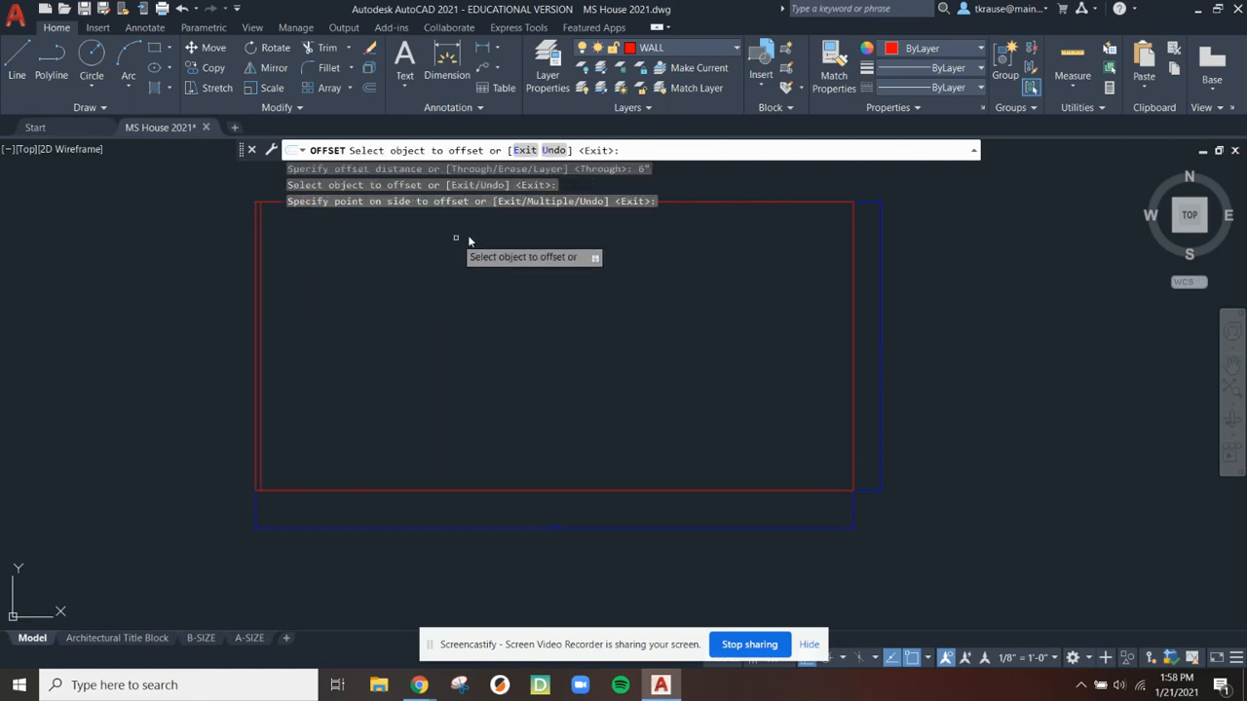
# Offset the upper, right-hand and lower exterior wall lines inward by the same 6" distance and end the Offset command
pyautogui.click(707, 202)
pyautogui.click(700, 249)
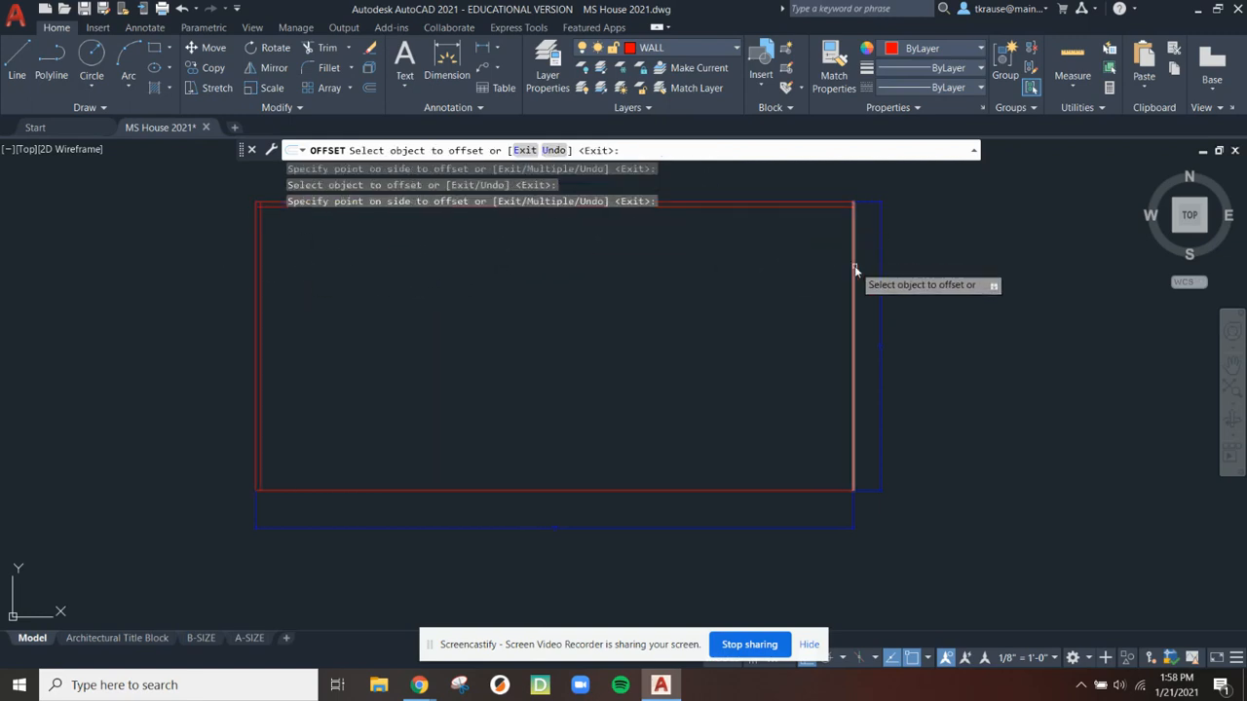
pyautogui.click(853, 270)
pyautogui.click(818, 273)
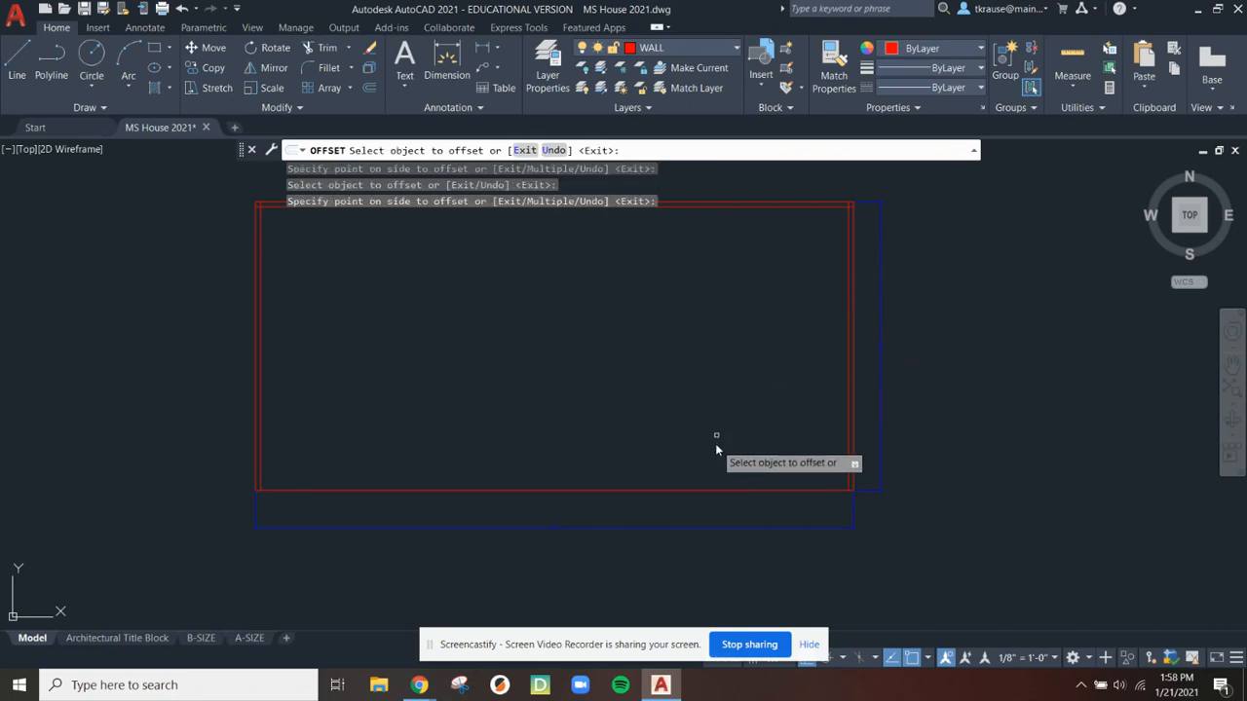
pyautogui.click(724, 490)
pyautogui.click(662, 424)
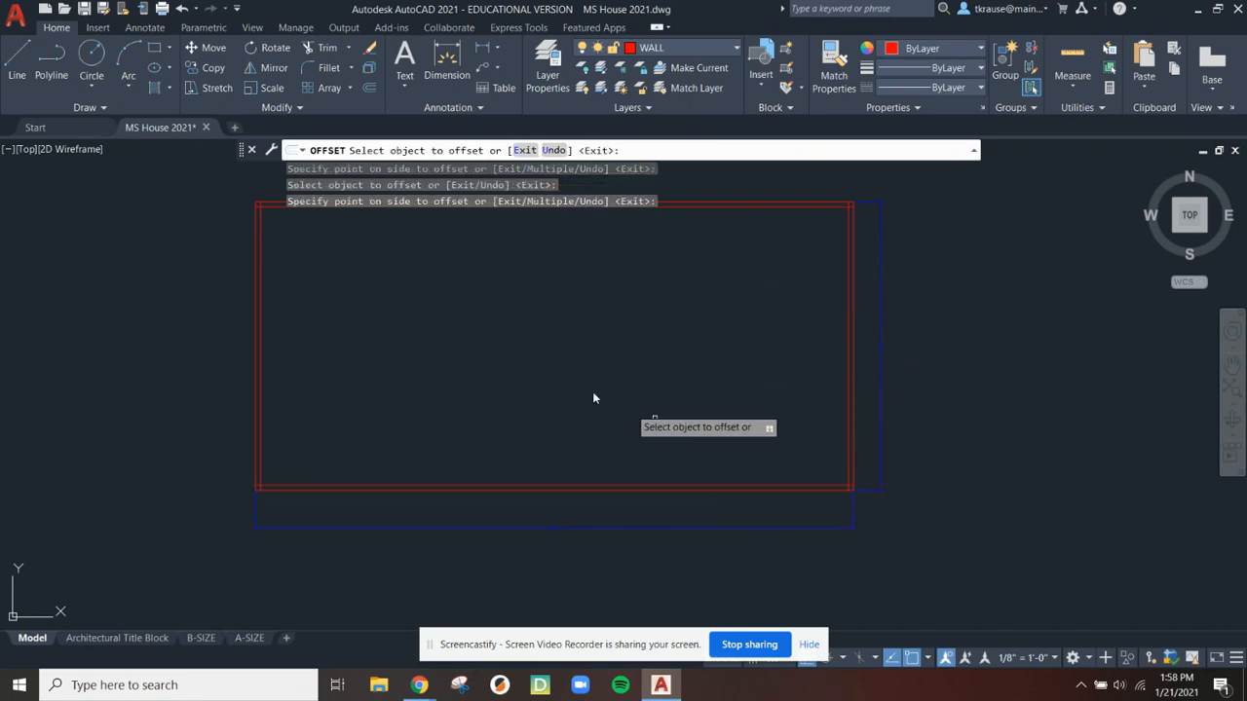
pyautogui.scroll(5, 267, 473)
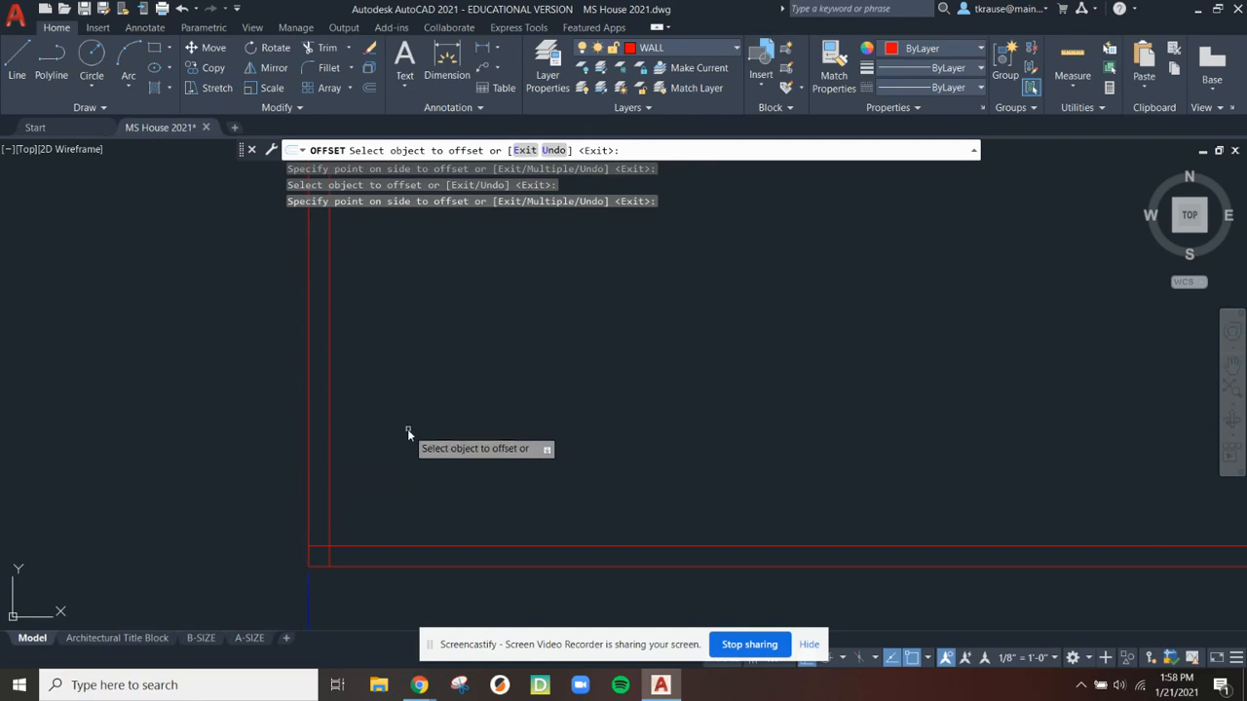
pyautogui.press('Escape')
pyautogui.scroll(4, 429, 406)
pyautogui.scroll(2, 430, 437)
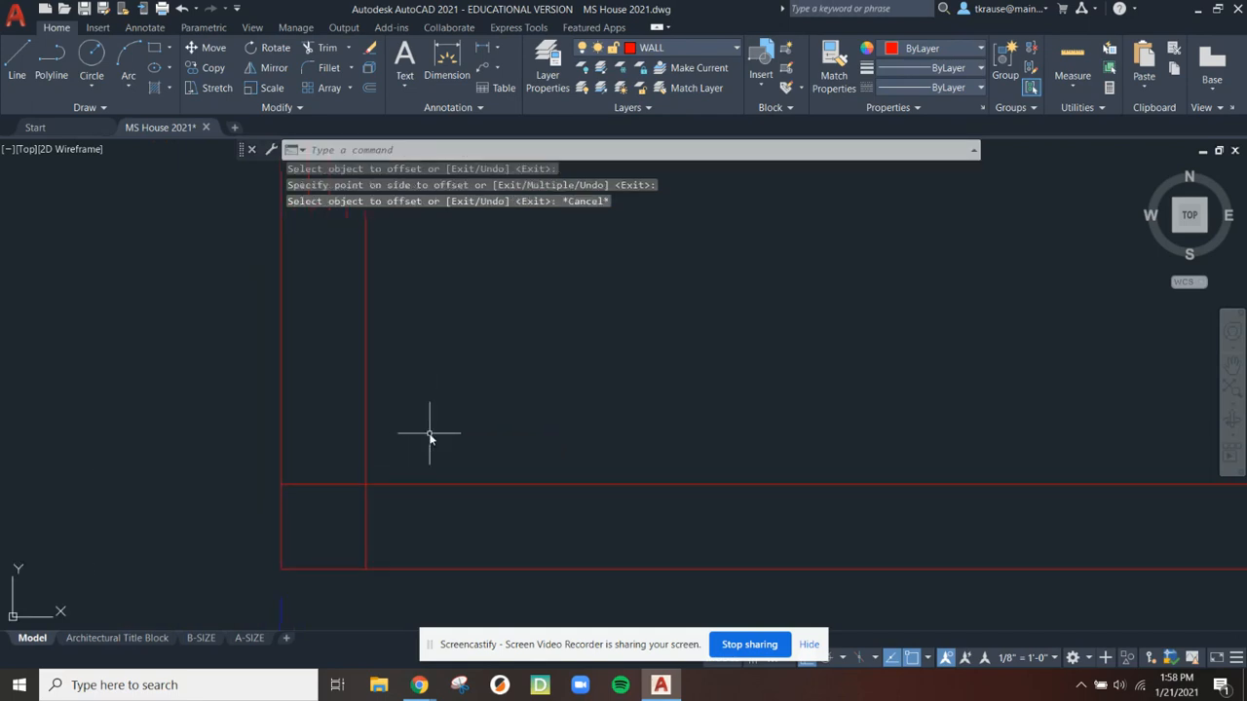
pyautogui.click(220, 405)
pyautogui.moveTo(192, 419); pyautogui.dragTo(435, 243, button='middle')
pyautogui.scroll(-2, 436, 242)
pyautogui.press('Escape')
pyautogui.click(590, 326)
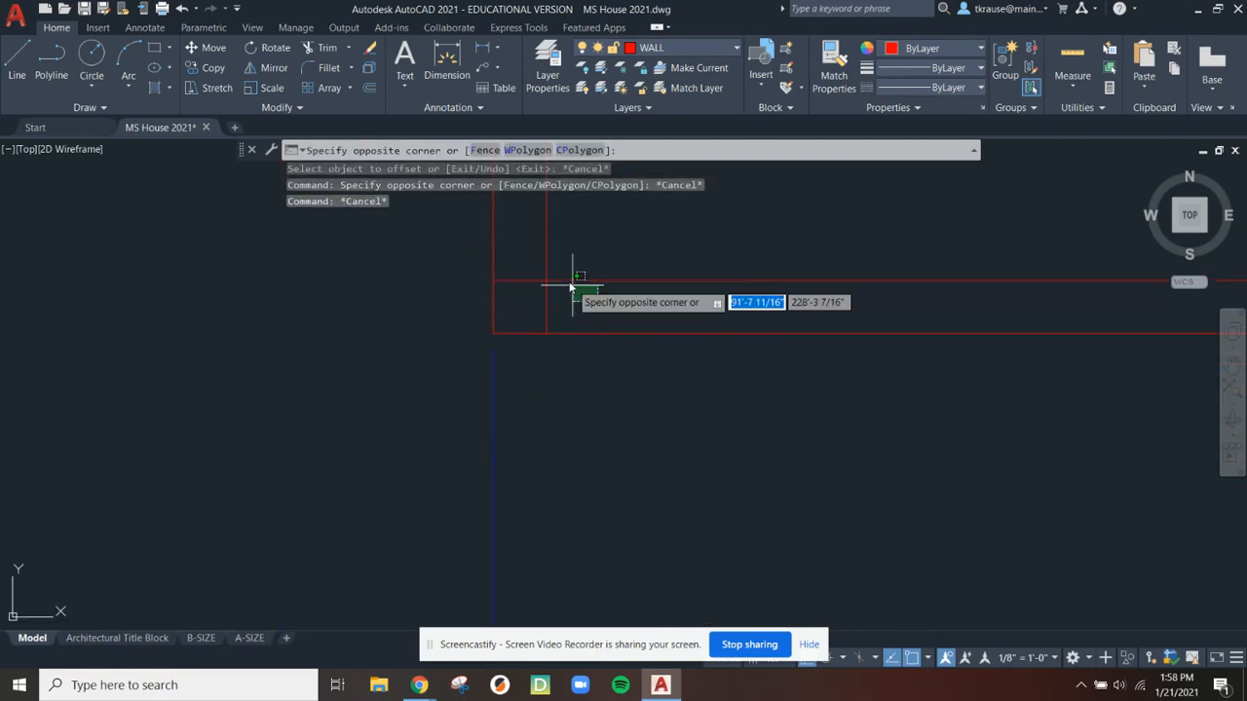
pyautogui.click(531, 249)
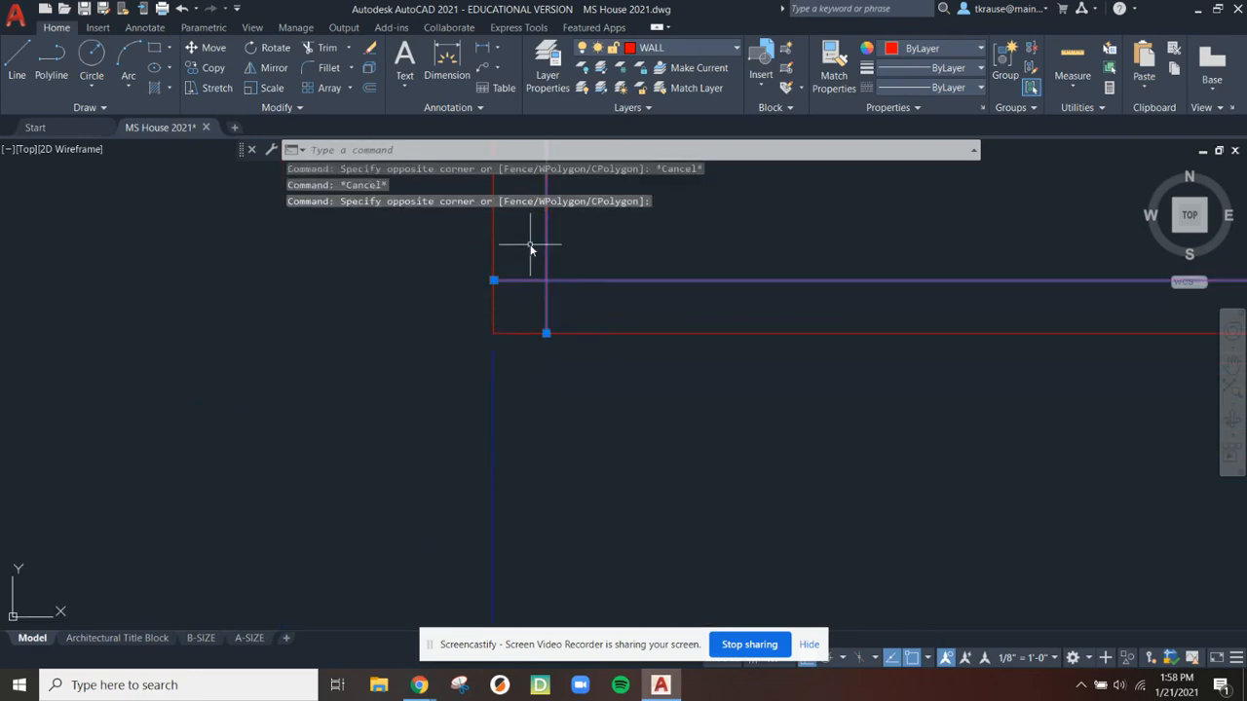
pyautogui.press('Escape')
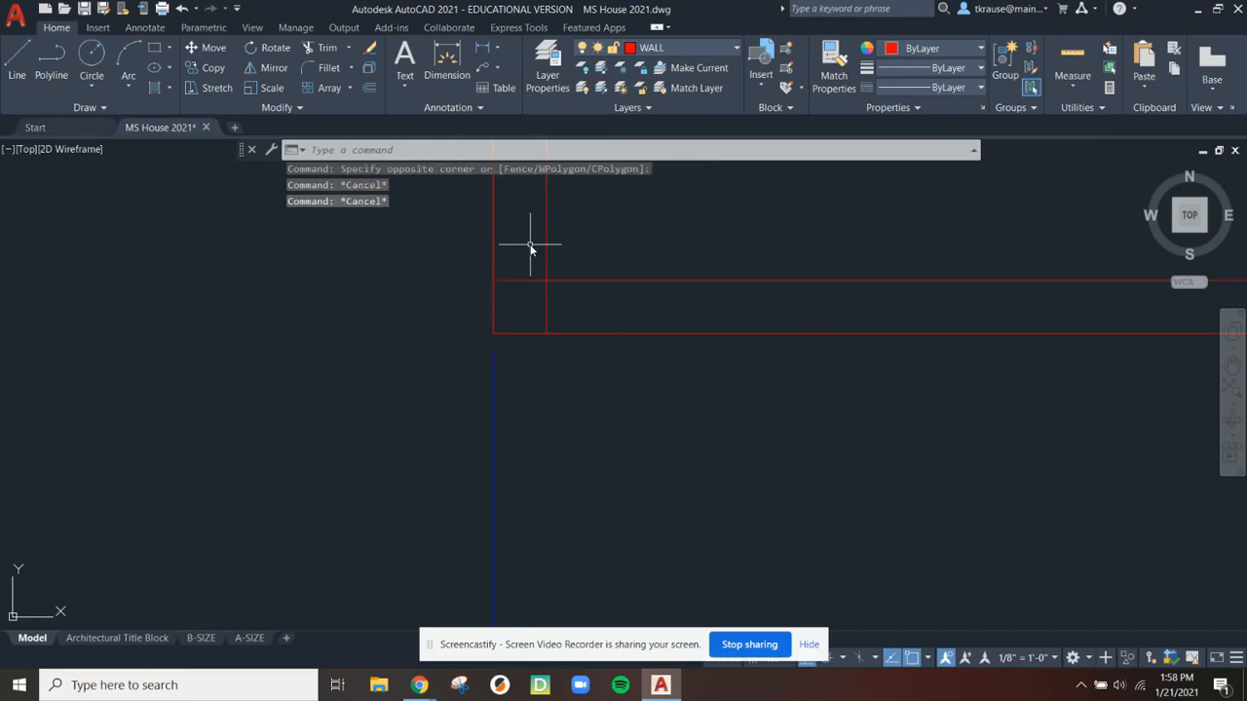
# Stretch the ends of both inner wall lines back to their intersection at the lower-left corner of the house
pyautogui.click(546, 315)
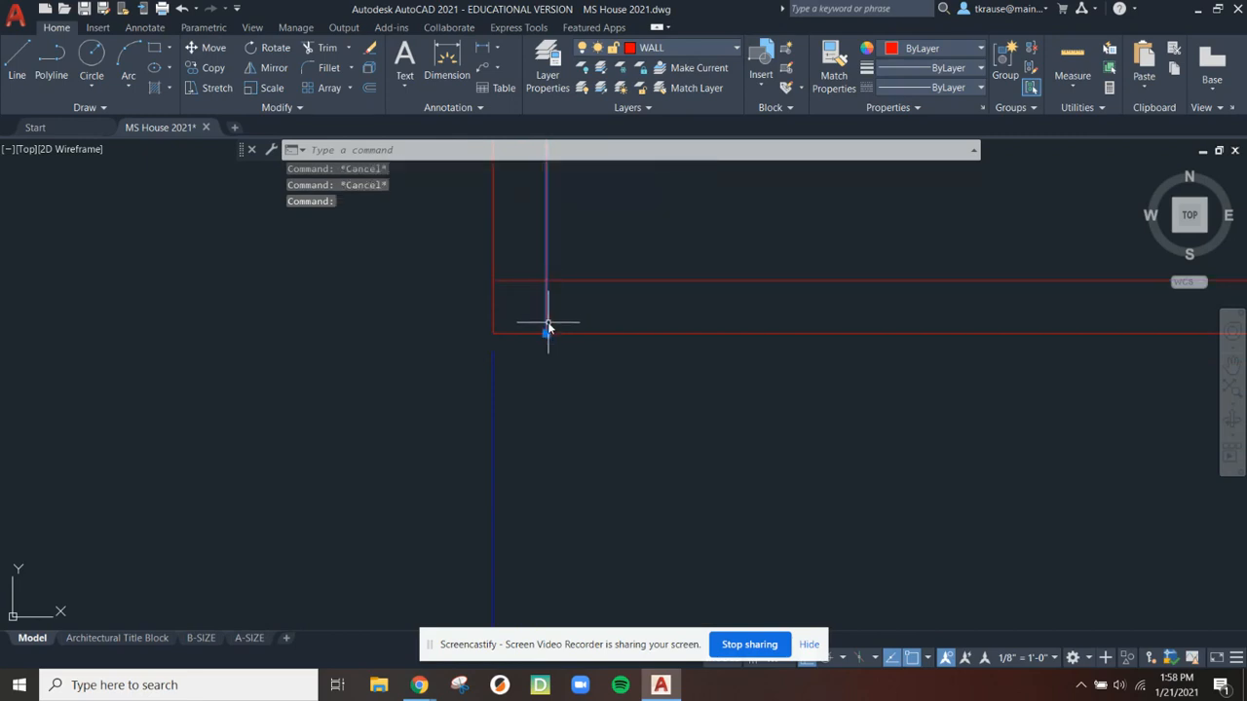
pyautogui.click(547, 333)
pyautogui.press('Escape')
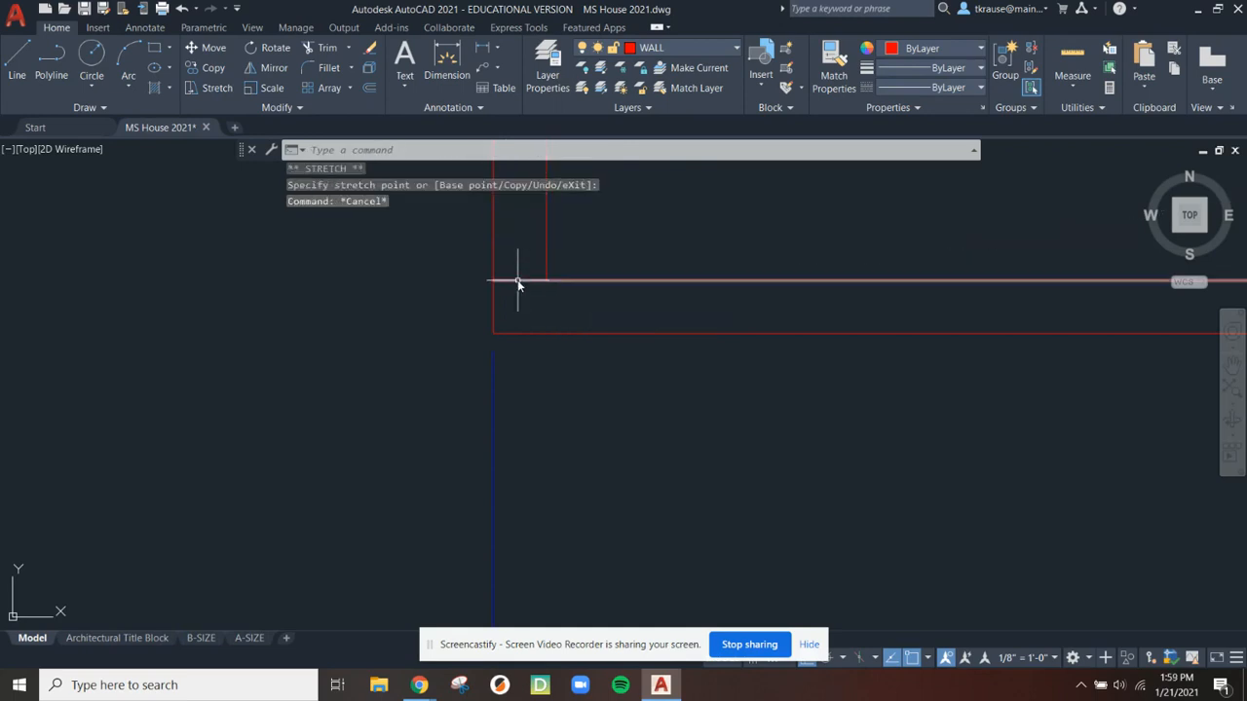
pyautogui.click(517, 280)
pyautogui.click(495, 281)
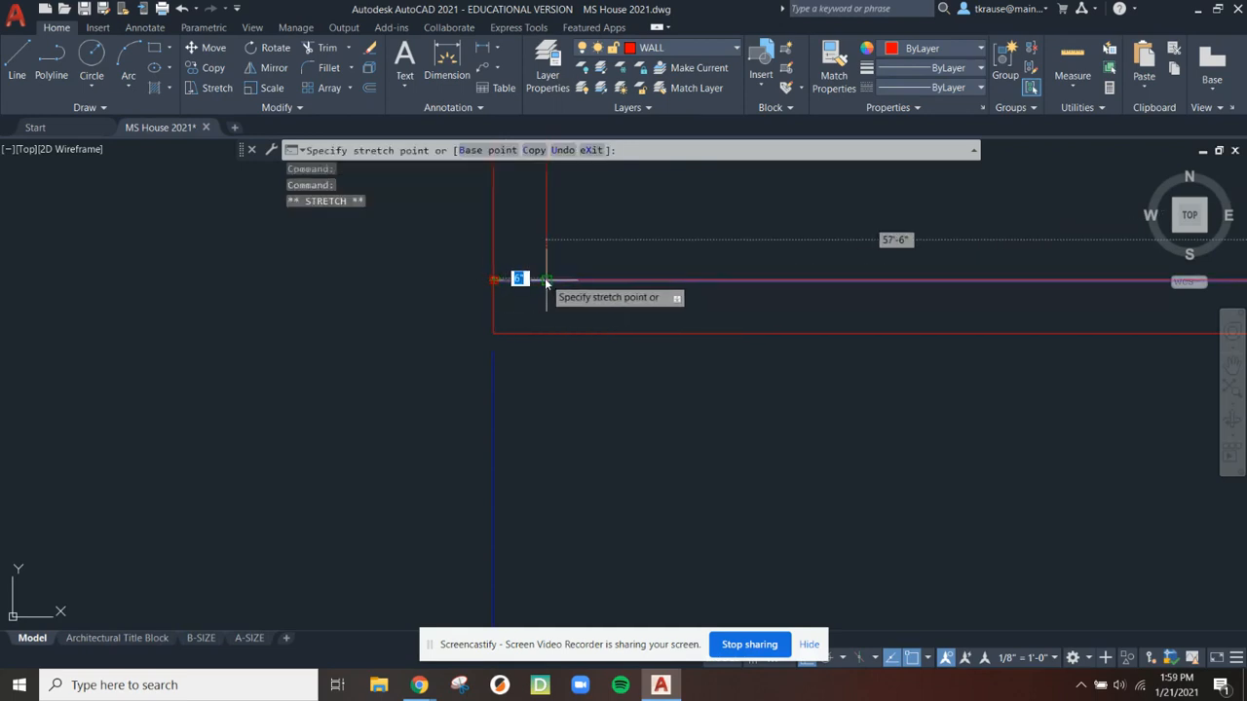
pyautogui.press('Escape')
# Trim the overhanging ends of the two inner wall lines at the upper-left corner of the house
pyautogui.scroll(-5, 616, 268)
pyautogui.moveTo(679, 265); pyautogui.dragTo(672, 456, button='middle')
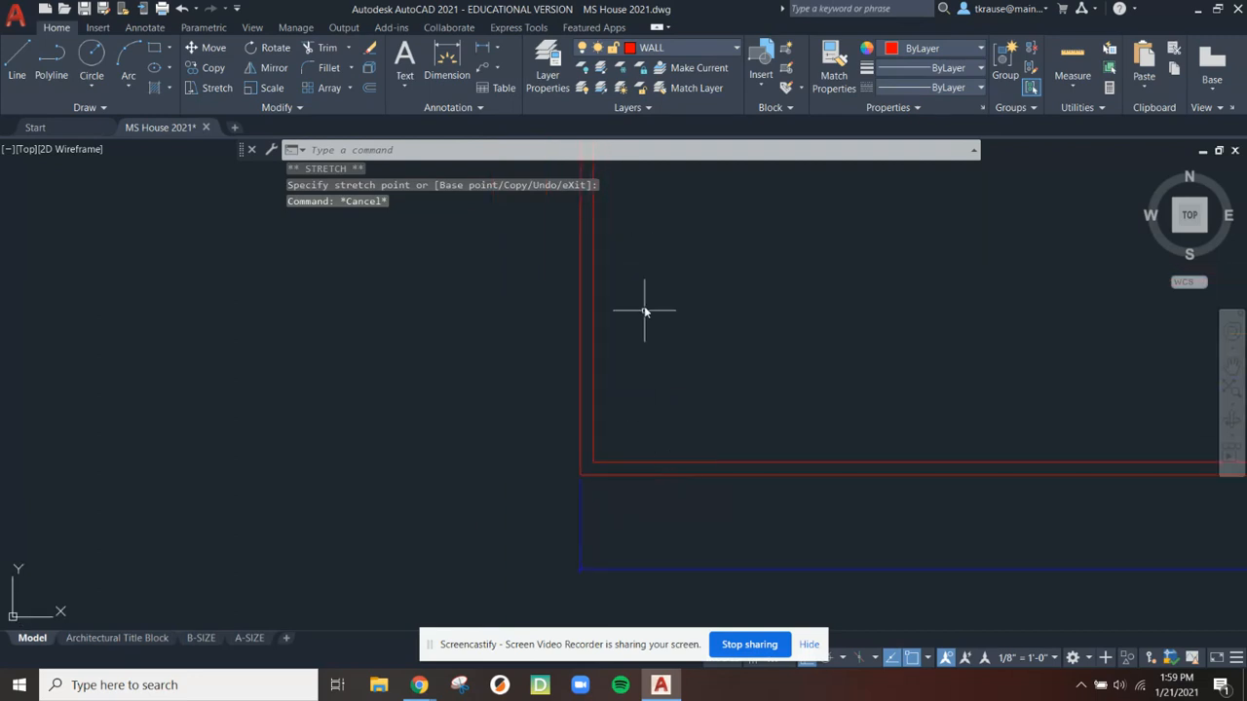
pyautogui.moveTo(643, 310); pyautogui.dragTo(652, 477, button='middle')
pyautogui.scroll(2, 618, 337)
pyautogui.moveTo(637, 259)
pyautogui.mouseDown(button='middle')
pyautogui.moveTo(627, 465)
pyautogui.moveTo(626, 386)
pyautogui.mouseUp(button='middle')
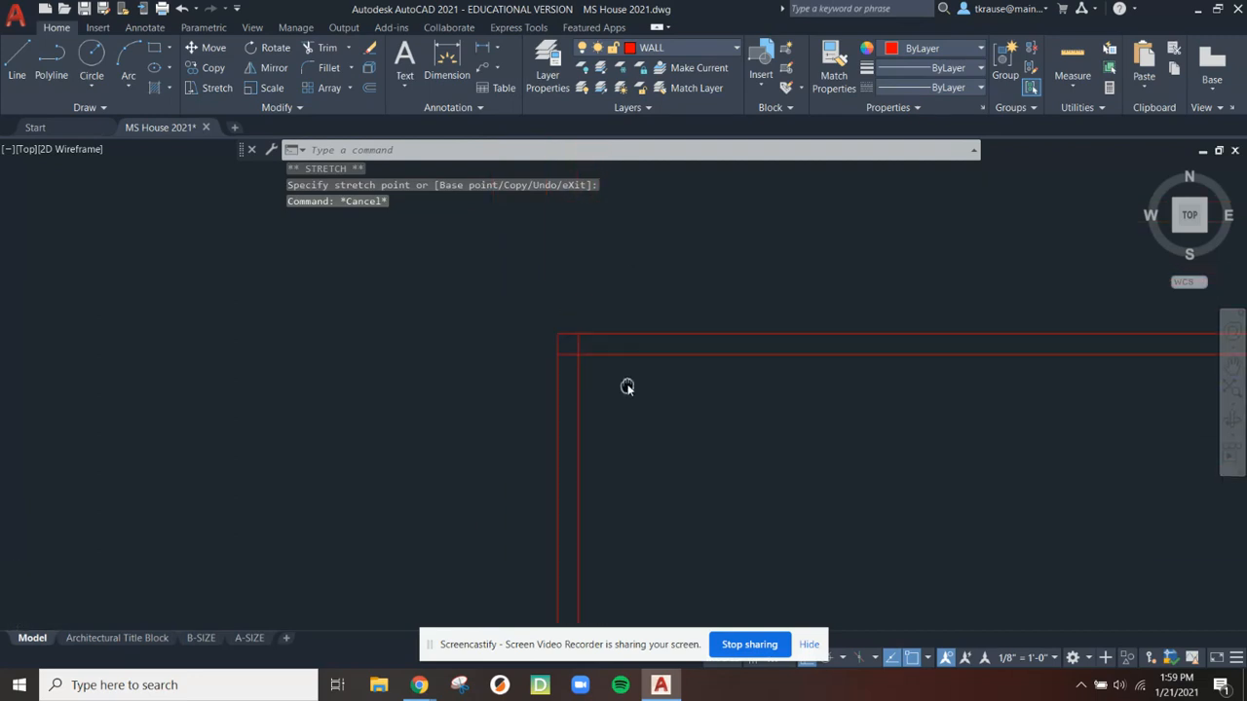
pyautogui.scroll(2, 612, 356)
pyautogui.scroll(2, 498, 315)
pyautogui.scroll(3, 528, 360)
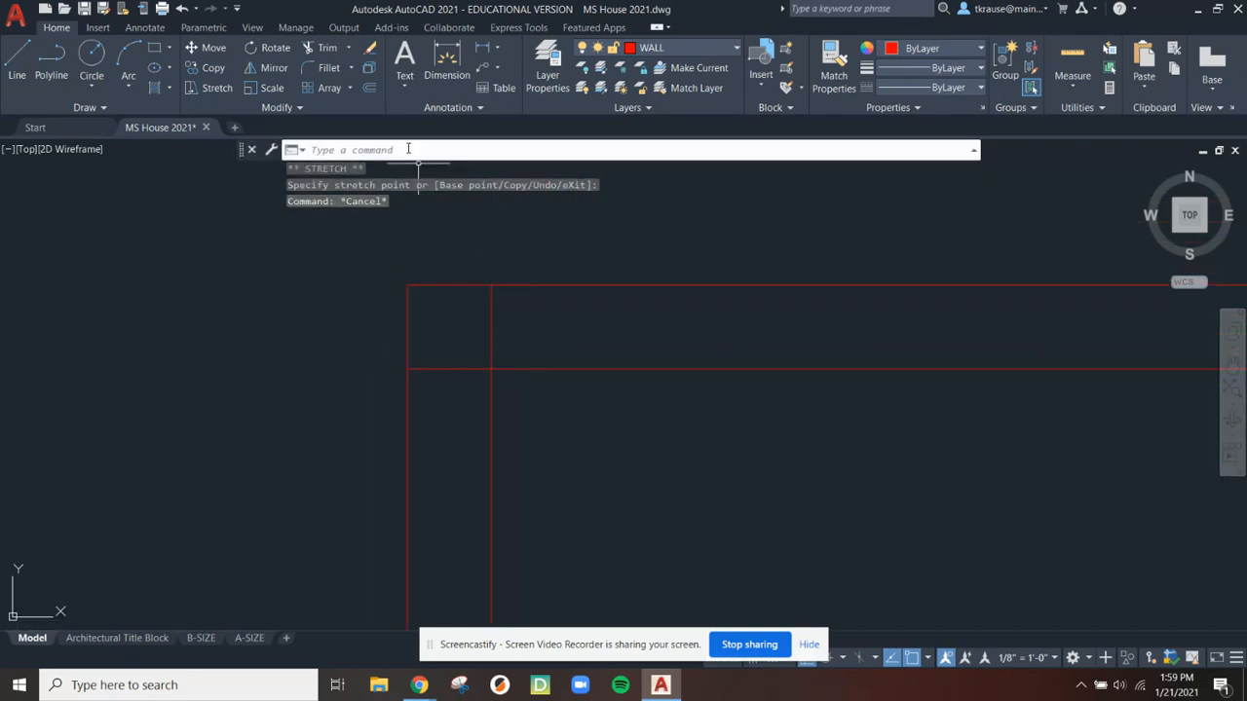
pyautogui.click(329, 48)
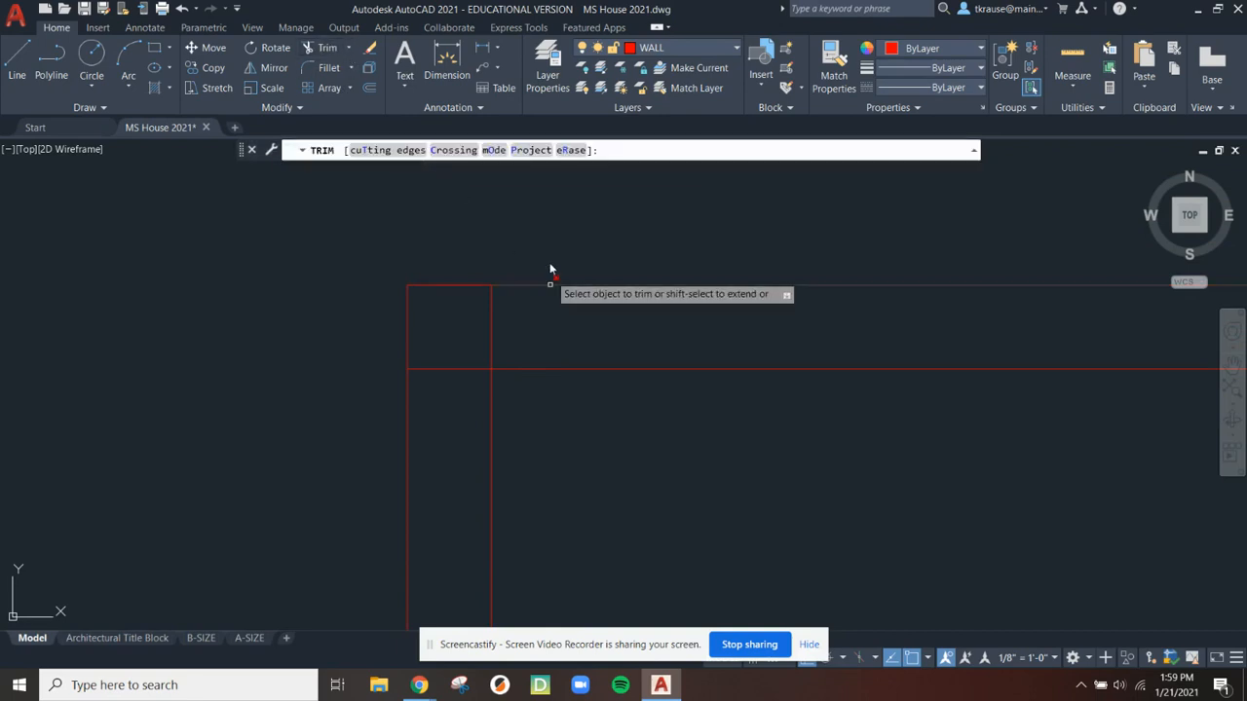
pyautogui.click(545, 232)
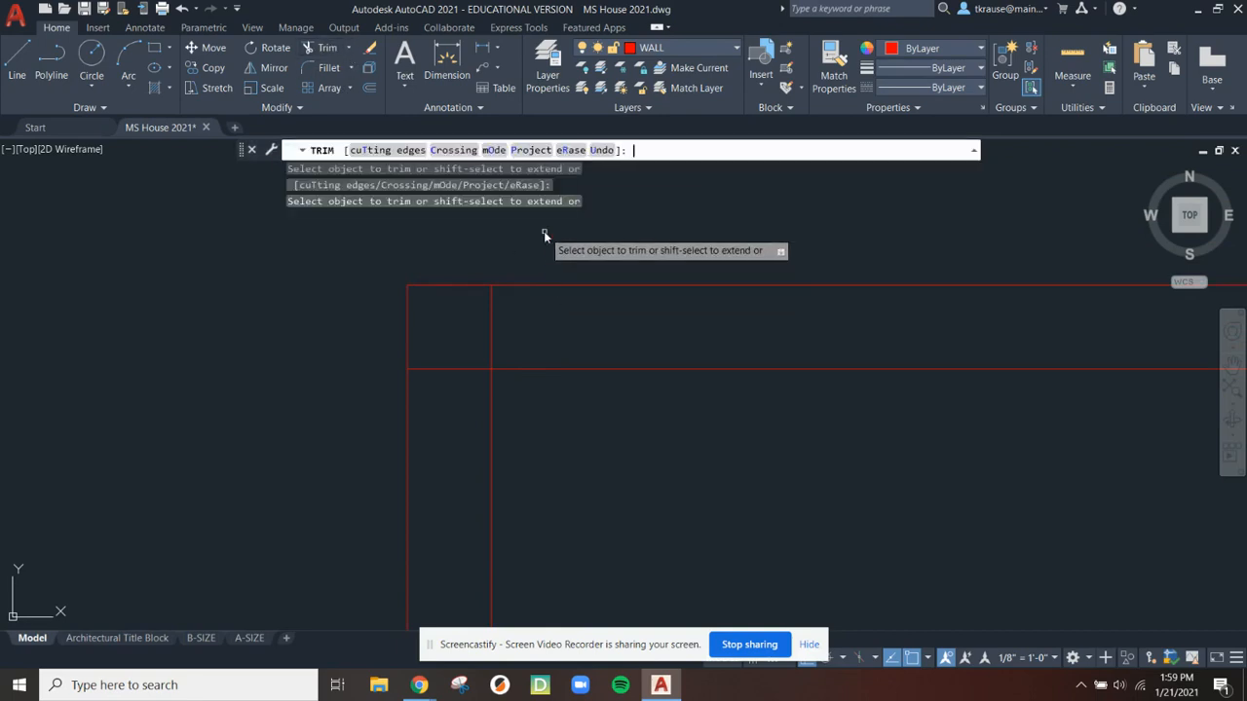
pyautogui.click(492, 314)
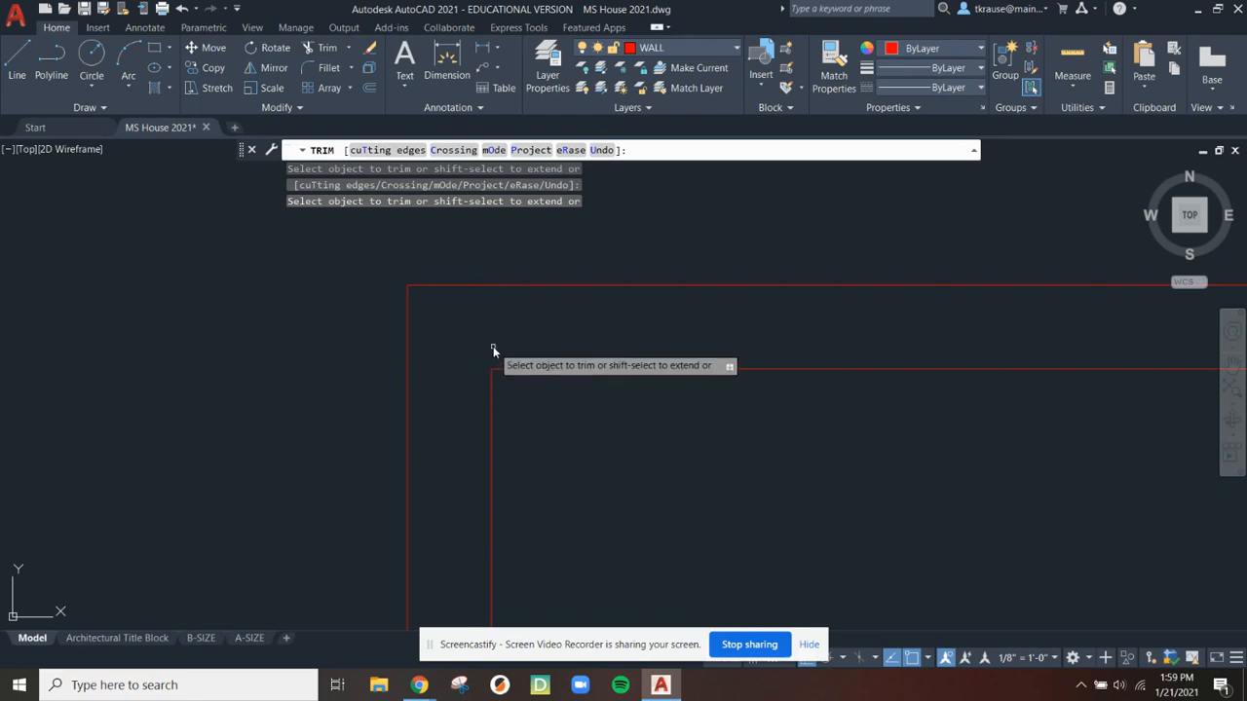
pyautogui.press('Escape')
# Fillet the upper and right-hand inner wall lines with a radius of 0 at the upper-right corner of the house
pyautogui.moveTo(529, 353)
pyautogui.mouseDown(button='middle')
pyautogui.moveTo(659, 356)
pyautogui.moveTo(821, 382)
pyautogui.moveTo(827, 328)
pyautogui.moveTo(588, 344)
pyautogui.moveTo(438, 287)
pyautogui.mouseUp(button='middle')
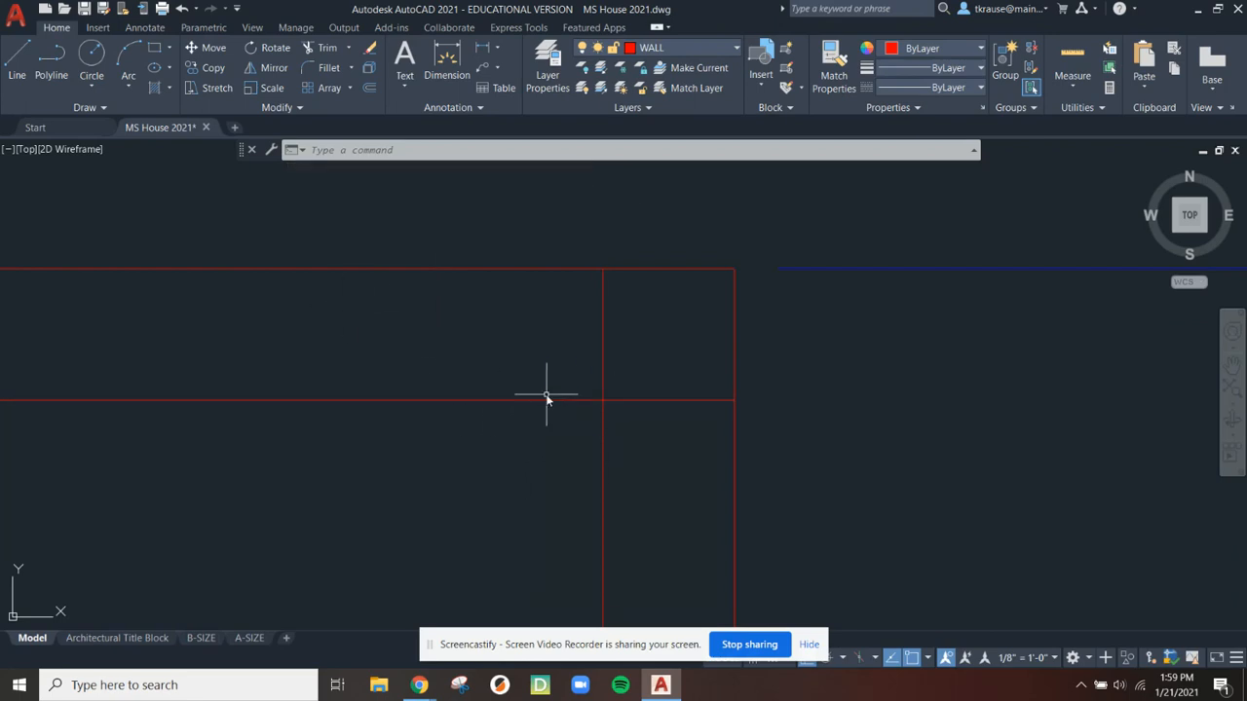
pyautogui.write('f')
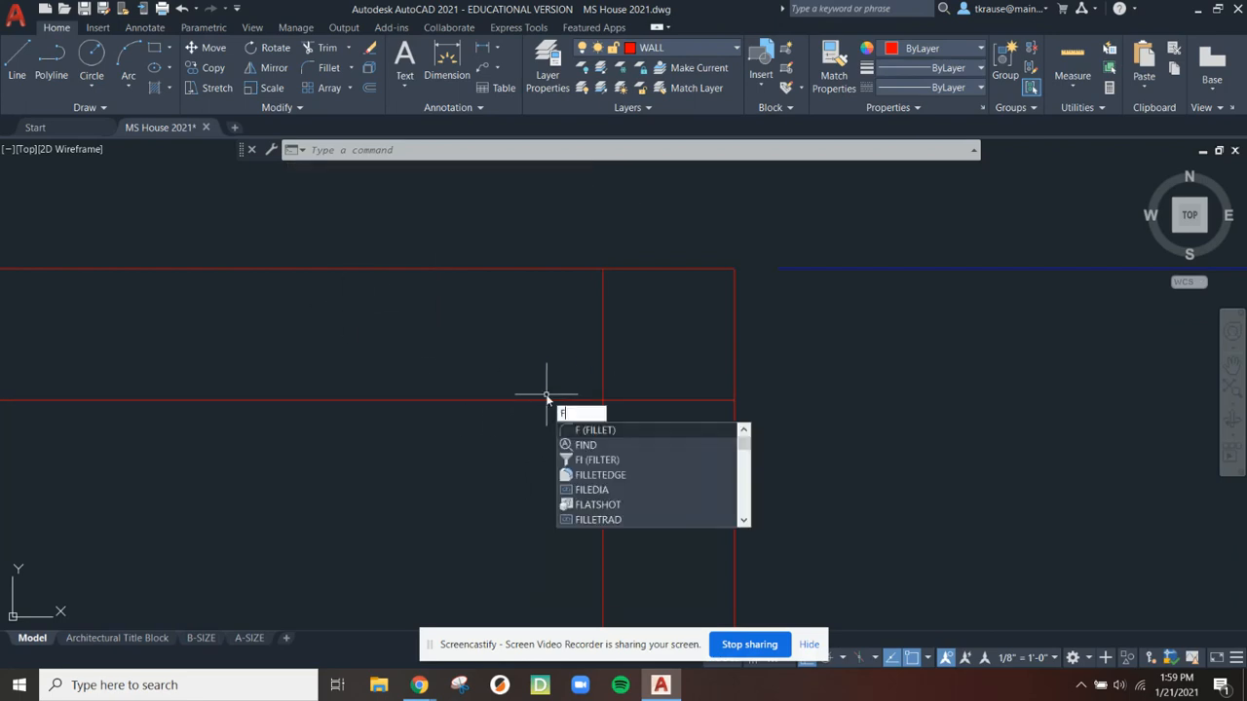
pyautogui.press('Return')
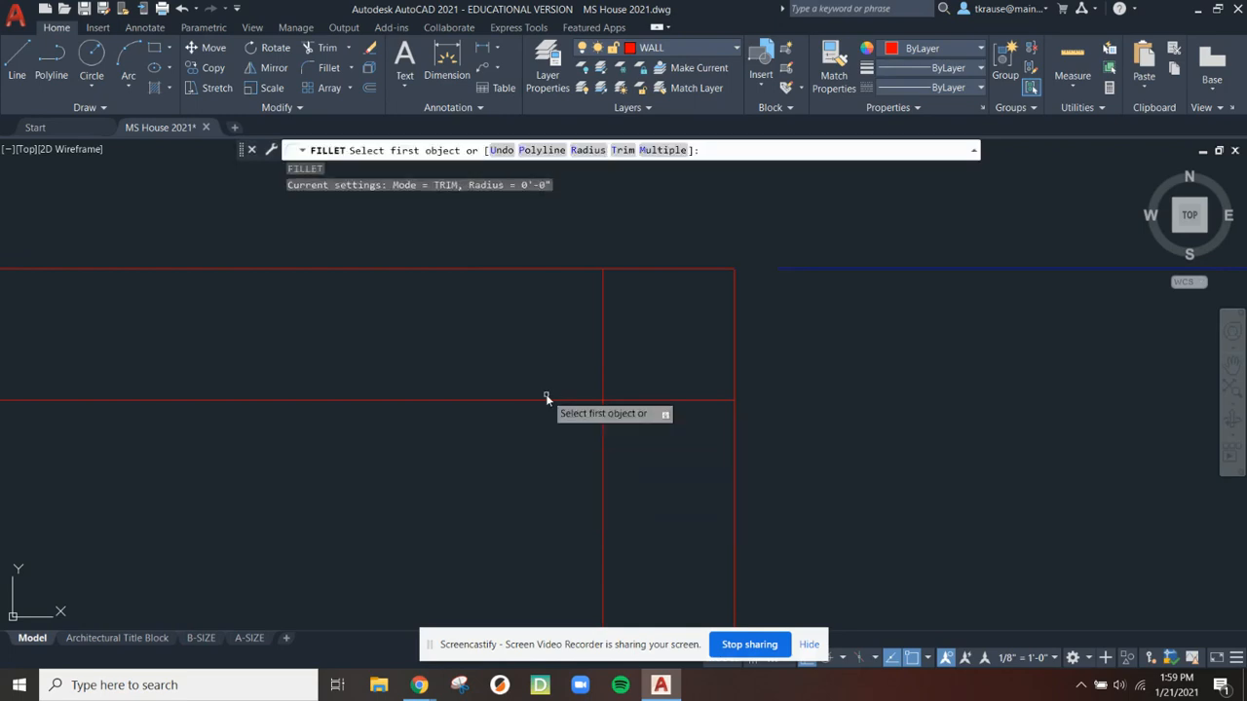
pyautogui.write('r')
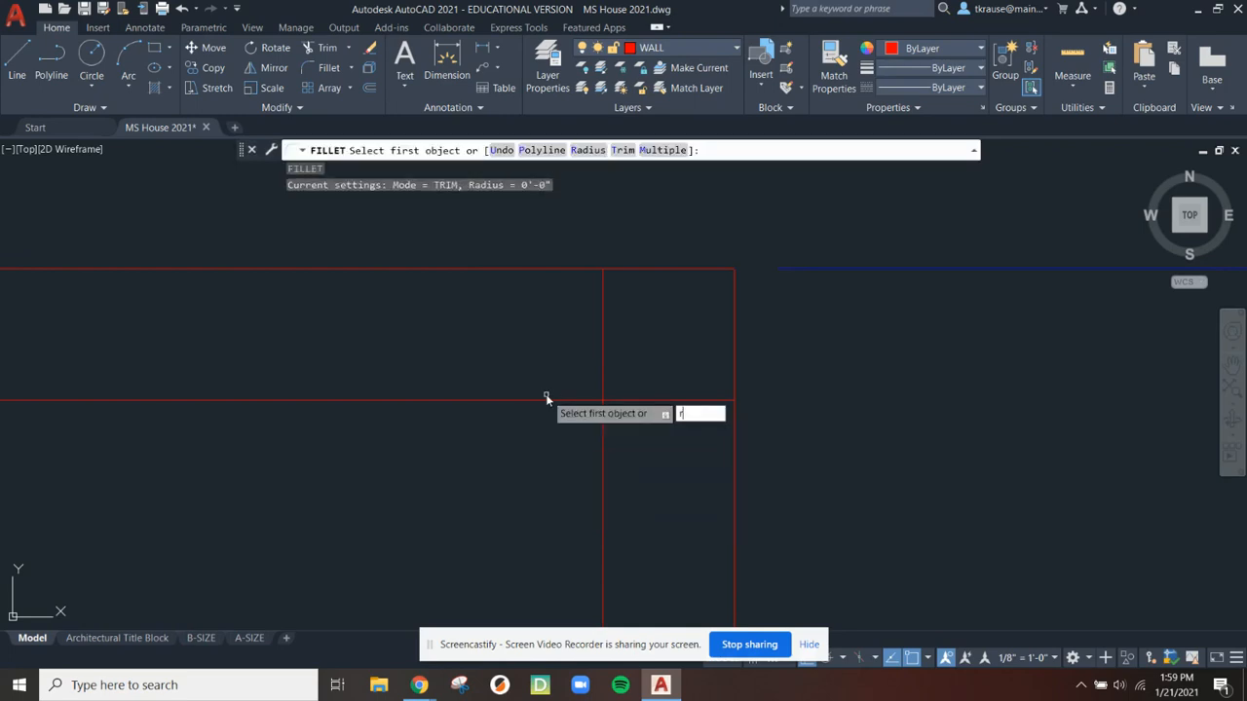
pyautogui.press('Return')
pyautogui.write('0')
pyautogui.press('Return')
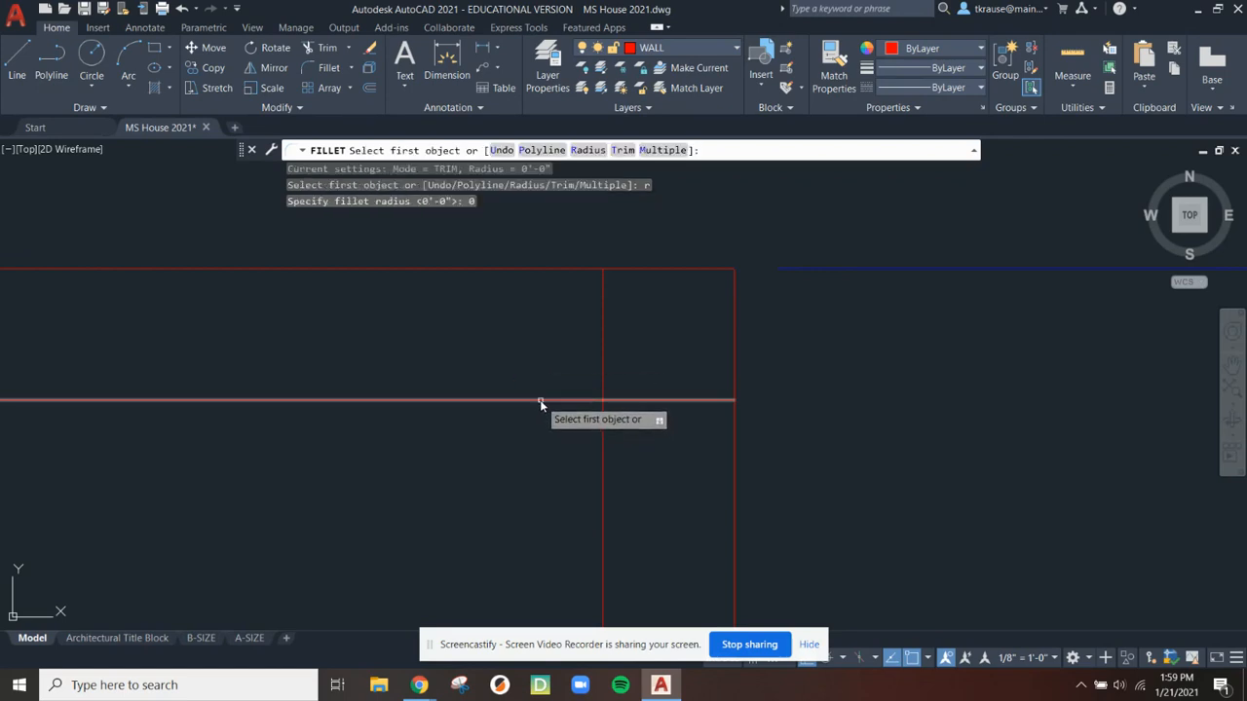
pyautogui.click(541, 399)
pyautogui.click(604, 445)
# Fillet the right-hand and lower inner wall lines into a sharp corner at the lower-right of the house
pyautogui.scroll(-5, 633, 448)
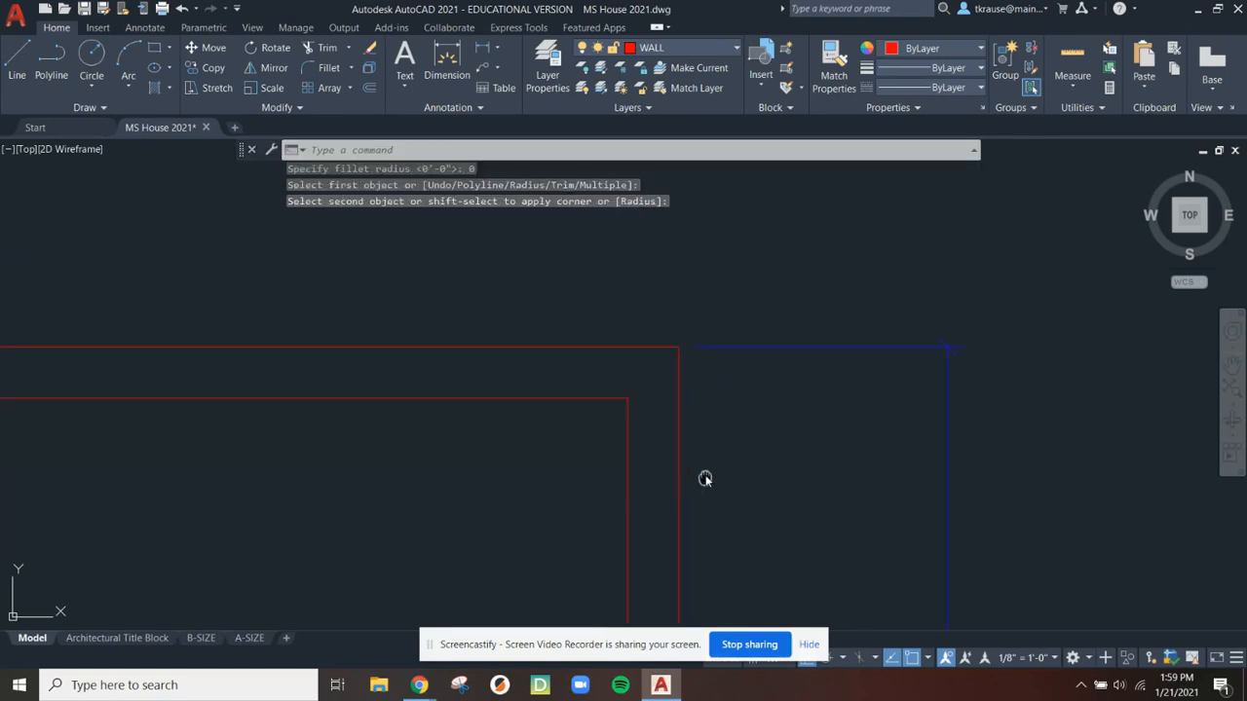
pyautogui.scroll(-3, 659, 445)
pyautogui.moveTo(660, 480); pyautogui.dragTo(694, 283, button='middle')
pyautogui.scroll(3, 654, 474)
pyautogui.moveTo(694, 466); pyautogui.dragTo(658, 340, button='middle')
pyautogui.scroll(3, 659, 343)
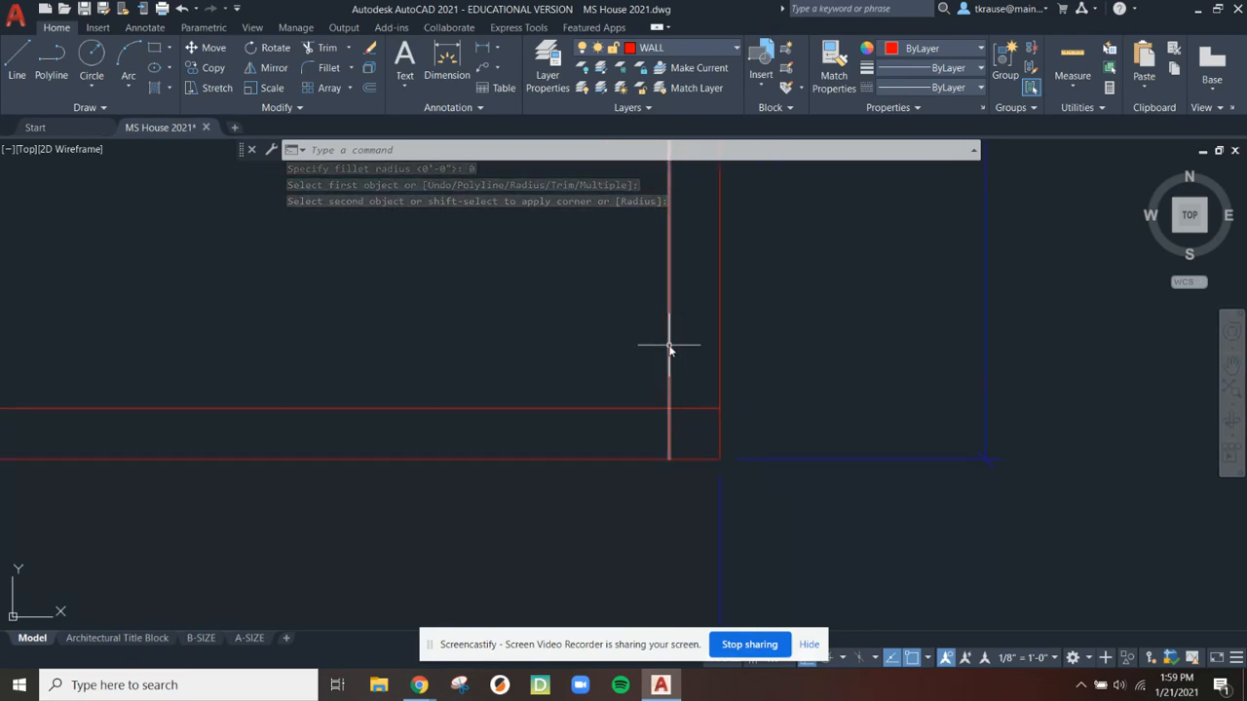
pyautogui.press('Return')
pyautogui.click(668, 381)
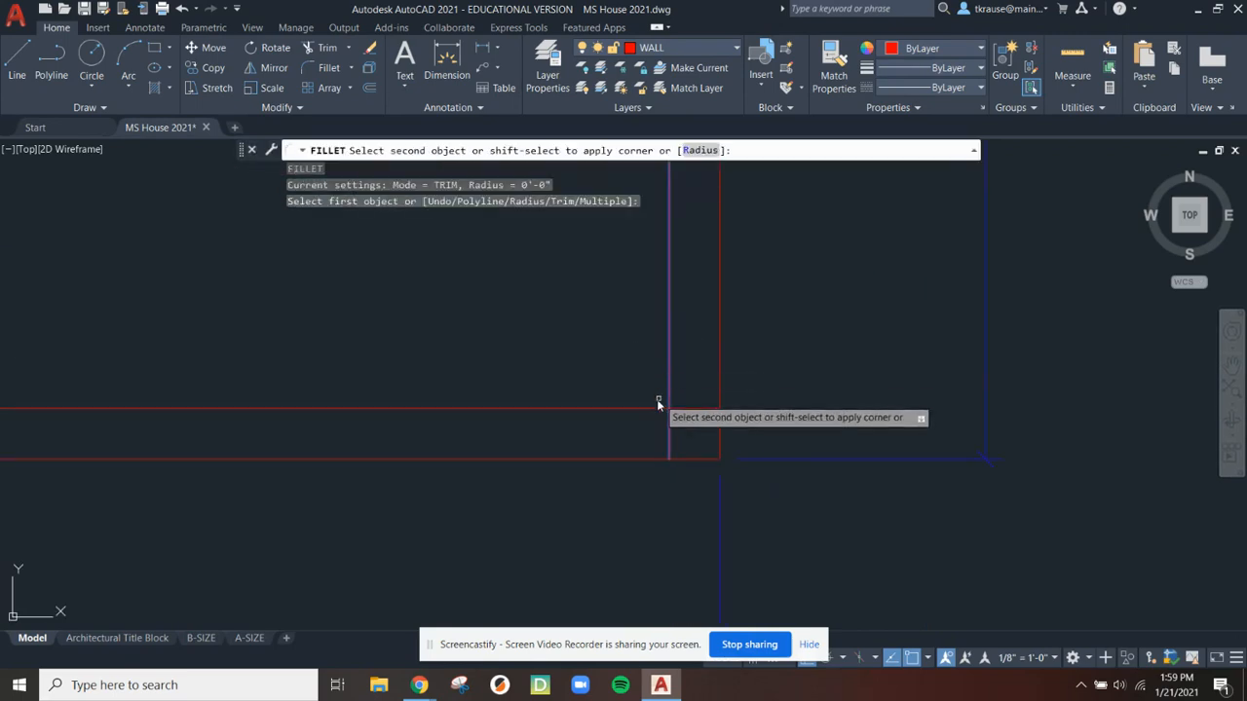
pyautogui.click(647, 405)
pyautogui.press('Escape')
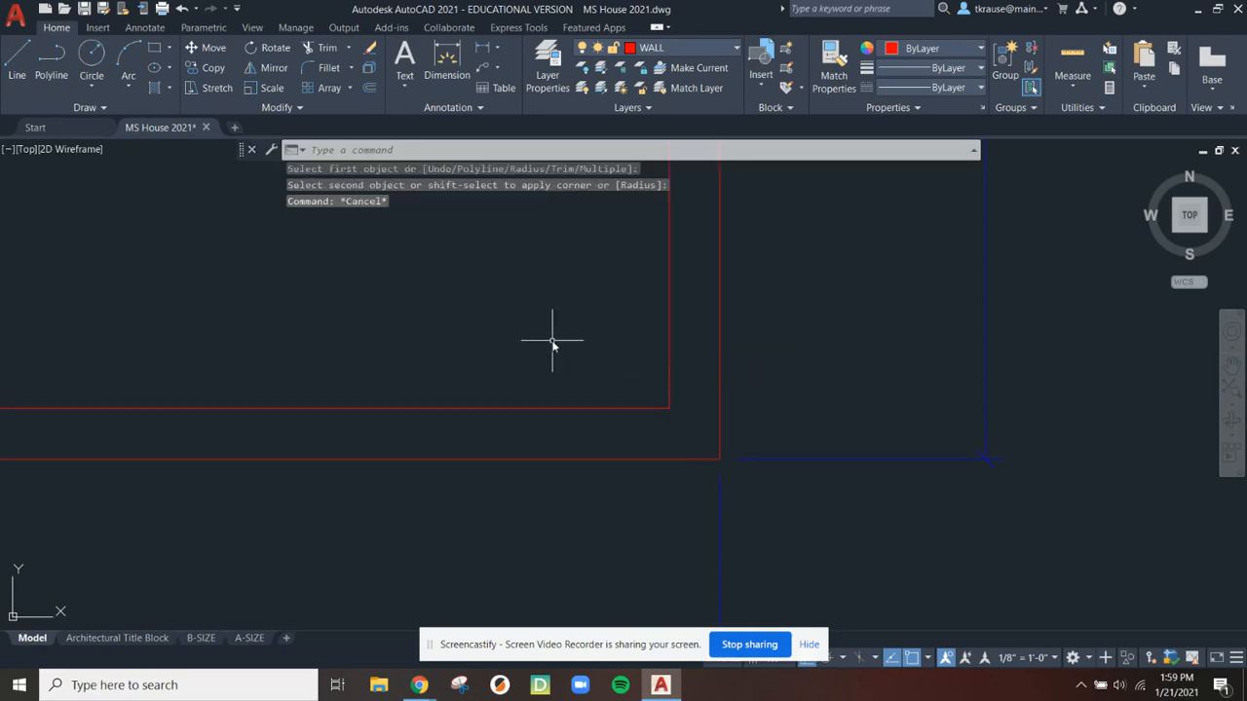
# Save the MS House 2021 drawing
pyautogui.scroll(-5, 526, 336)
pyautogui.moveTo(501, 335); pyautogui.dragTo(645, 439, button='middle')
pyautogui.scroll(-3, 645, 438)
pyautogui.moveTo(565, 362)
pyautogui.mouseDown(button='middle')
pyautogui.moveTo(579, 392)
pyautogui.moveTo(746, 451)
pyautogui.mouseUp(button='middle')
pyautogui.hotkey('ctrl', 's')
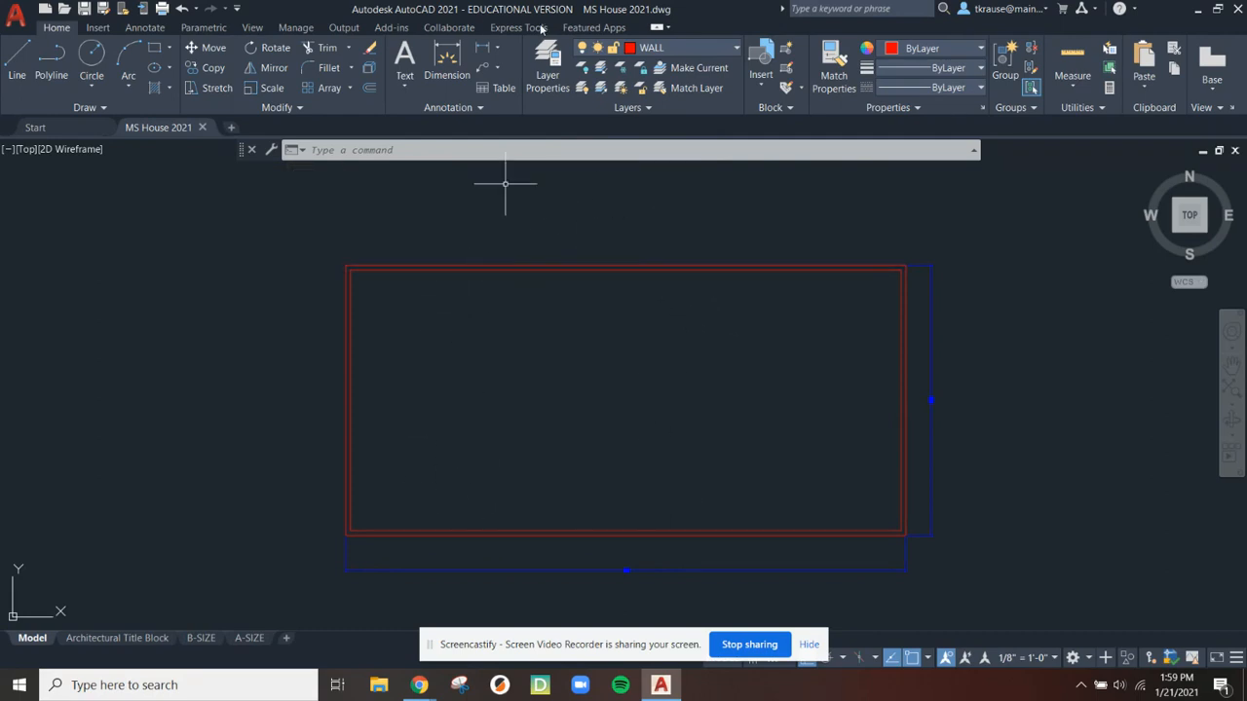
# Switch to the MS HOUSE PLAN Instructions PDF in Chrome and read the wall thickness requirements for Part #1
pyautogui.click(419, 685)
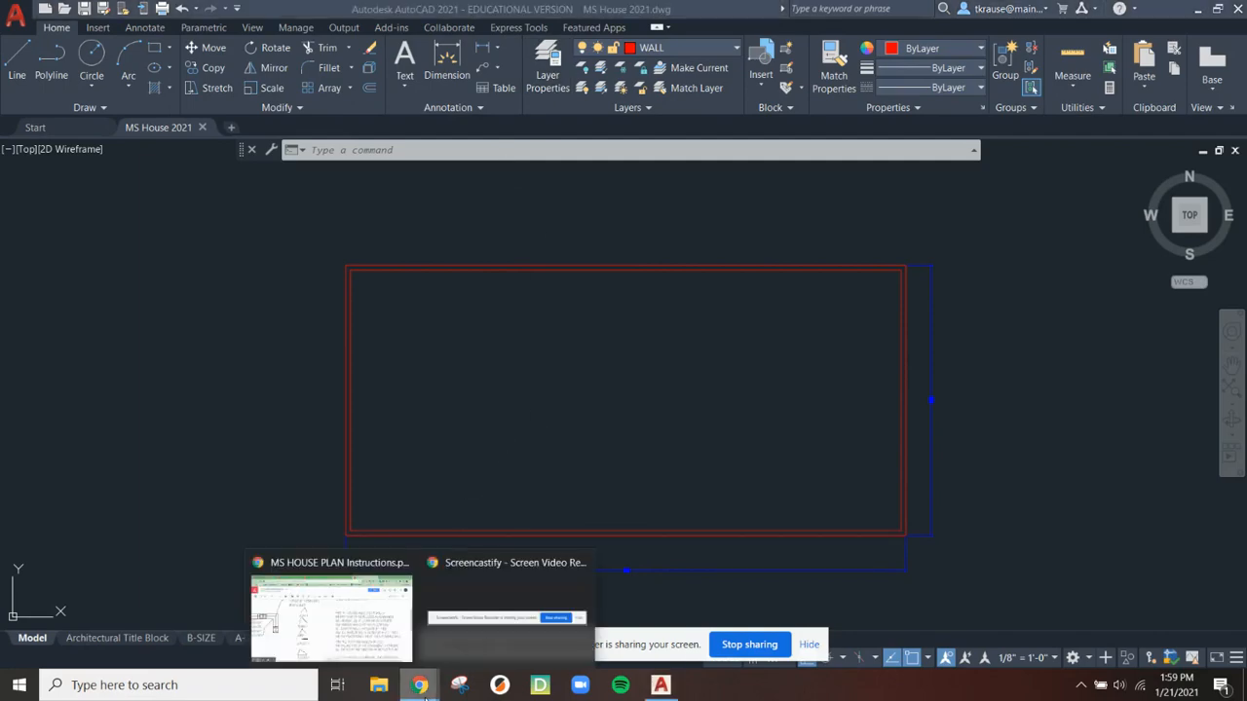
pyautogui.click(363, 638)
pyautogui.scroll(-1, 535, 404)
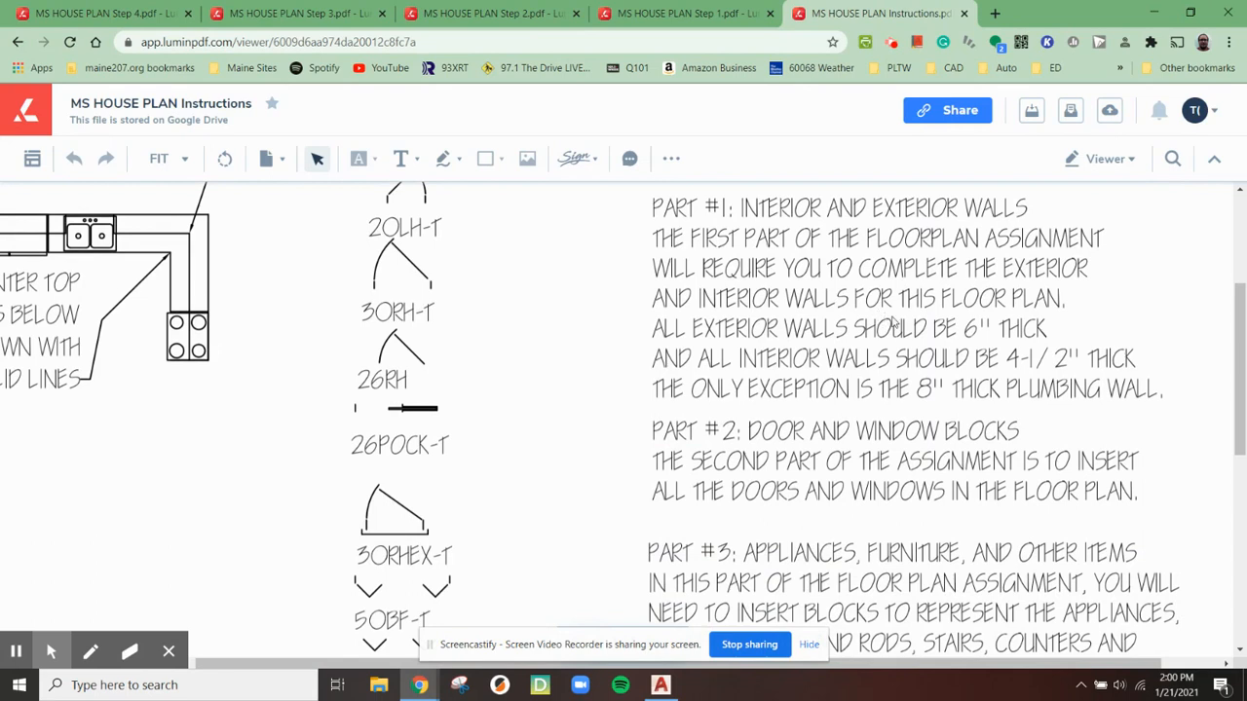
pyautogui.moveTo(693, 301); pyautogui.dragTo(892, 344)
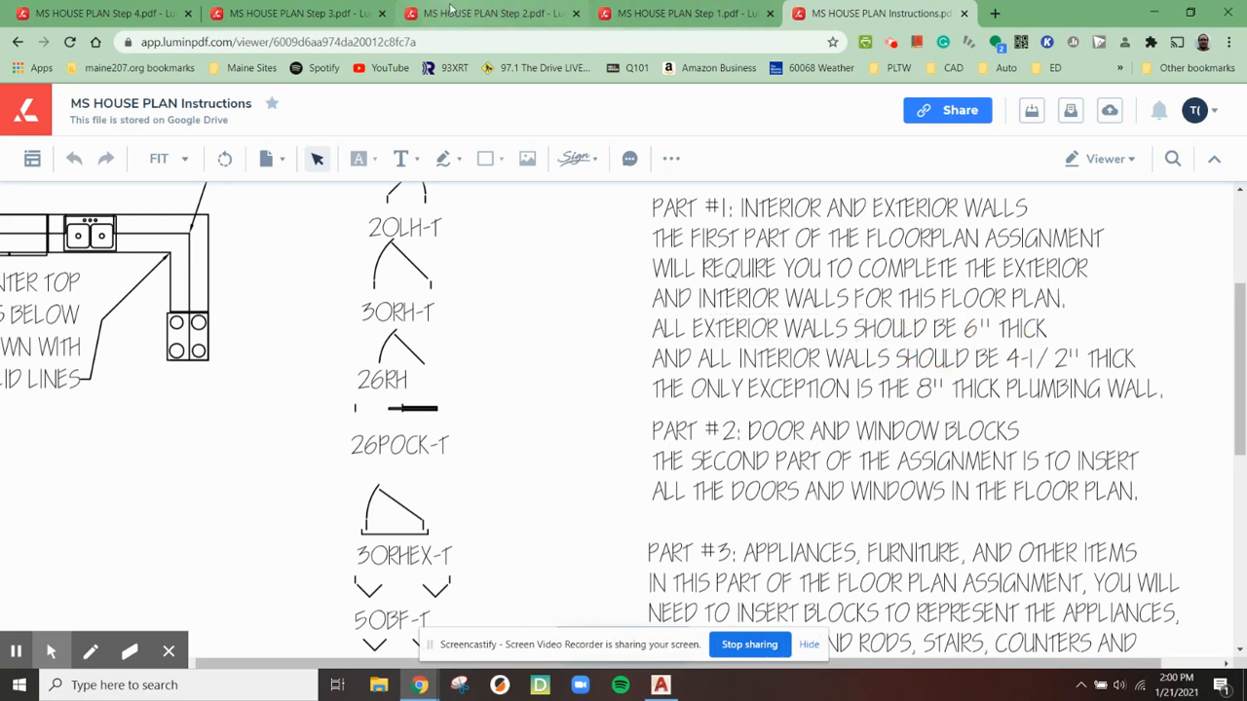
# Examine the MS HOUSE PLAN Step 1 PDF for the thickness and position of the first full-height wall from the left exterior wall
pyautogui.click(617, 8)
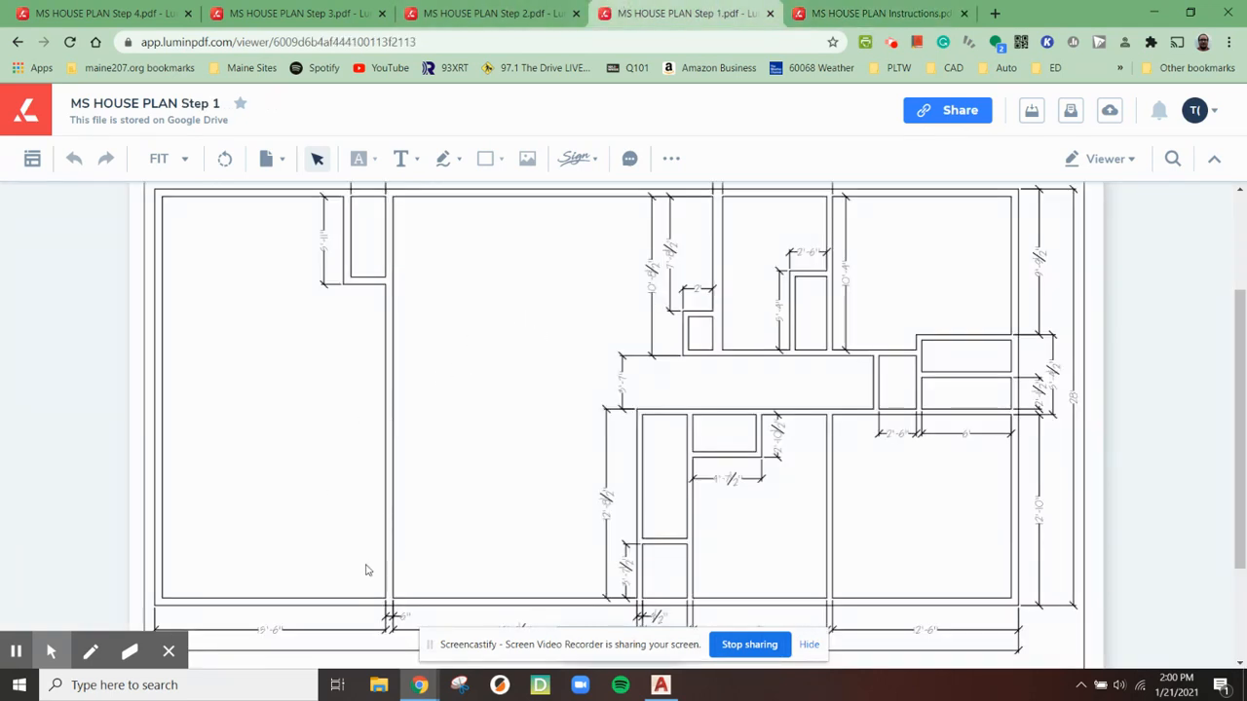
pyautogui.moveTo(354, 579); pyautogui.dragTo(417, 641)
pyautogui.scroll(1, 382, 304)
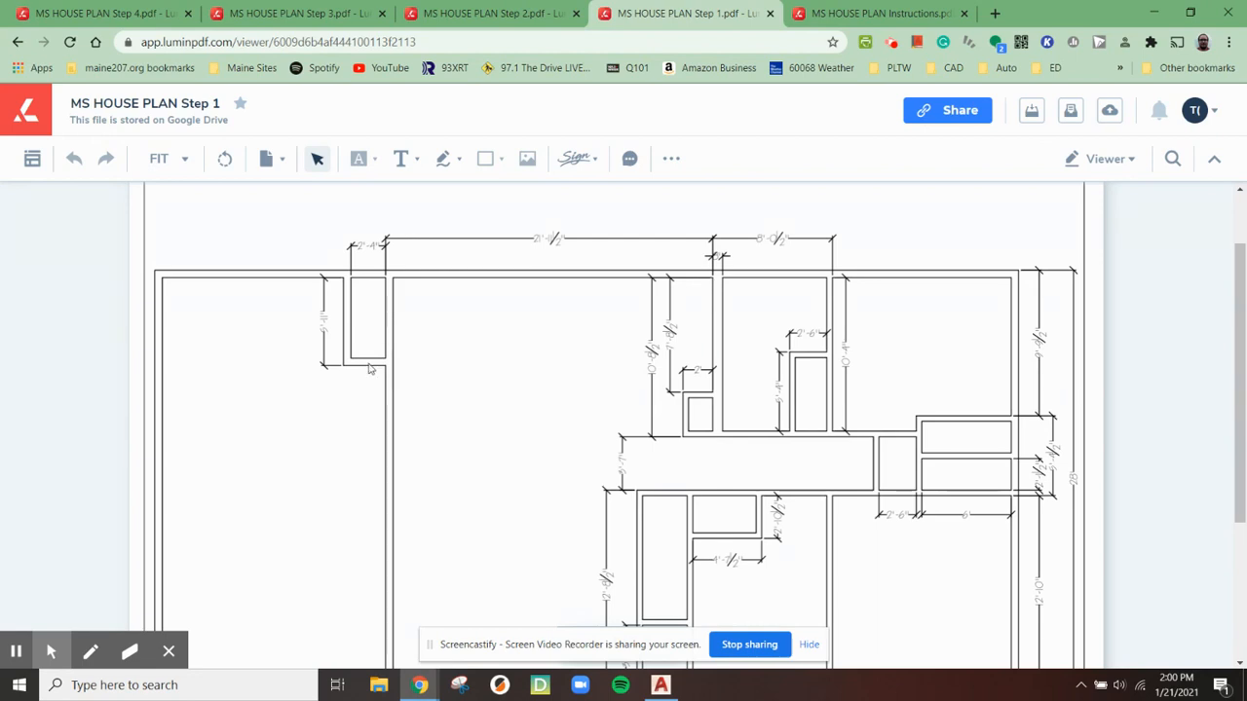
pyautogui.scroll(-1, 391, 467)
pyautogui.click(409, 437)
pyautogui.scroll(2, 394, 476)
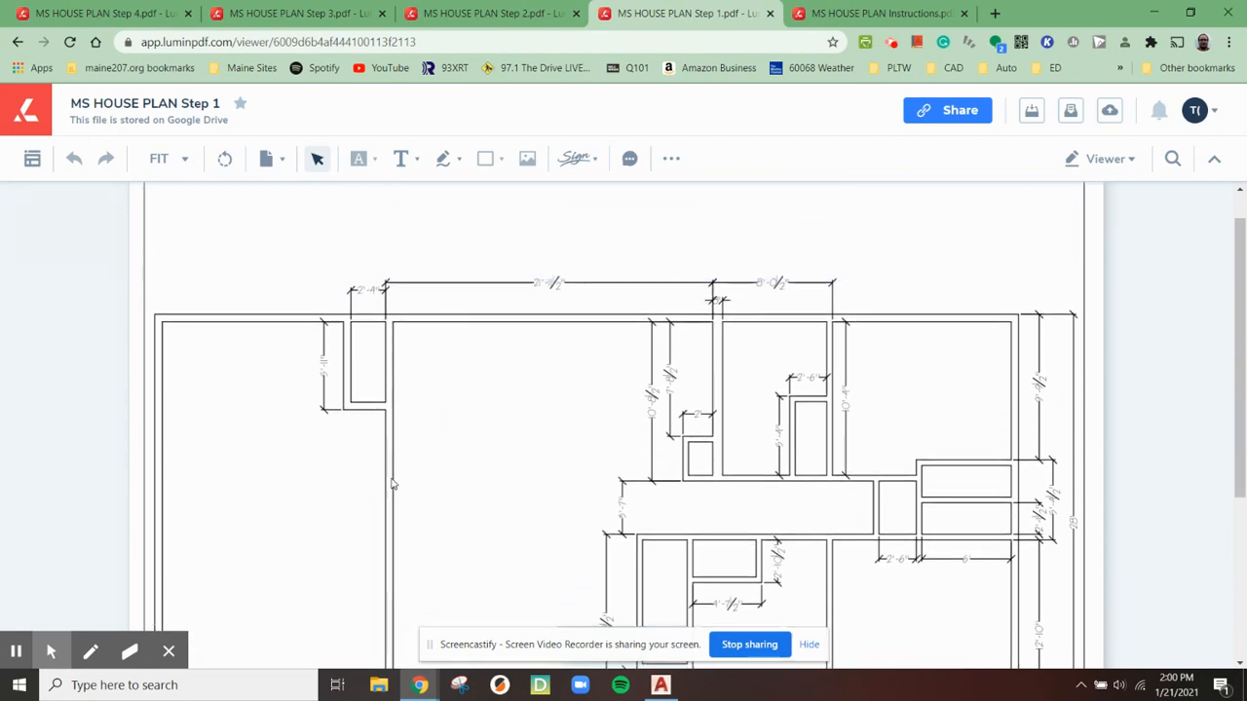
pyautogui.scroll(-3, 325, 596)
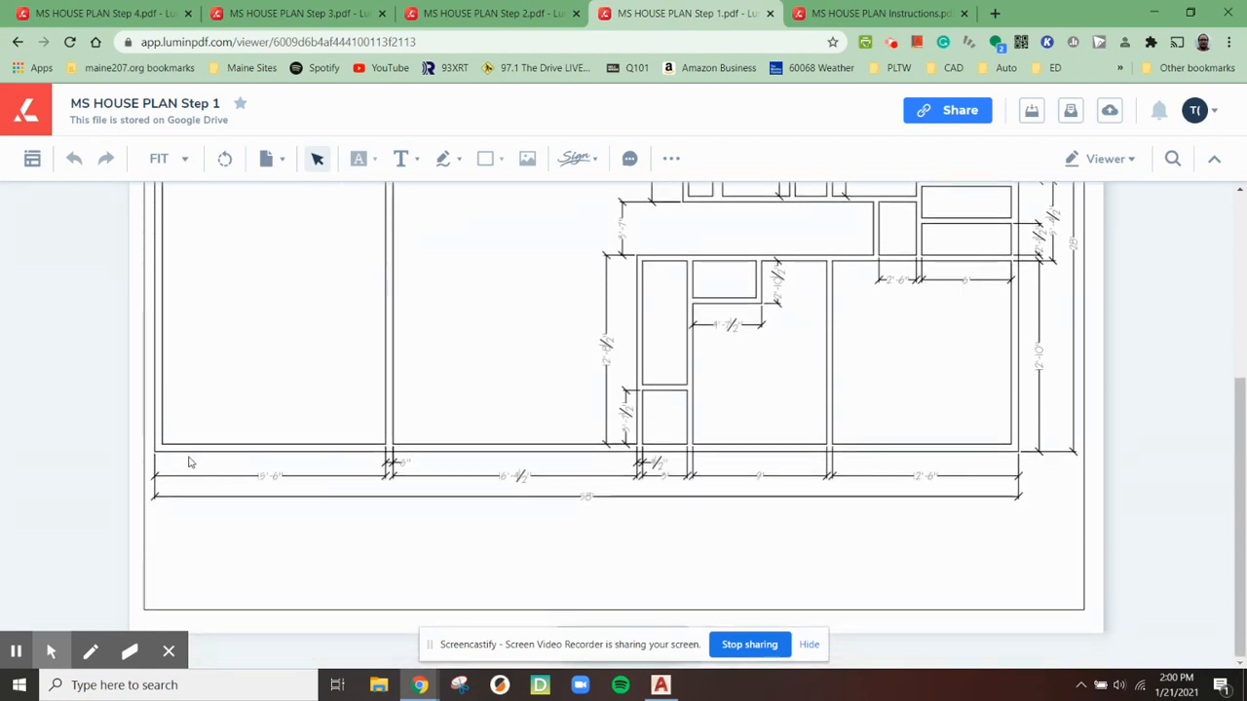
pyautogui.keyDown('ctrl'); pyautogui.scroll(4, 231, 477); pyautogui.keyUp('ctrl')
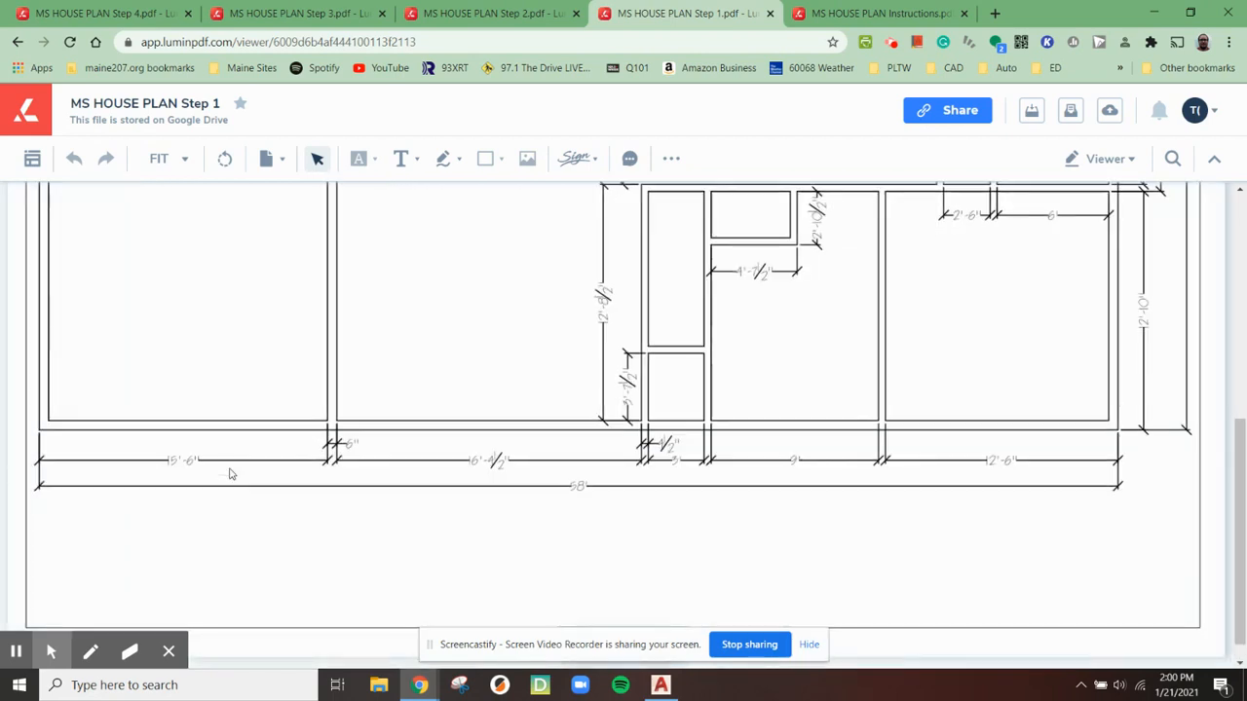
pyautogui.moveTo(271, 418); pyautogui.dragTo(201, 415, button='middle')
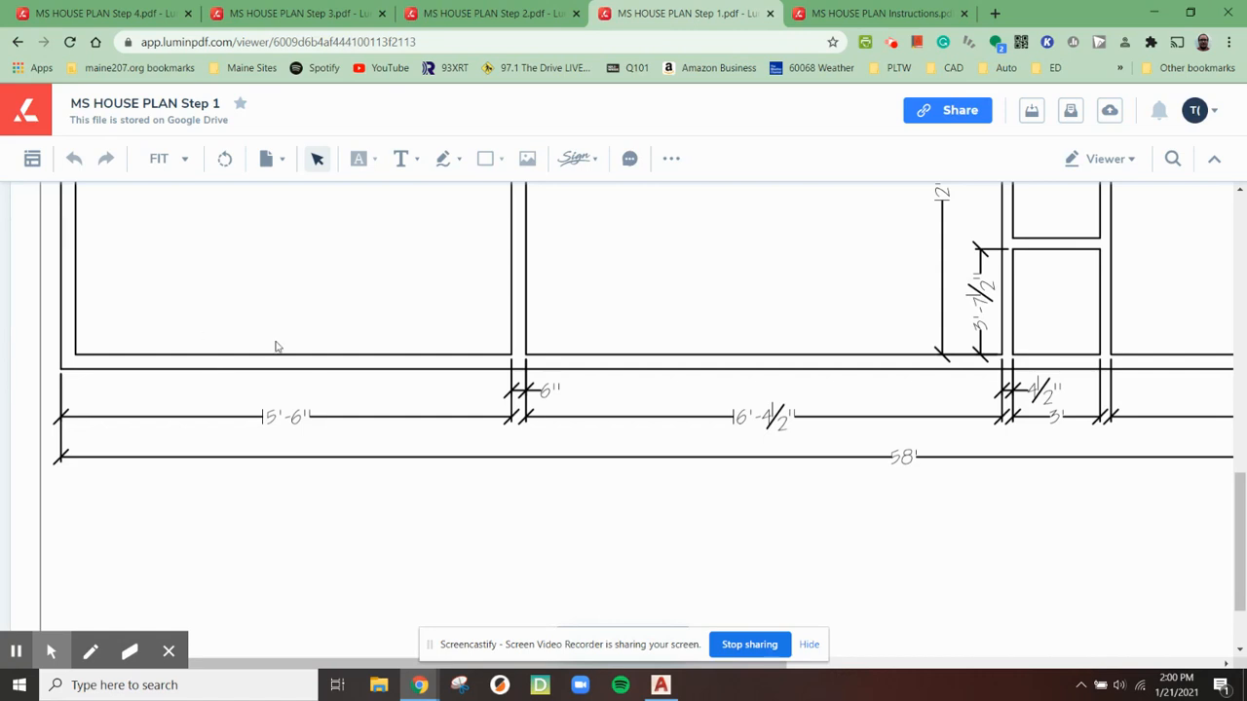
pyautogui.moveTo(202, 386); pyautogui.dragTo(355, 437)
pyautogui.moveTo(241, 383); pyautogui.dragTo(350, 455)
pyautogui.moveTo(36, 343); pyautogui.dragTo(89, 398)
pyautogui.moveTo(529, 379); pyautogui.dragTo(541, 385)
# Switch back to AutoCAD and offset the outer line of the left exterior wall 15'6" toward the inside of the house
pyautogui.click(1152, 13)
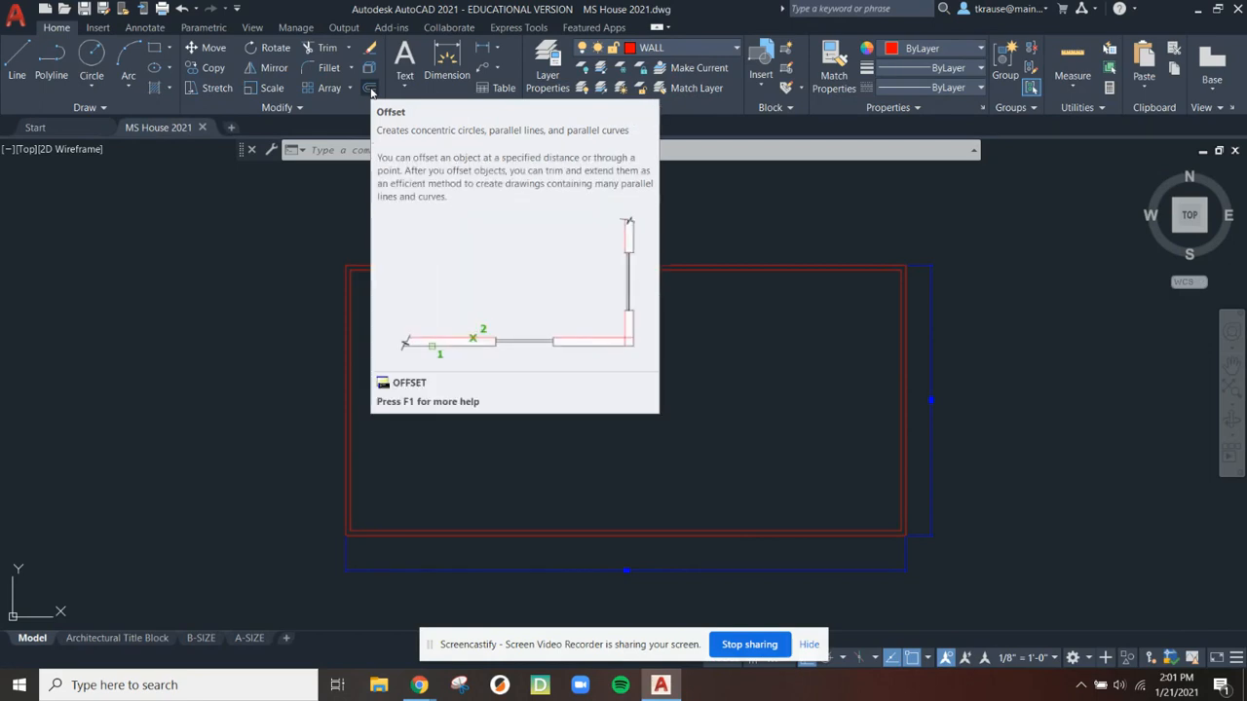
pyautogui.click(371, 91)
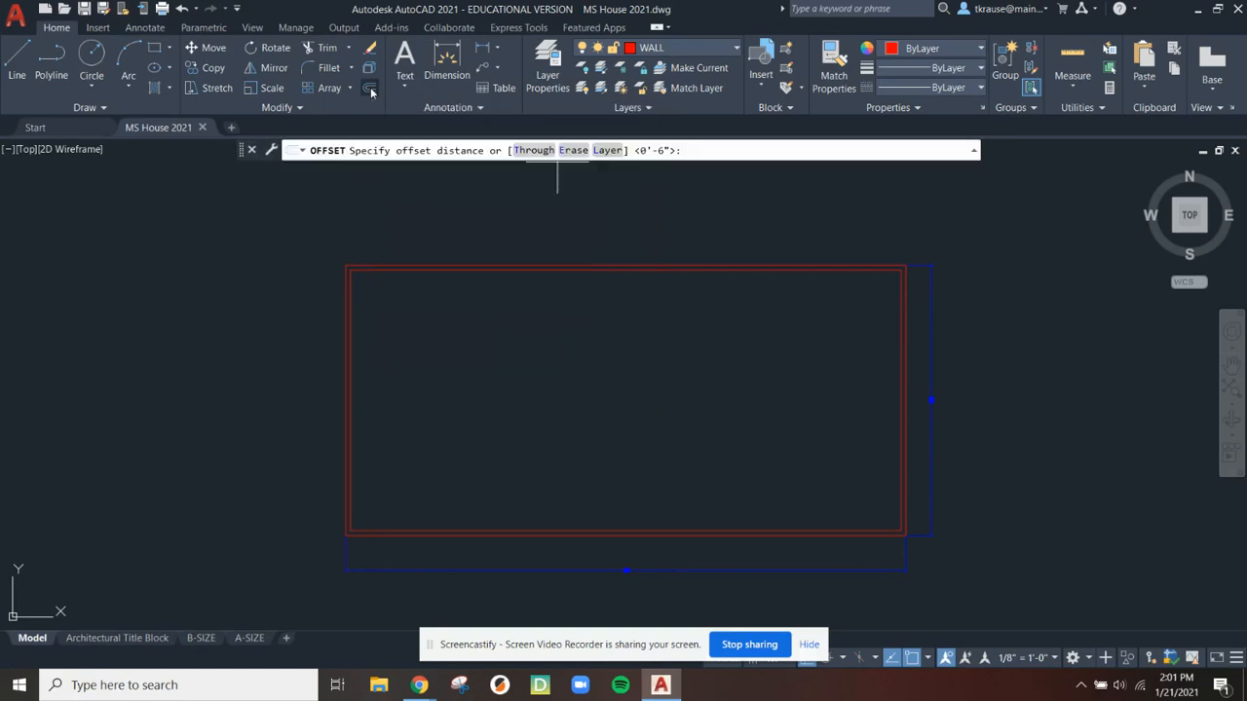
pyautogui.scroll(3, 352, 400)
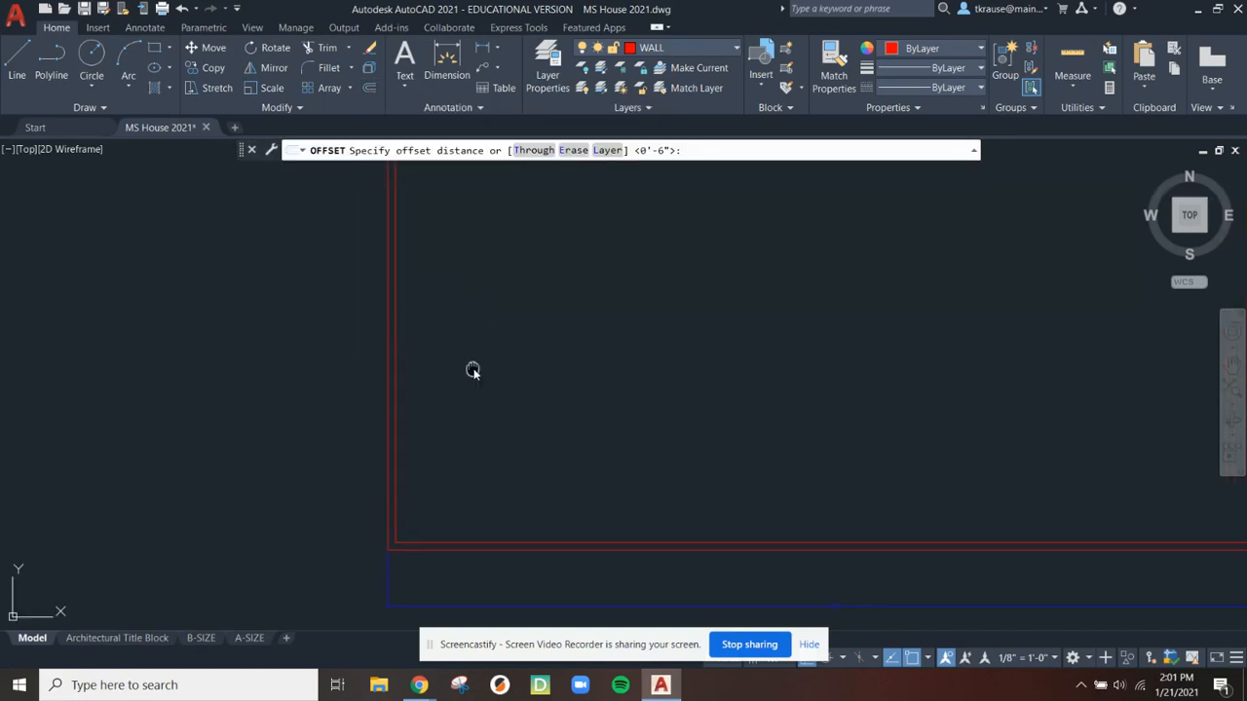
pyautogui.moveTo(473, 367); pyautogui.dragTo(556, 272, button='middle')
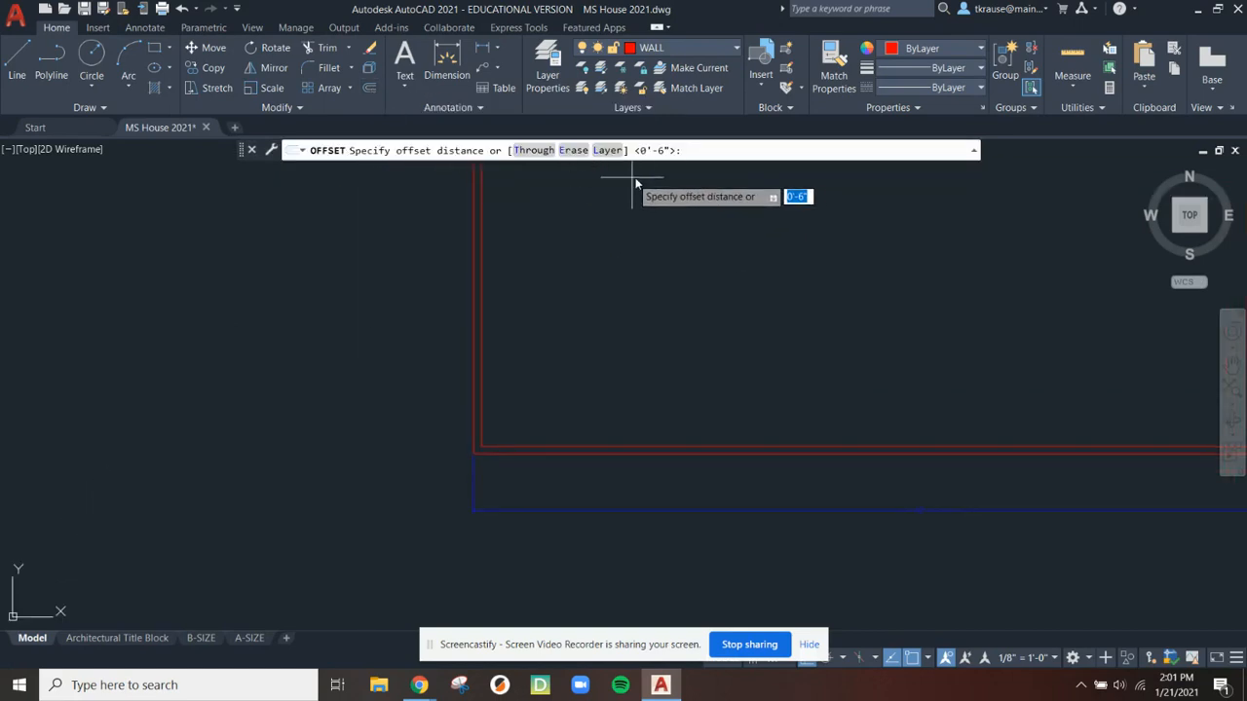
pyautogui.write("15'")
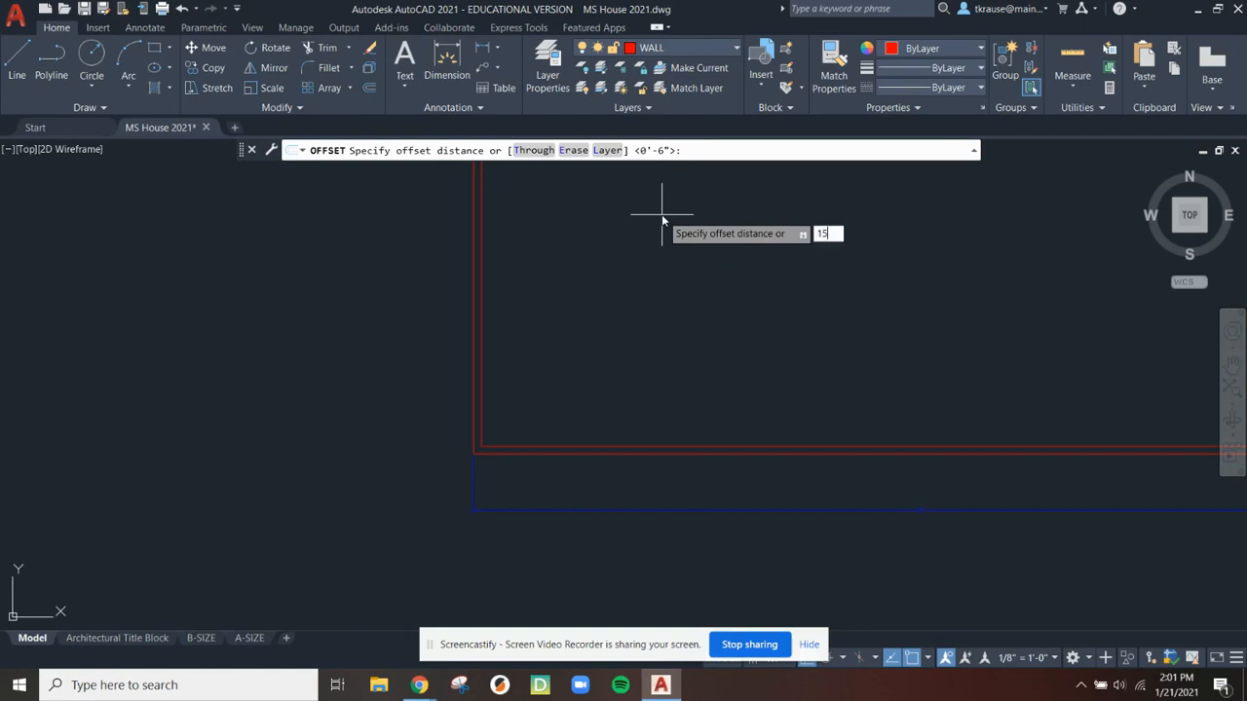
pyautogui.write('6')
pyautogui.press('Return')
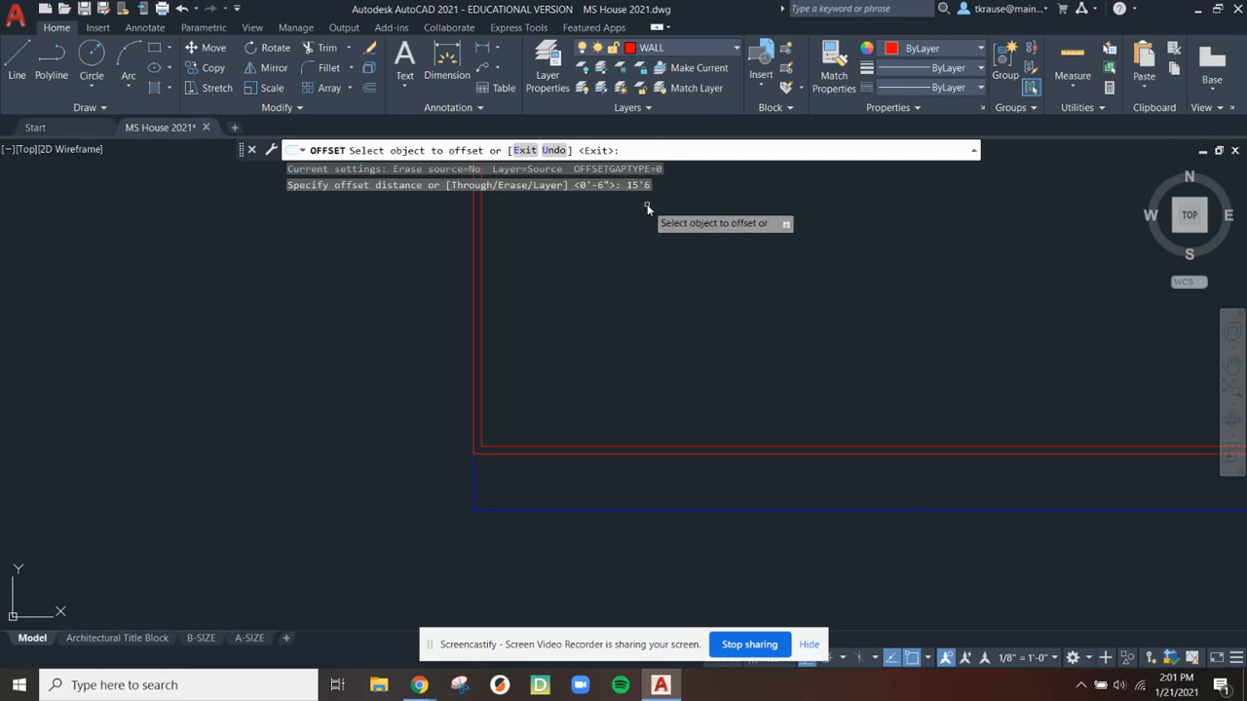
pyautogui.click(474, 253)
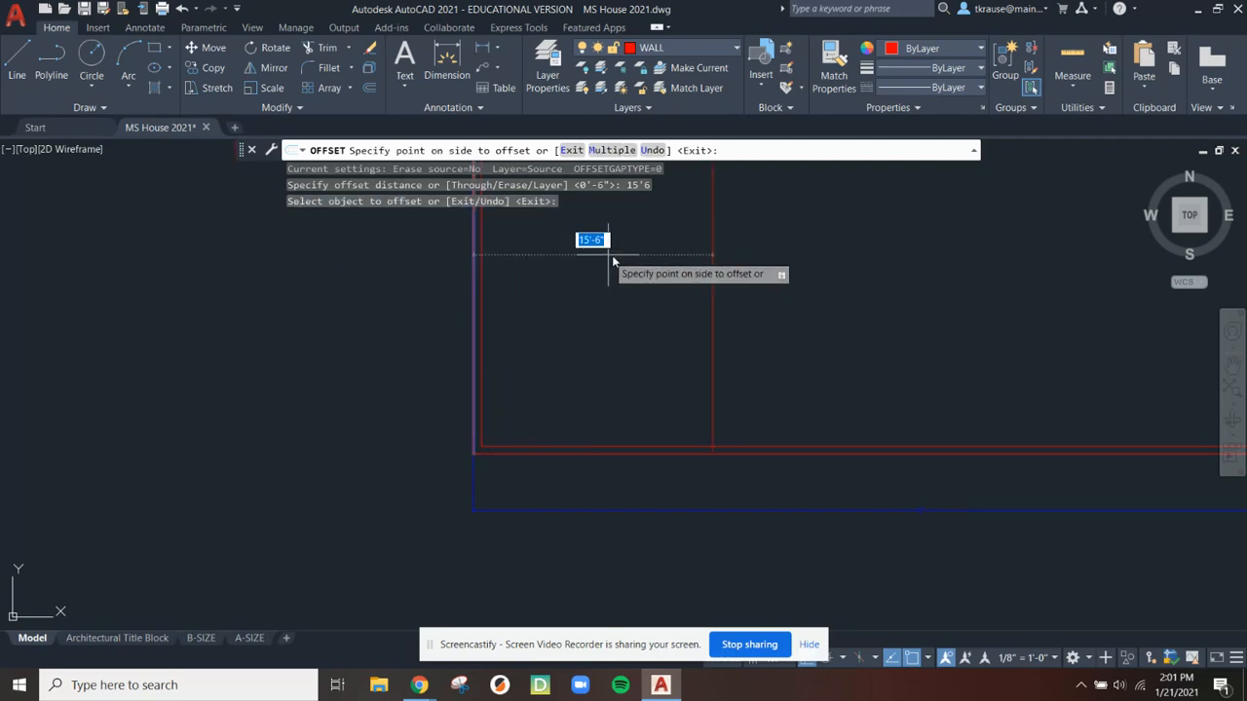
pyautogui.click(796, 271)
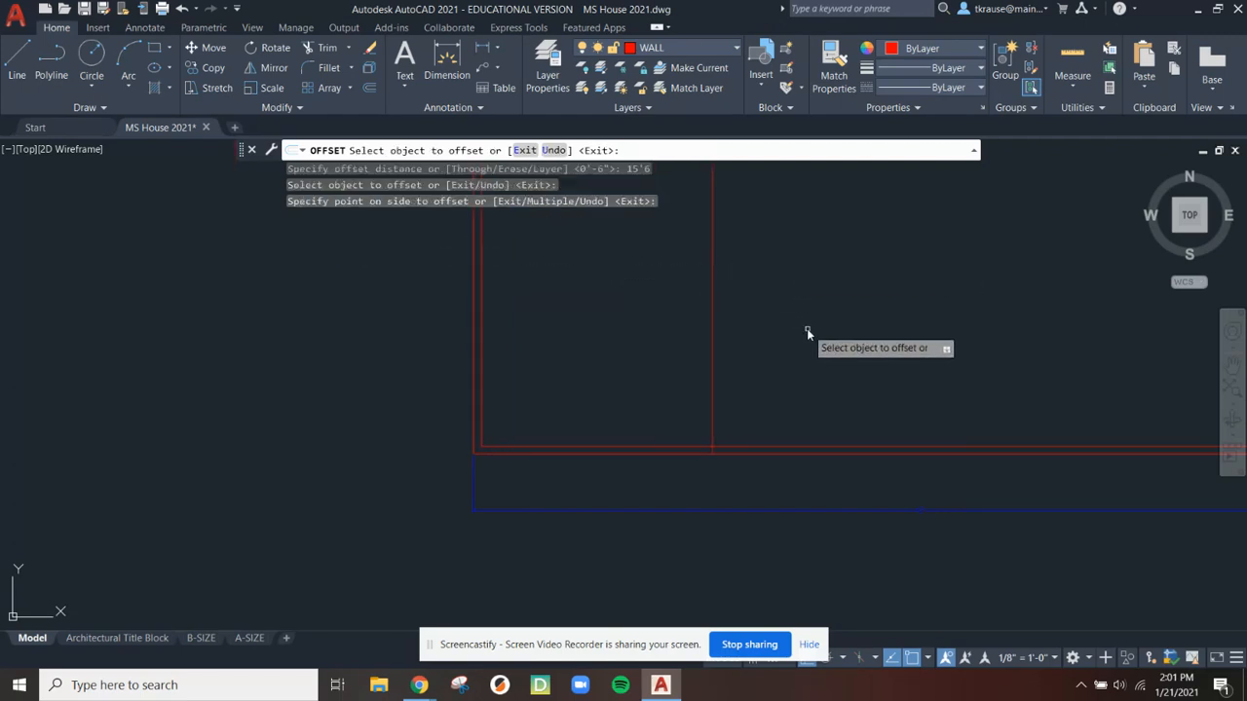
pyautogui.press('Escape')
# Check the distance from the house's lower-left outer corner to the new wall line with a linear dimension, without placing it
pyautogui.moveTo(704, 370); pyautogui.dragTo(732, 315, button='middle')
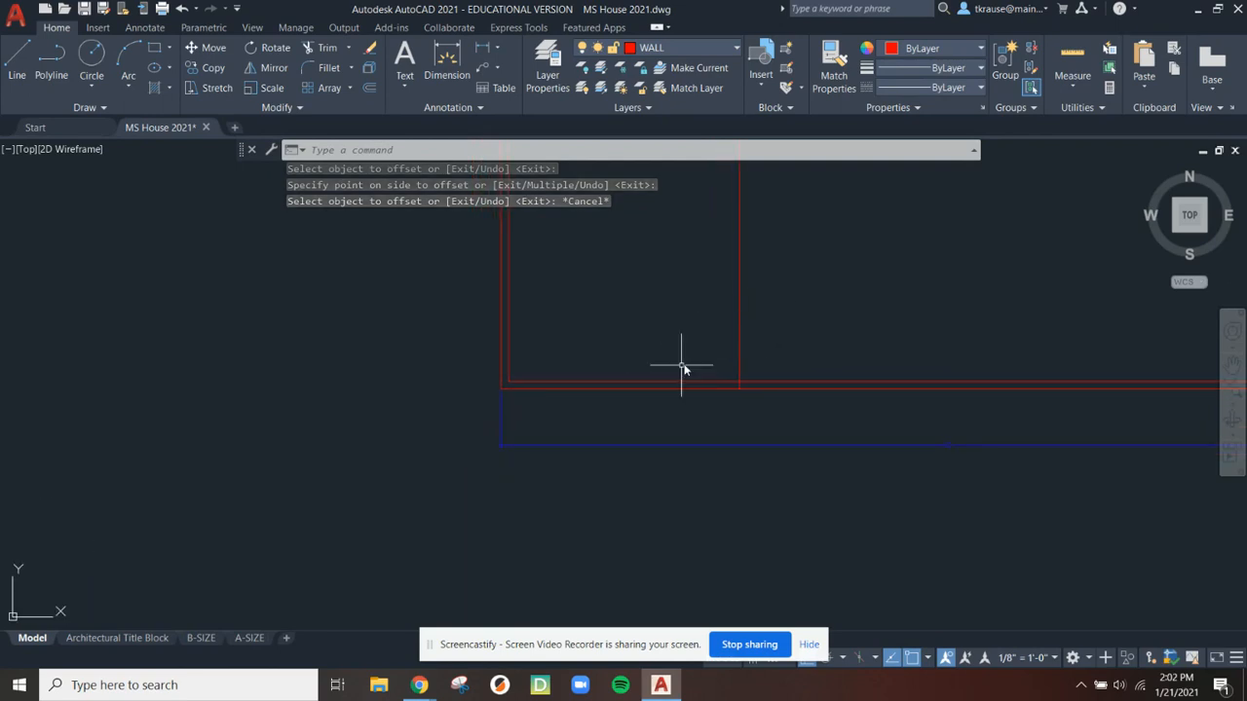
pyautogui.scroll(4, 667, 375)
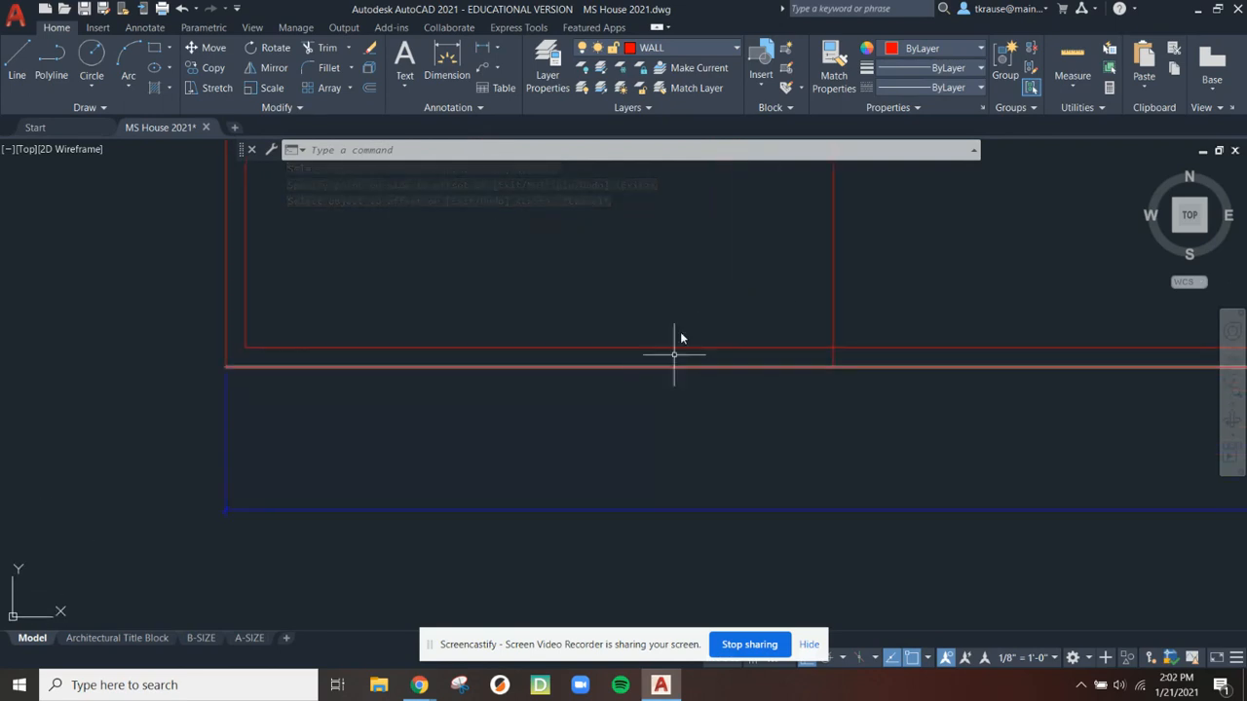
pyautogui.click(482, 46)
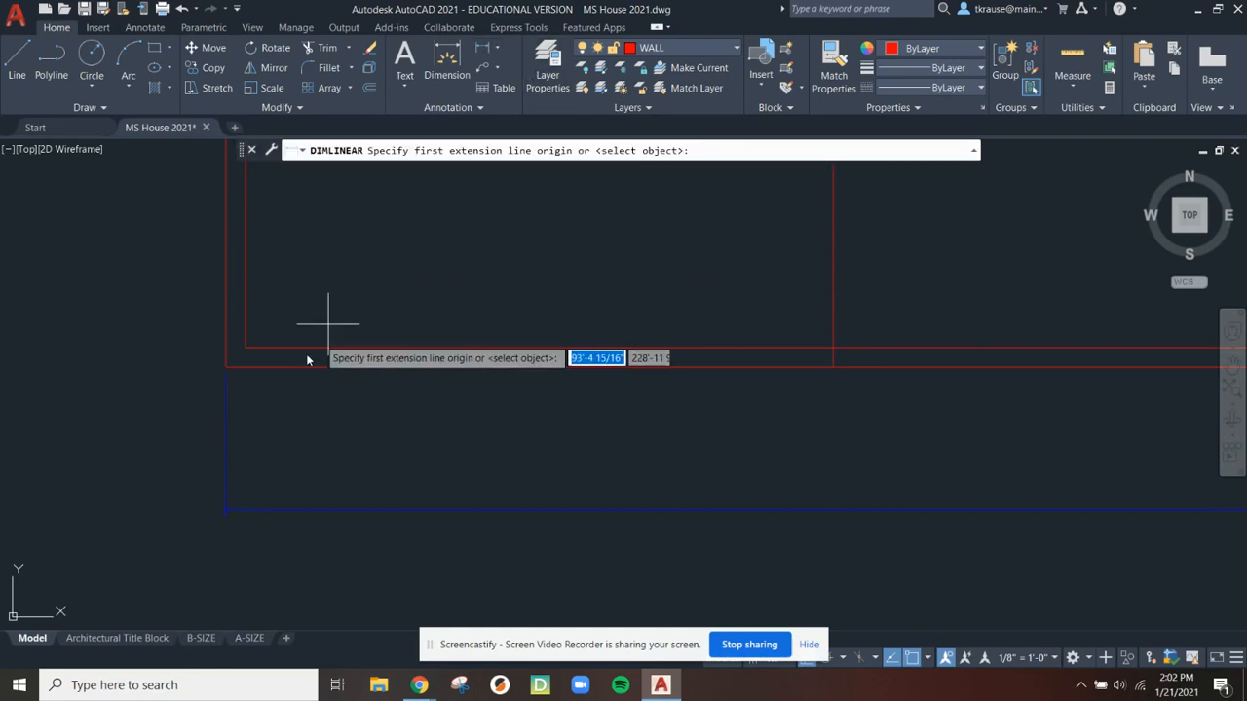
pyautogui.click(229, 369)
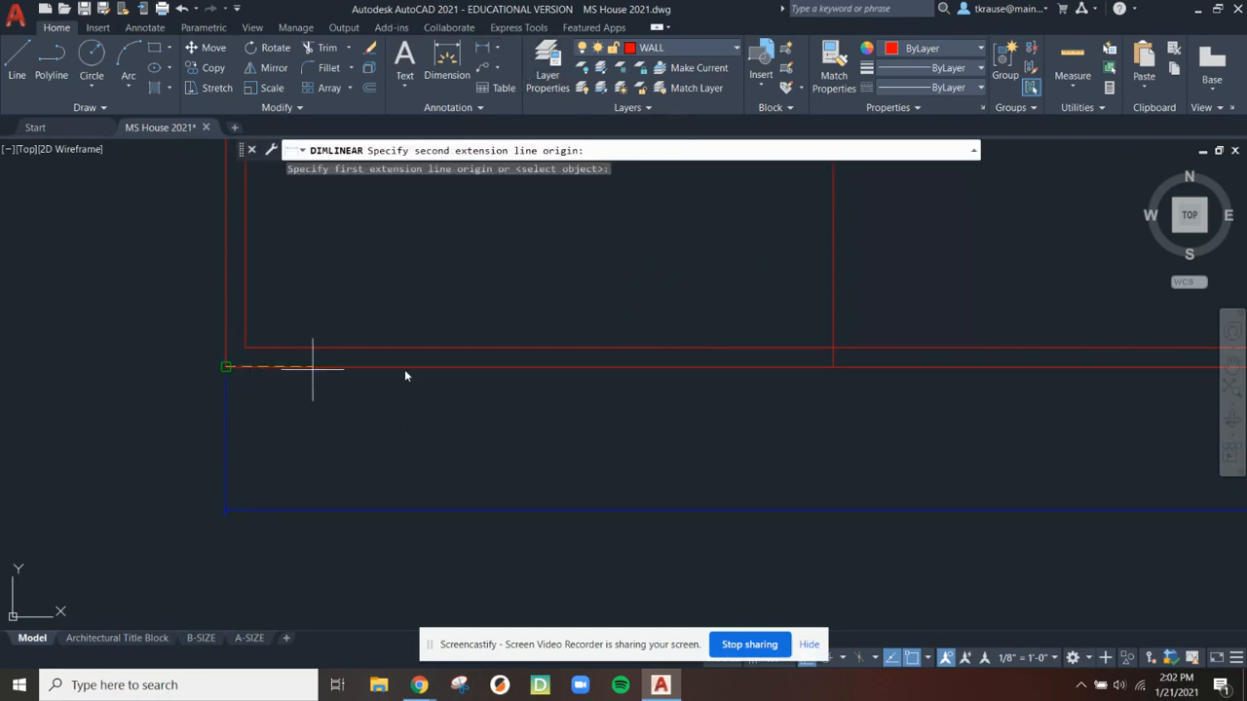
pyautogui.click(835, 367)
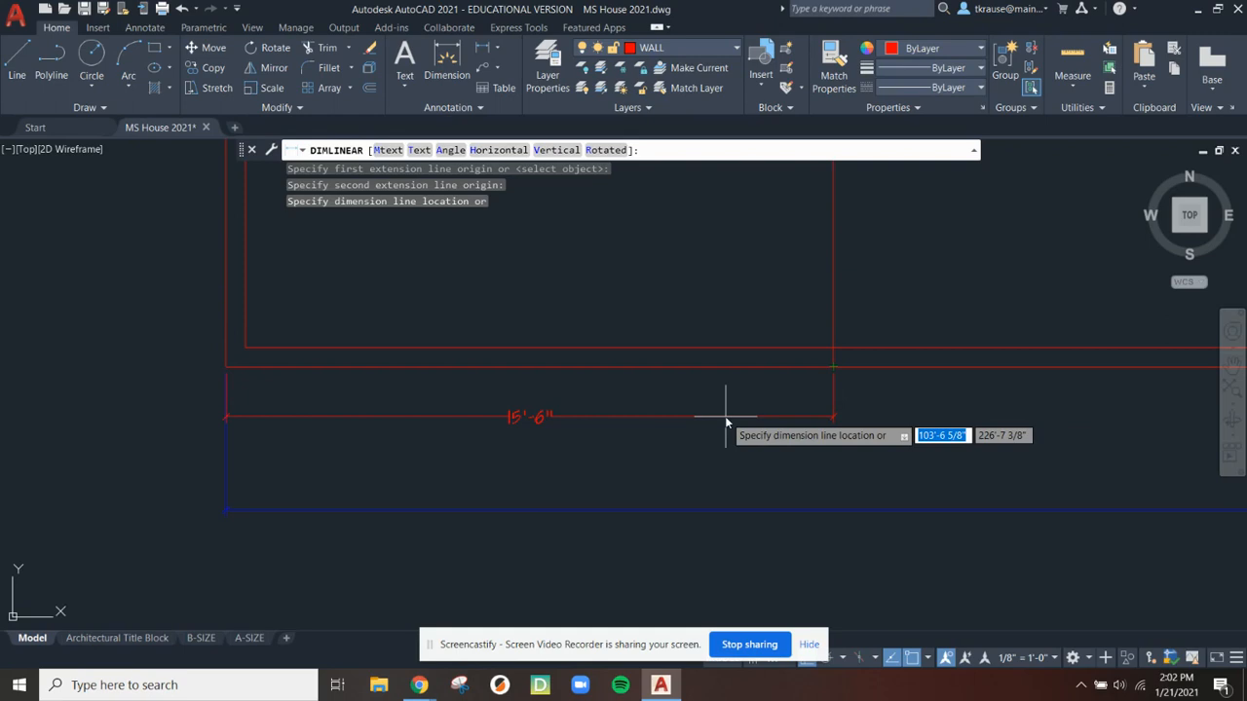
pyautogui.press('Escape')
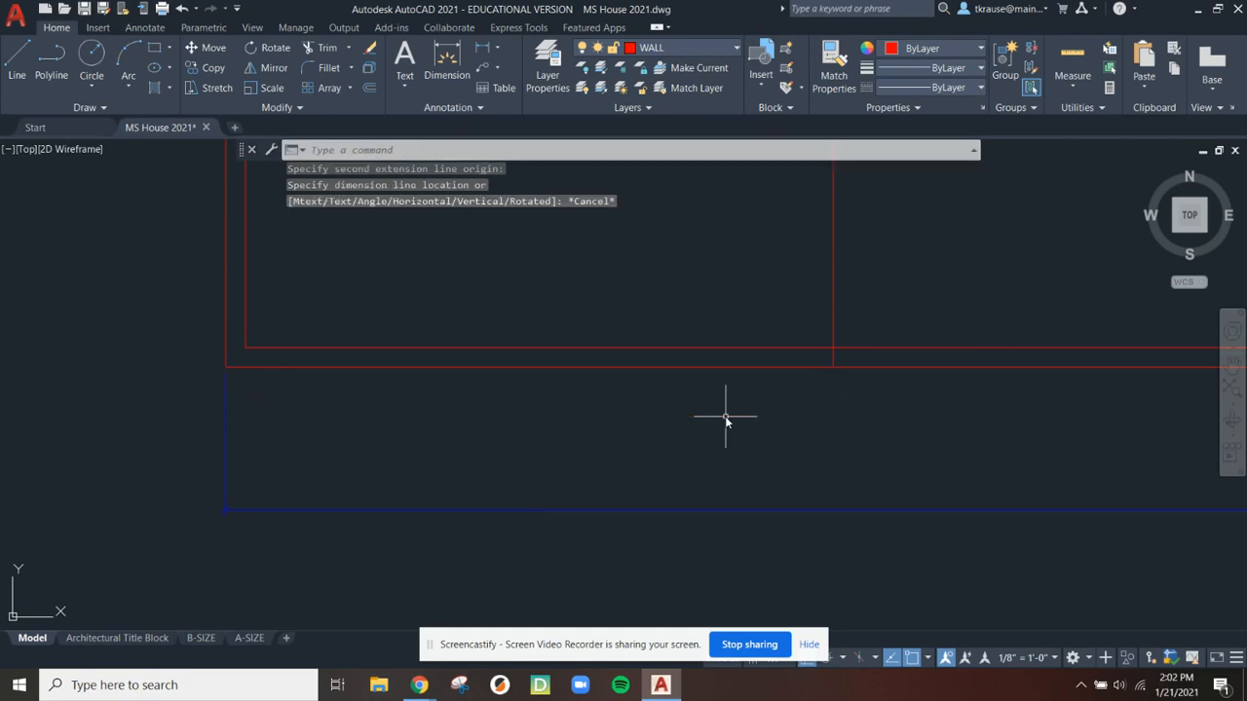
# Switch to the MS HOUSE PLAN Step 1 PDF in Chrome and examine the first full-height interior wall's thickness and its upper end
pyautogui.scroll(-2, 891, 278)
pyautogui.moveTo(890, 278); pyautogui.dragTo(663, 448, button='middle')
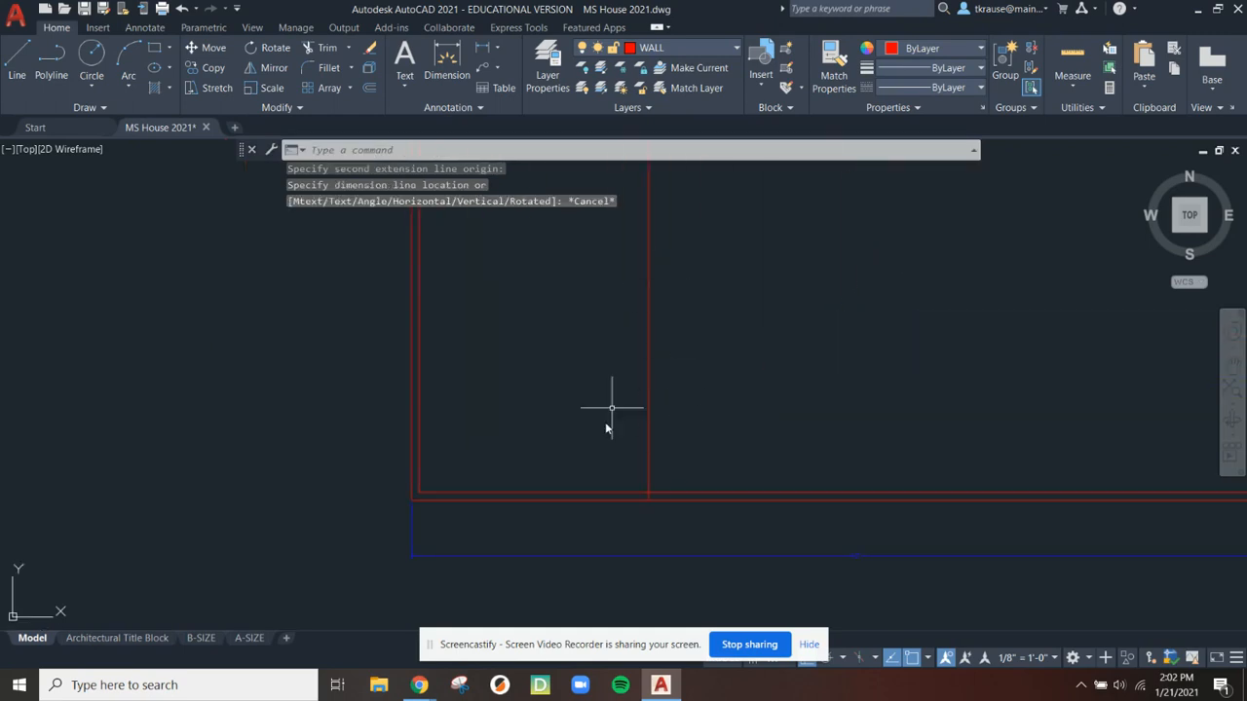
pyautogui.moveTo(420, 686)
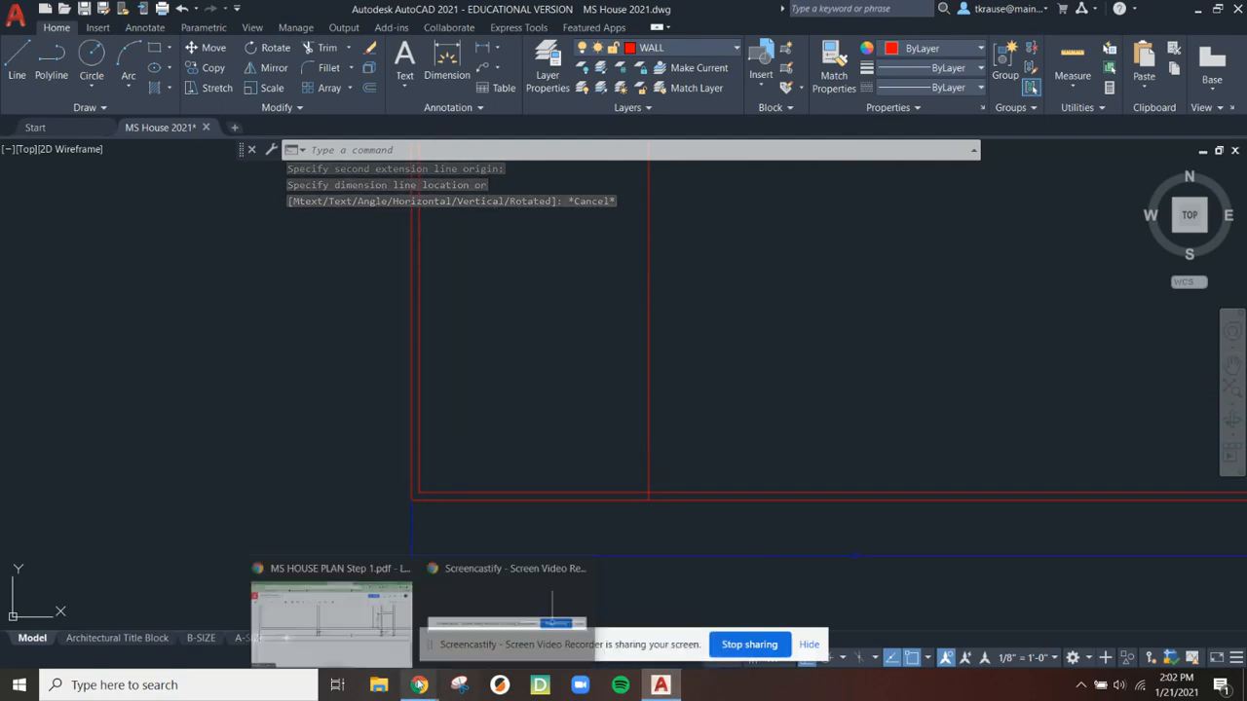
pyautogui.click(381, 633)
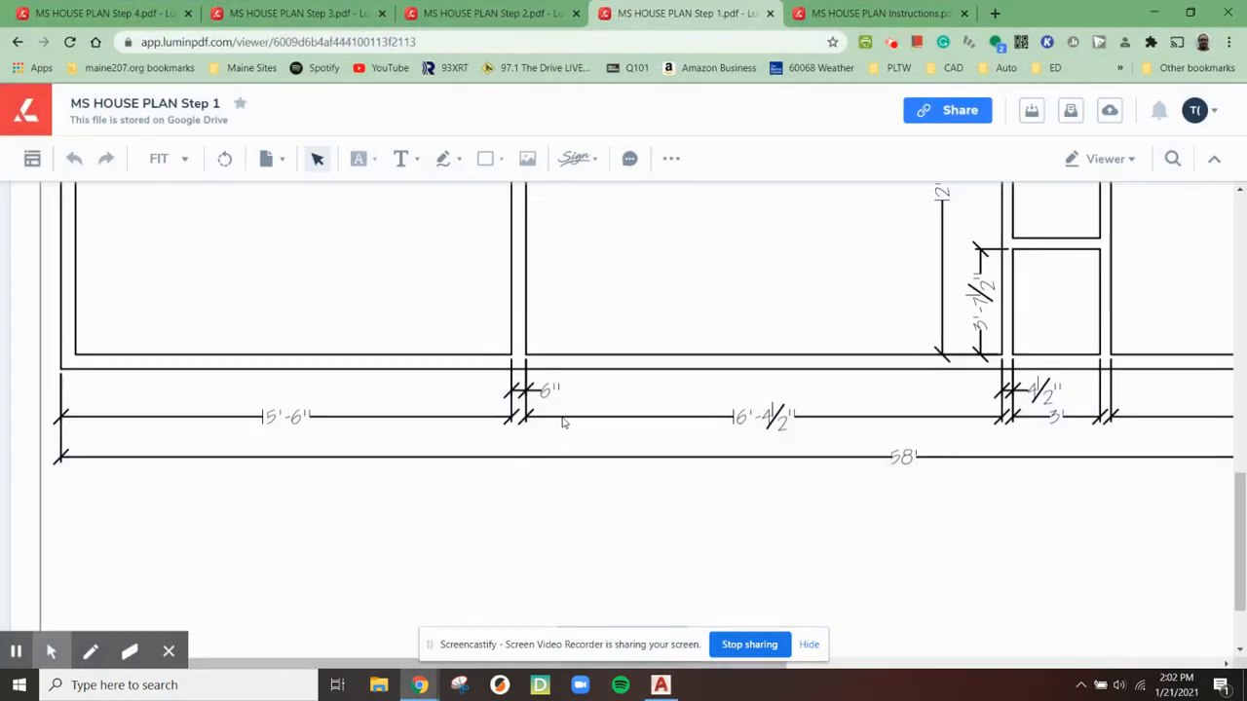
pyautogui.scroll(3, 562, 423)
pyautogui.scroll(-1, 562, 422)
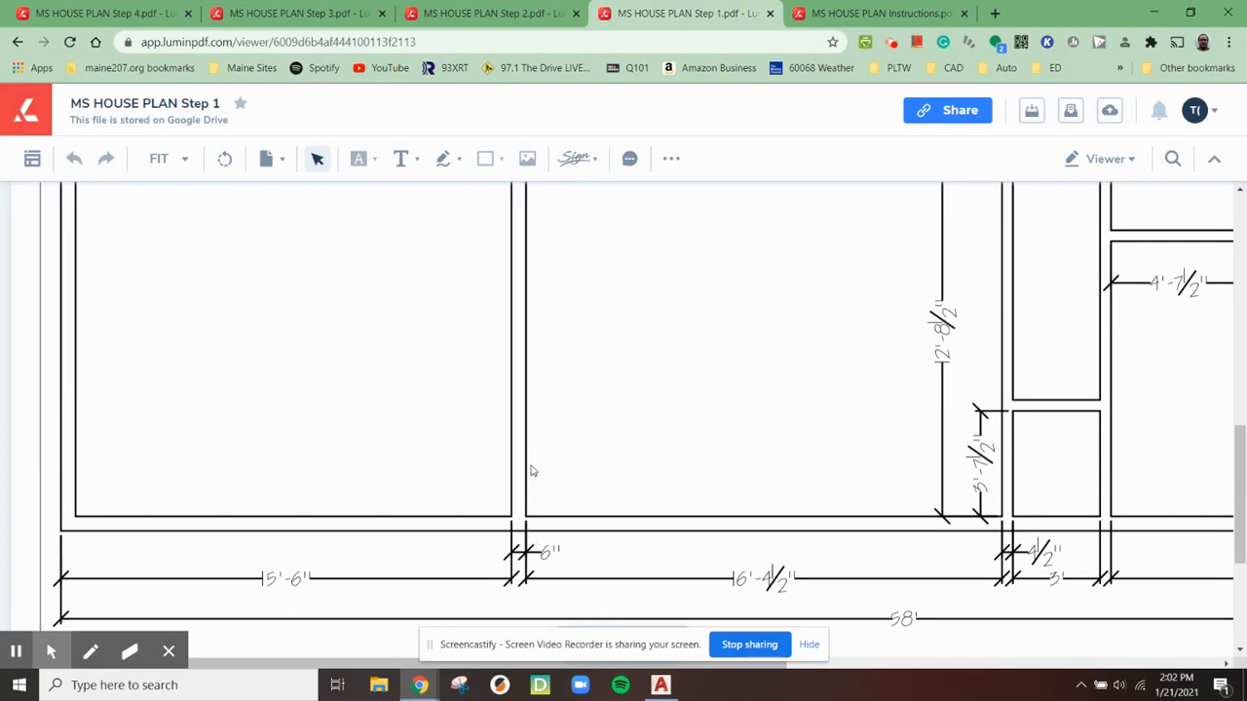
pyautogui.scroll(5, 535, 435)
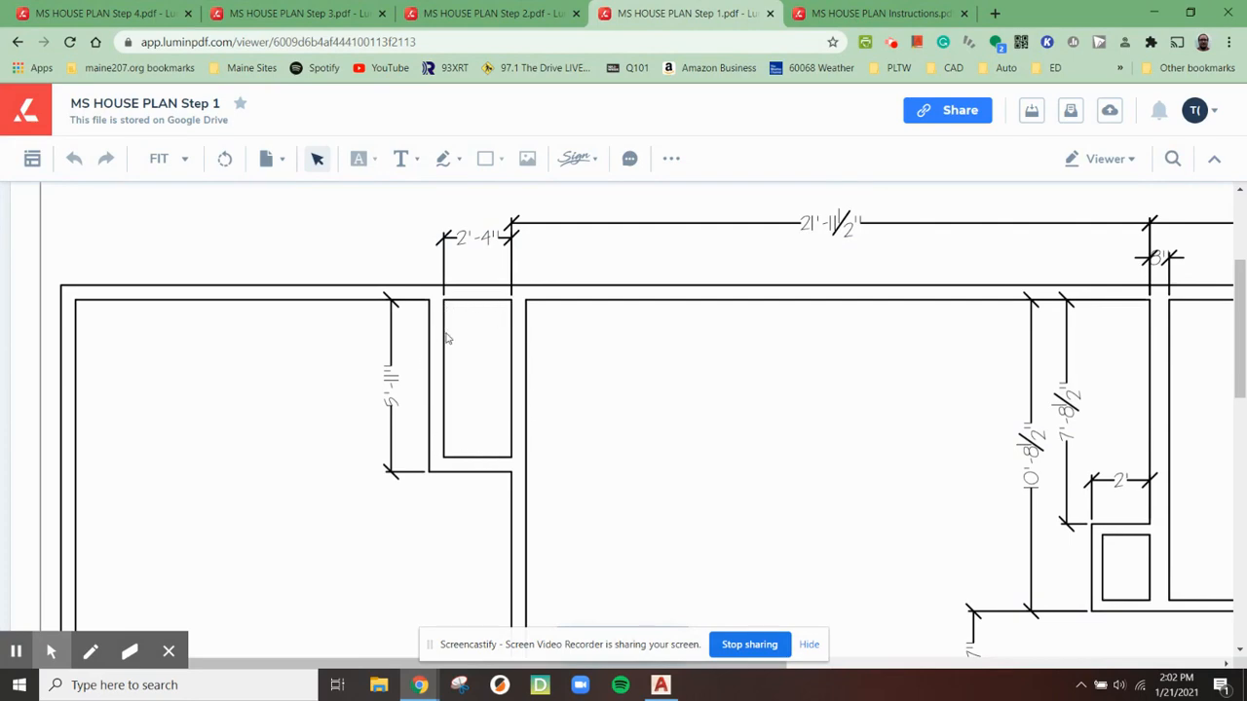
# Switch back to AutoCAD and offset the interior wall line 6" to the right to give the wall its thickness
pyautogui.click(660, 685)
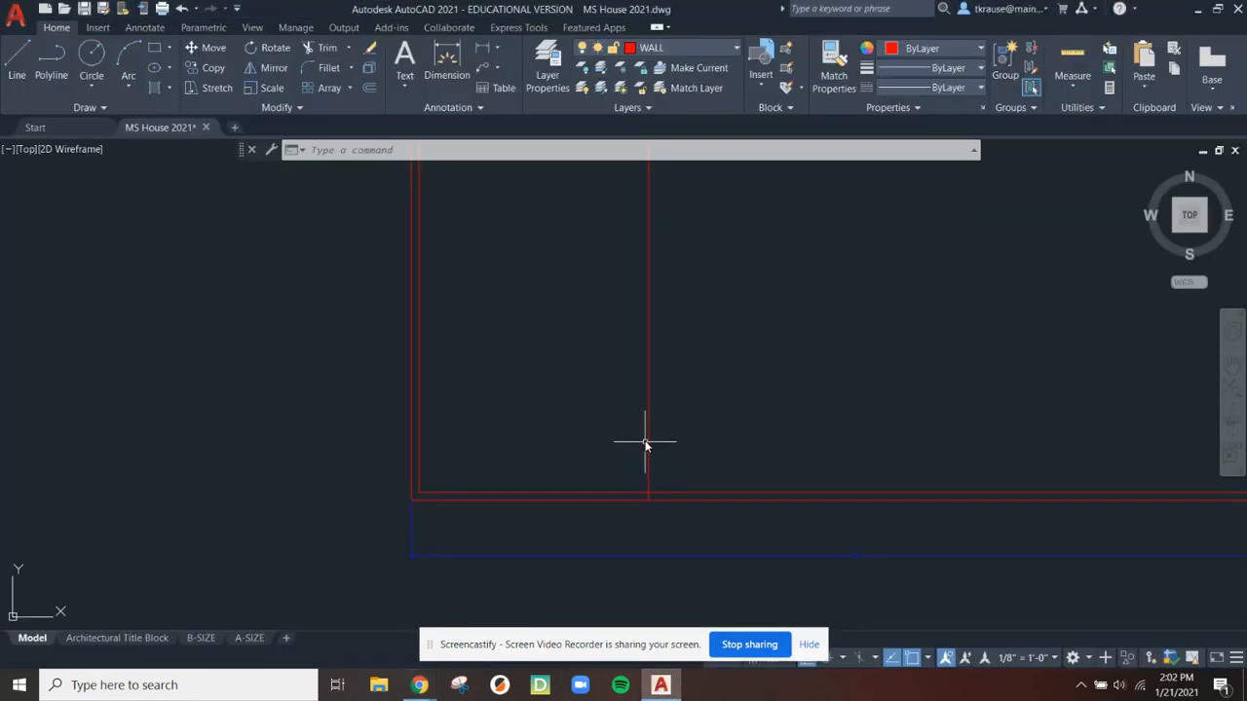
pyautogui.scroll(-3, 646, 397)
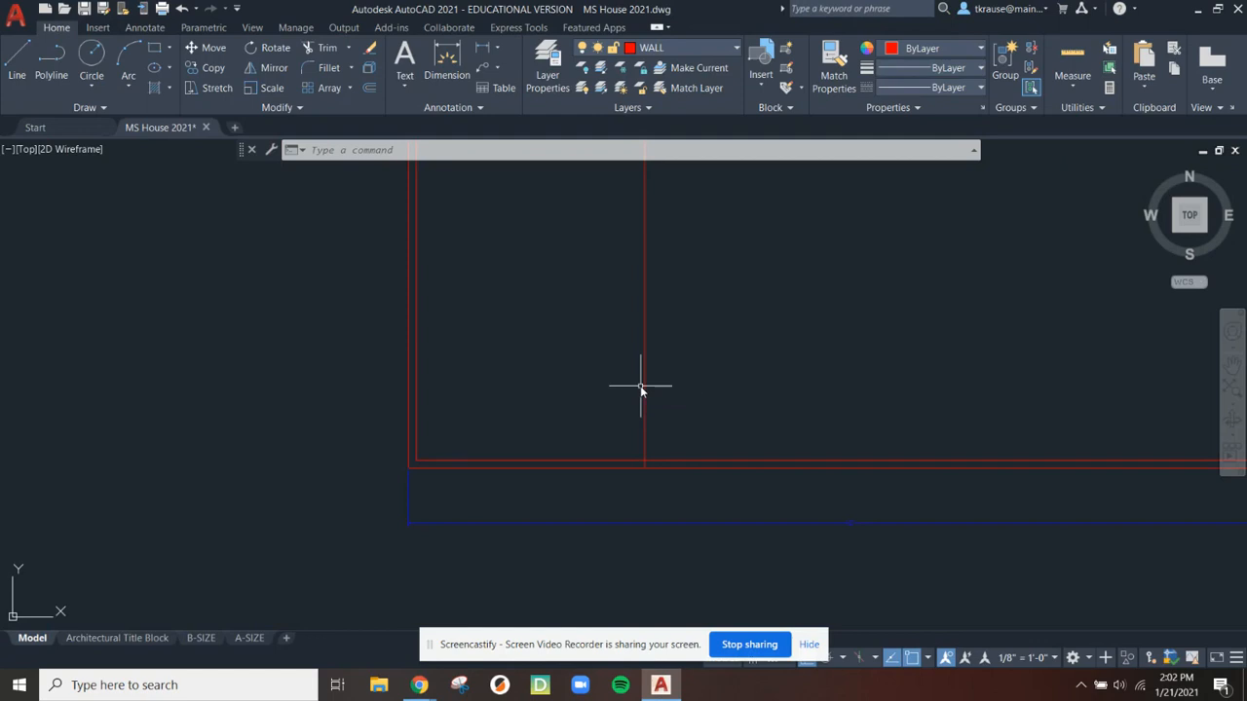
pyautogui.write('o')
pyautogui.press('Return')
pyautogui.write('6')
pyautogui.press('Return')
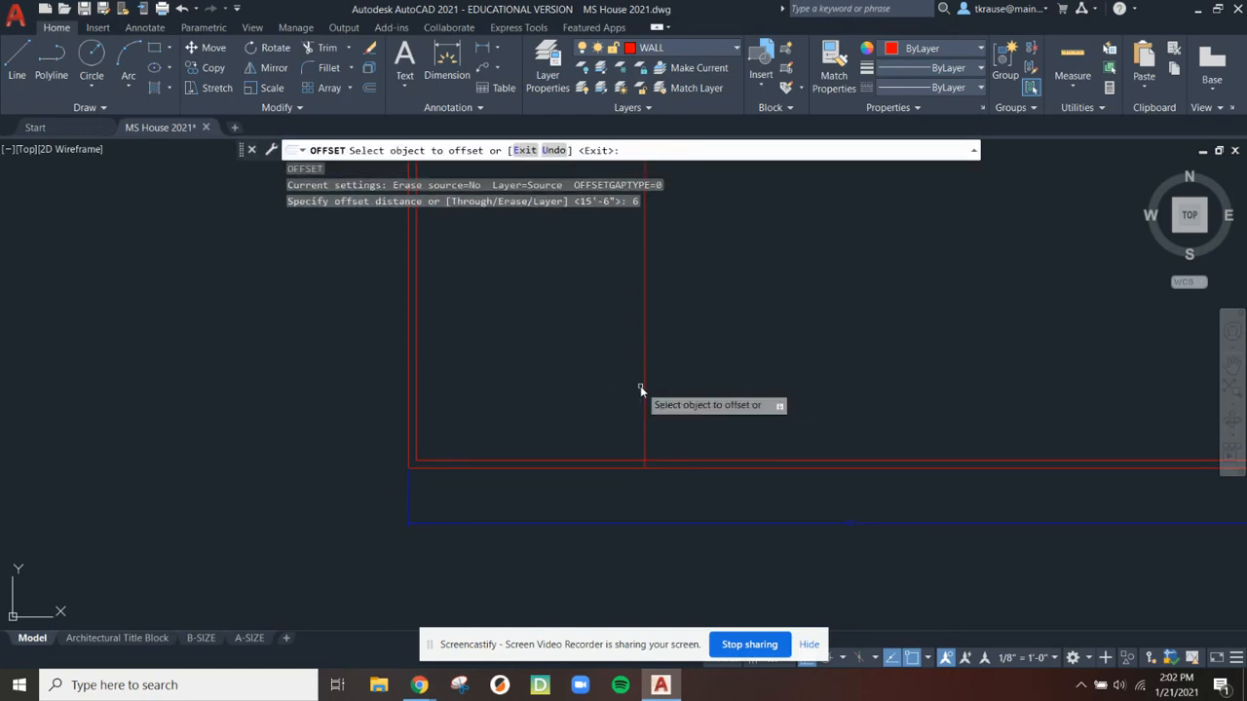
pyautogui.click(643, 296)
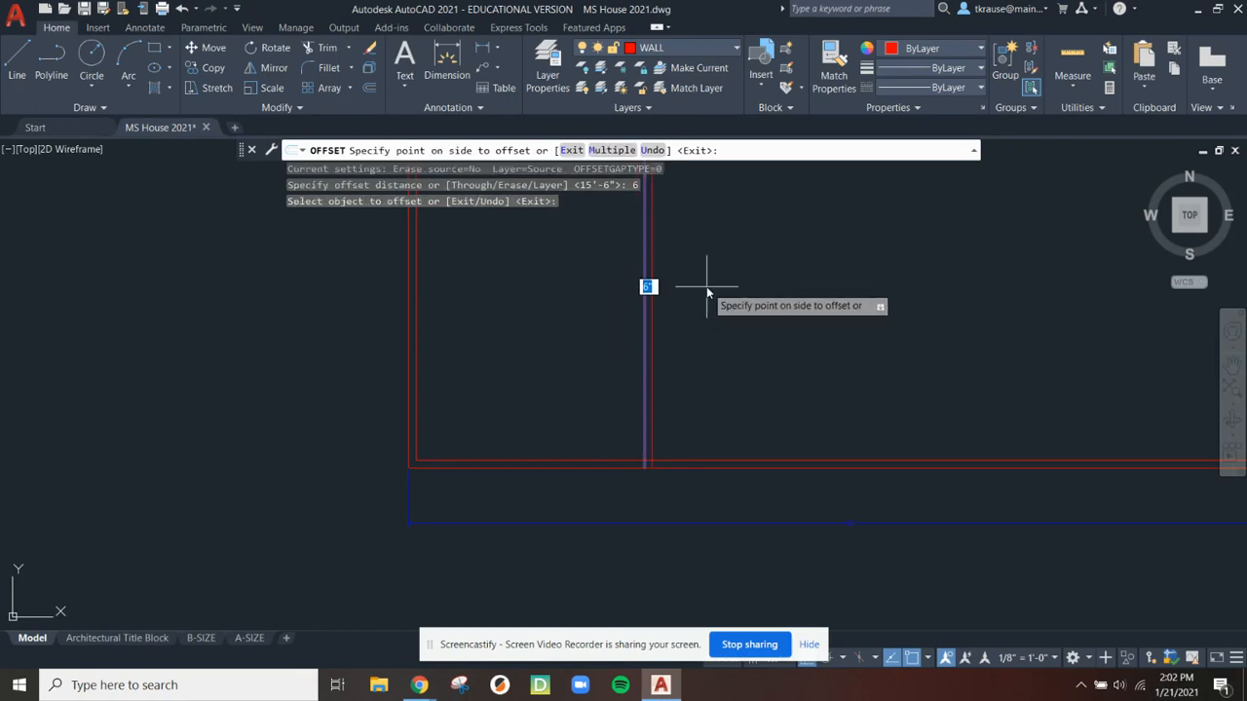
pyautogui.click(770, 286)
pyautogui.press('Escape')
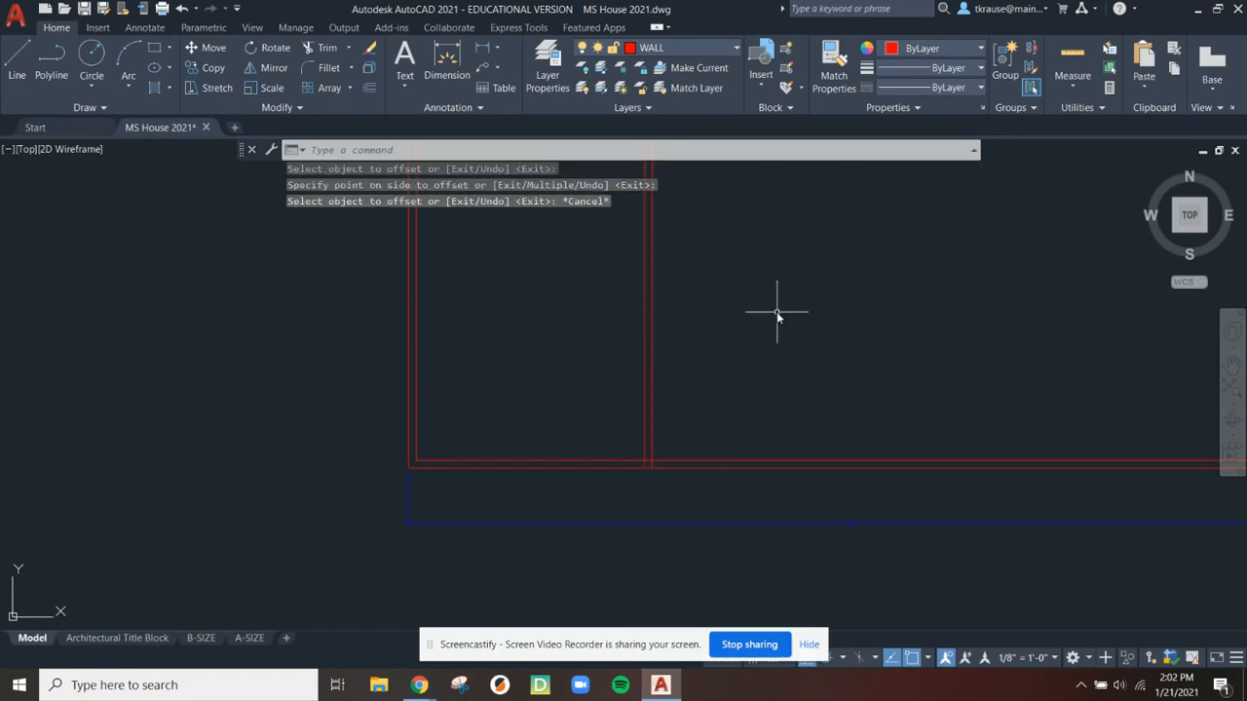
# Switch to the MS HOUSE PLAN Step 1 PDF in Chrome and examine how the small closet's side wall is dimensioned from the full-height wall
pyautogui.moveTo(774, 289); pyautogui.dragTo(742, 554, button='middle')
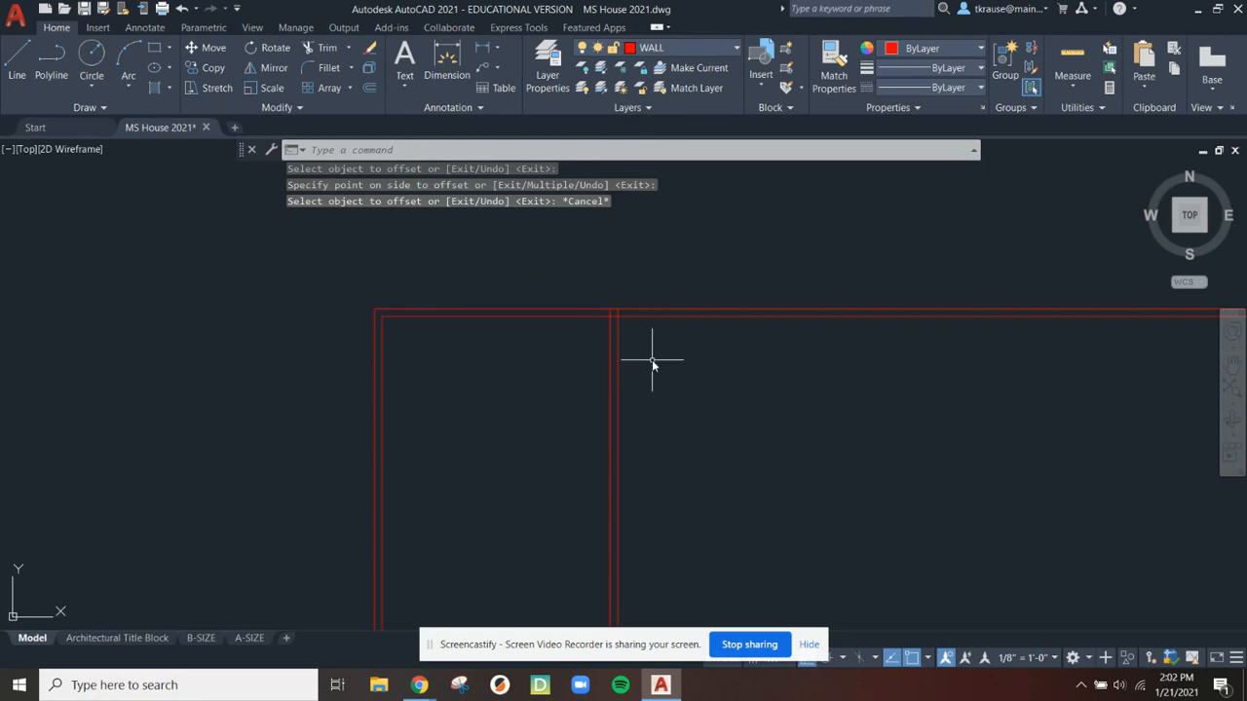
pyautogui.scroll(2, 647, 372)
pyautogui.scroll(2, 647, 372)
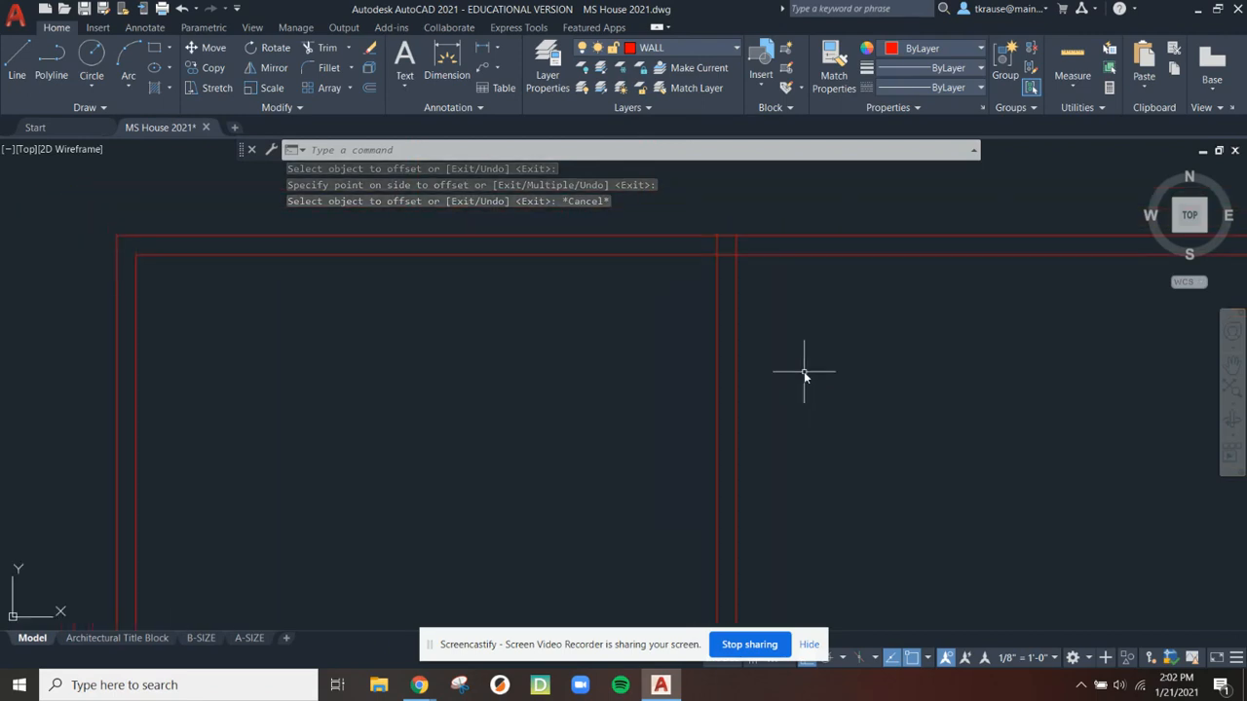
pyautogui.moveTo(418, 684)
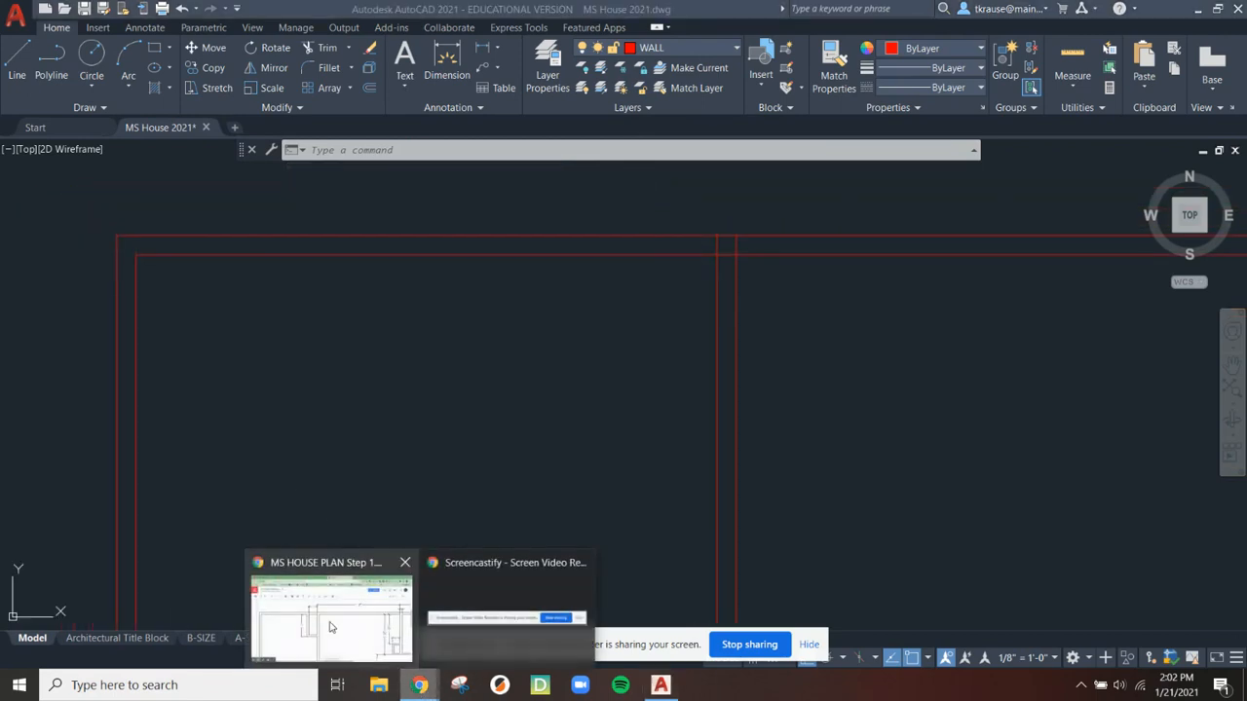
pyautogui.click(329, 627)
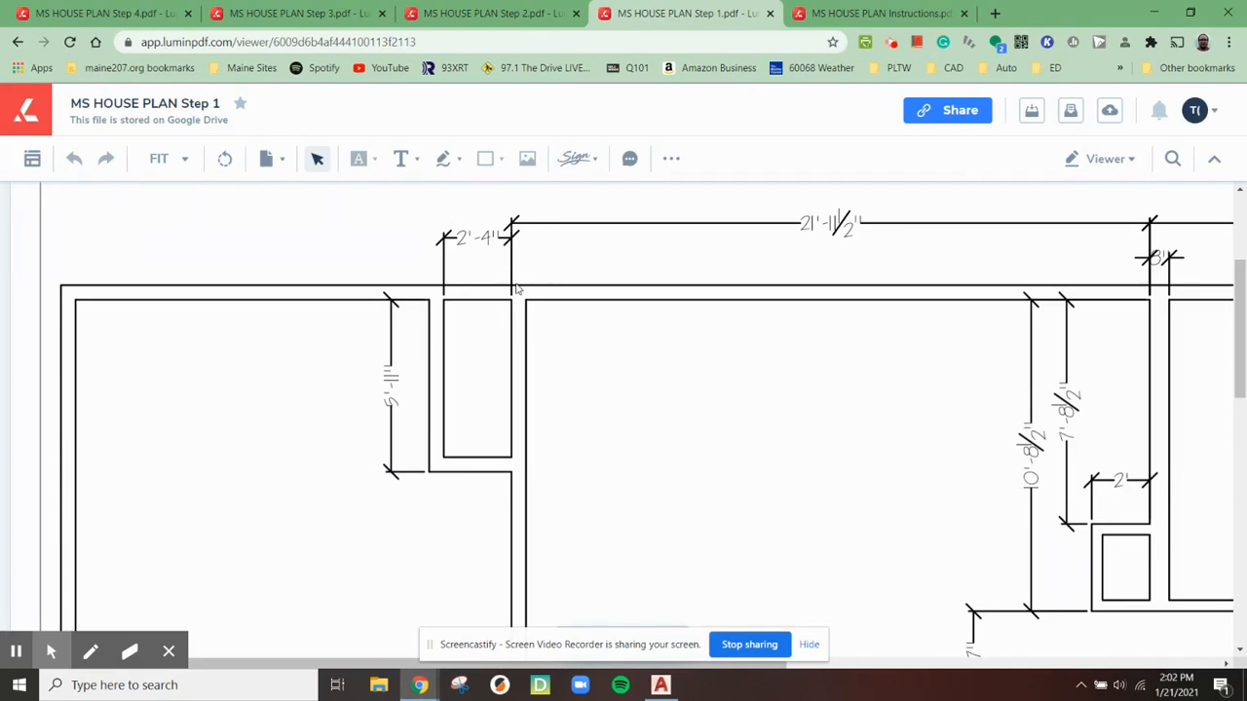
pyautogui.moveTo(498, 286); pyautogui.dragTo(534, 364)
pyautogui.moveTo(422, 225); pyautogui.dragTo(545, 547)
pyautogui.moveTo(490, 282); pyautogui.dragTo(519, 324)
pyautogui.moveTo(422, 279); pyautogui.dragTo(469, 331)
# Switch back to AutoCAD and offset the left line of the full-height interior wall 2'4" to the left
pyautogui.click(661, 685)
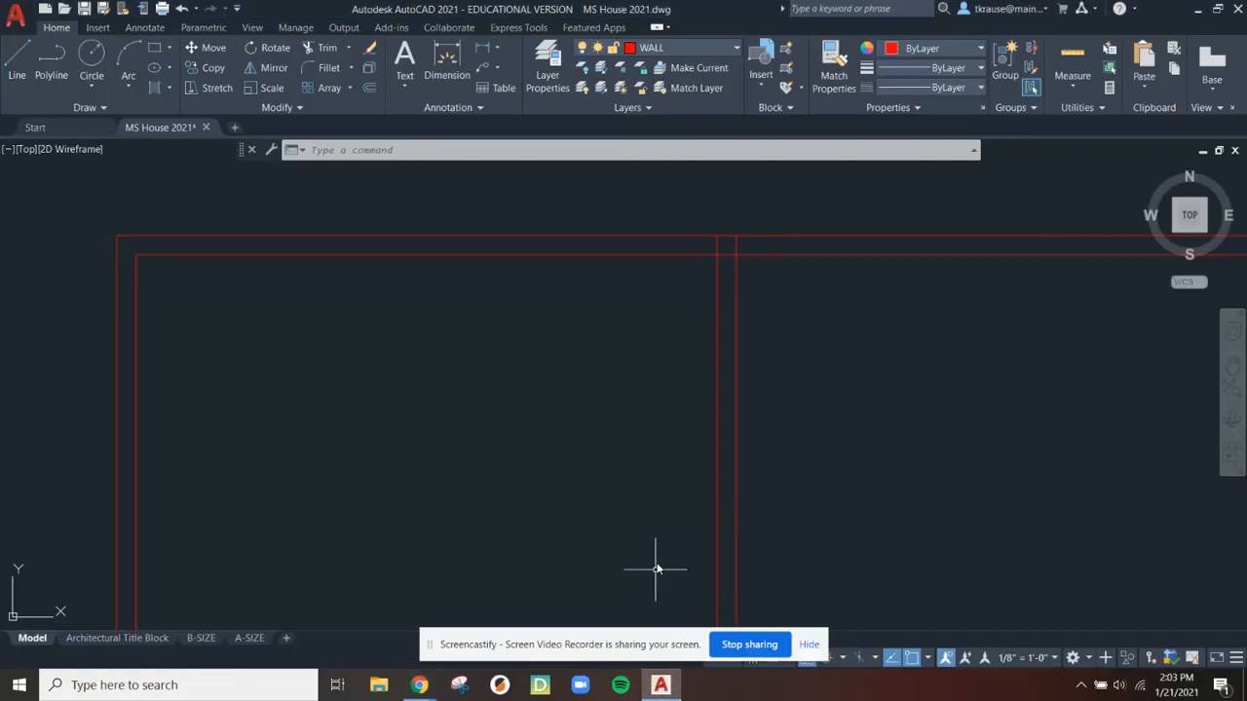
pyautogui.moveTo(717, 305)
pyautogui.write('O')
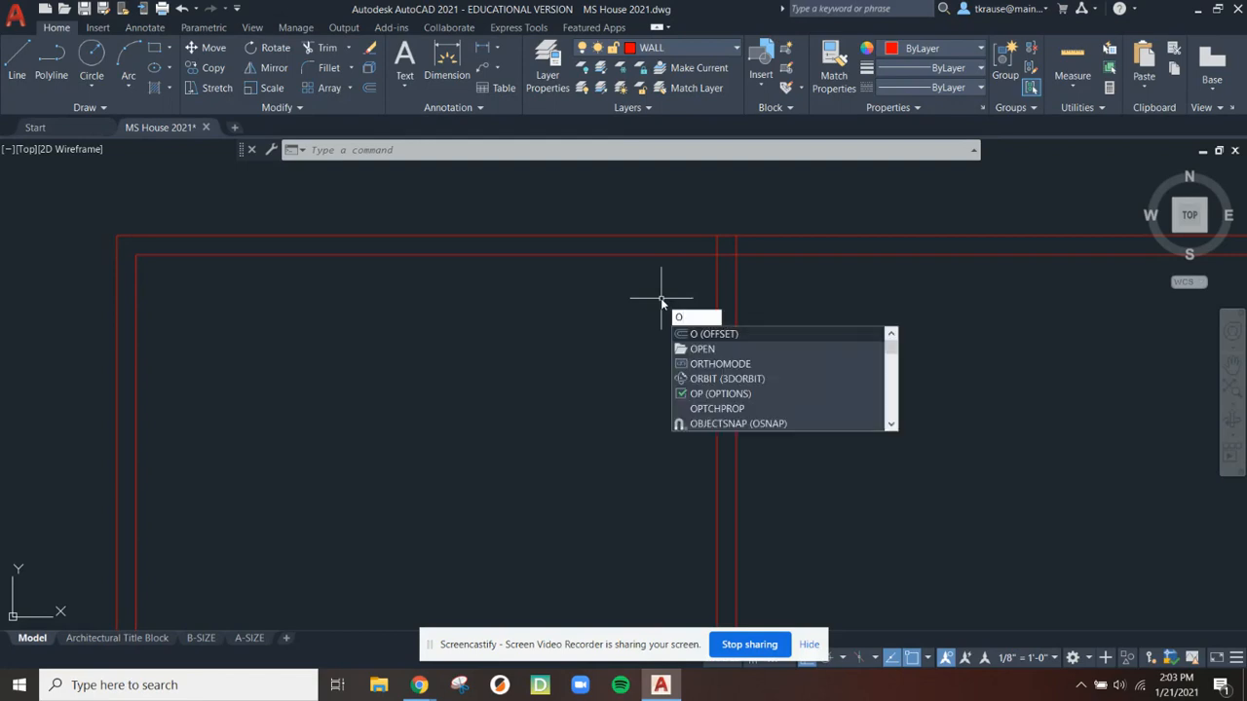
pyautogui.press('Return')
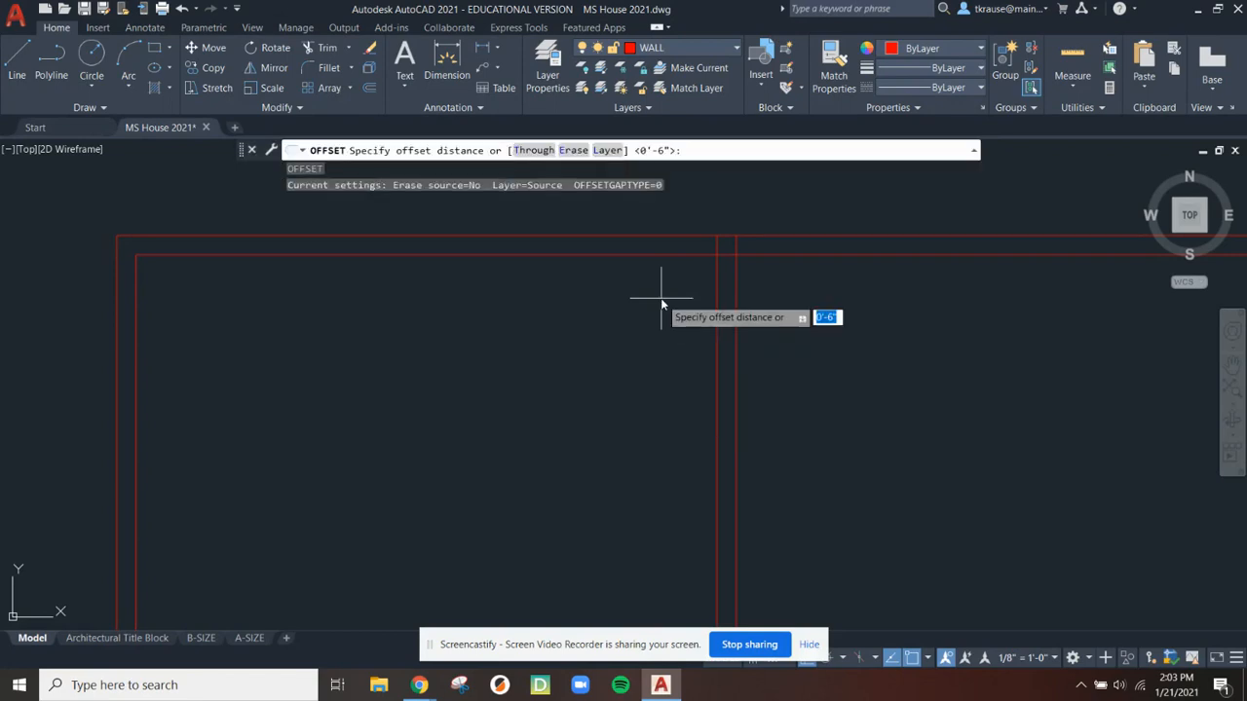
pyautogui.write("2'4")
pyautogui.press('Return')
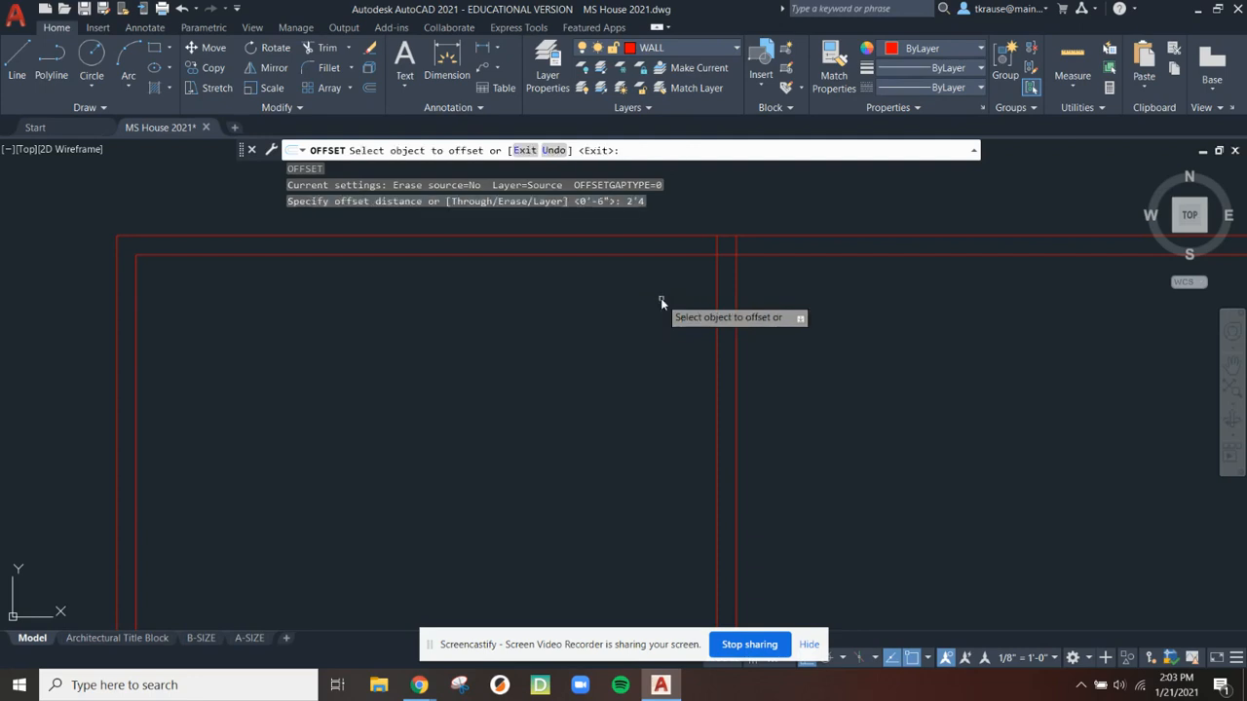
pyautogui.click(718, 272)
pyautogui.click(465, 419)
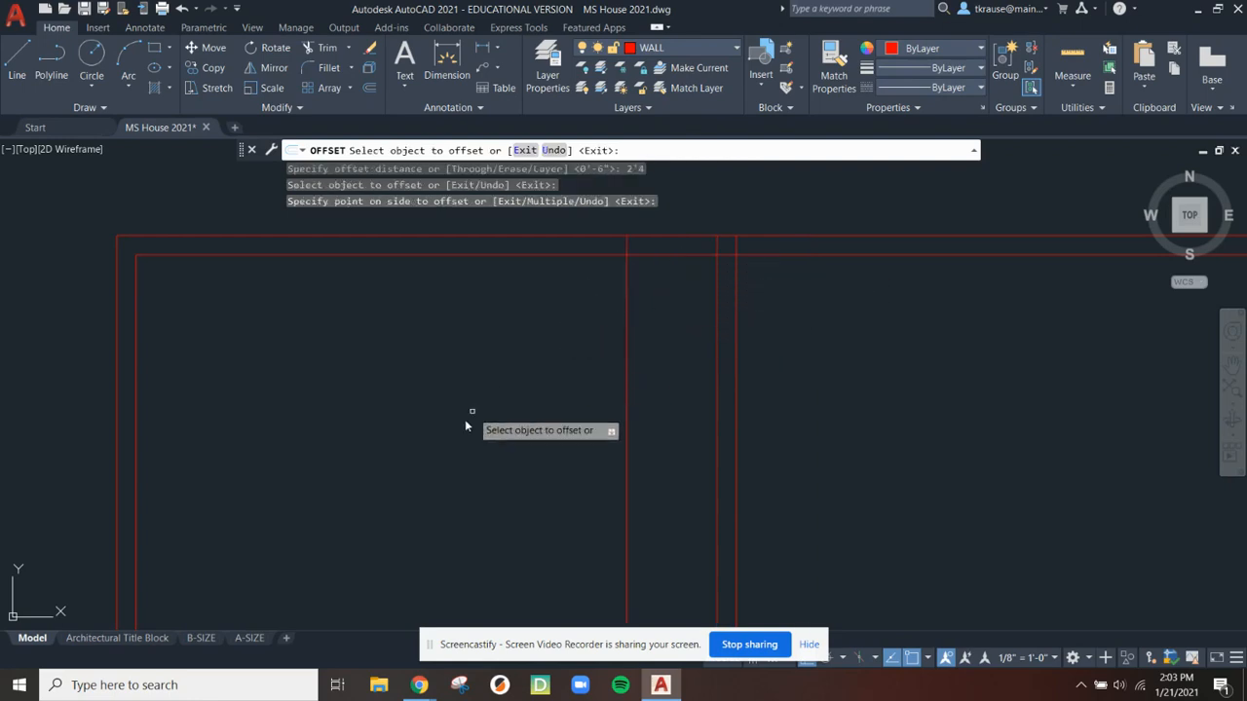
pyautogui.press('Escape')
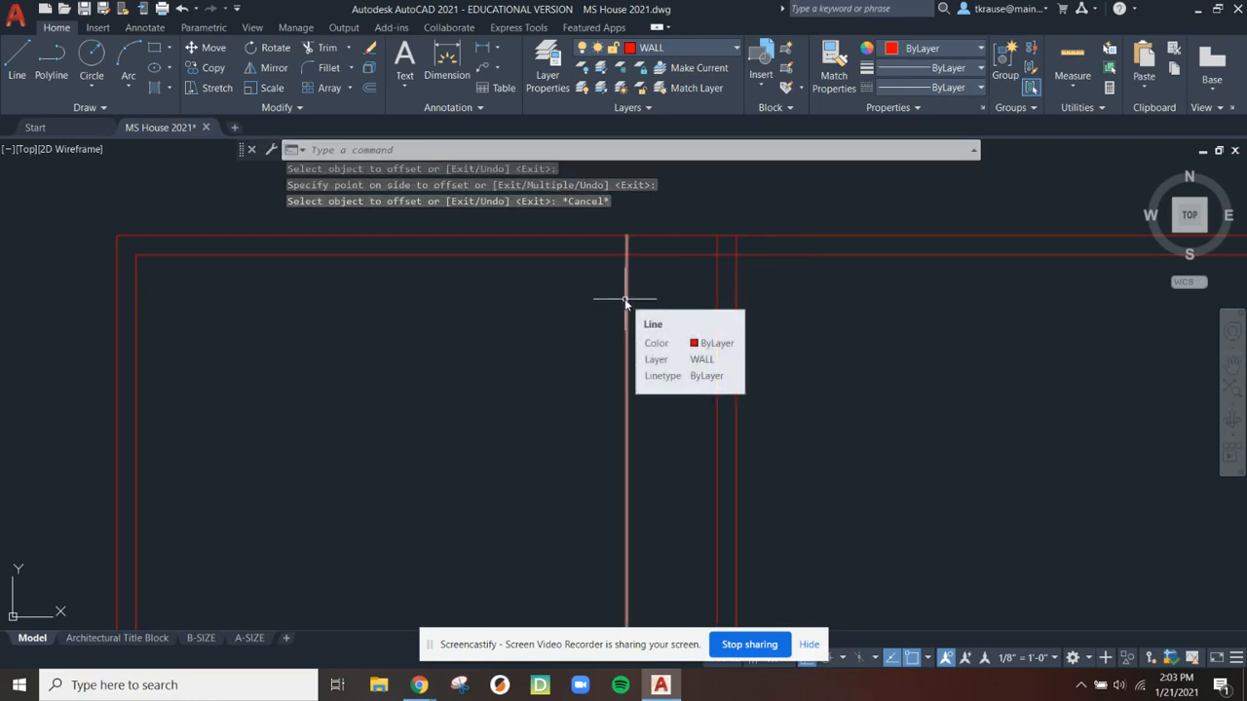
# Offset the new closet wall line 6" to the left to form the closet's side wall
pyautogui.write('o')
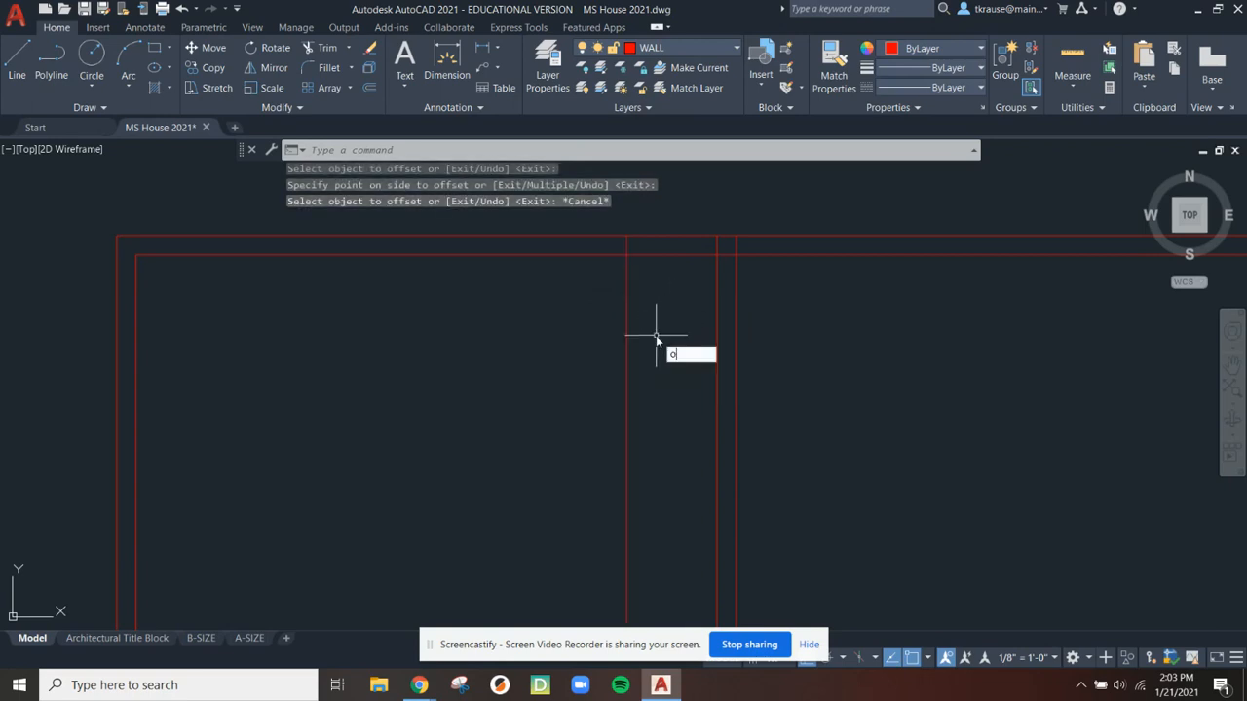
pyautogui.press('Return')
pyautogui.write('6')
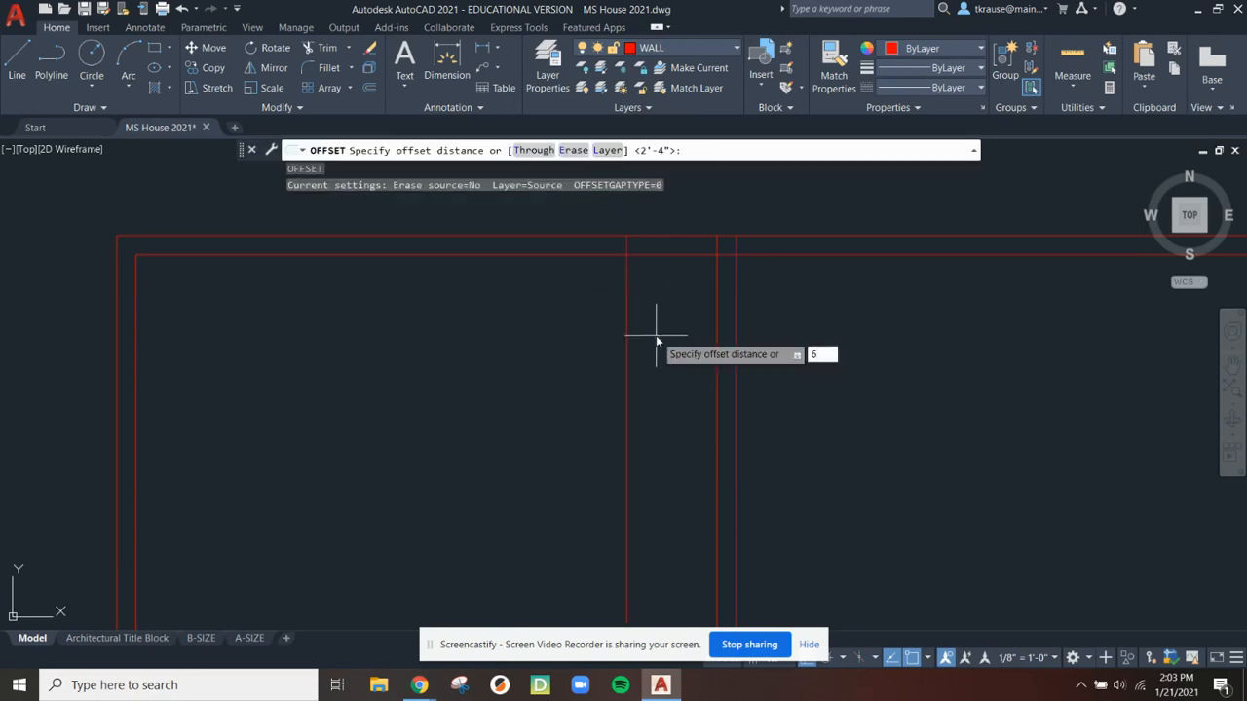
pyautogui.press('Return')
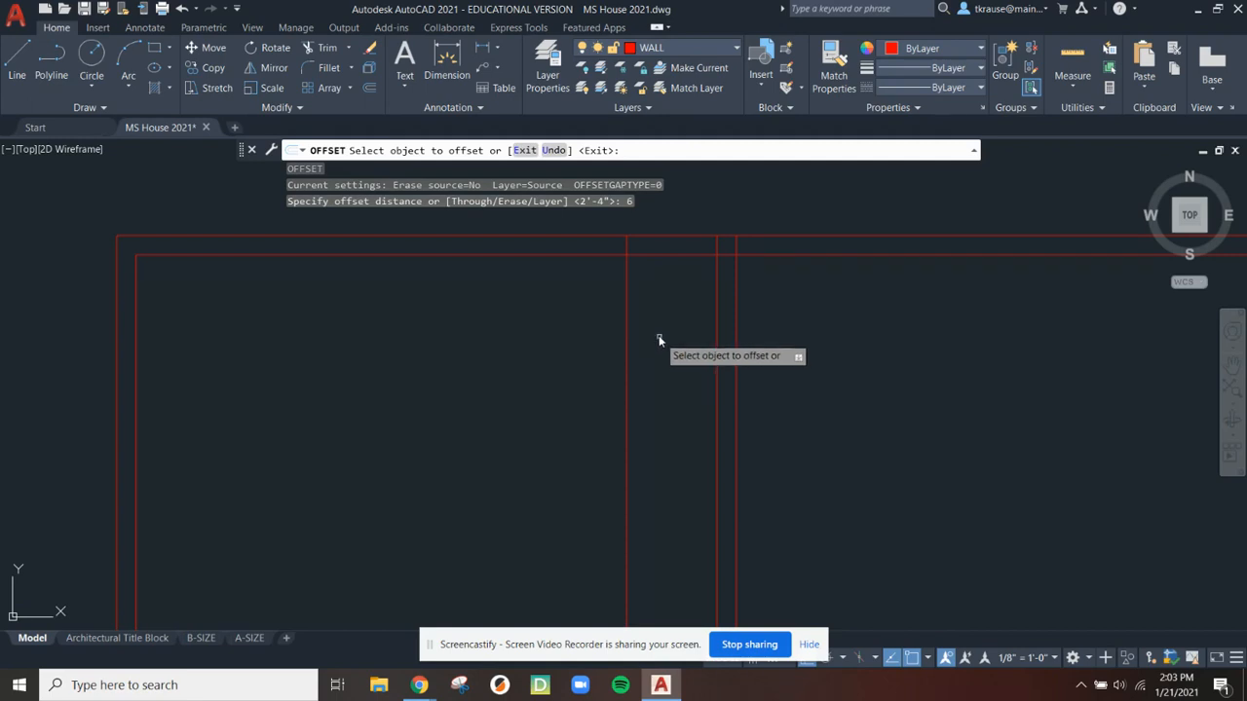
pyautogui.click(627, 320)
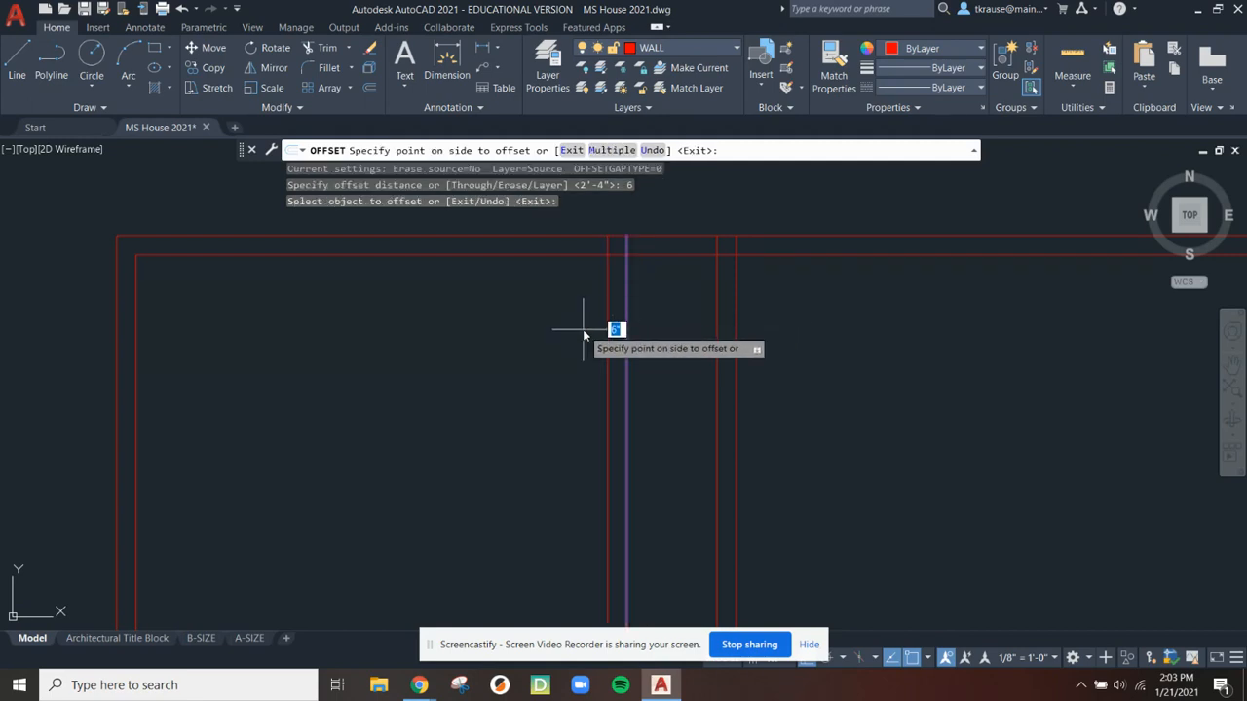
pyautogui.click(582, 329)
pyautogui.press('Escape')
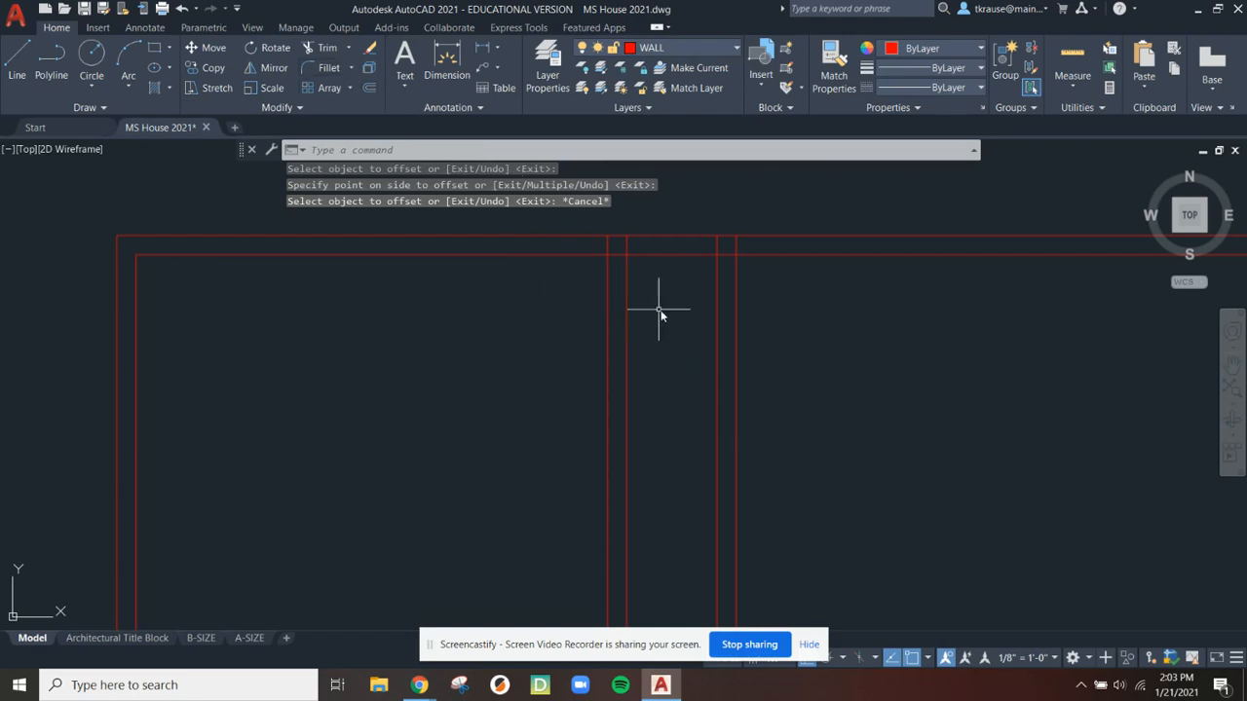
# Switch to the MS HOUSE PLAN Step 1 PDF in Chrome and examine the closet's vertical dimension from the upper exterior wall
pyautogui.scroll(-3, 729, 311)
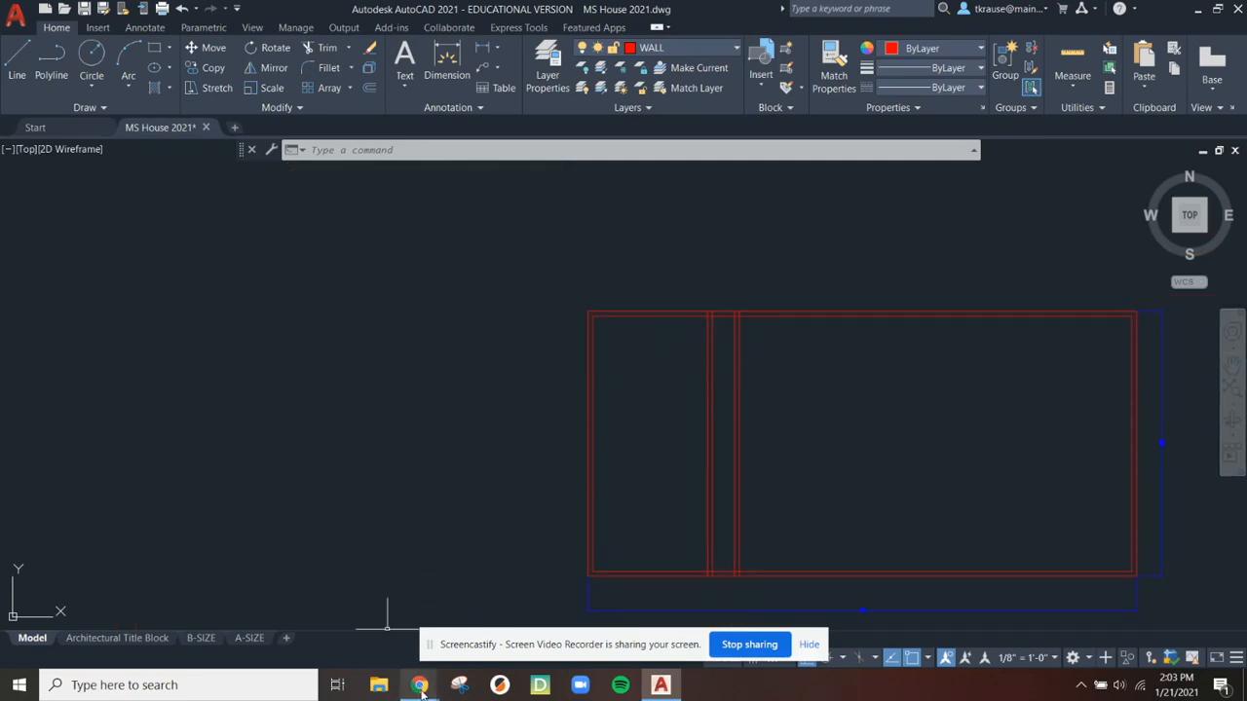
pyautogui.moveTo(421, 686)
pyautogui.click(396, 640)
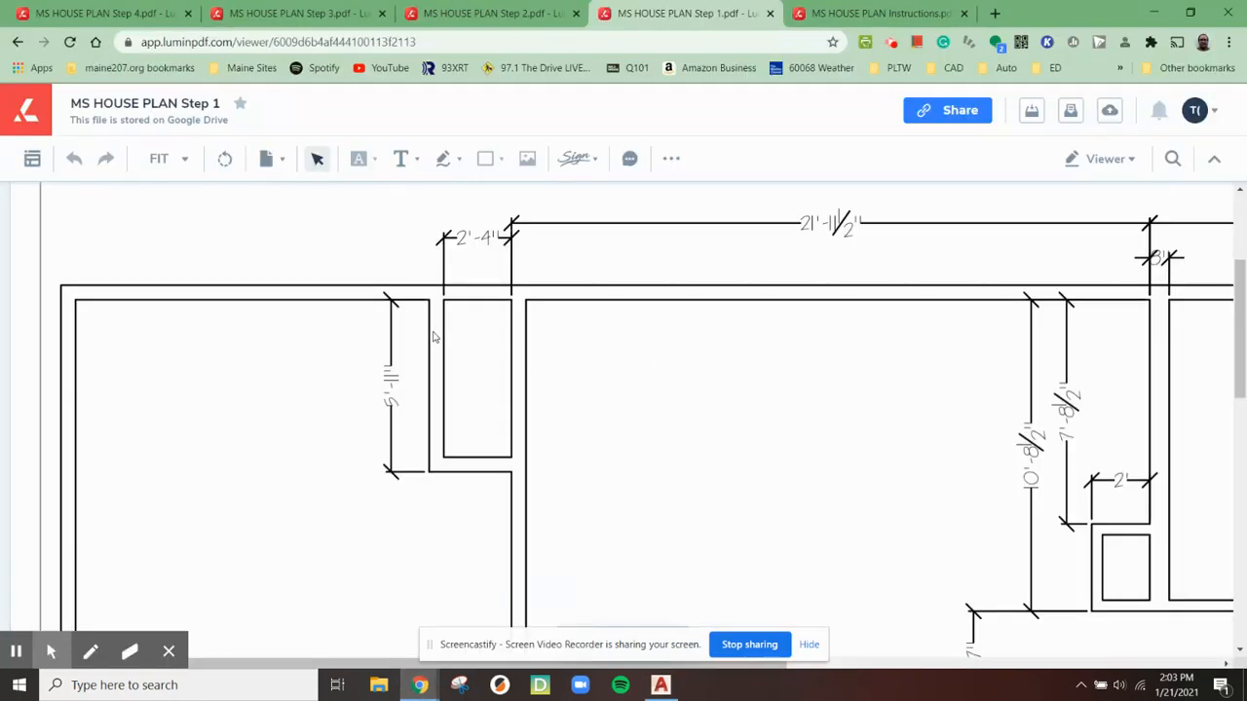
pyautogui.moveTo(348, 285); pyautogui.dragTo(453, 508)
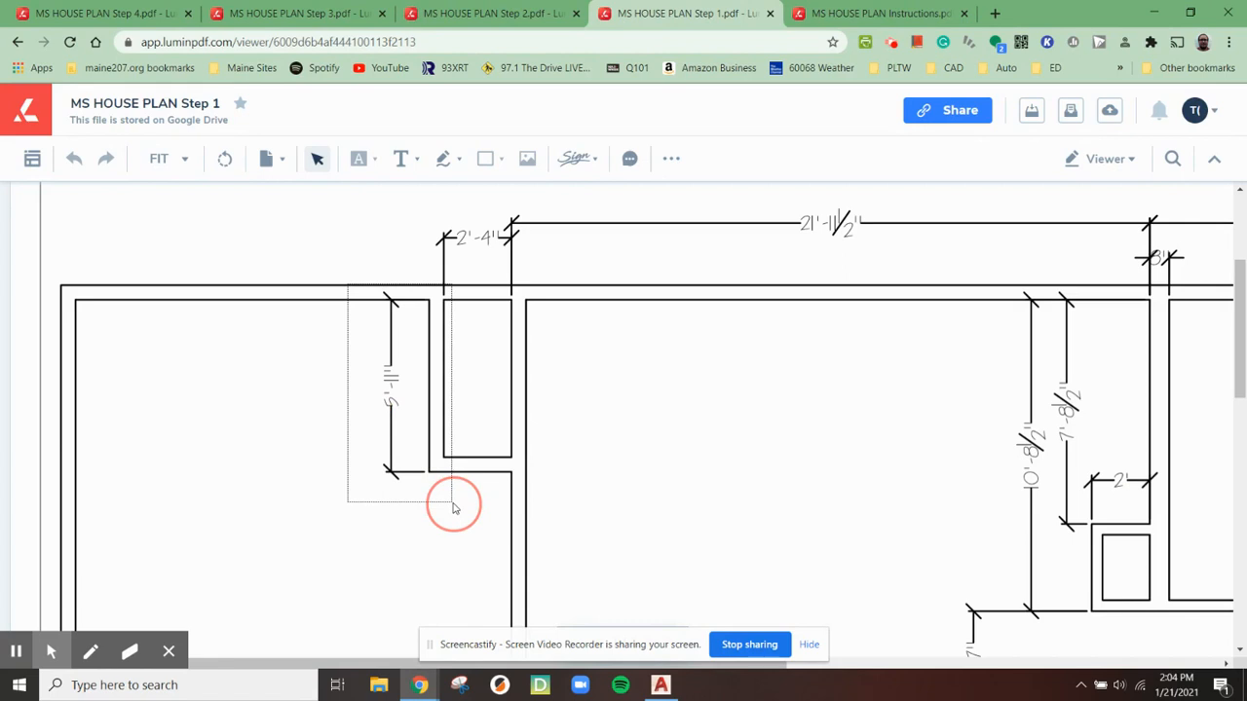
pyautogui.moveTo(453, 507); pyautogui.dragTo(453, 506)
pyautogui.moveTo(374, 289); pyautogui.dragTo(454, 329)
pyautogui.moveTo(364, 438); pyautogui.dragTo(463, 521)
# Switch back to AutoCAD and offset the inner line of the upper exterior wall 5'11" down into the house
pyautogui.click(660, 685)
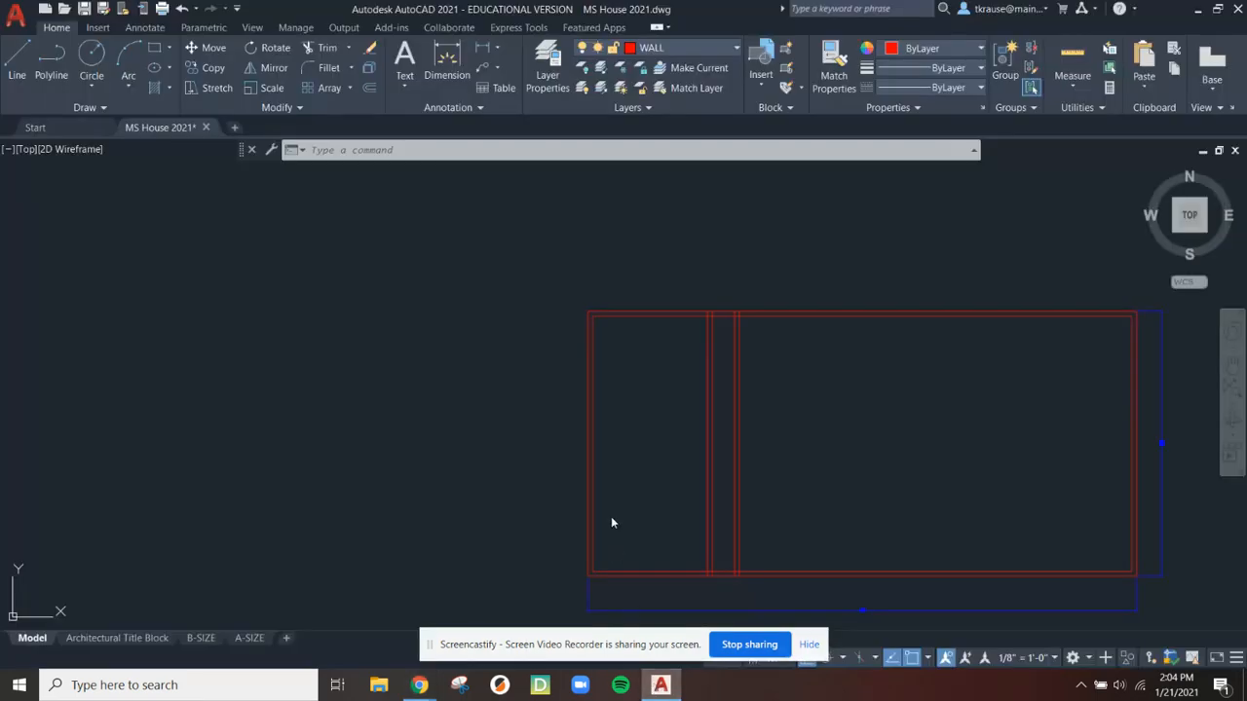
pyautogui.scroll(4, 668, 347)
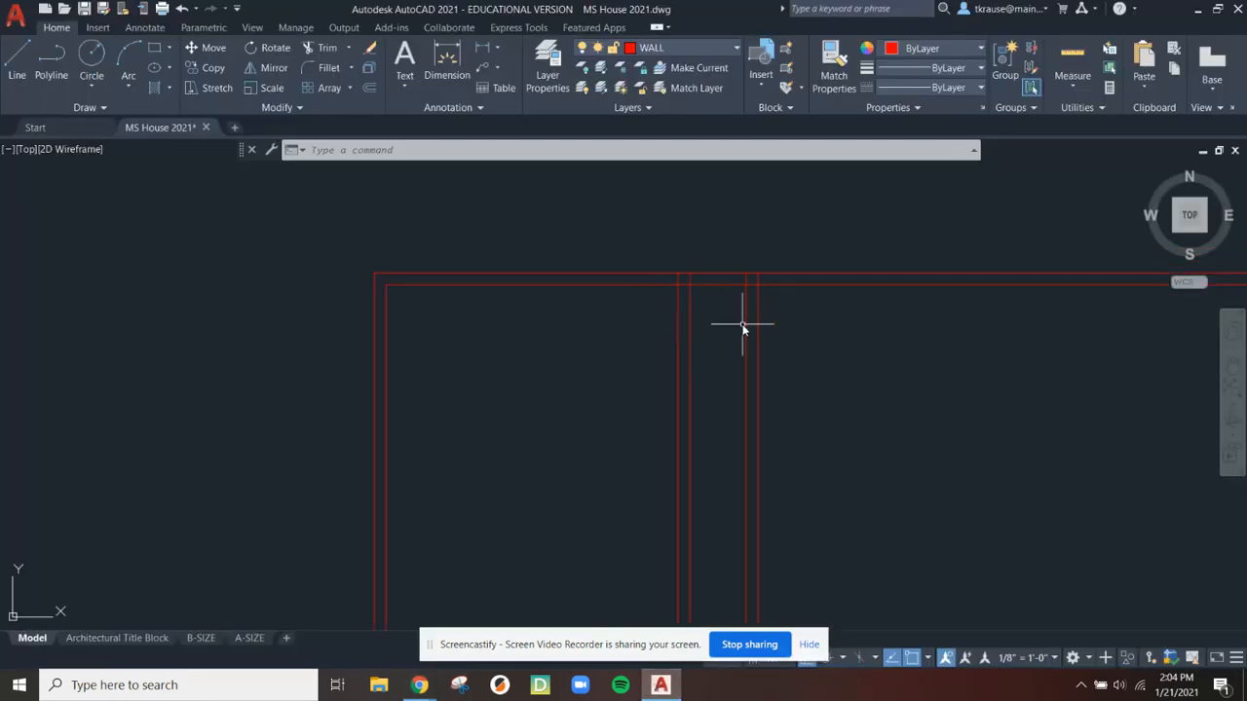
pyautogui.write('o')
pyautogui.press('Return')
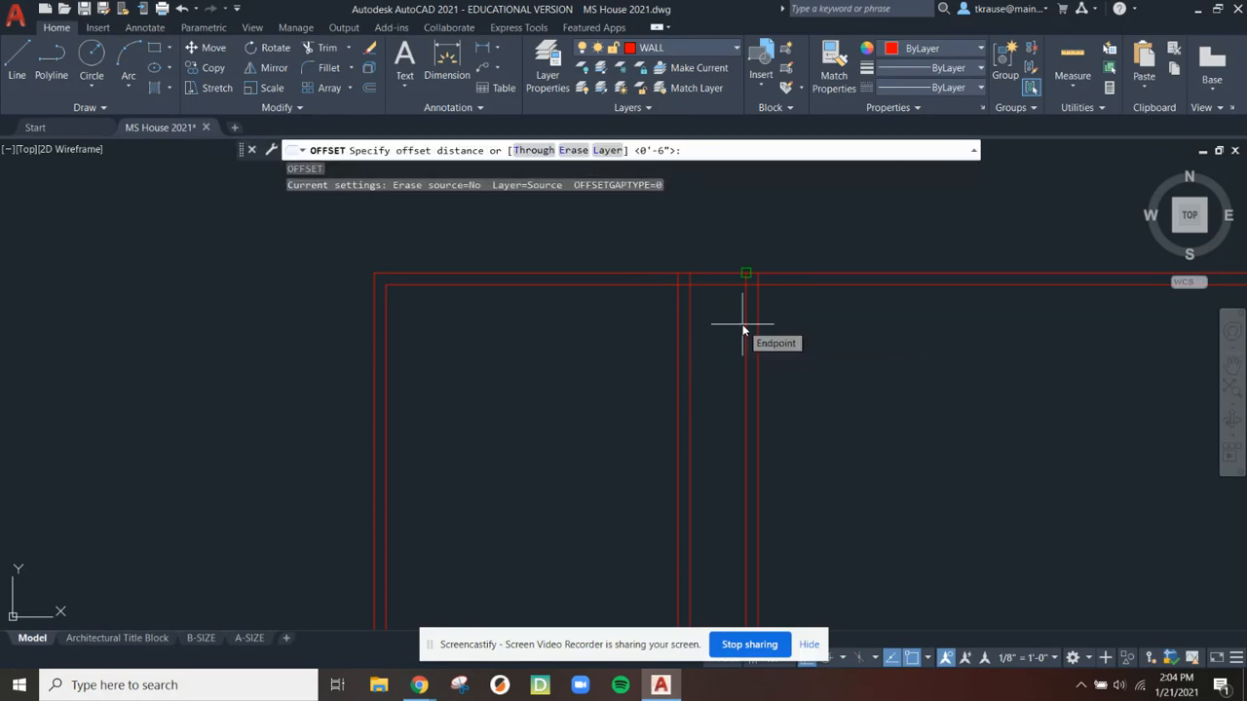
pyautogui.write('5')
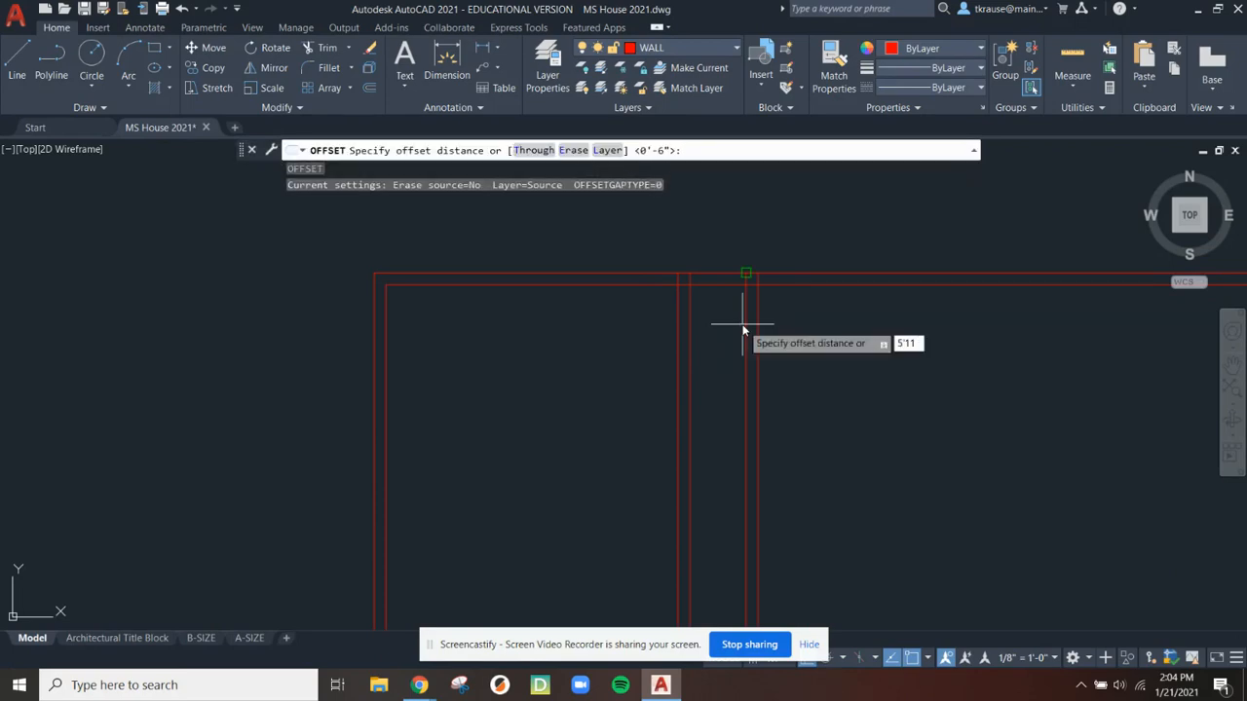
pyautogui.write("'11")
pyautogui.press('Return')
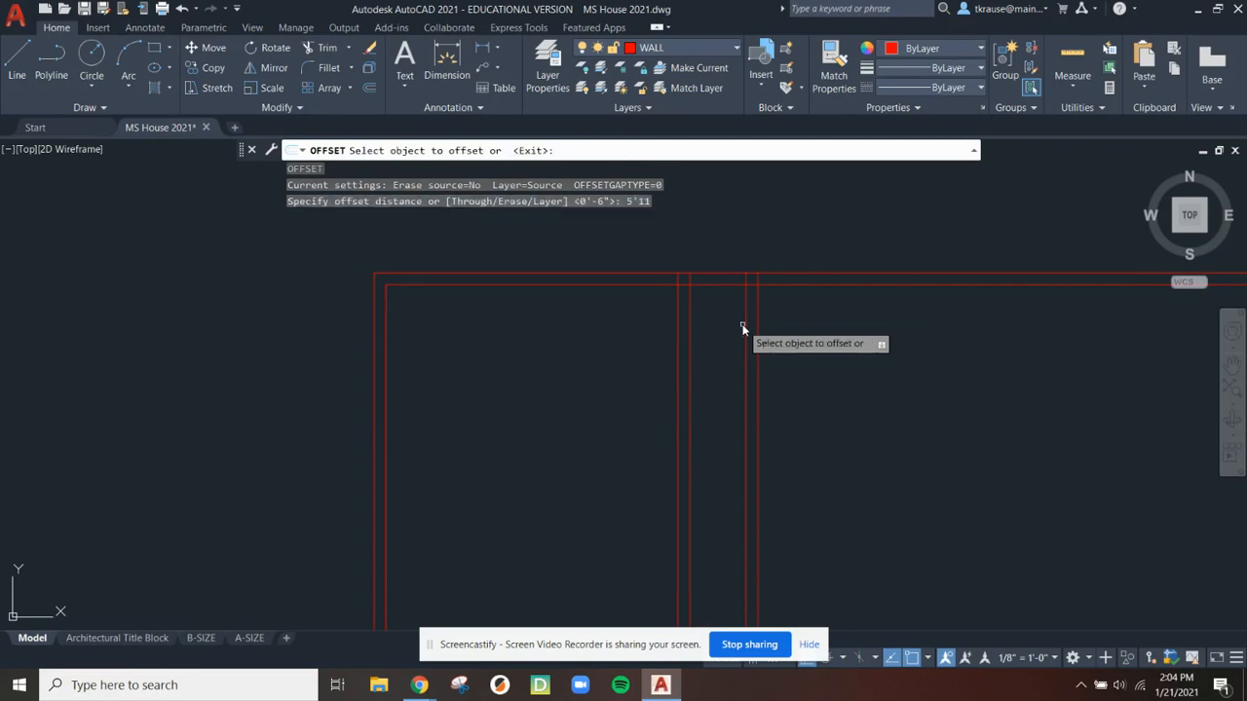
pyautogui.click(712, 287)
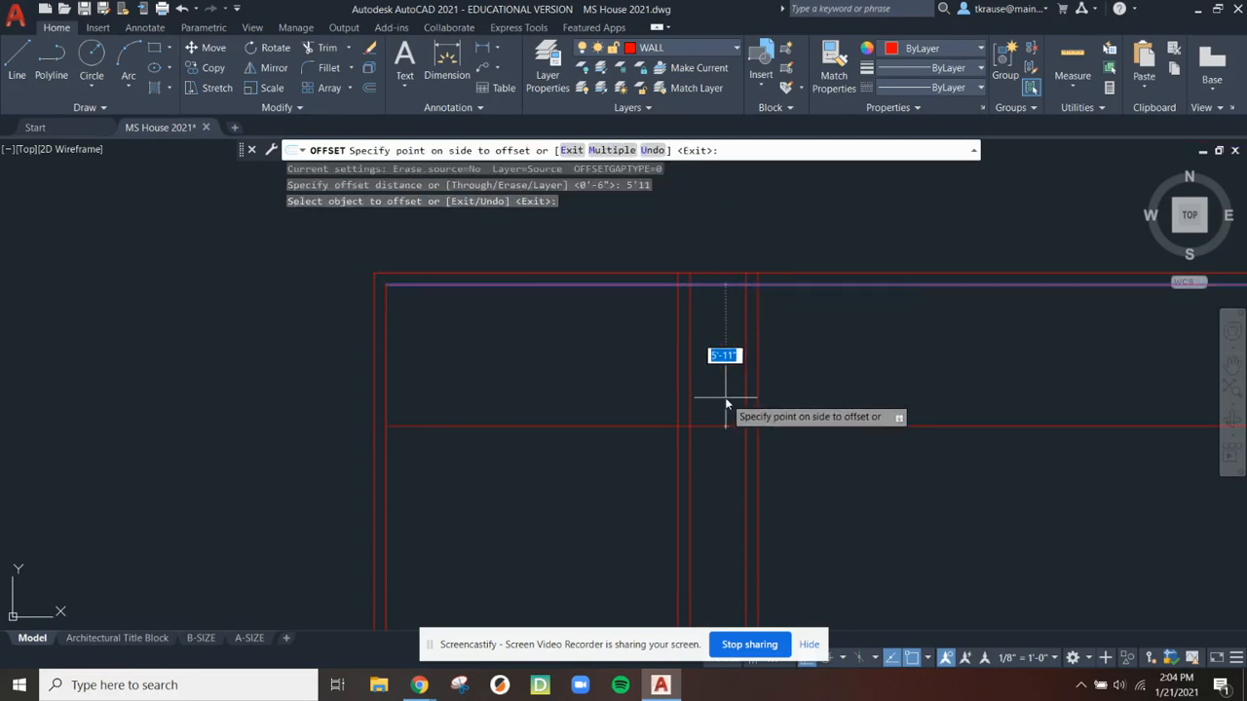
pyautogui.click(738, 477)
pyautogui.press('Escape')
pyautogui.press('Escape')
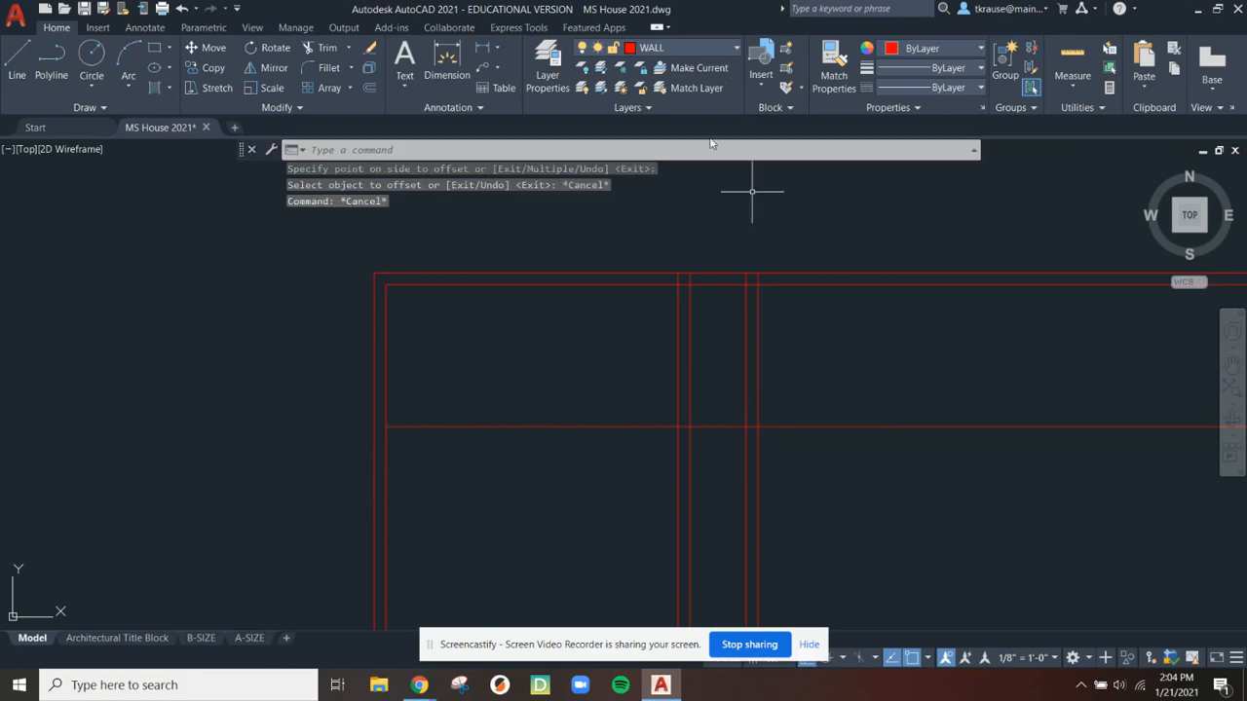
# Switch to the MS HOUSE PLAN Step 1 PDF in Chrome and examine the closet's lower wall
pyautogui.click(365, 643)
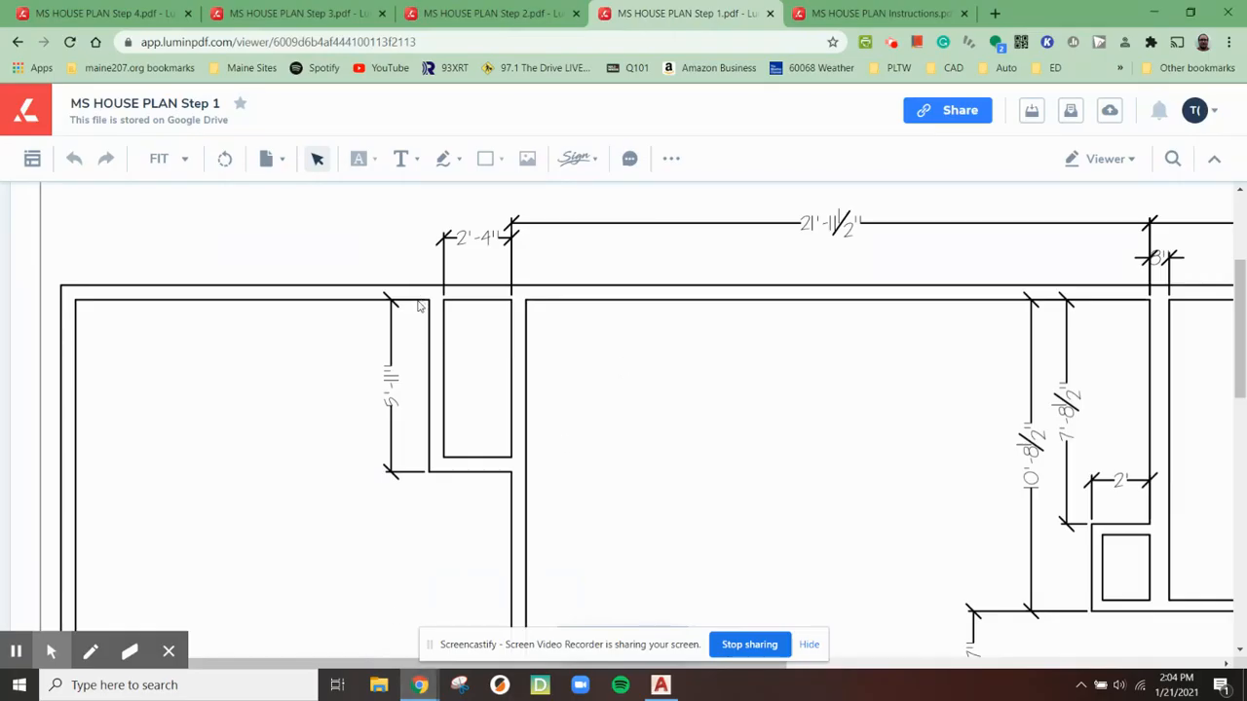
pyautogui.moveTo(401, 429); pyautogui.dragTo(575, 520)
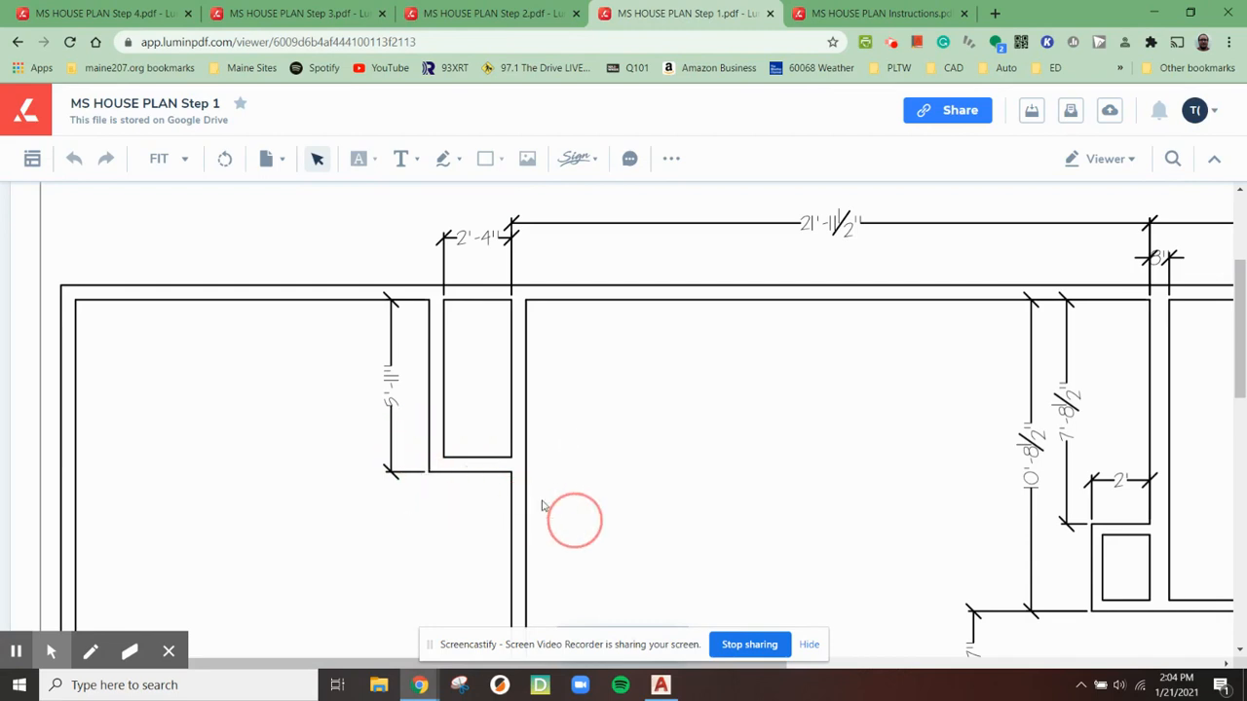
pyautogui.moveTo(411, 458); pyautogui.dragTo(550, 494)
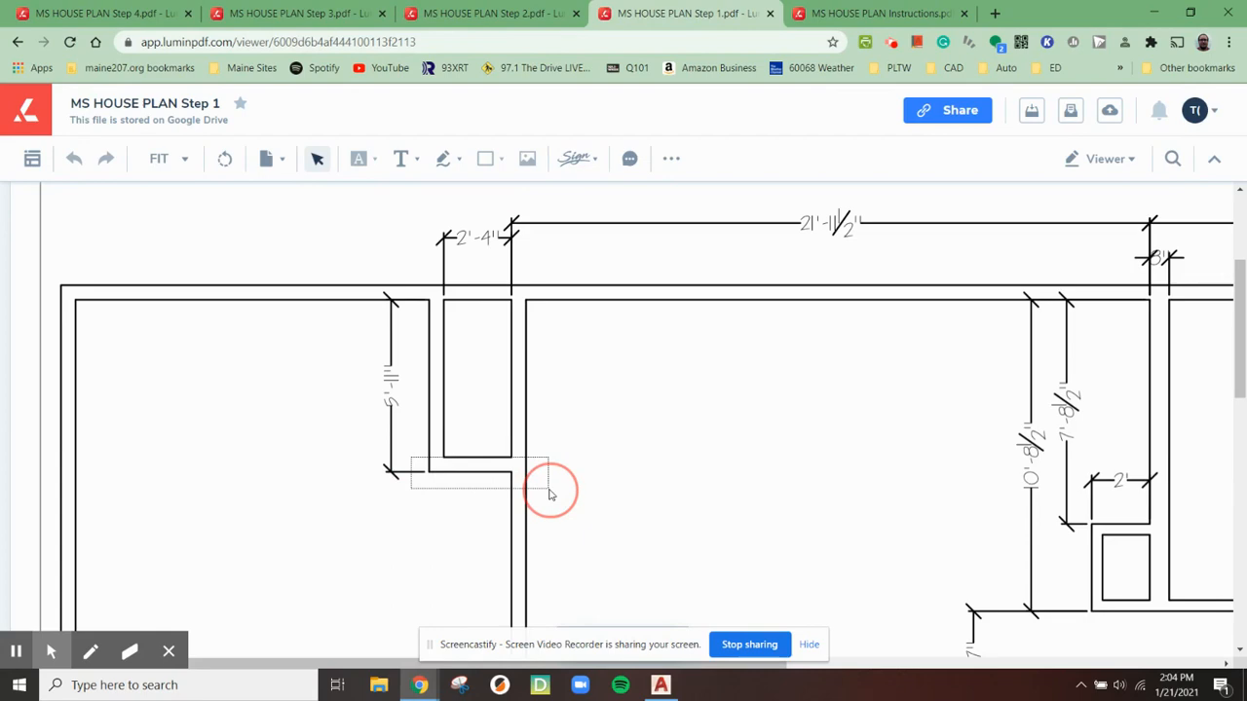
pyautogui.moveTo(550, 495); pyautogui.dragTo(550, 495)
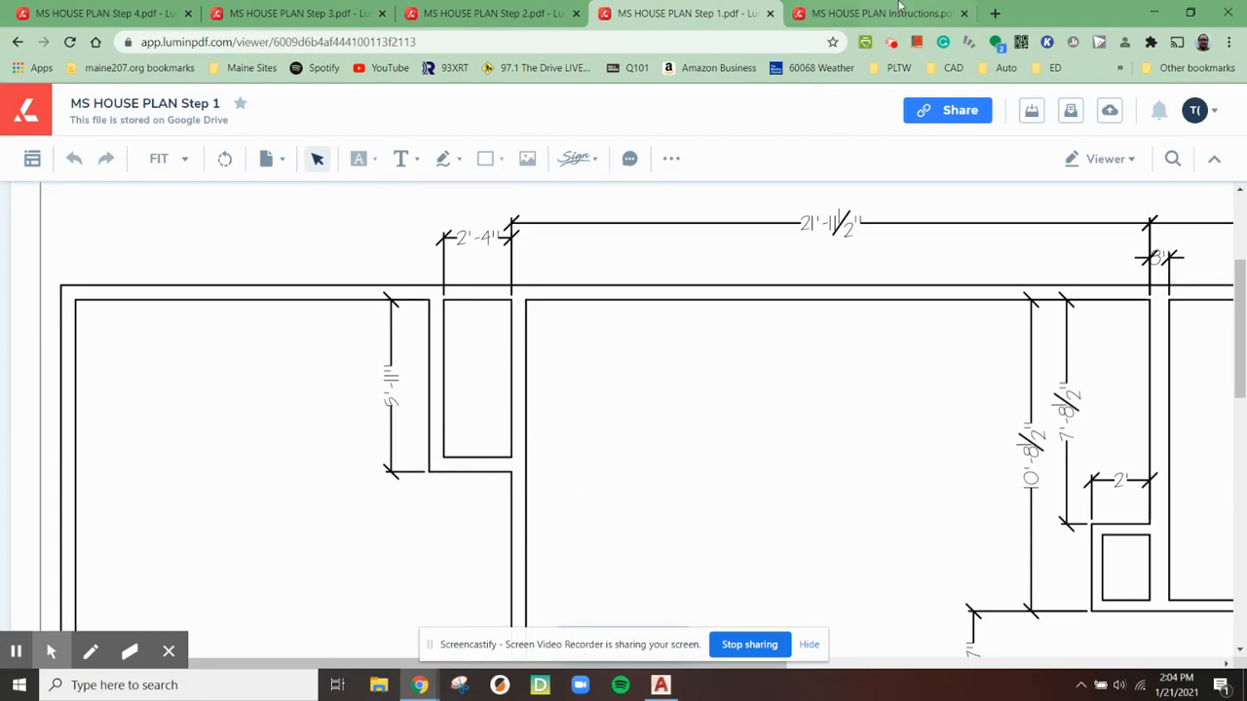
# Switch back to AutoCAD and offset the closet's lower horizontal wall line 6" upward
pyautogui.click(1152, 13)
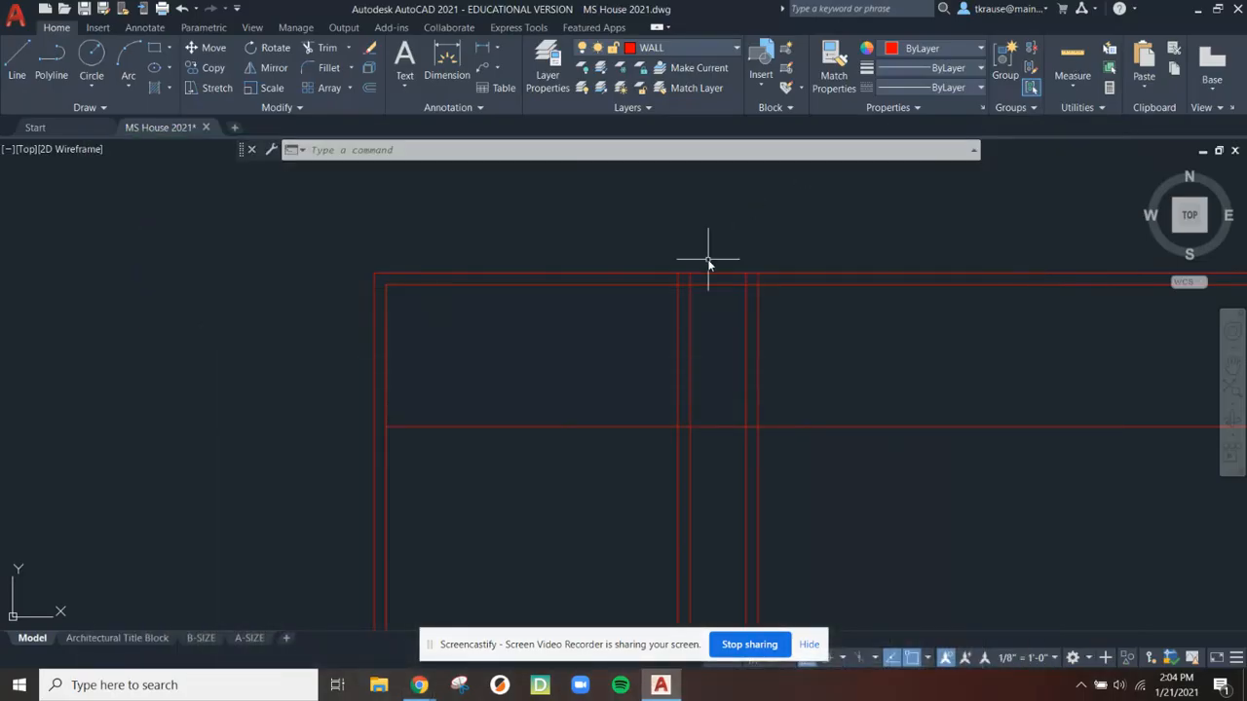
pyautogui.write('o')
pyautogui.press('Return')
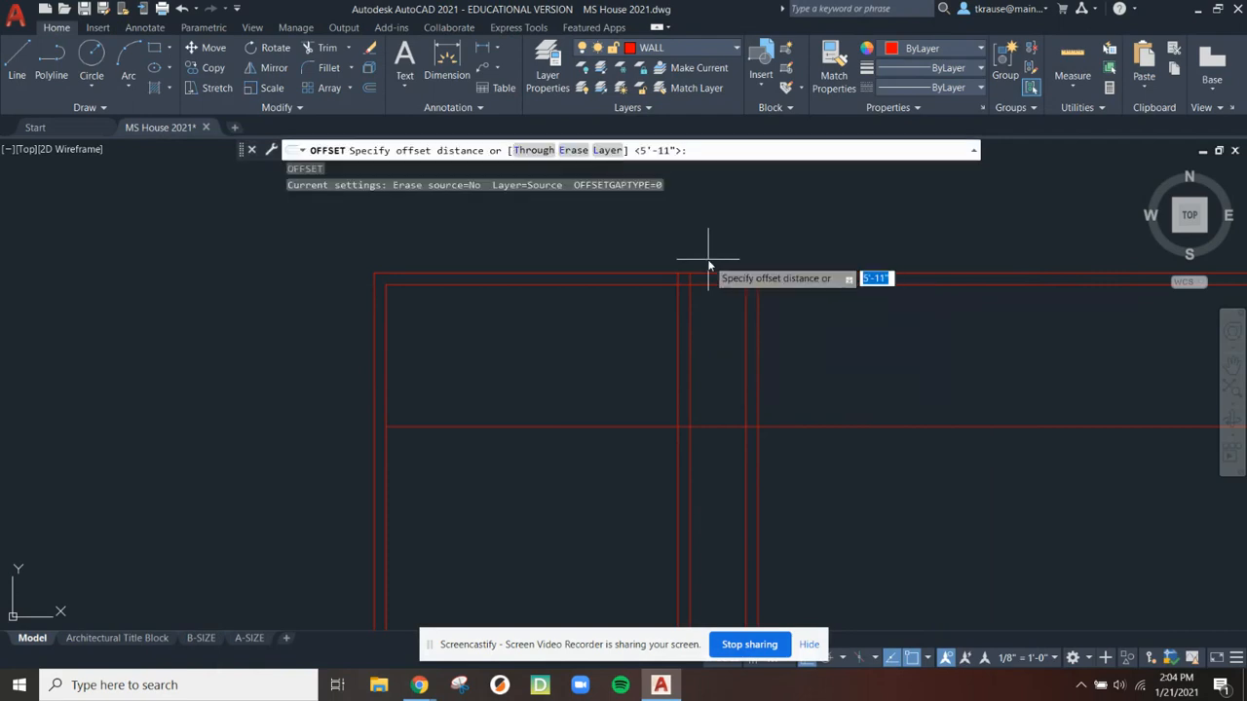
pyautogui.write('6')
pyautogui.press('Return')
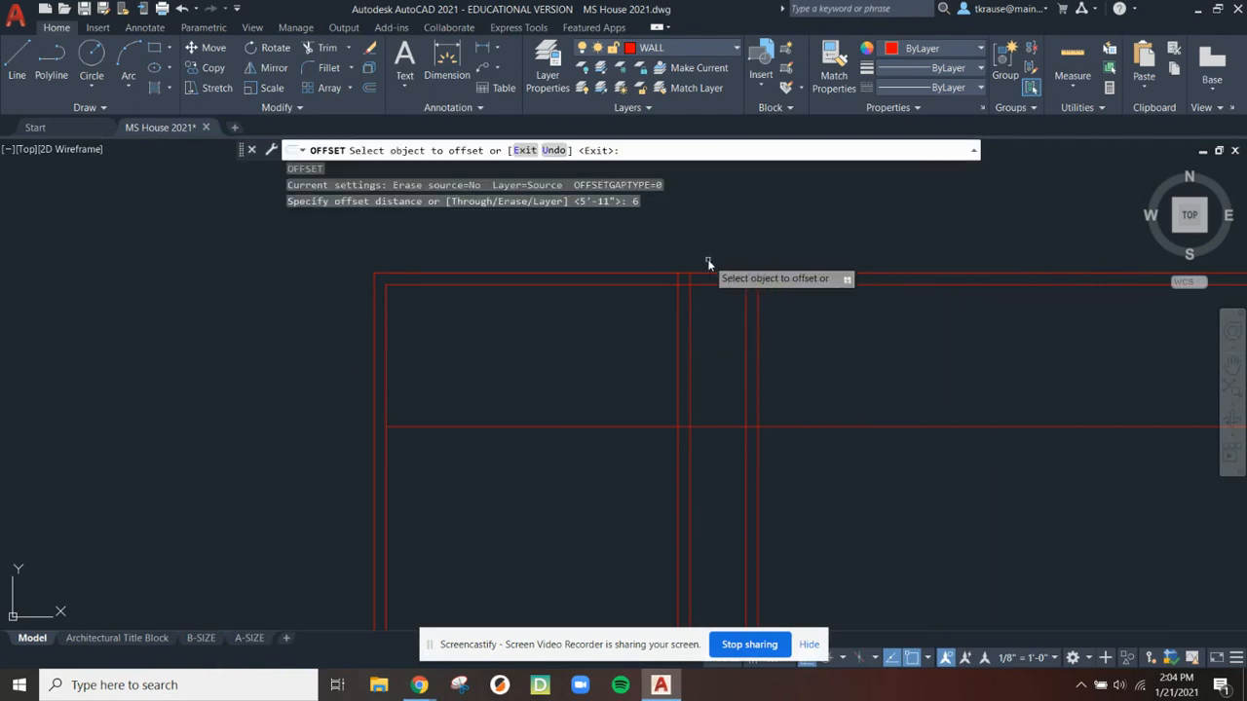
pyautogui.click(718, 426)
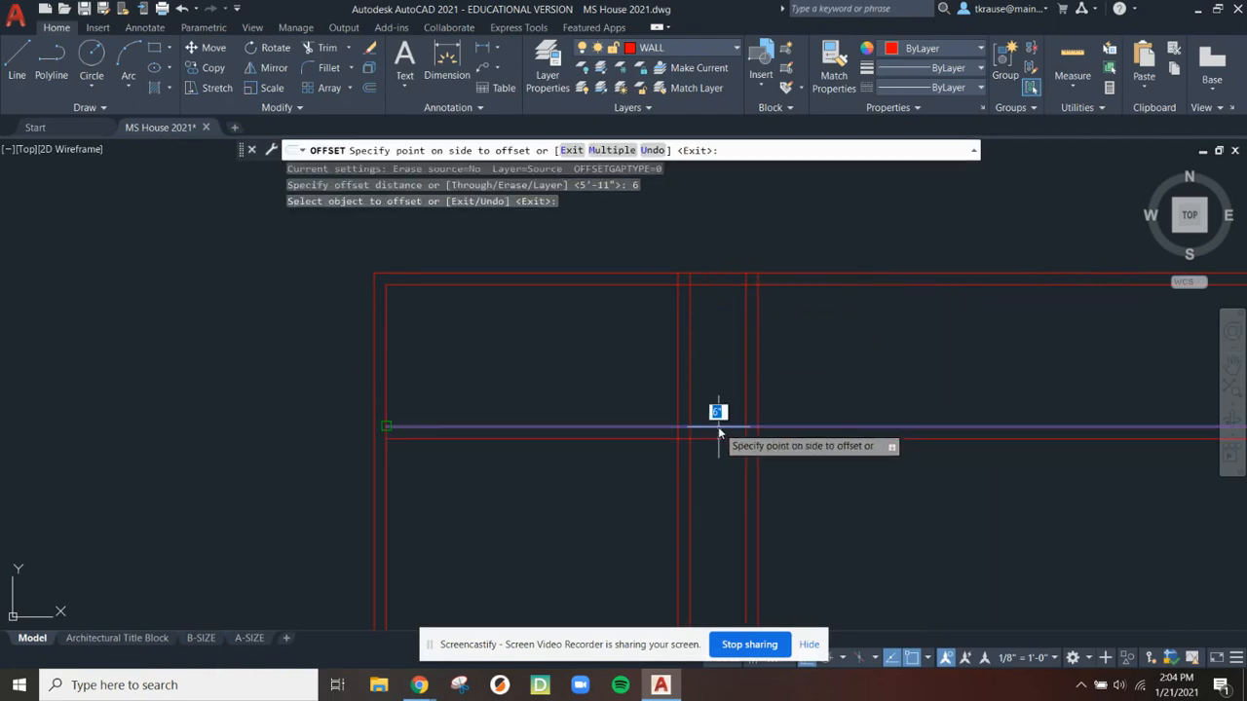
pyautogui.click(716, 349)
pyautogui.press('Escape')
pyautogui.press('Escape')
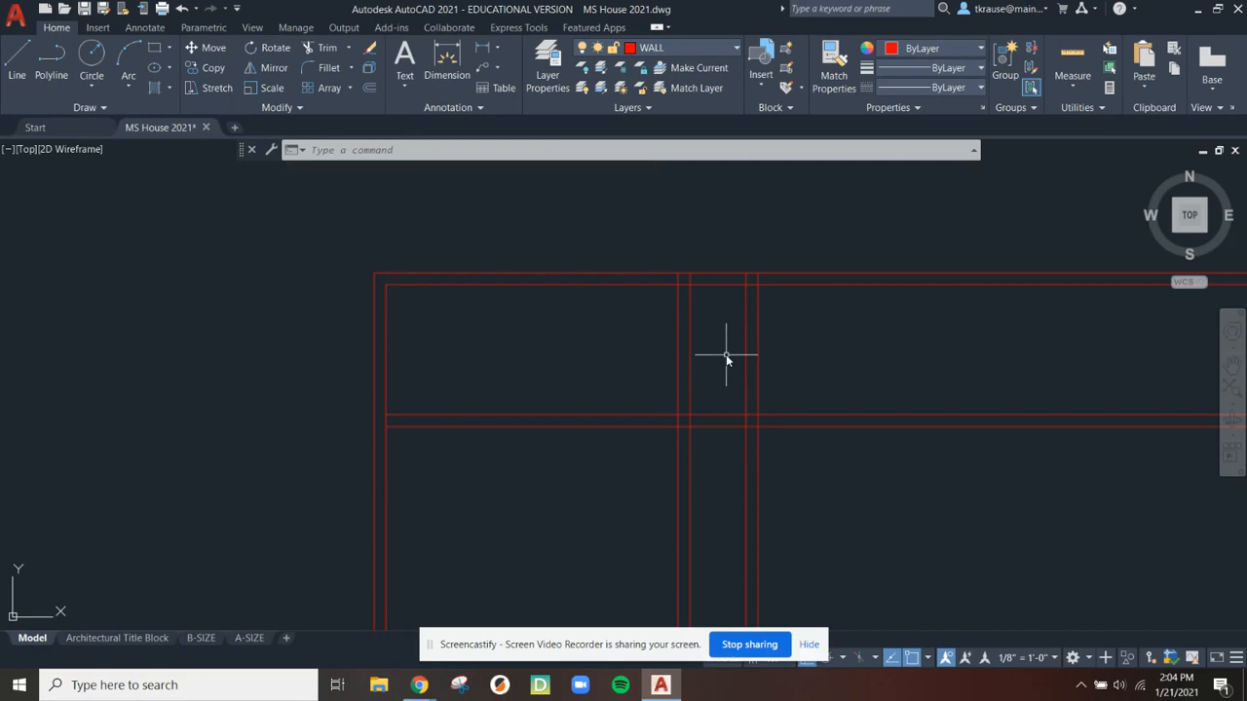
# Fillet the outer closet side line and the lower horizontal line with radius 0 to form the closet's outer corner
pyautogui.write('TRIM')
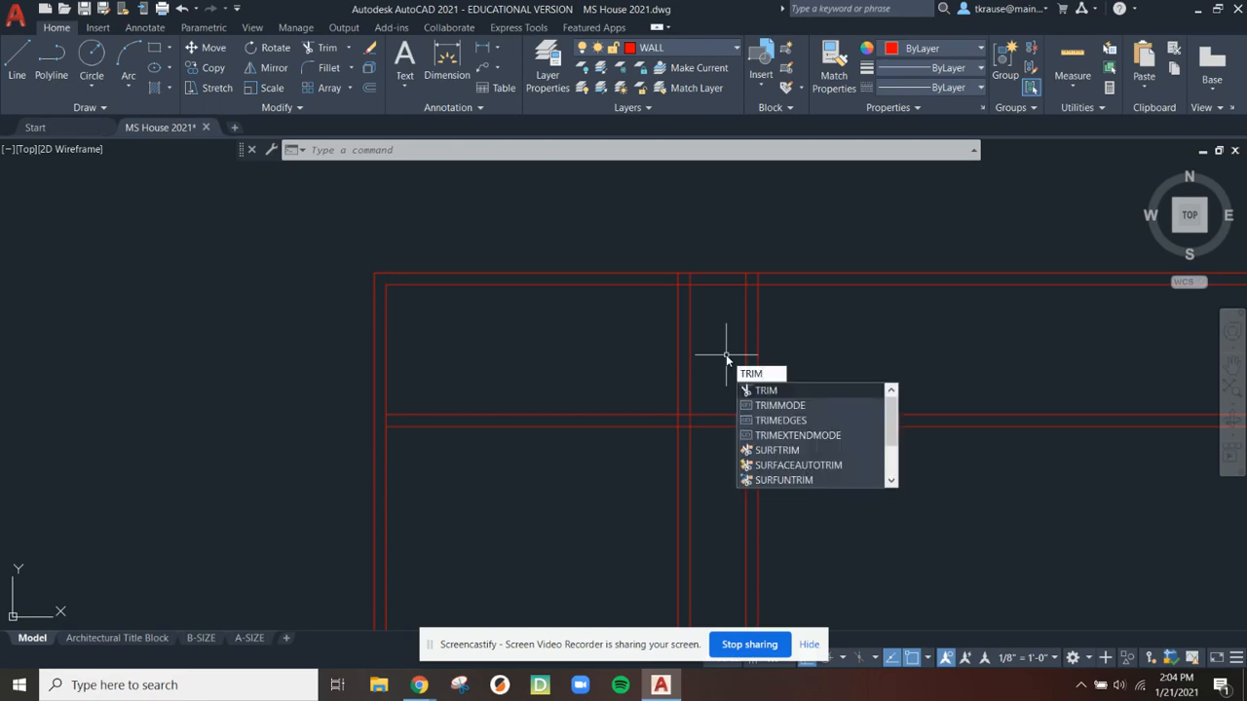
pyautogui.press('Escape')
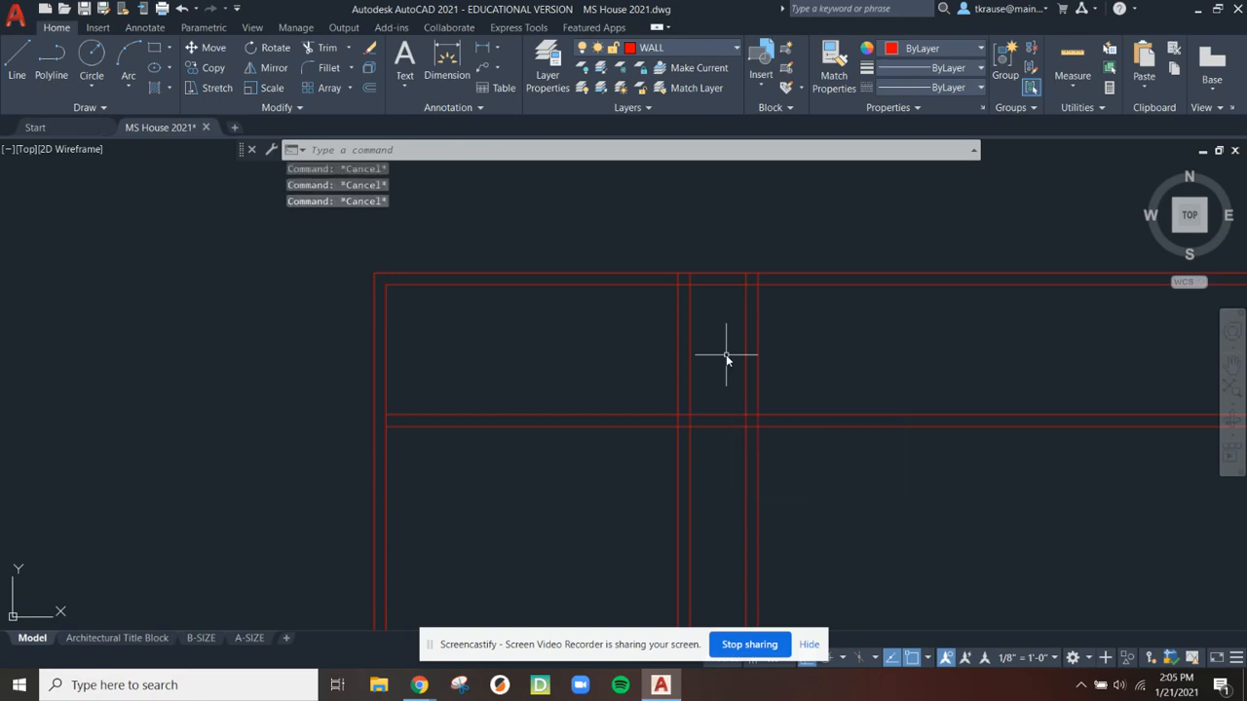
pyautogui.write('f')
pyautogui.press('Return')
pyautogui.write('r')
pyautogui.press('Return')
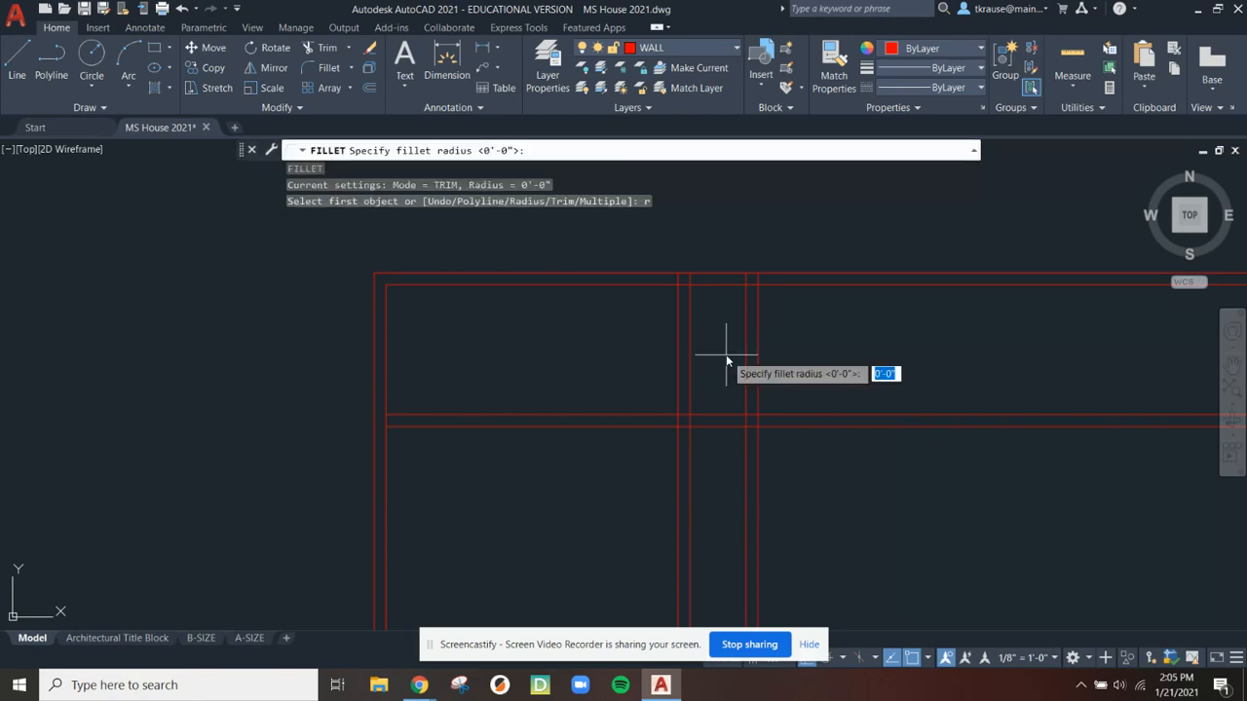
pyautogui.write('0')
pyautogui.press('Return')
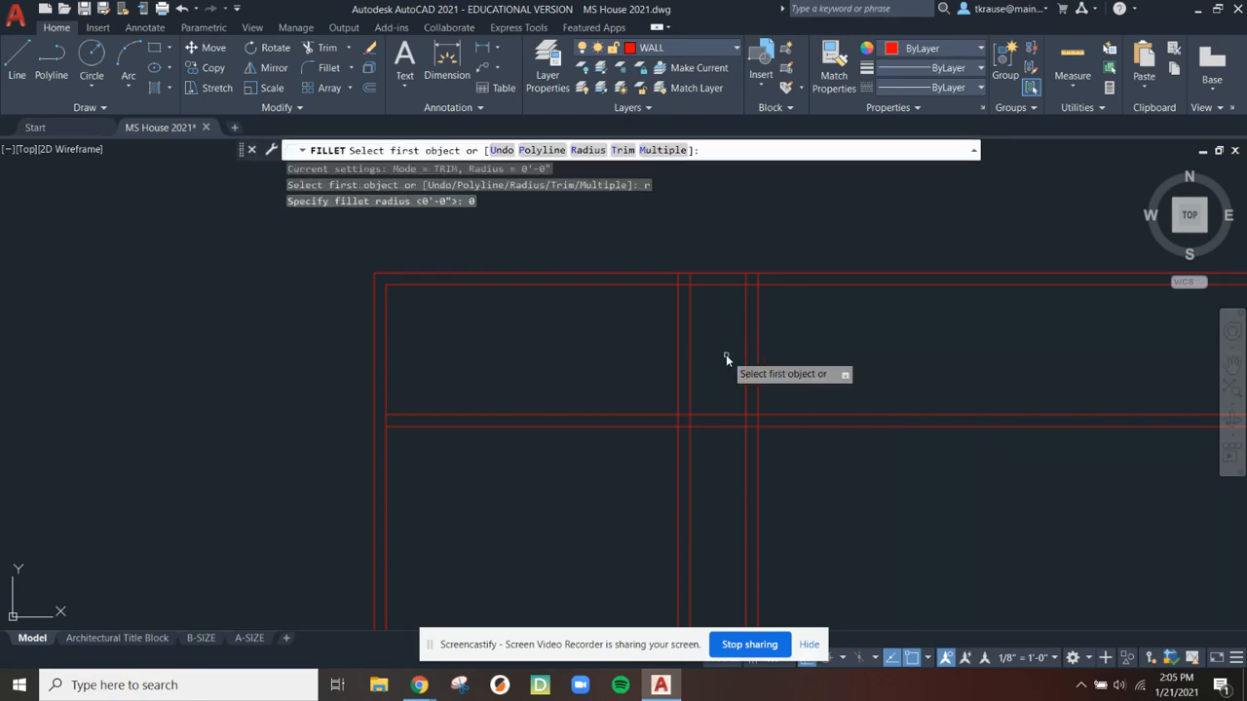
pyautogui.click(702, 422)
pyautogui.click(677, 379)
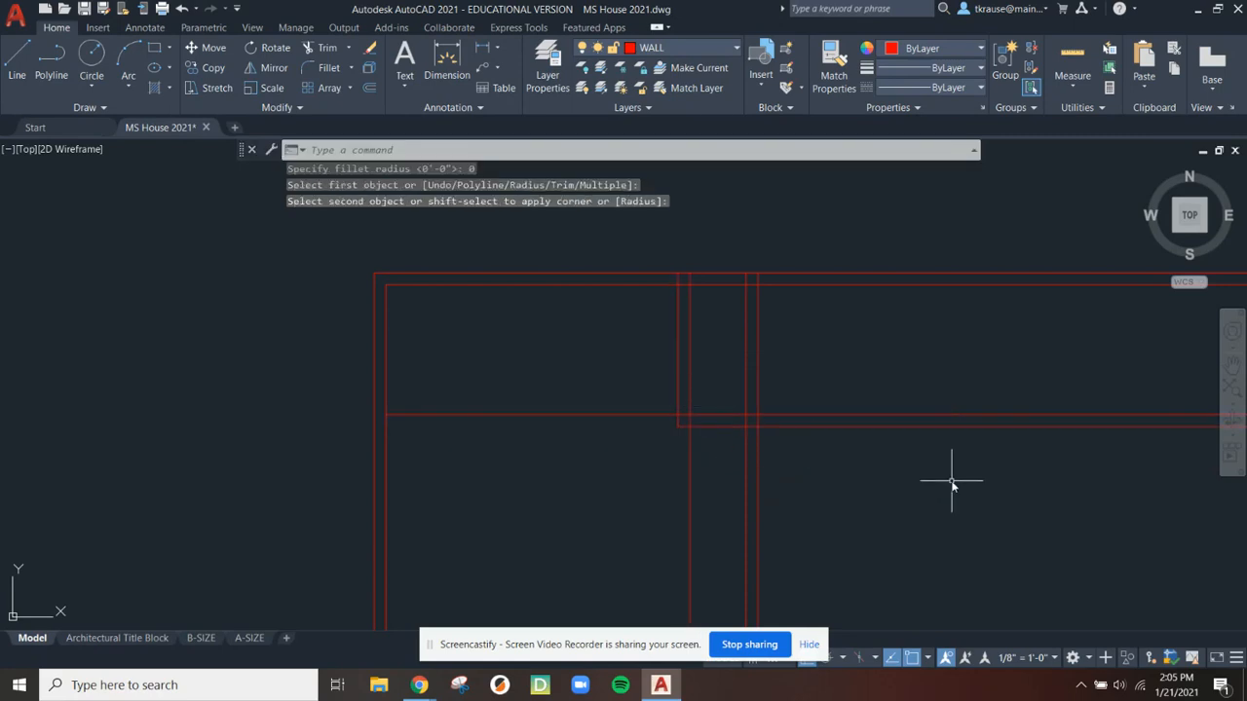
# Fillet the closet's inner side line and inner horizontal line into a square corner with radius 0
pyautogui.press('Return')
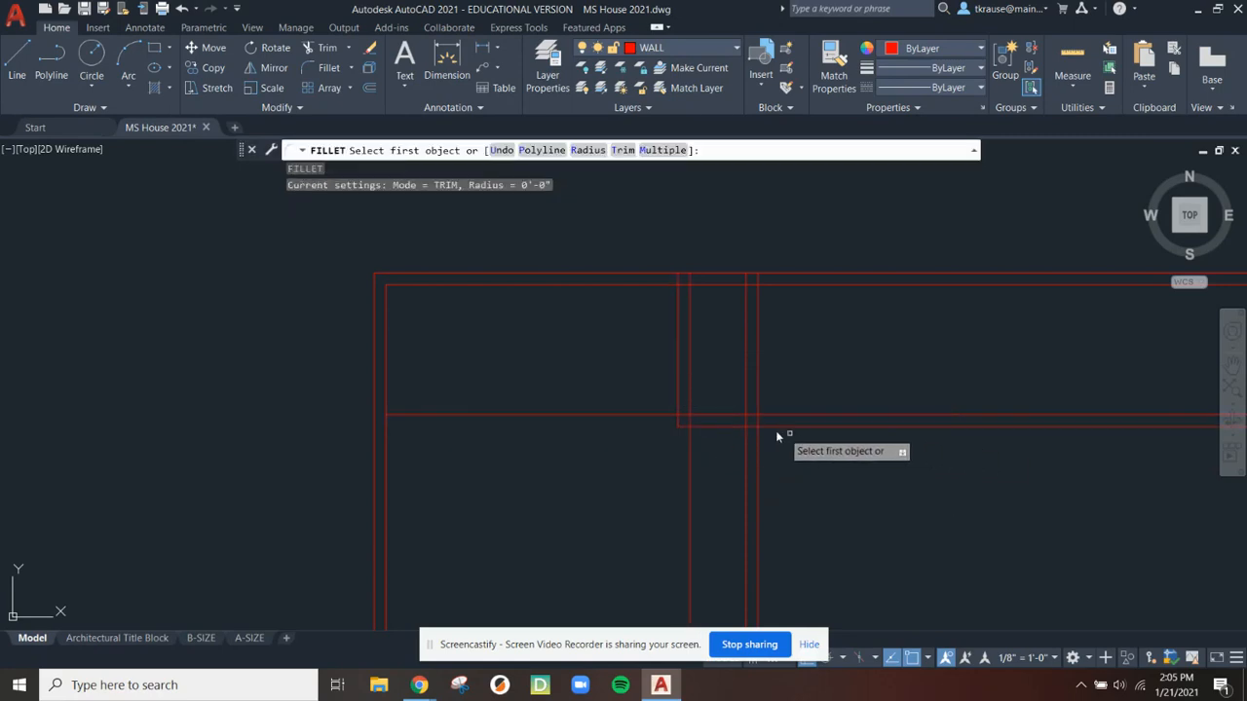
pyautogui.click(718, 414)
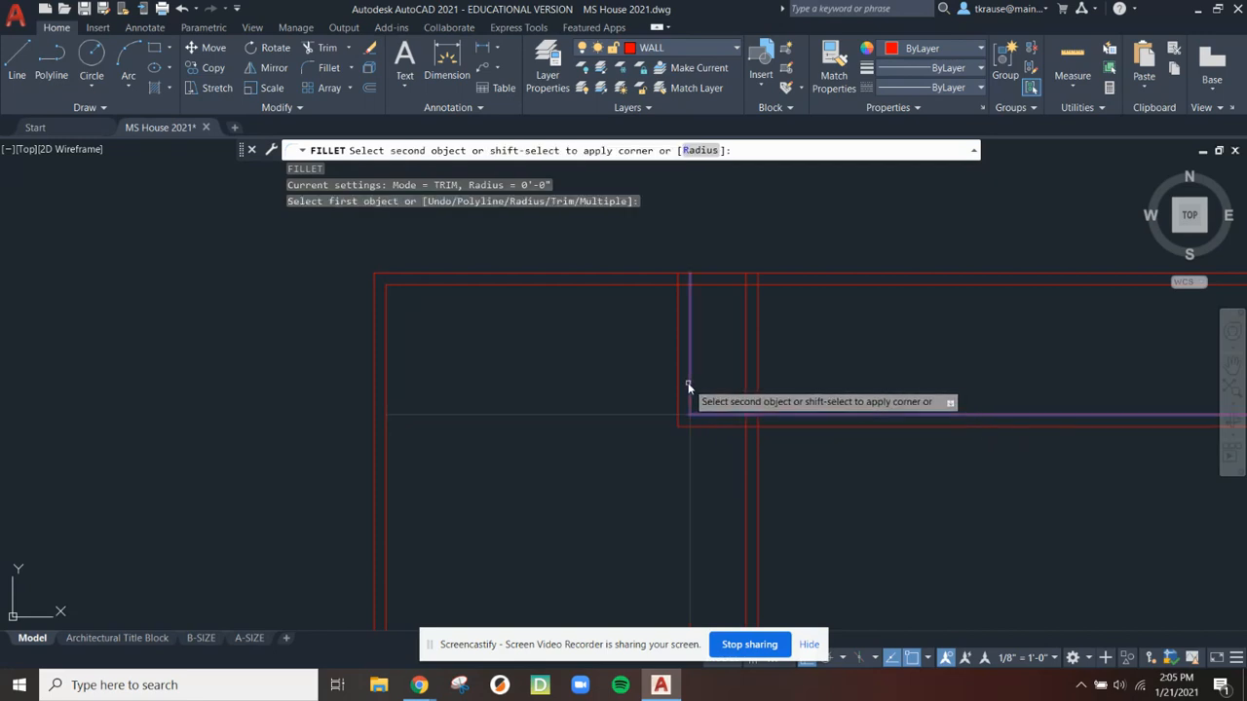
pyautogui.click(690, 390)
pyautogui.press('Escape')
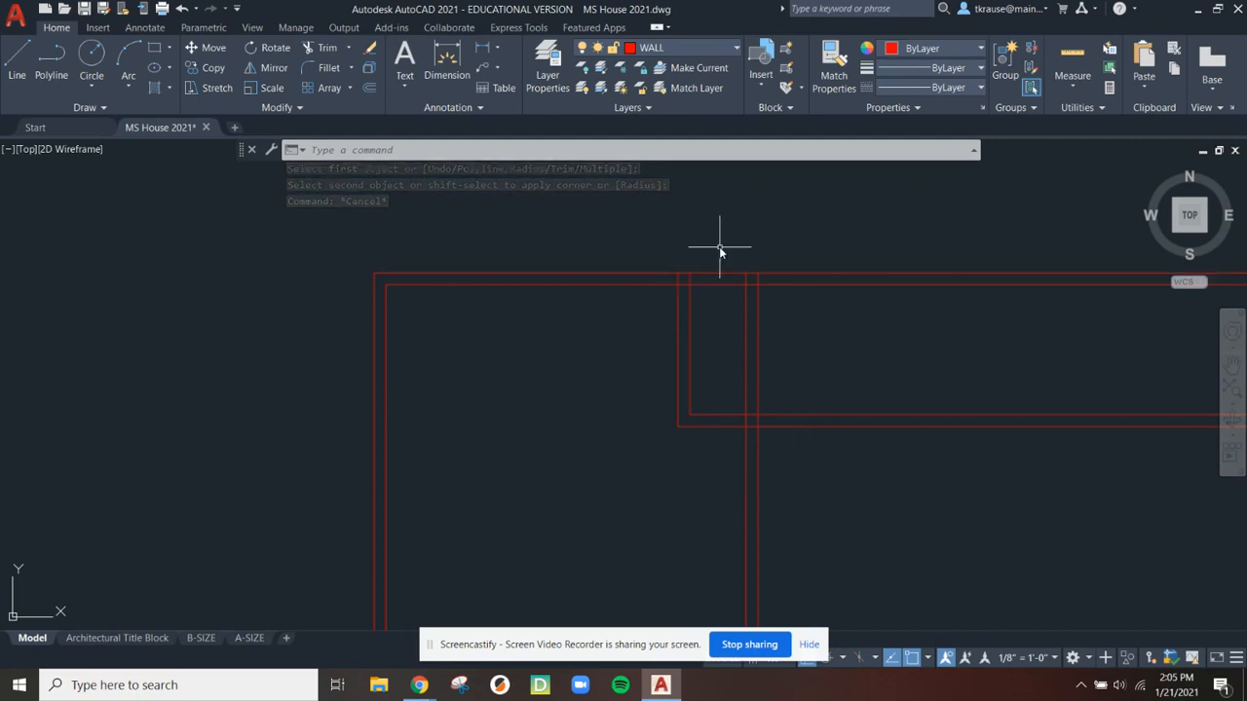
# Trim the overlapping lines where the closet side wall and full-height interior wall meet the upper exterior wall
pyautogui.write('tri')
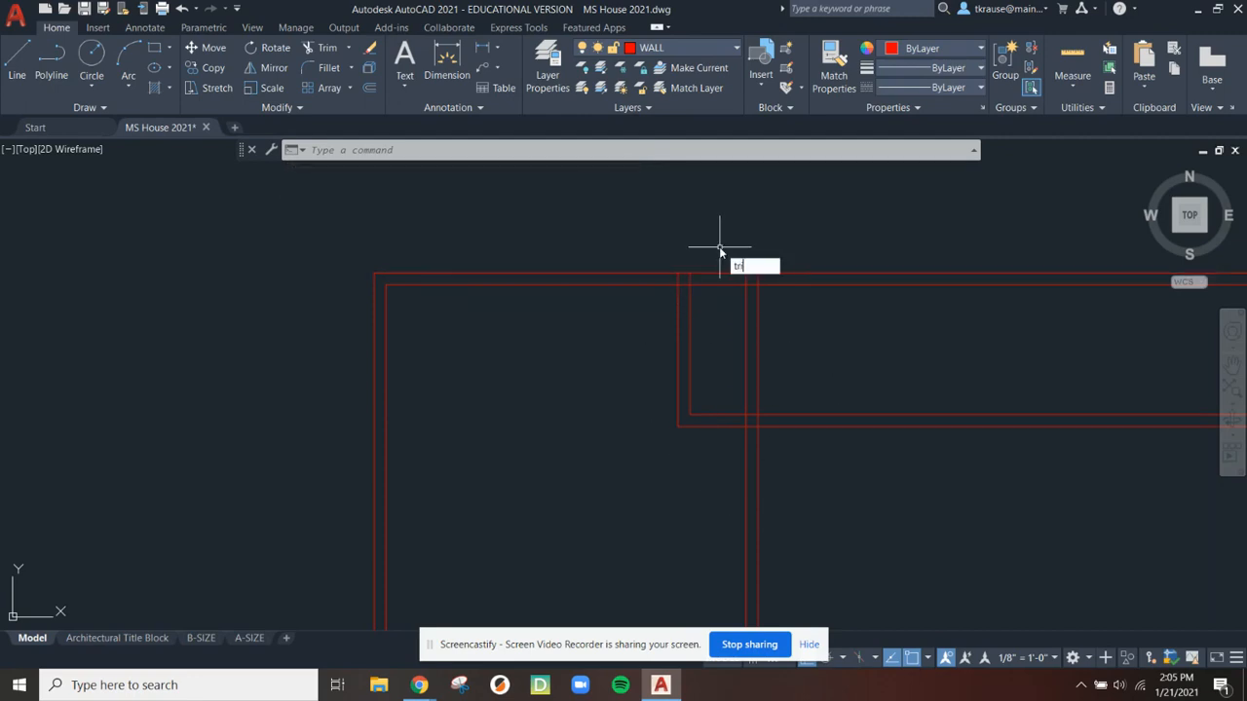
pyautogui.write('m')
pyautogui.press('Return')
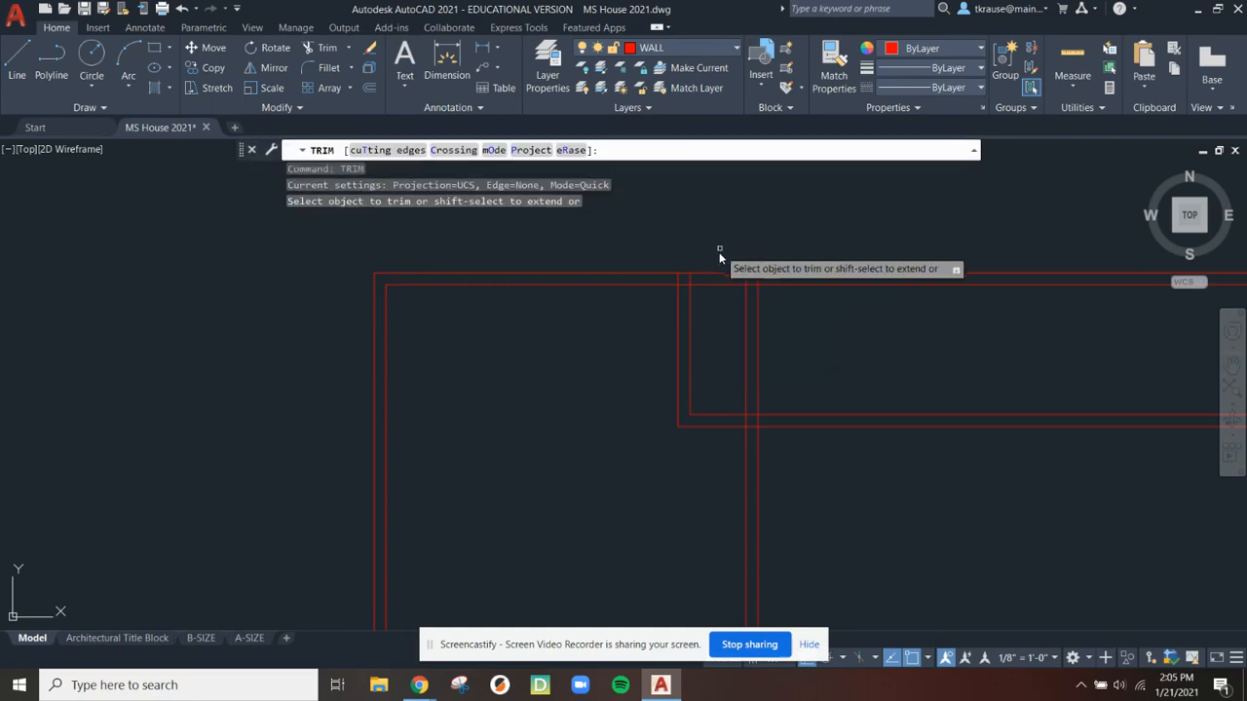
pyautogui.click(705, 278)
pyautogui.scroll(5, 685, 282)
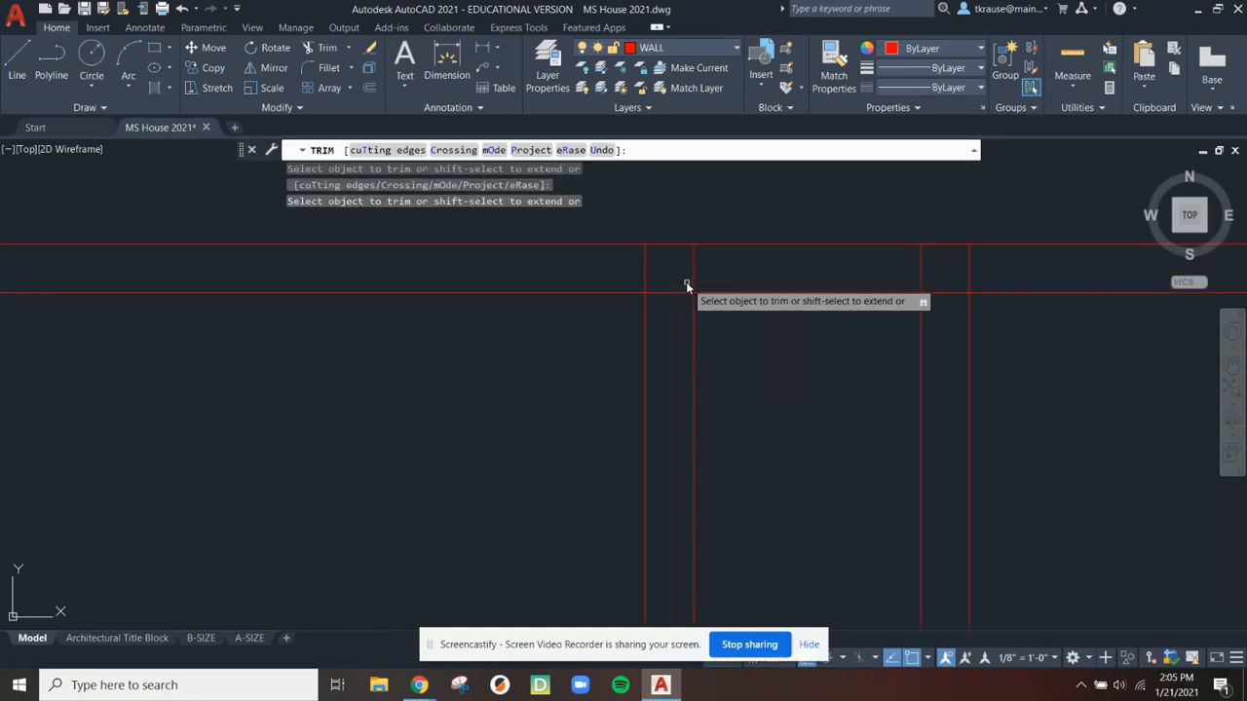
pyautogui.click(644, 258)
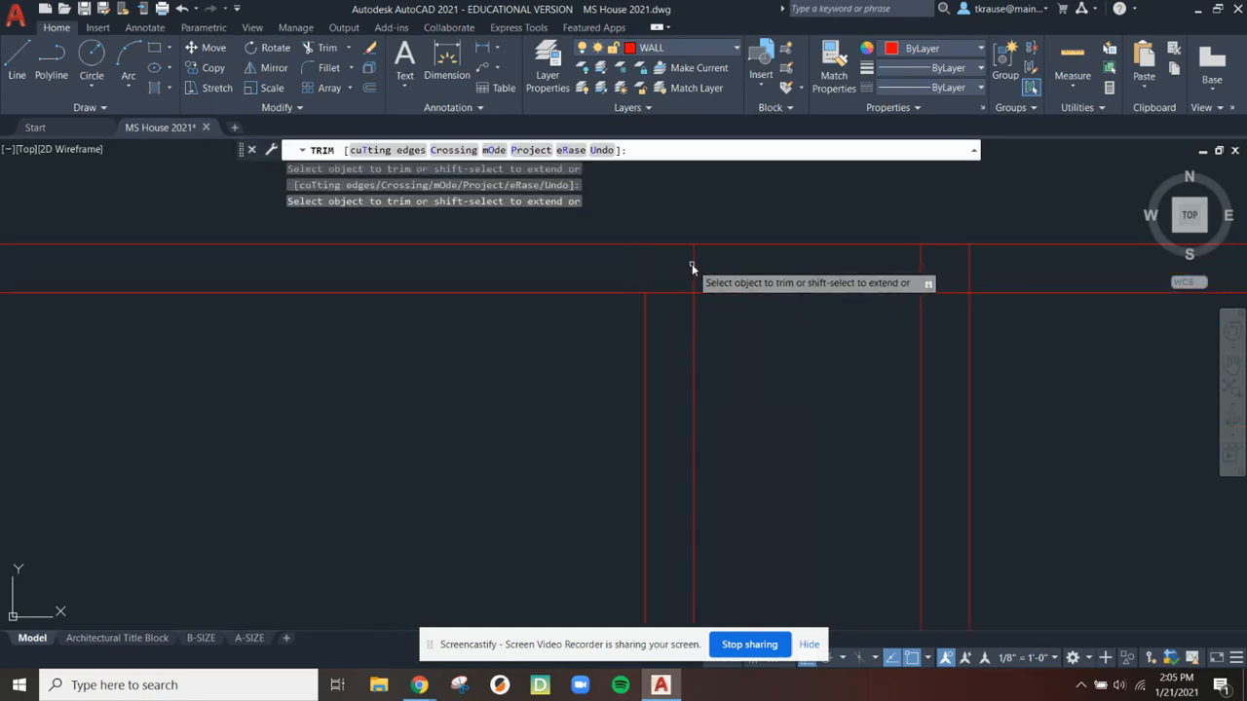
pyautogui.click(692, 265)
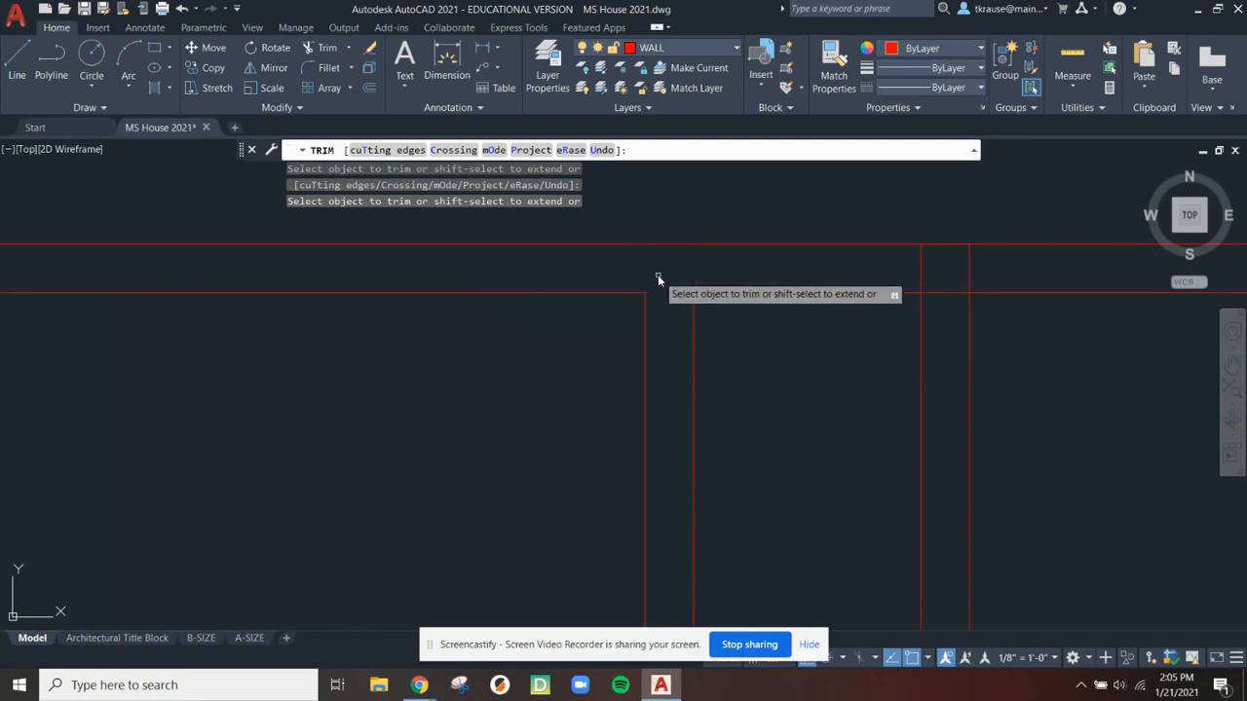
pyautogui.click(662, 291)
pyautogui.click(921, 267)
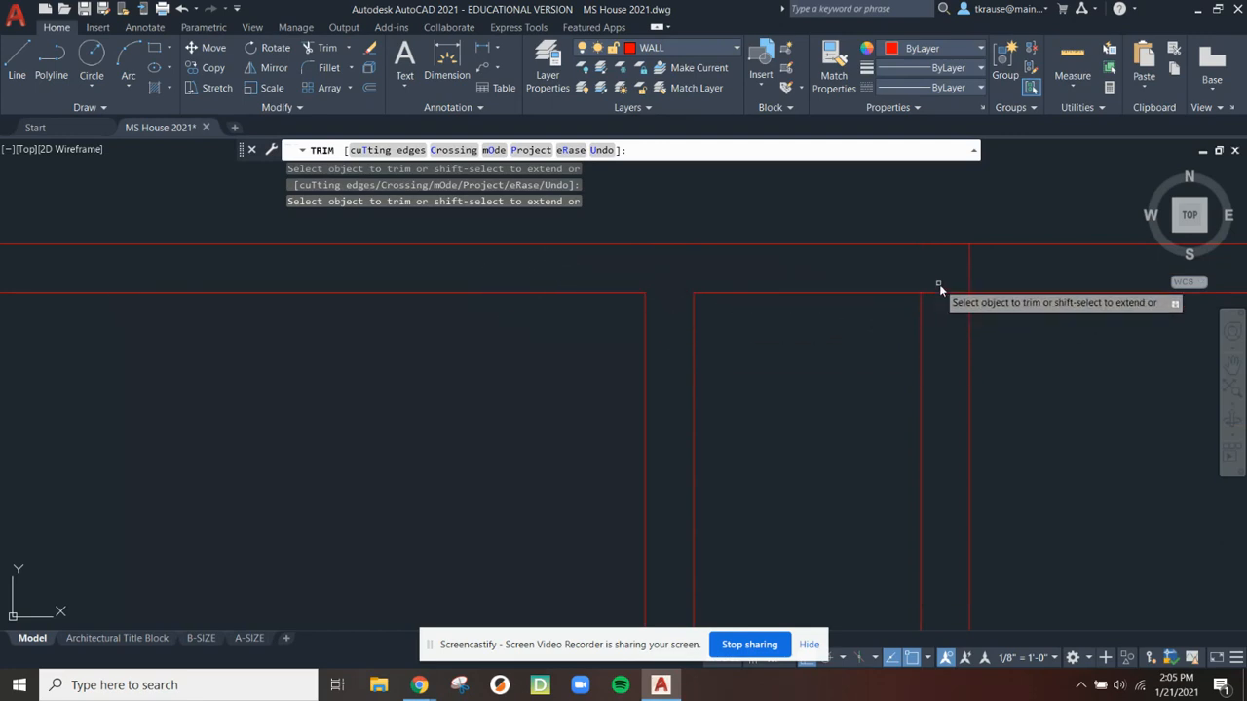
pyautogui.click(945, 291)
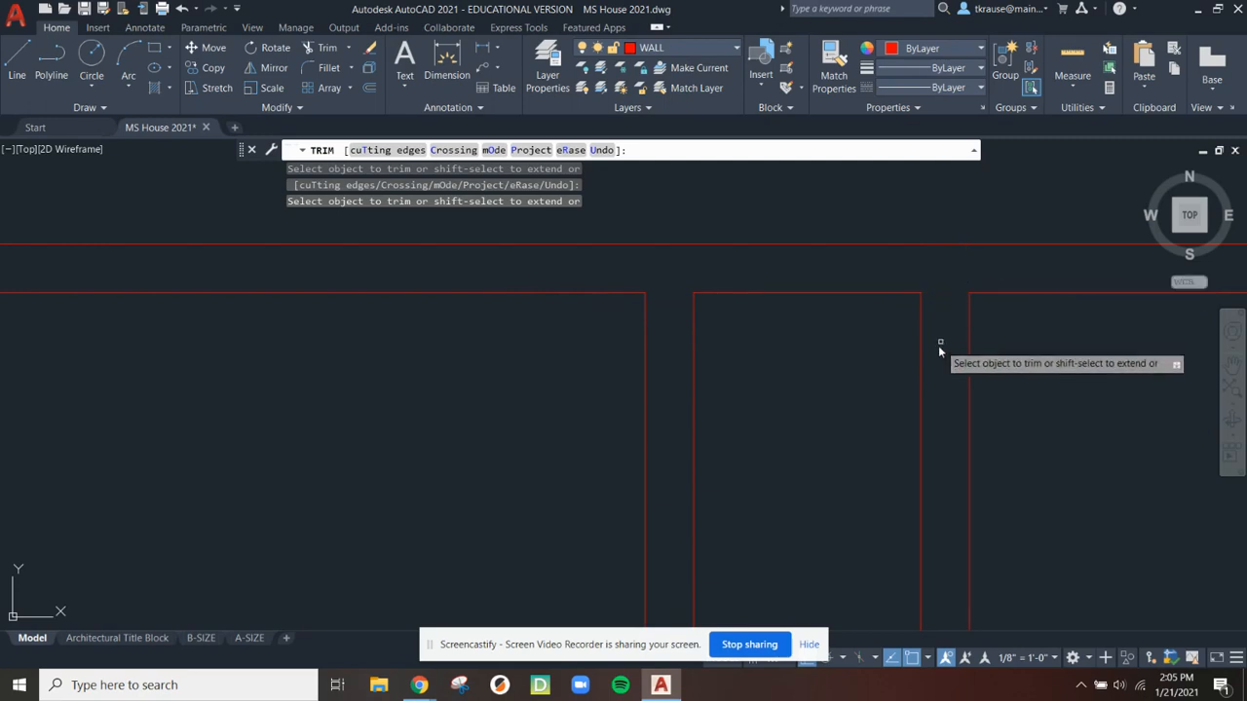
# Trim the overlapping lines where the closet's lower wall meets the full-height interior wall, including the excess to its right
pyautogui.scroll(-3, 925, 365)
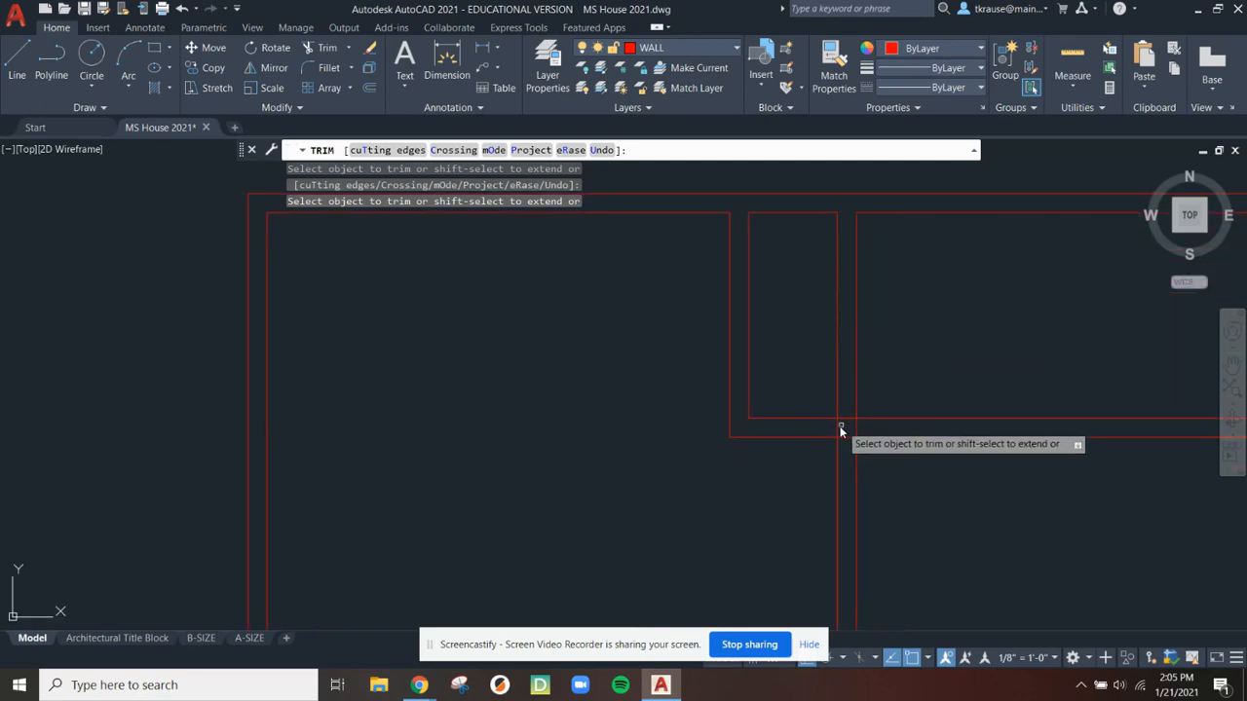
pyautogui.scroll(3, 841, 428)
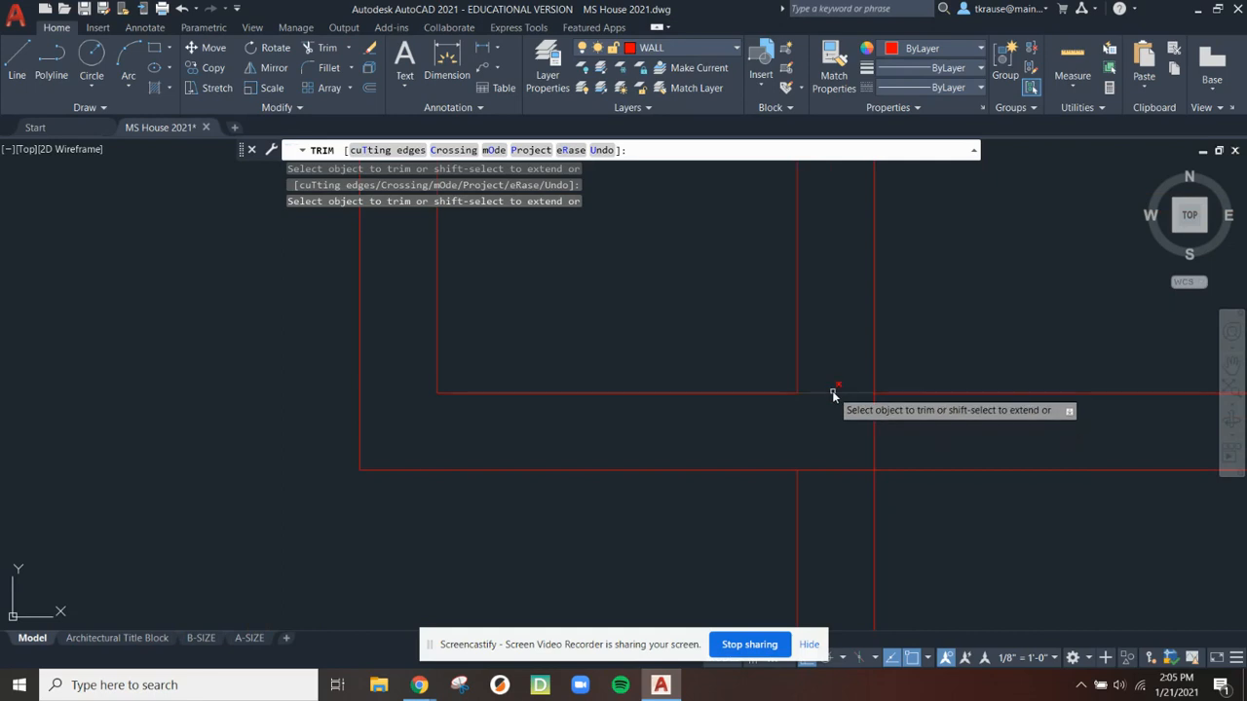
pyautogui.scroll(-2, 852, 473)
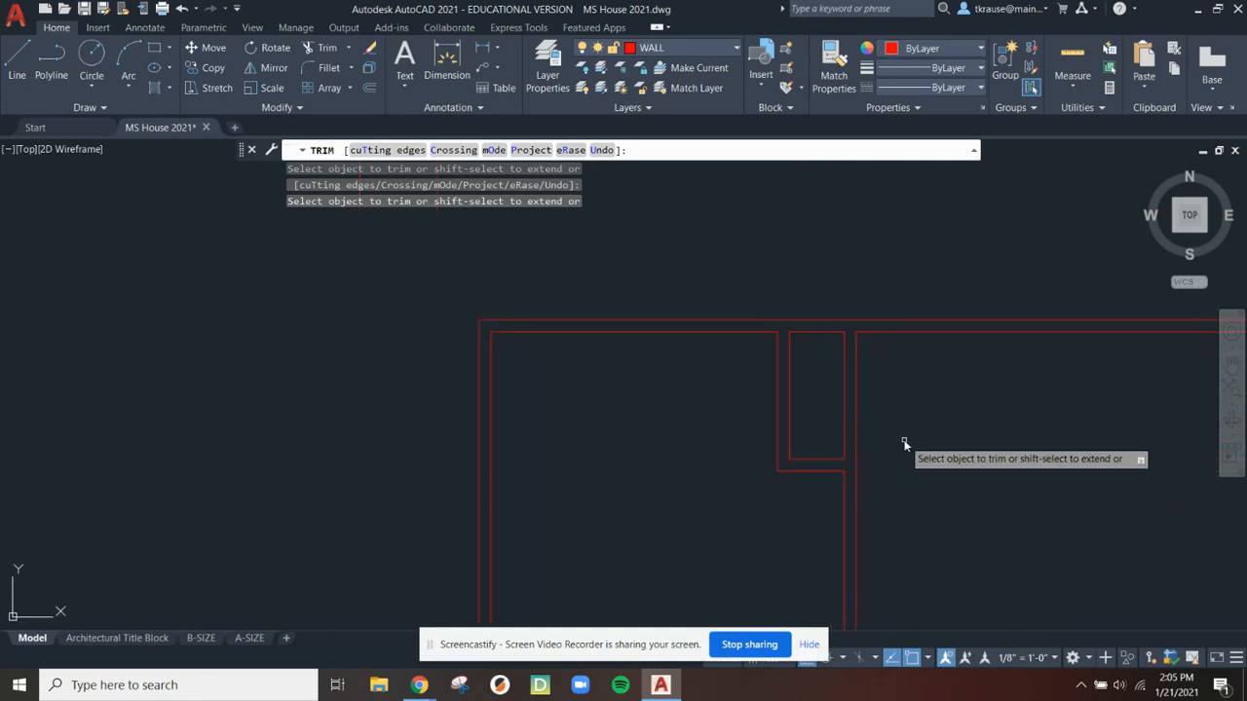
pyautogui.press('Escape')
# Inspect the trimmed closet walls within the whole floor plan and review the drawing's list of layers
pyautogui.scroll(2, 824, 361)
pyautogui.click(709, 281)
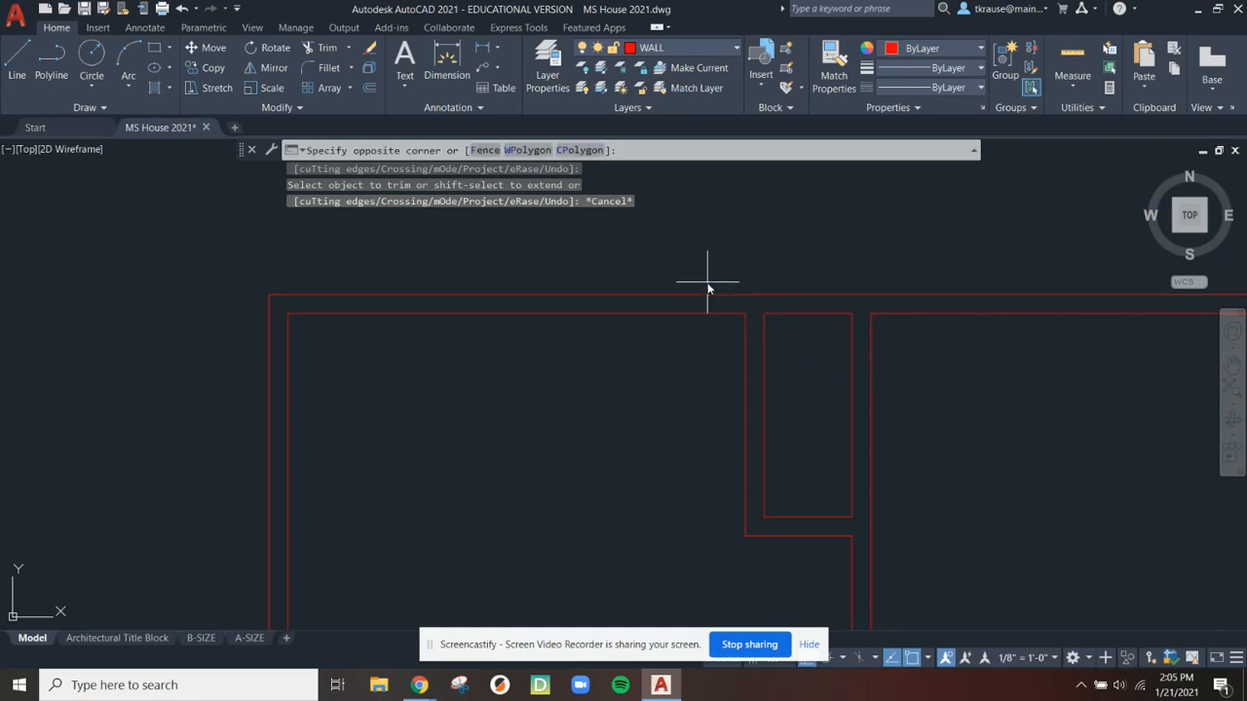
pyautogui.press('Escape')
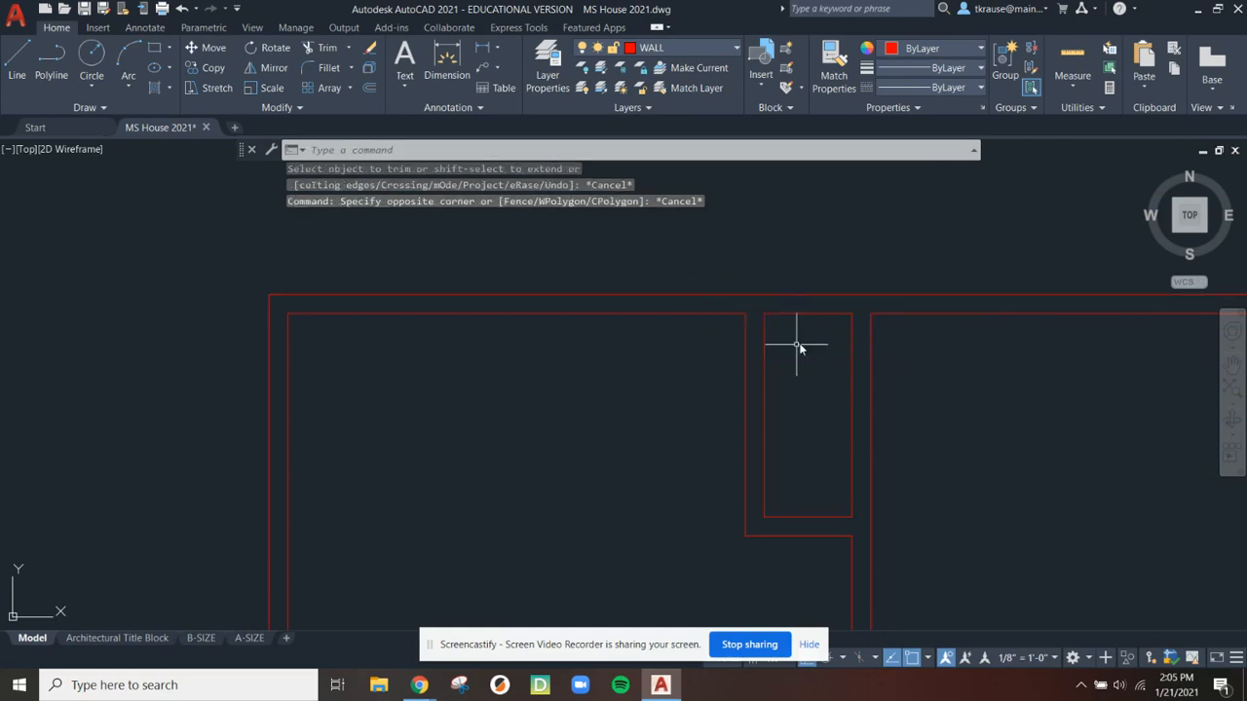
pyautogui.click(827, 275)
pyautogui.click(896, 358)
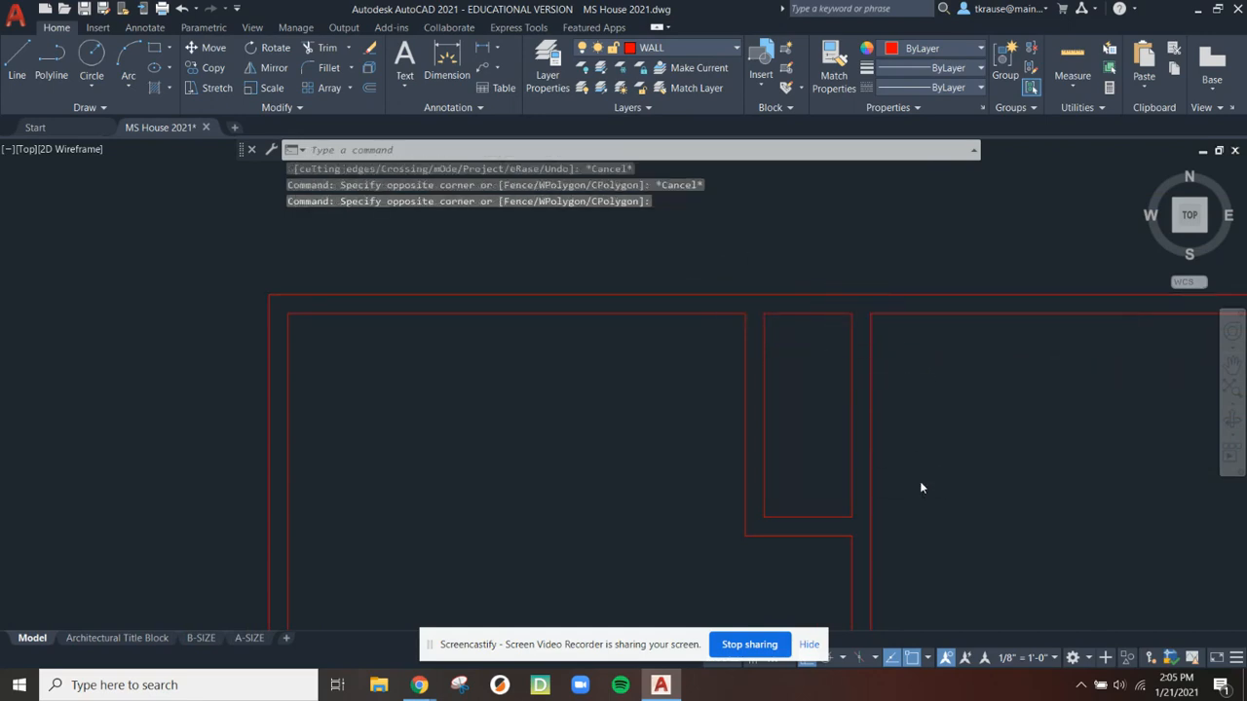
pyautogui.scroll(-5, 907, 444)
pyautogui.moveTo(838, 355)
pyautogui.mouseDown(button='middle')
pyautogui.moveTo(637, 353)
pyautogui.moveTo(648, 352)
pyautogui.mouseUp(button='middle')
pyautogui.scroll(4, 721, 356)
pyautogui.scroll(-2, 642, 361)
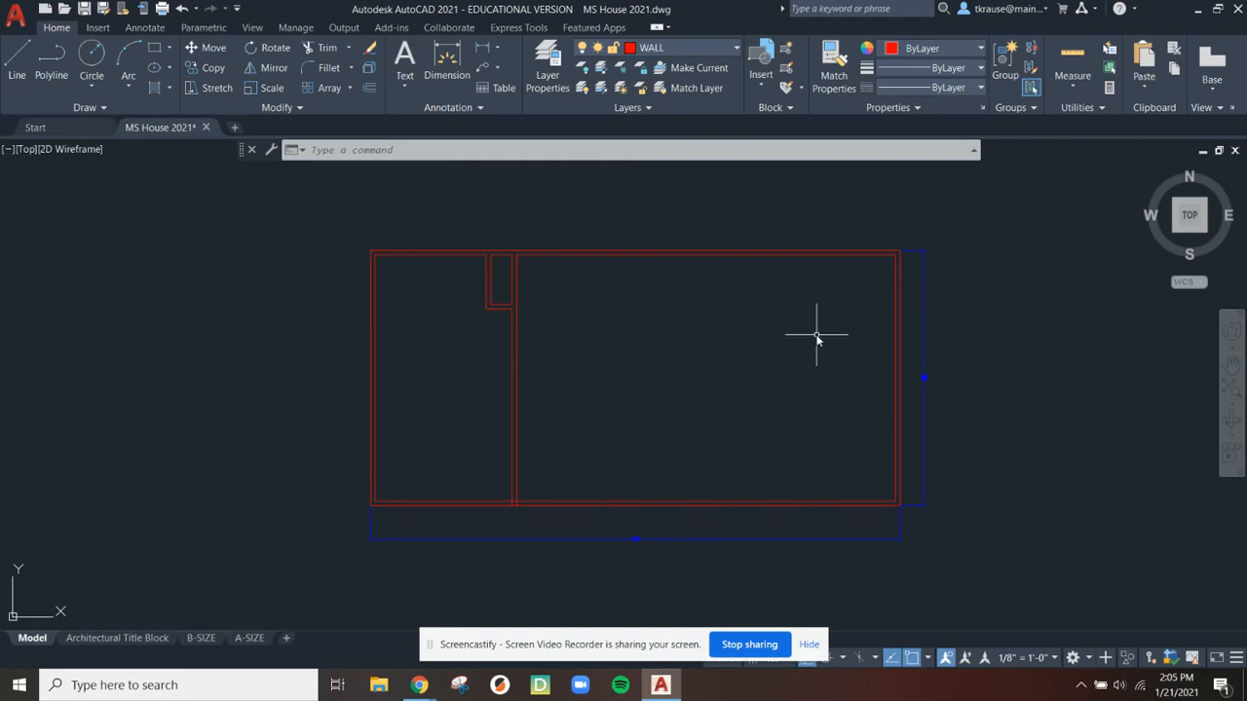
pyautogui.click(694, 51)
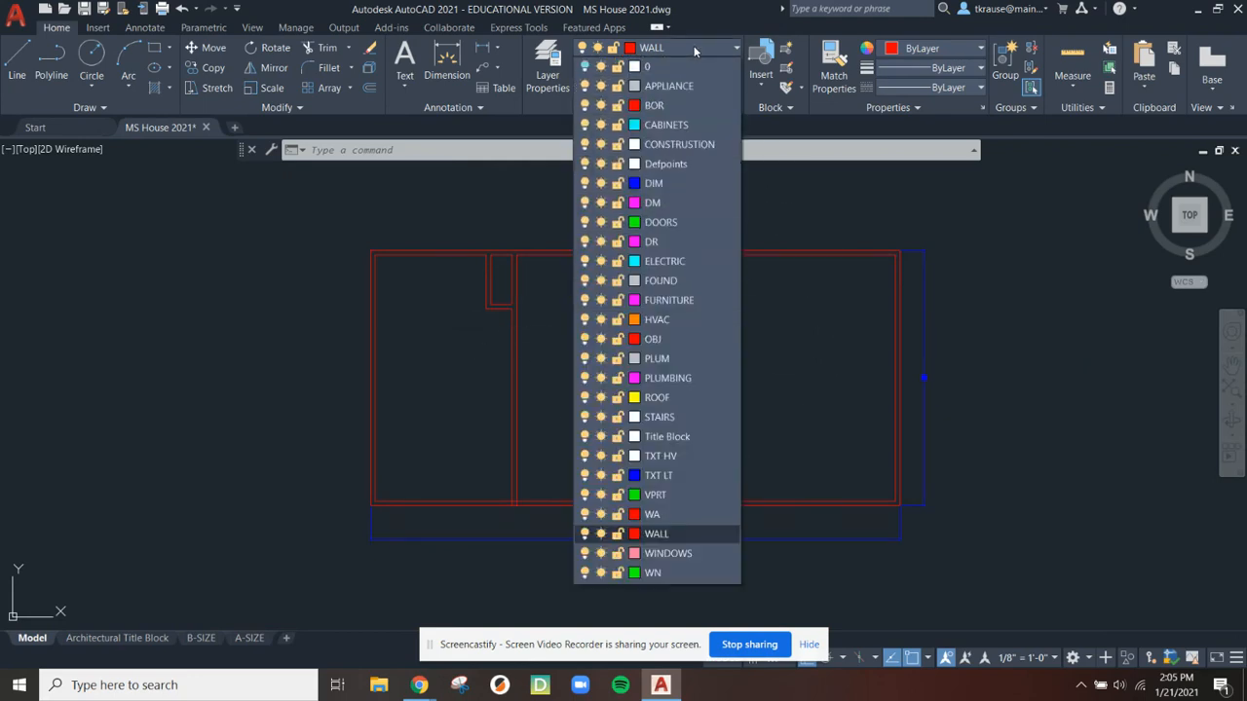
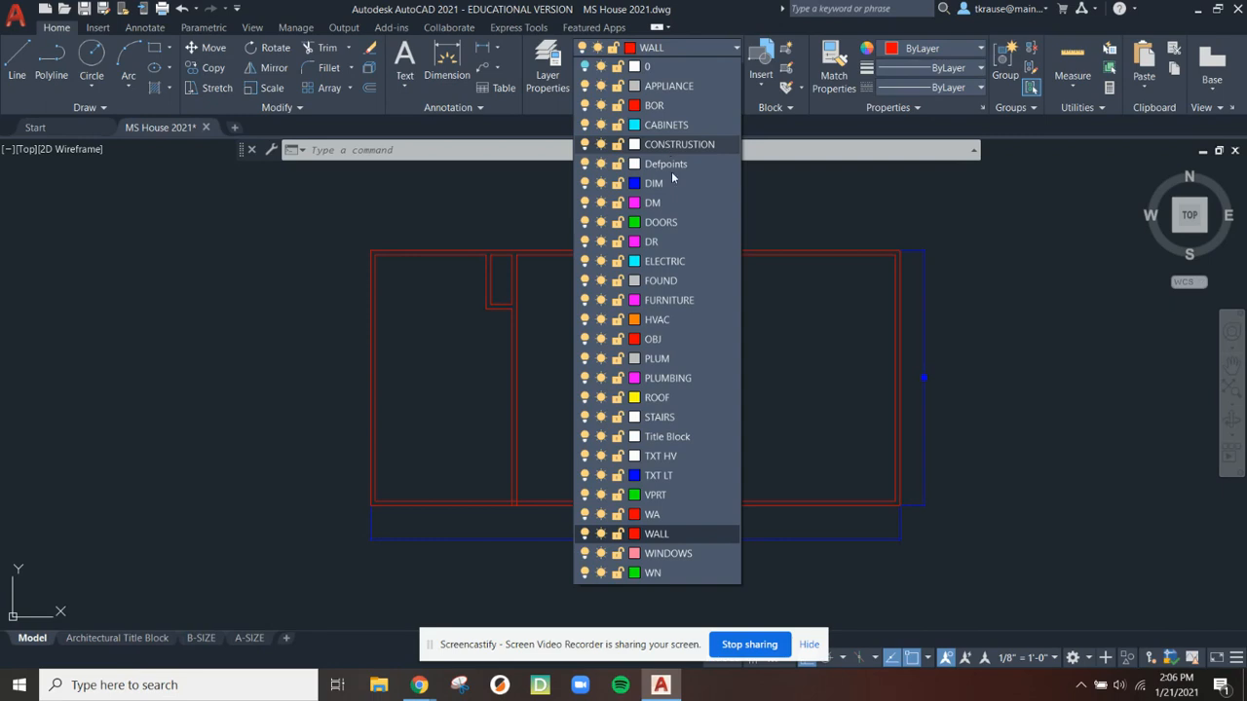
pyautogui.click(761, 378)
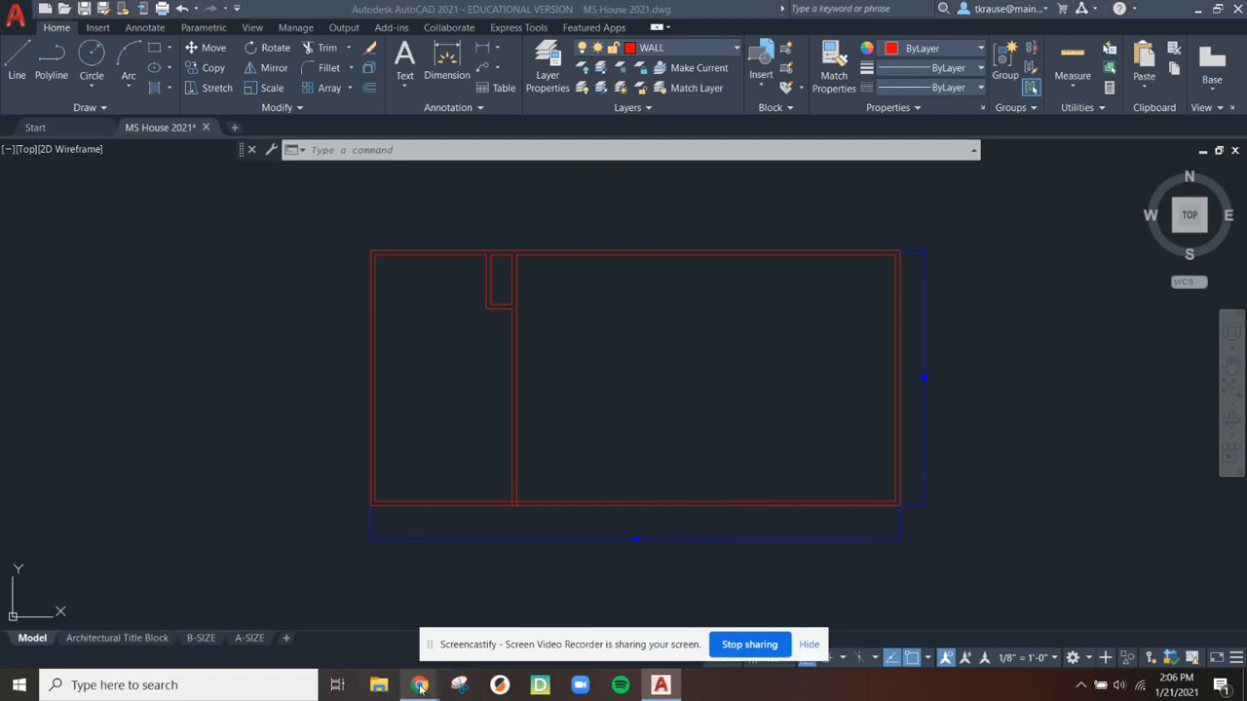
# Switch to the MS HOUSE PLAN Step 1 PDF in Chrome and examine the next interior wall running down from the upper exterior wall
pyautogui.moveTo(418, 685)
pyautogui.click(387, 612)
pyautogui.scroll(-2, 827, 286)
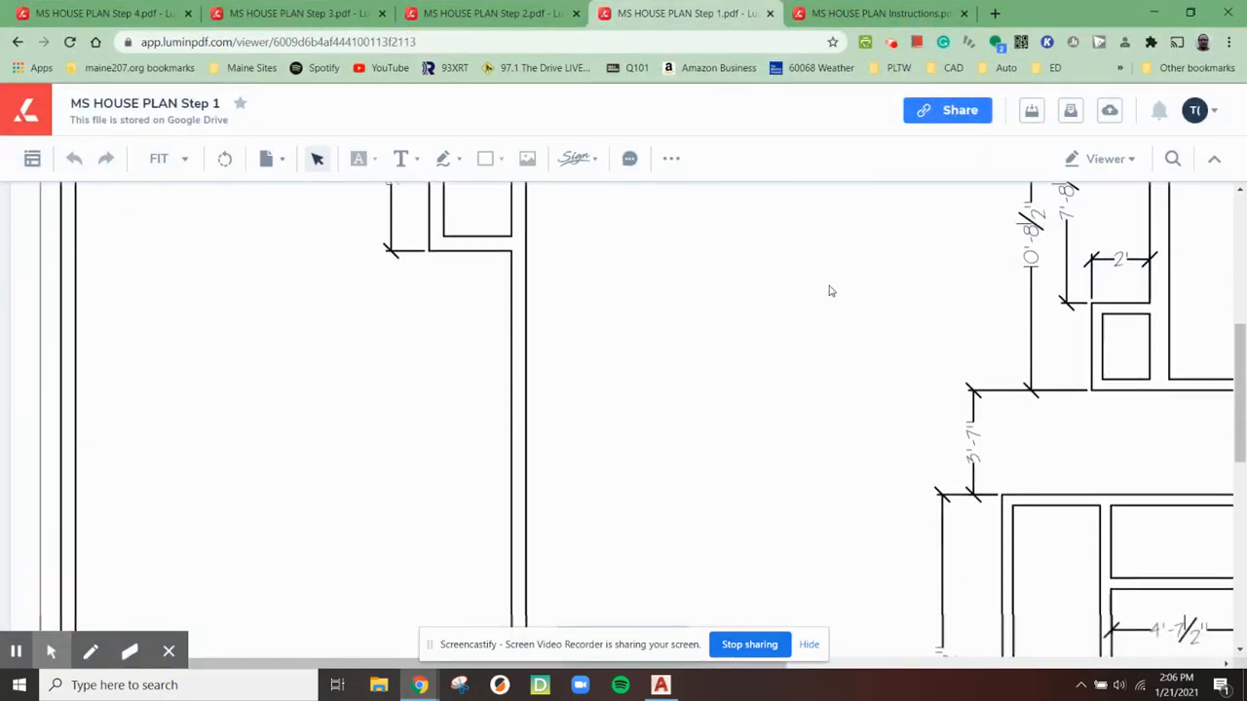
pyautogui.scroll(2, 818, 370)
pyautogui.keyDown('ctrl'); pyautogui.scroll(-1, 822, 434); pyautogui.keyUp('ctrl')
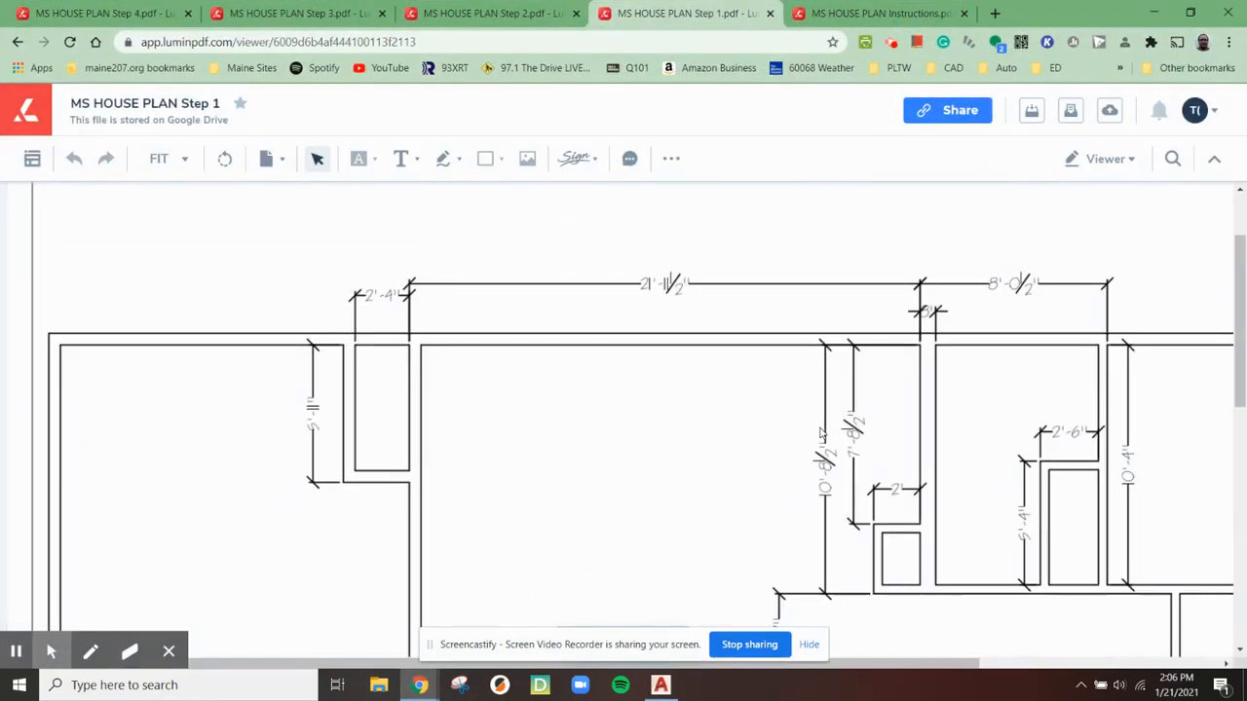
pyautogui.scroll(-2, 858, 435)
pyautogui.scroll(1, 857, 435)
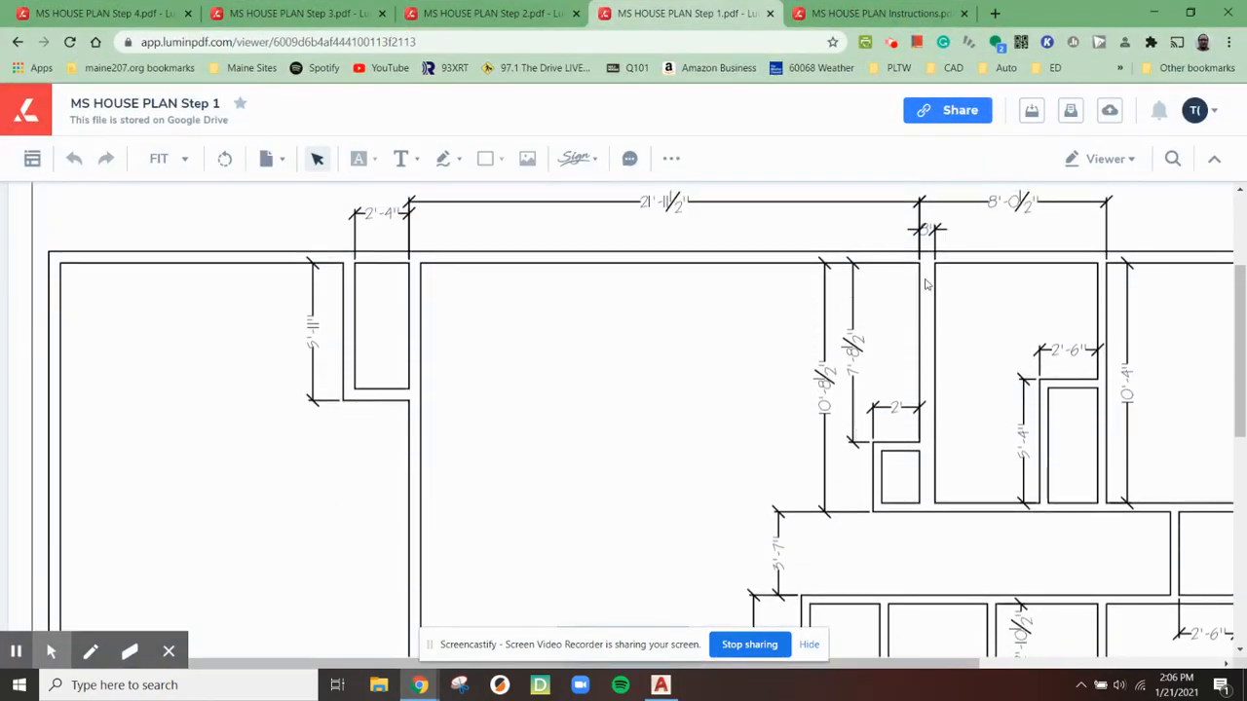
pyautogui.moveTo(895, 240); pyautogui.dragTo(959, 538)
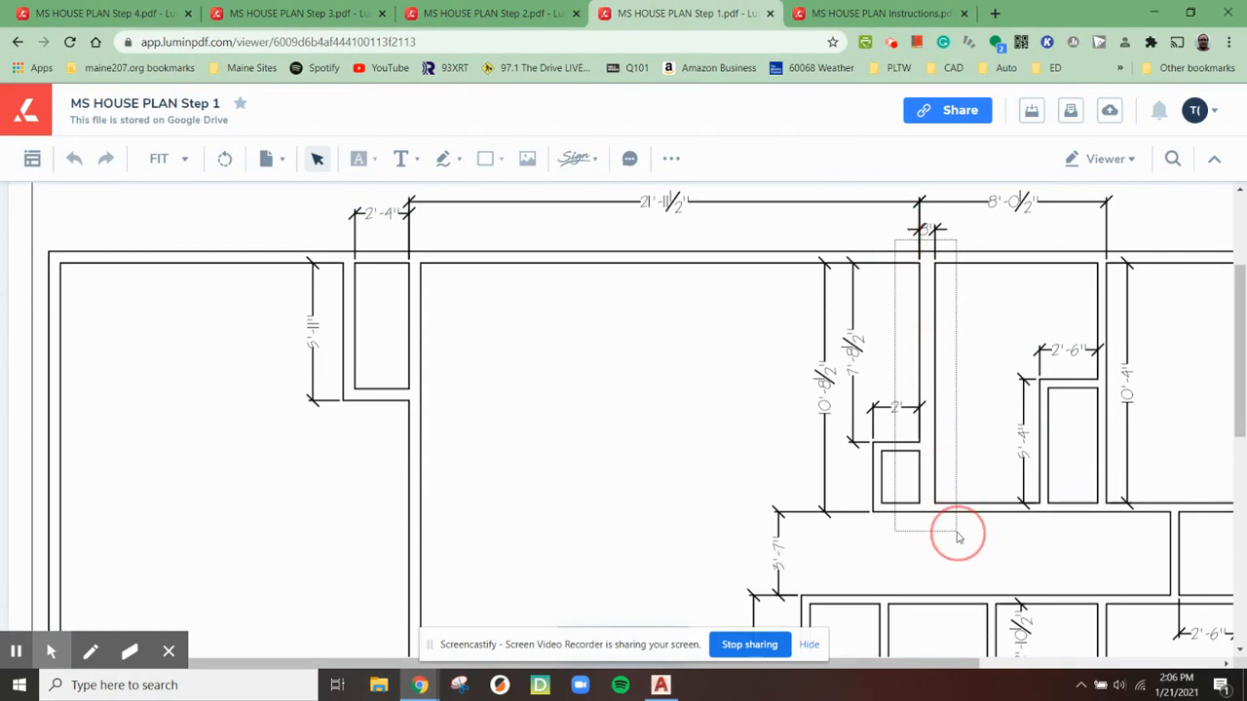
pyautogui.moveTo(958, 537); pyautogui.dragTo(958, 538)
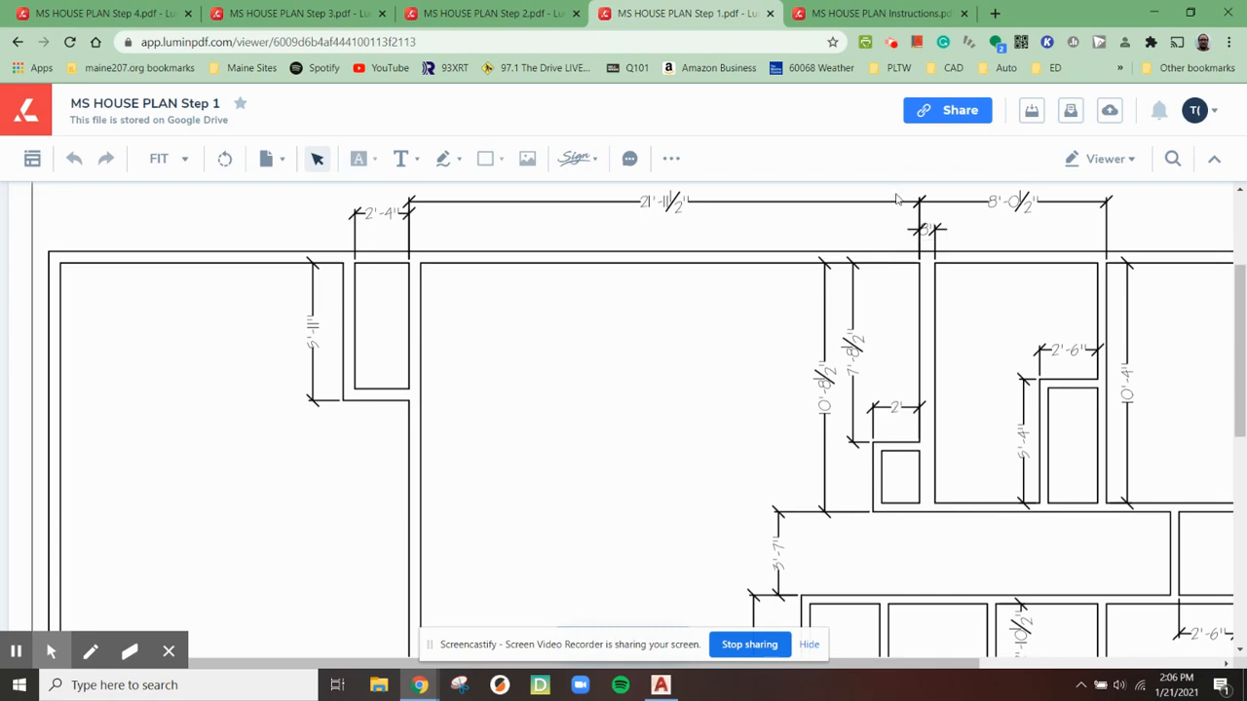
# Read the next interior wall's thickness and its distance from the closet, and check which closet line the distance starts from
pyautogui.moveTo(897, 209); pyautogui.dragTo(964, 289)
pyautogui.moveTo(620, 191); pyautogui.dragTo(732, 248)
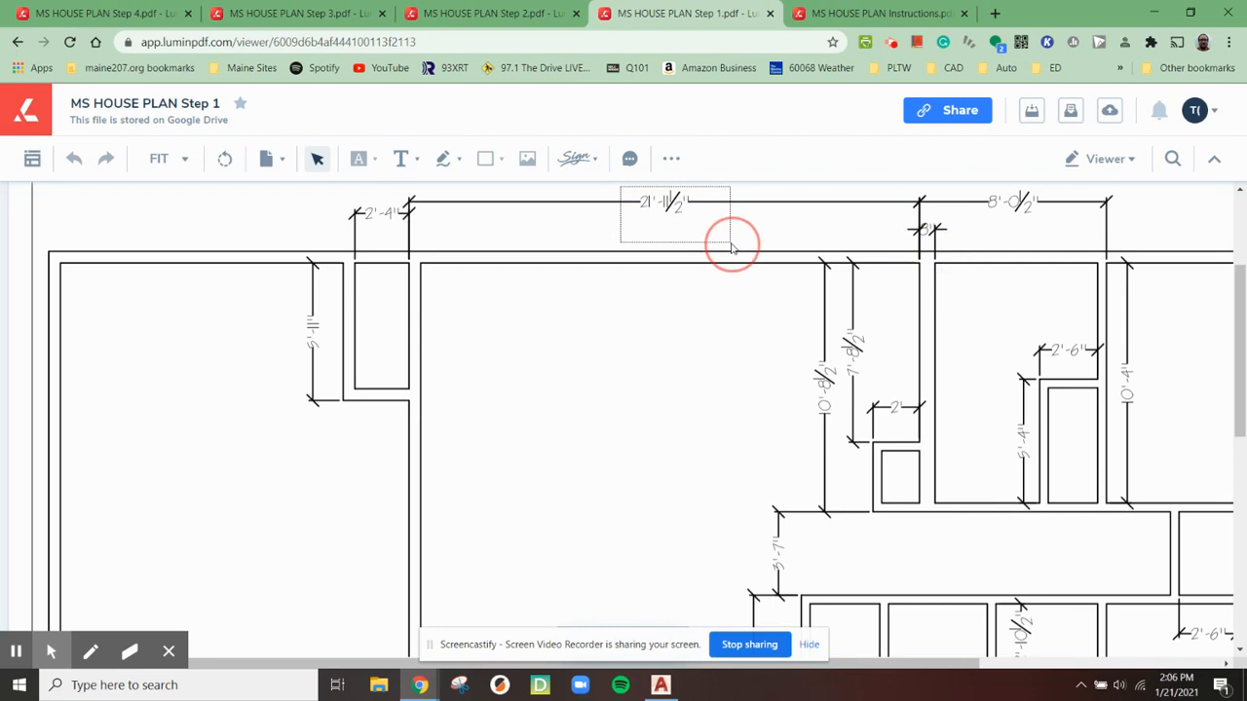
pyautogui.moveTo(732, 249); pyautogui.dragTo(733, 248)
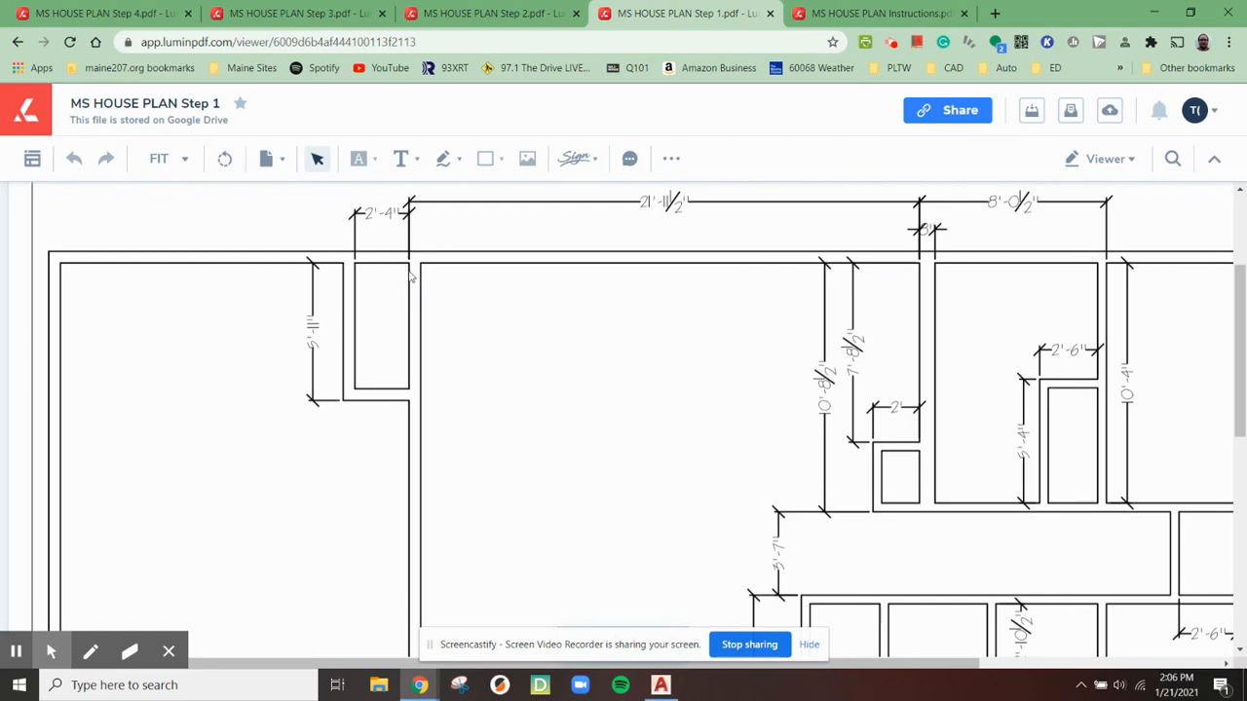
pyautogui.moveTo(395, 263); pyautogui.dragTo(441, 416)
pyautogui.moveTo(391, 264); pyautogui.dragTo(420, 396)
pyautogui.moveTo(851, 493); pyautogui.dragTo(1155, 545)
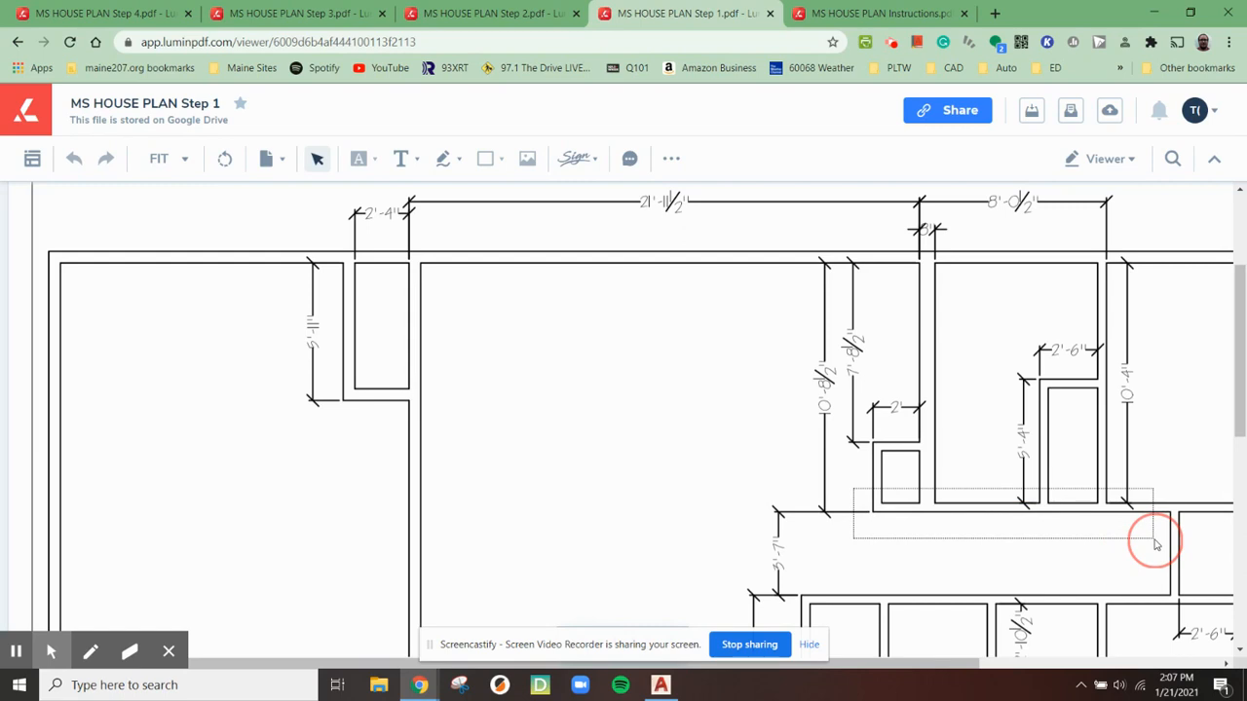
pyautogui.moveTo(1156, 546); pyautogui.dragTo(1156, 545)
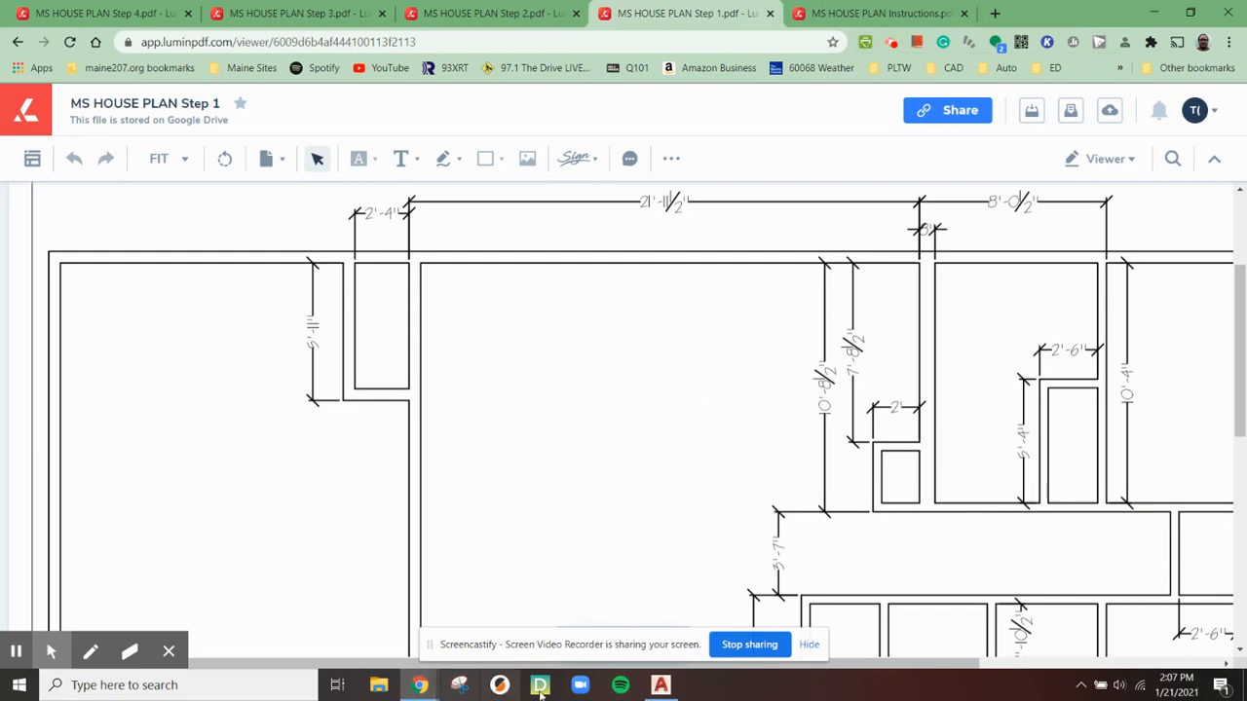
# Switch to AutoCAD and offset the closet's inner right vertical line 21'-11 1/2" to the right
pyautogui.click(661, 686)
pyautogui.scroll(3, 507, 265)
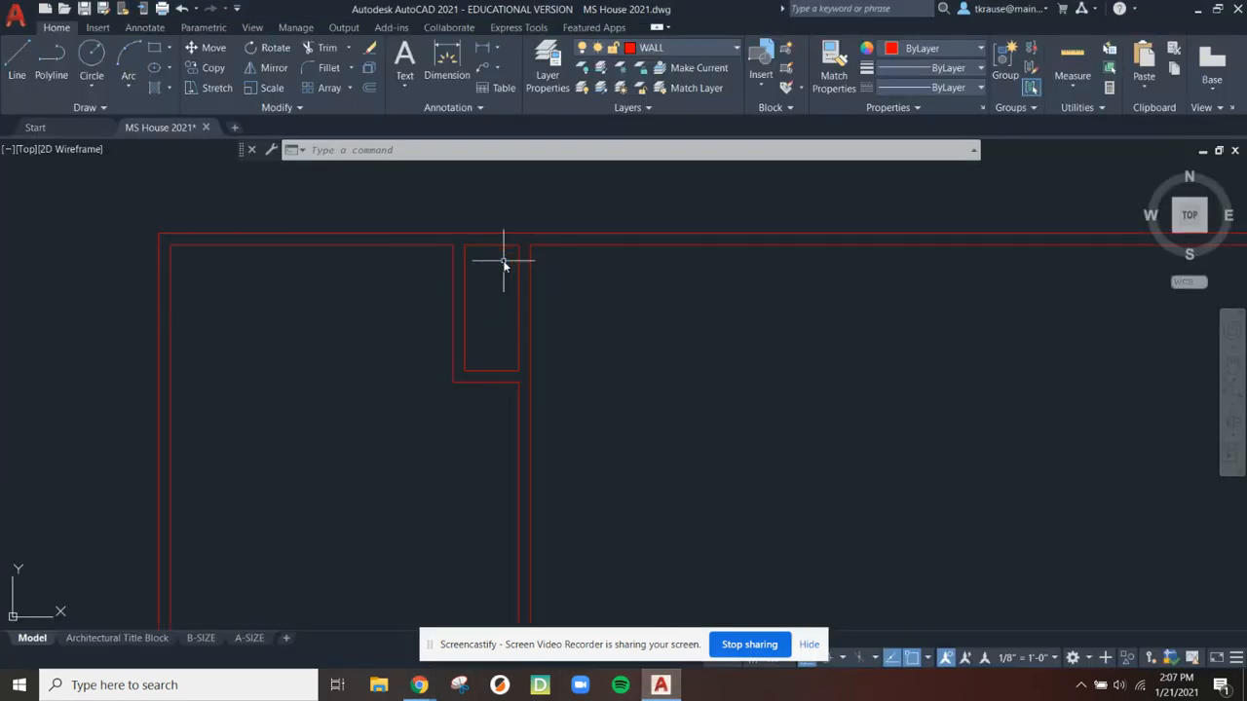
pyautogui.write('o')
pyautogui.press('Return')
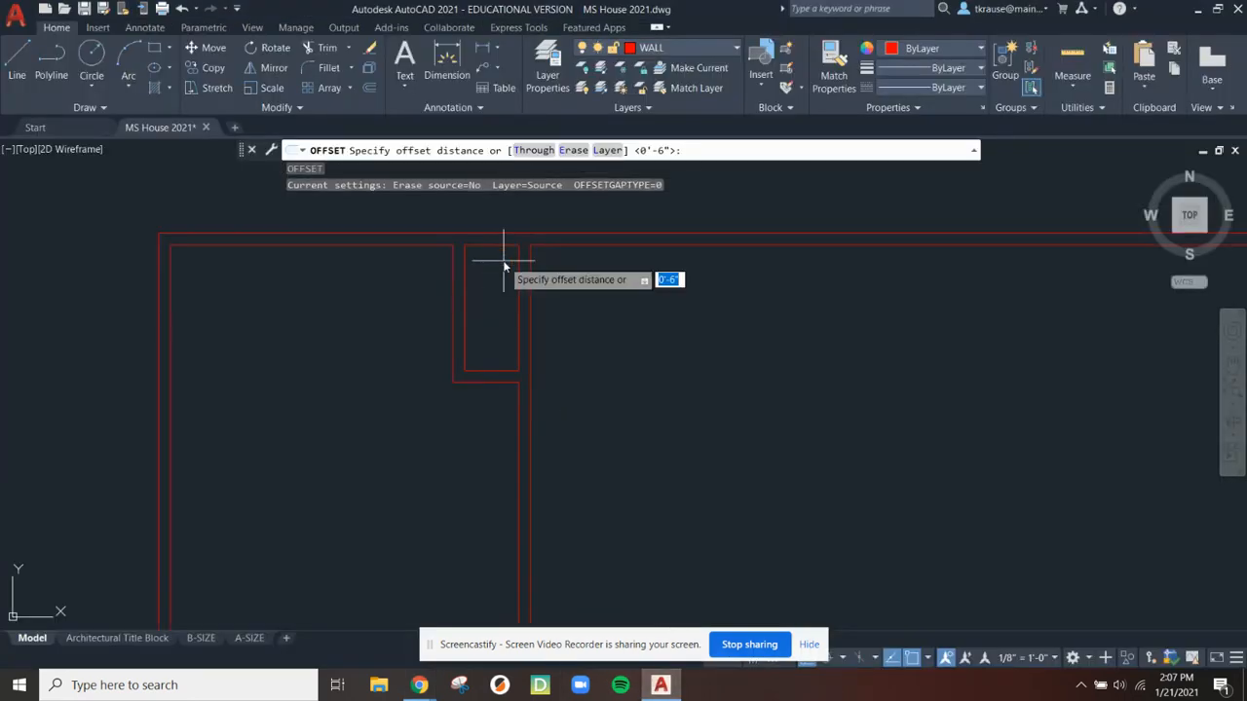
pyautogui.write("21'11-1/2")
pyautogui.press('Return')
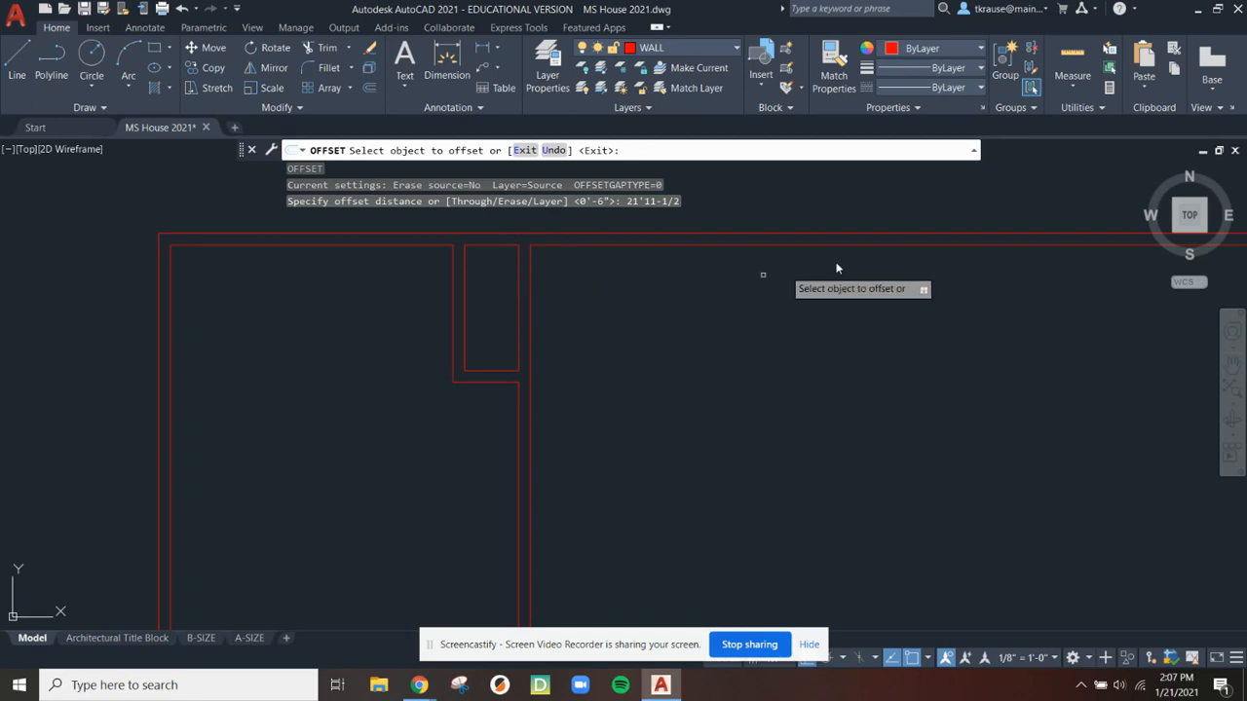
pyautogui.click(519, 280)
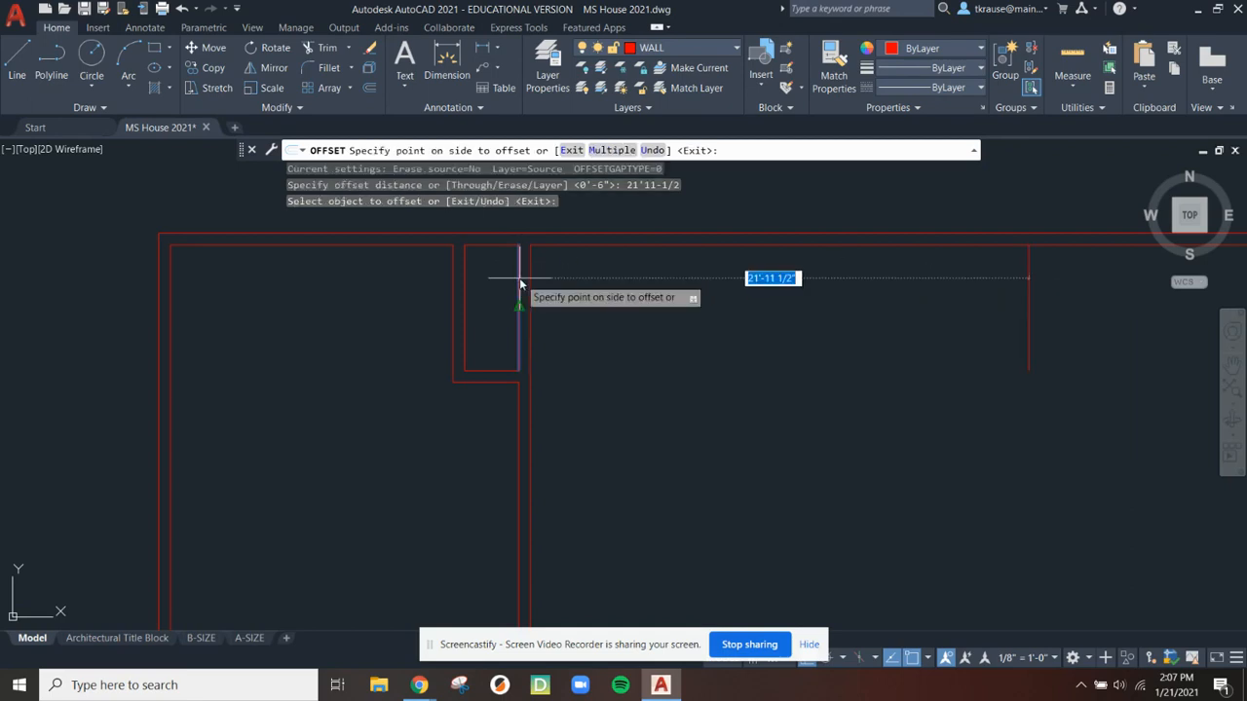
pyautogui.click(1009, 282)
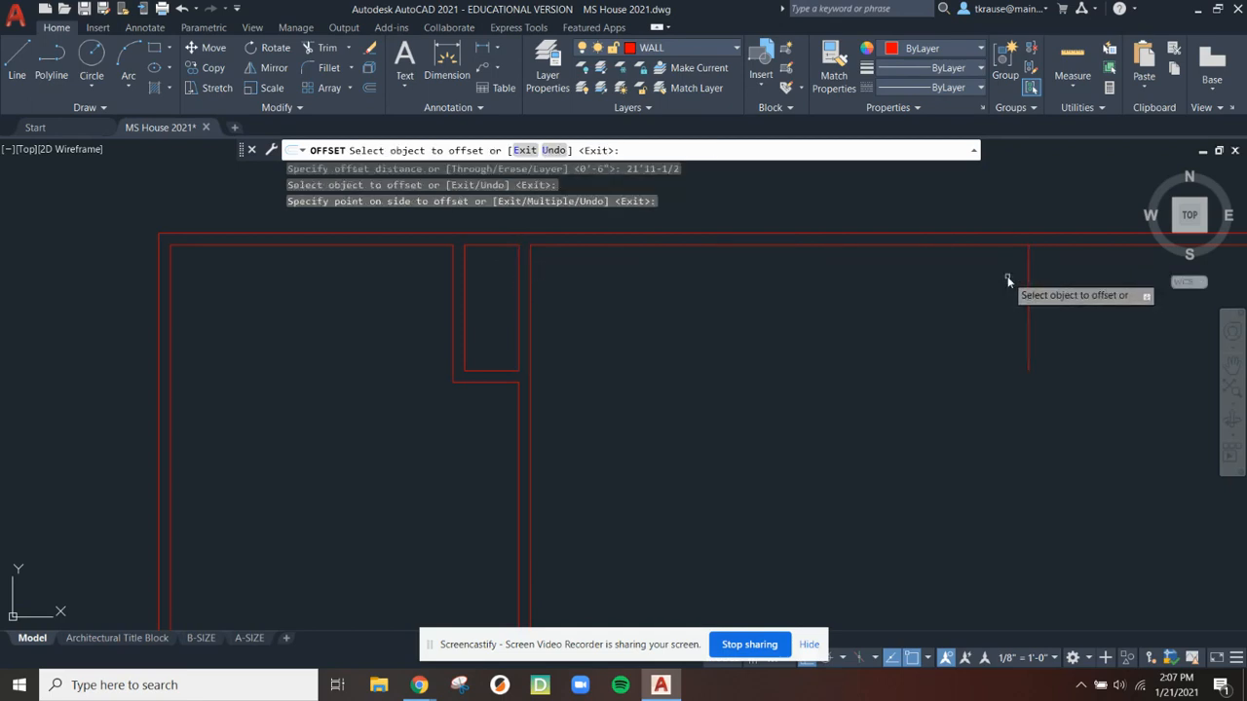
pyautogui.press('Escape')
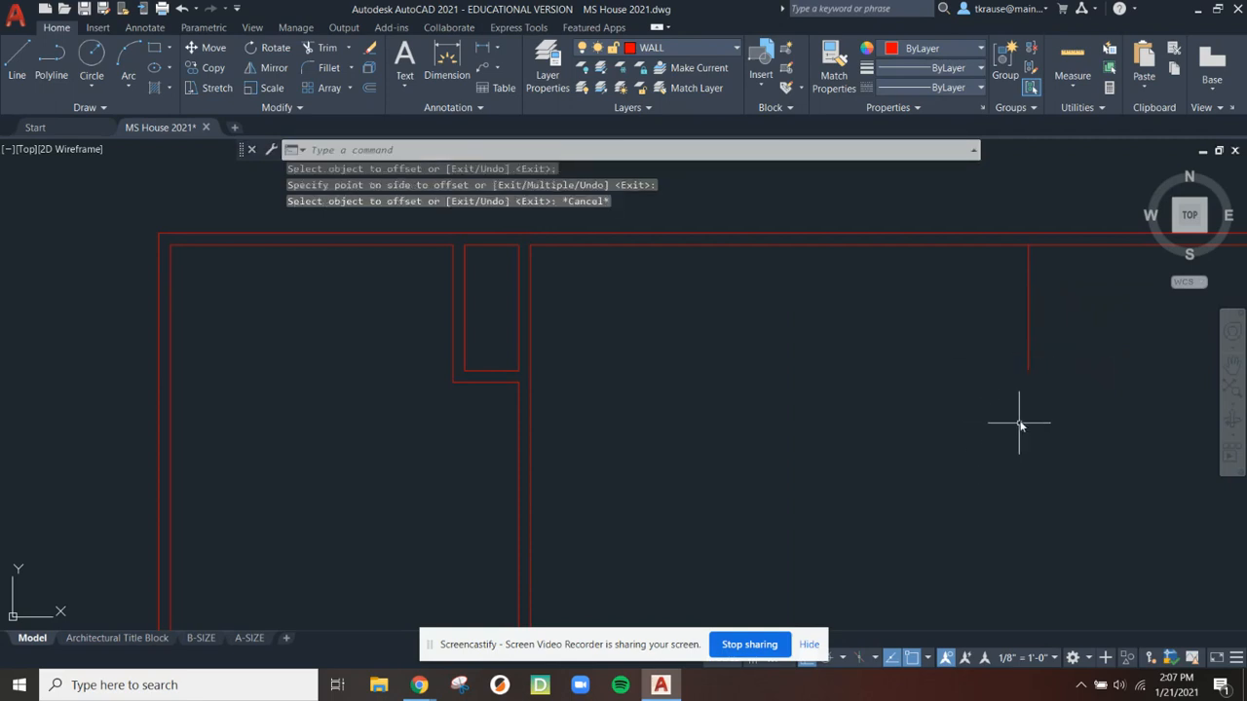
# Stretch the lower end of the new offset line straight down to a length of about 14'-1 7/8"
pyautogui.click(1031, 329)
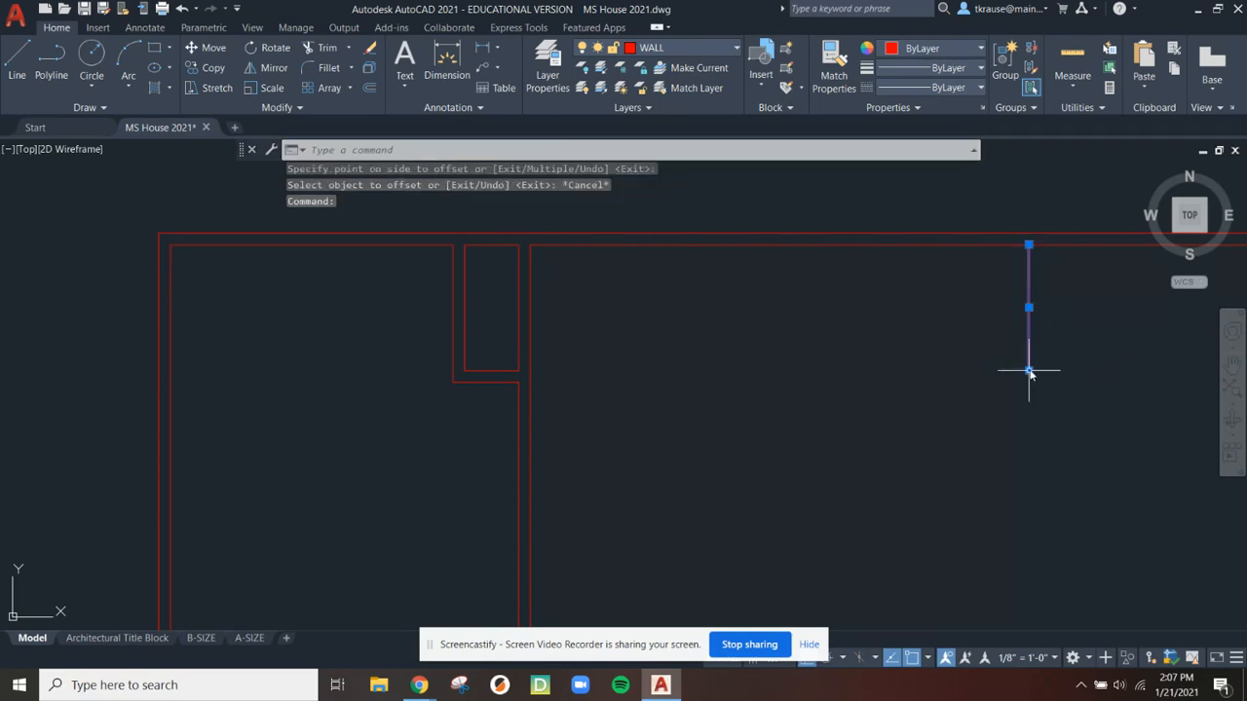
pyautogui.click(1028, 370)
pyautogui.click(1025, 573)
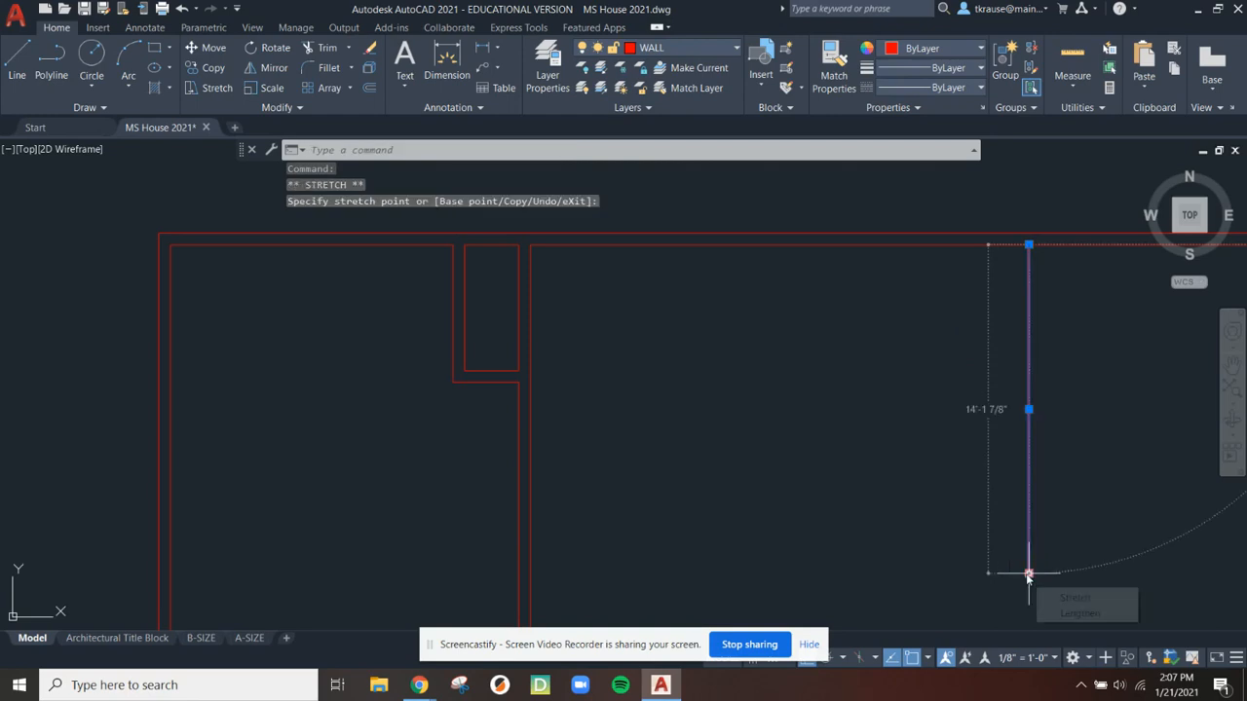
pyautogui.press('Escape')
# Offset the stretched vertical line 8" to the right to form the other face of the interior wall
pyautogui.scroll(-2, 955, 453)
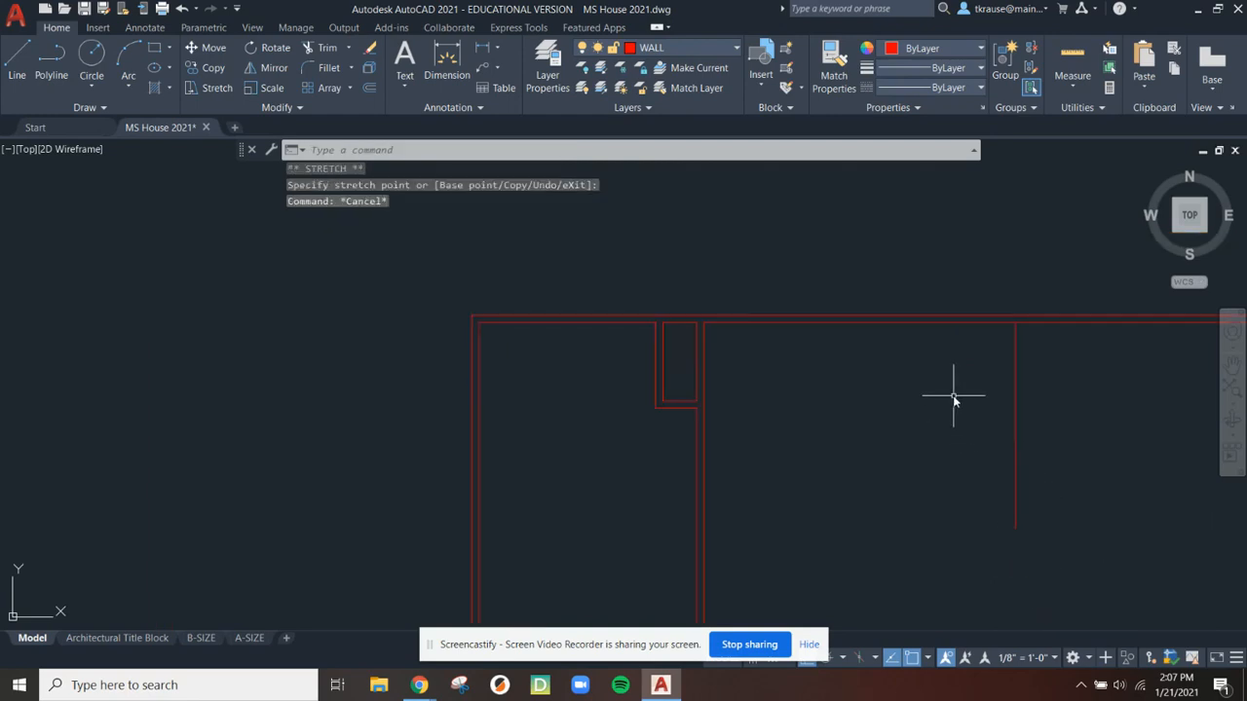
pyautogui.scroll(-3, 954, 398)
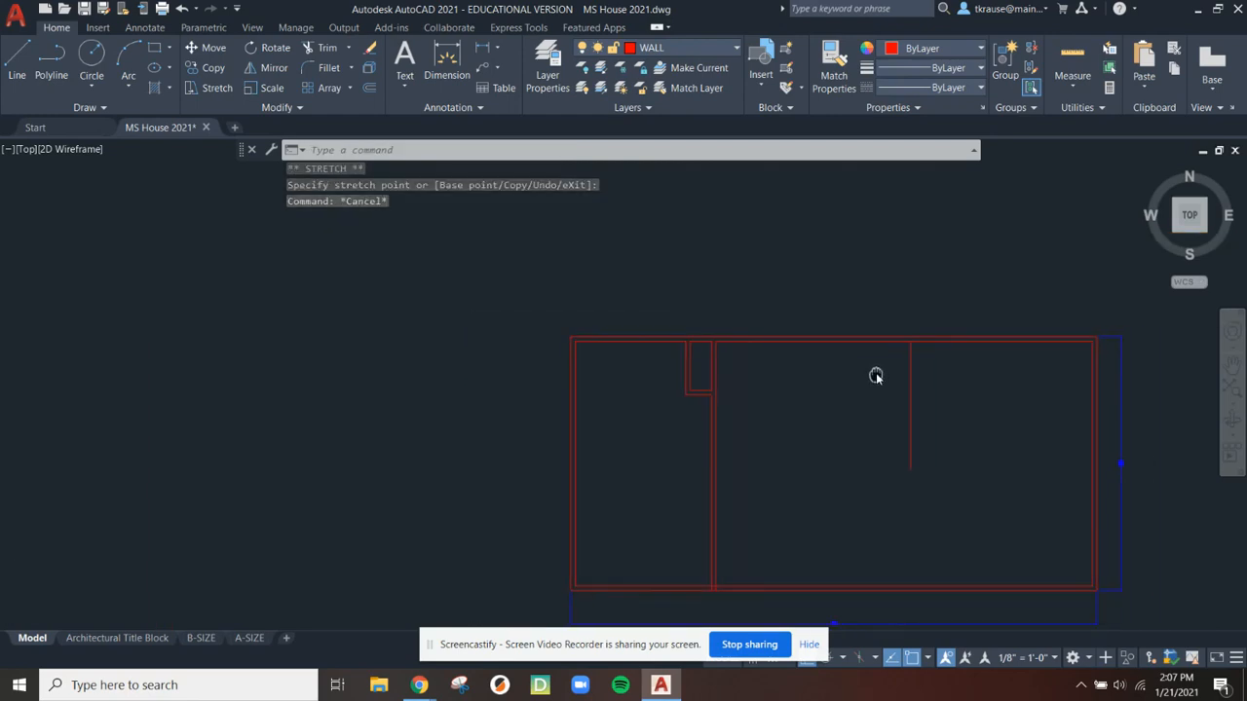
pyautogui.write('o')
pyautogui.press('Return')
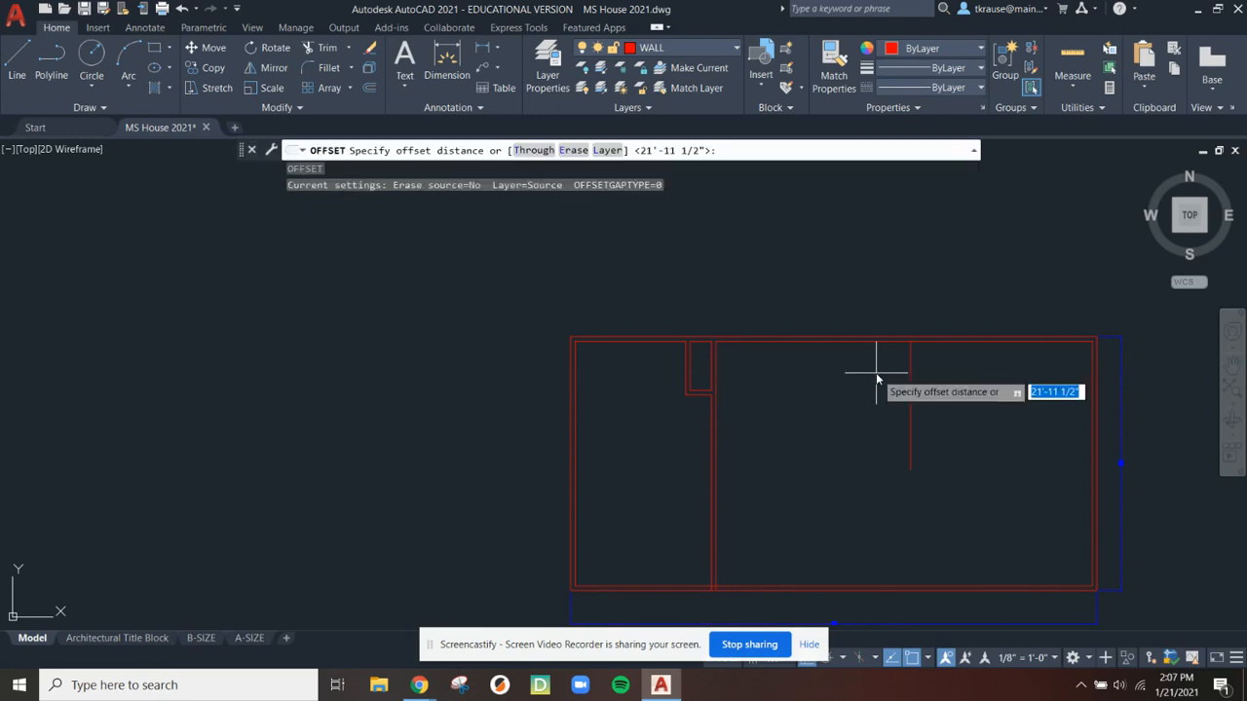
pyautogui.write('8')
pyautogui.press('Return')
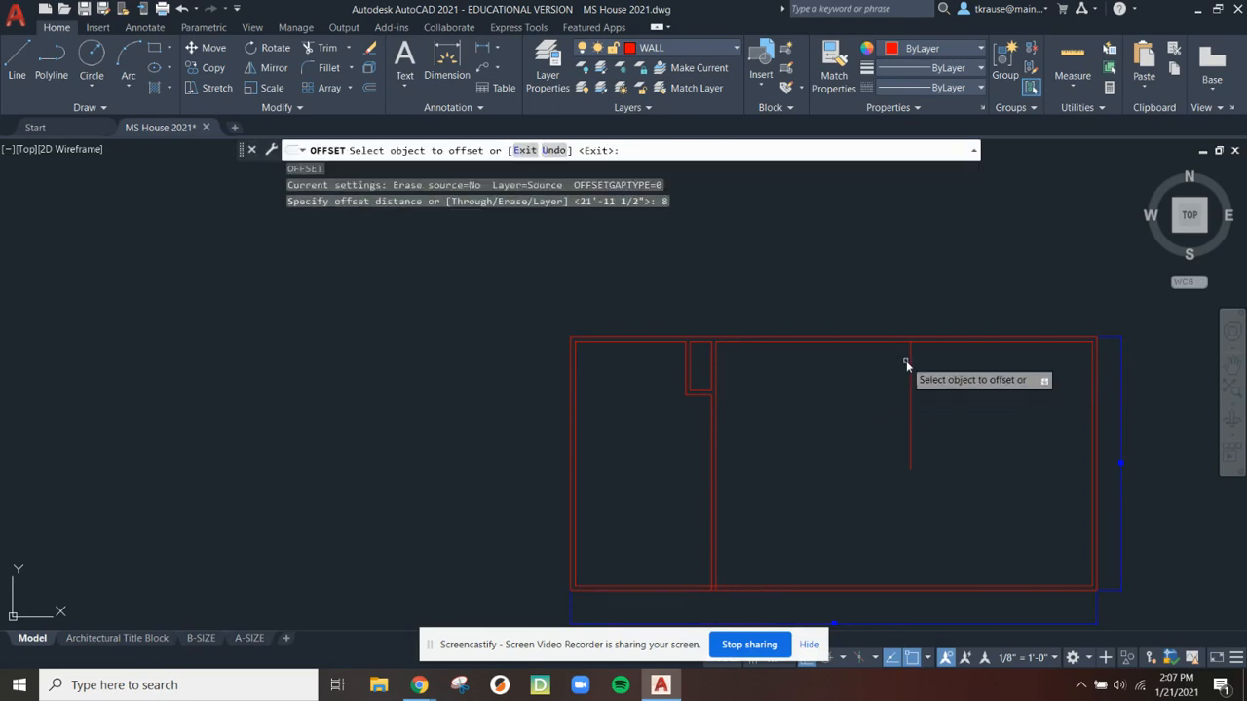
pyautogui.click(910, 362)
pyautogui.press('Escape')
pyautogui.press('Escape')
pyautogui.scroll(4, 980, 370)
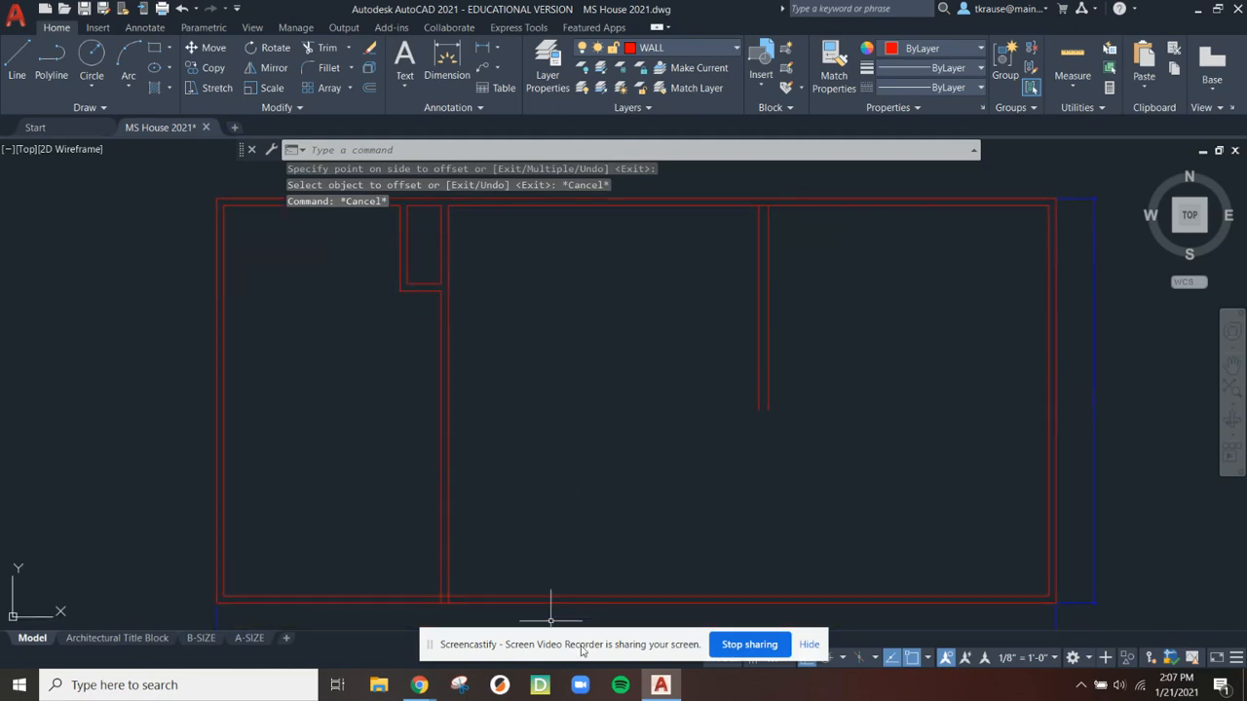
# Switch to the MS HOUSE PLAN Step 1 PDF in Chrome and examine the dimensions locating the interior walls along the upper exterior wall
pyautogui.moveTo(421, 685)
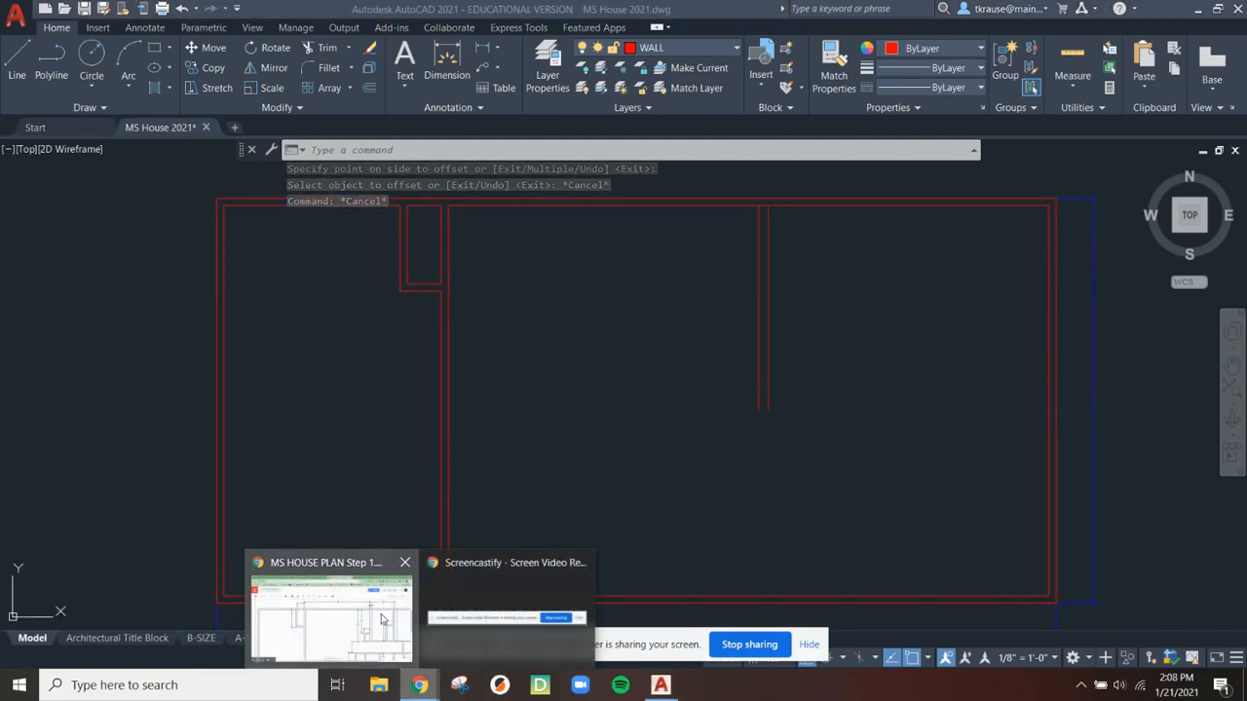
pyautogui.click(332, 623)
pyautogui.scroll(-3, 652, 451)
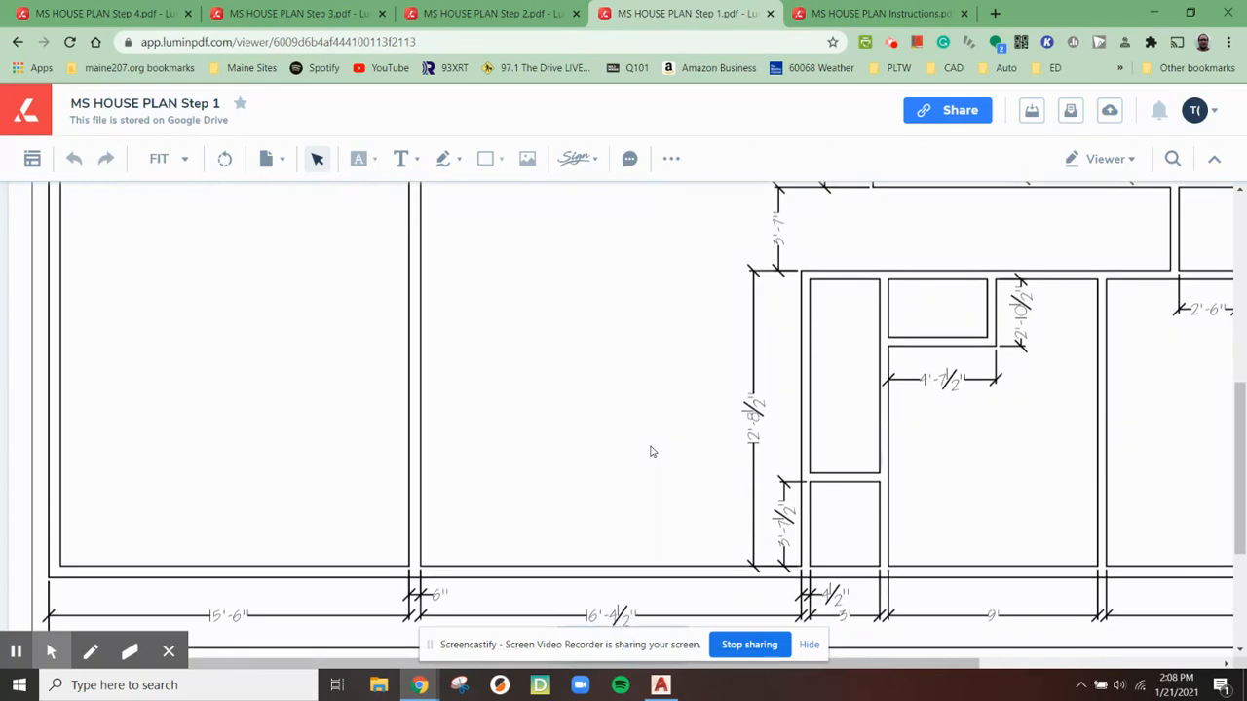
pyautogui.scroll(8, 652, 451)
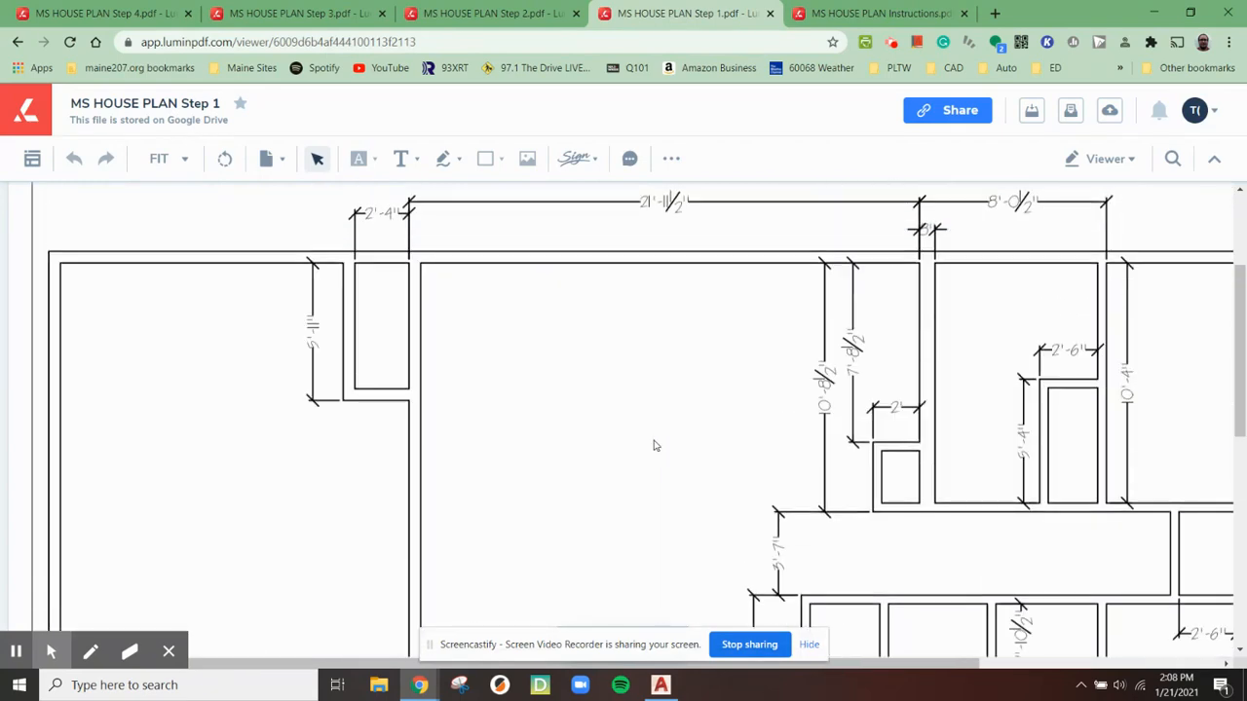
pyautogui.moveTo(309, 325); pyautogui.dragTo(1155, 468)
pyautogui.hscroll(2, 1159, 466)
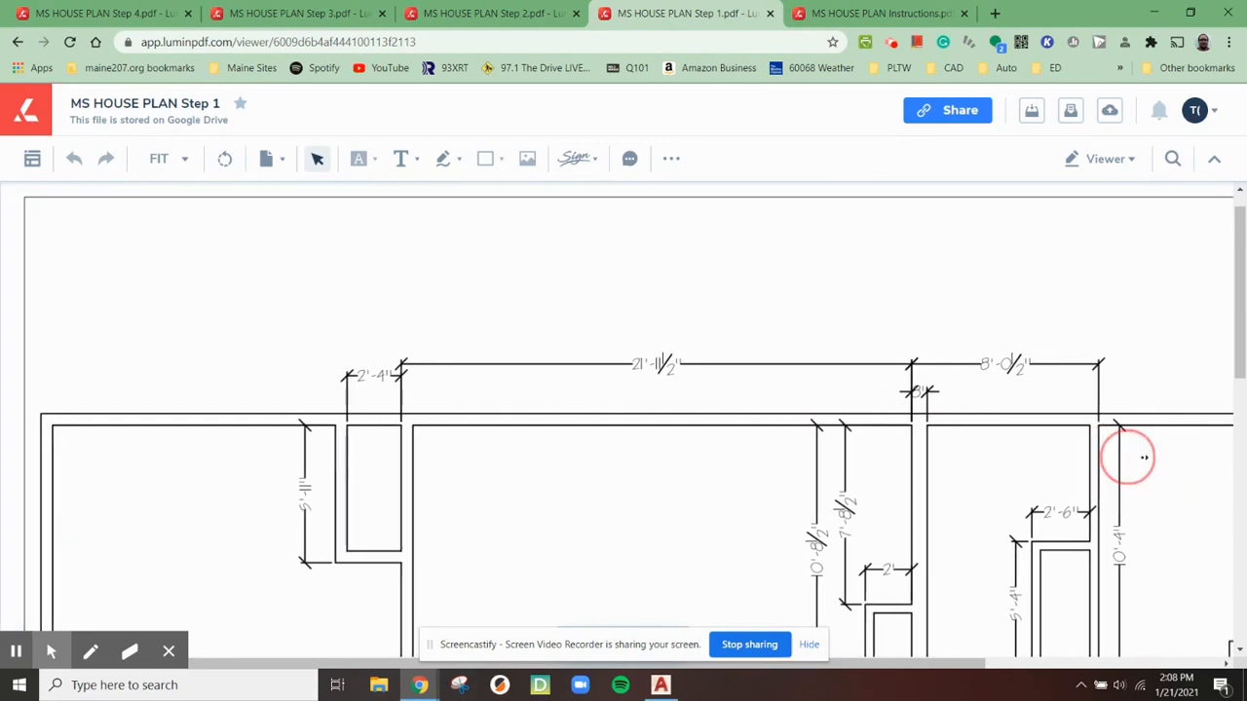
pyautogui.hscroll(2, 1174, 466)
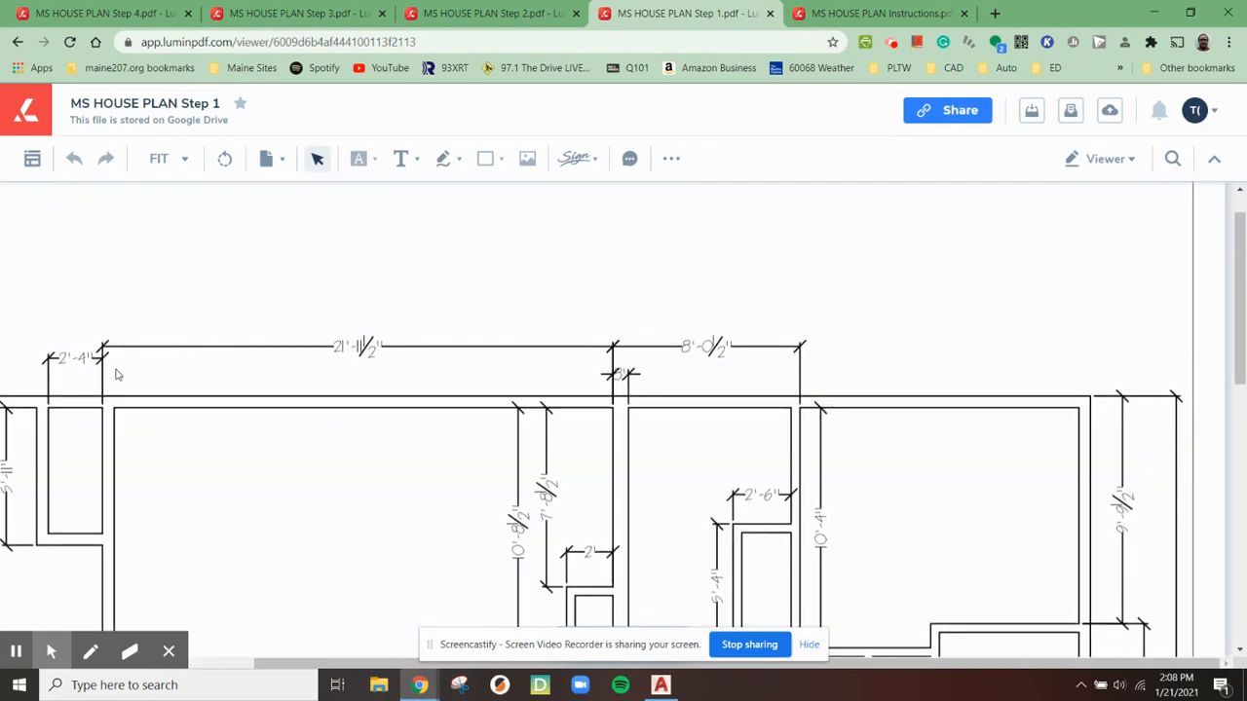
pyautogui.moveTo(609, 321); pyautogui.dragTo(826, 438)
pyautogui.scroll(-1, 714, 360)
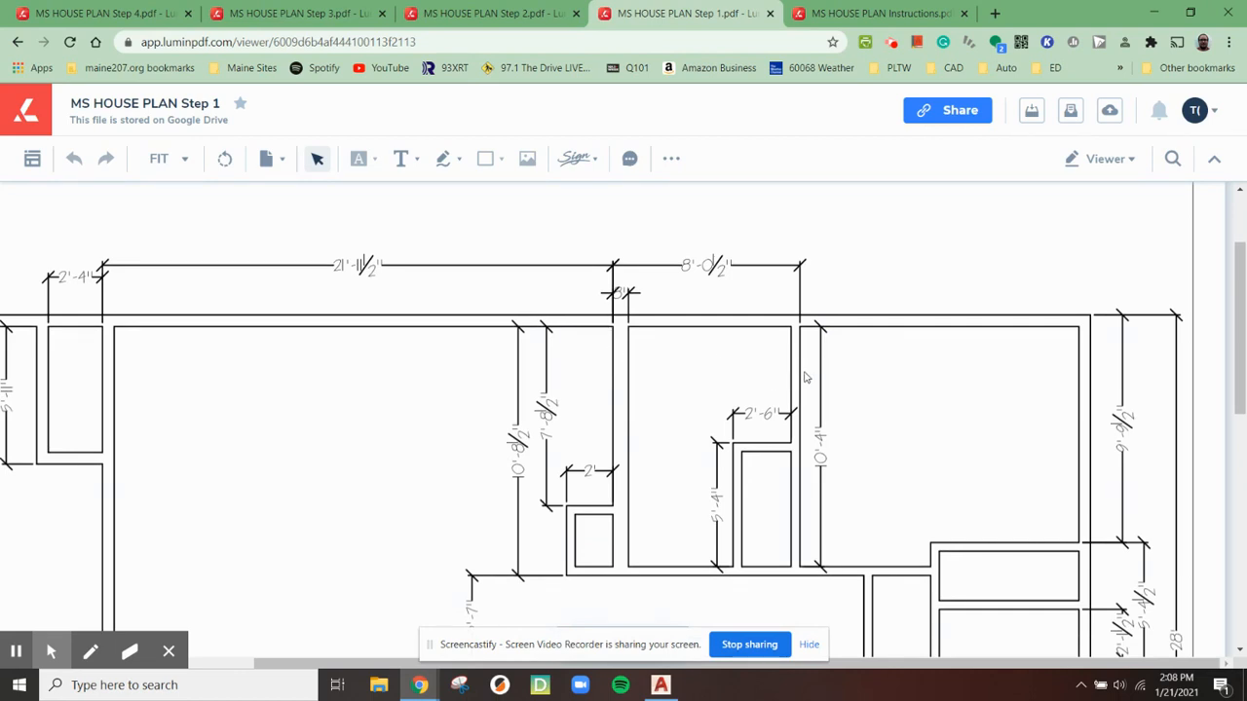
# Examine the plan's remaining dimensions for the hallway, the closets by the right exterior wall and the lower rooms
pyautogui.scroll(-3, 672, 487)
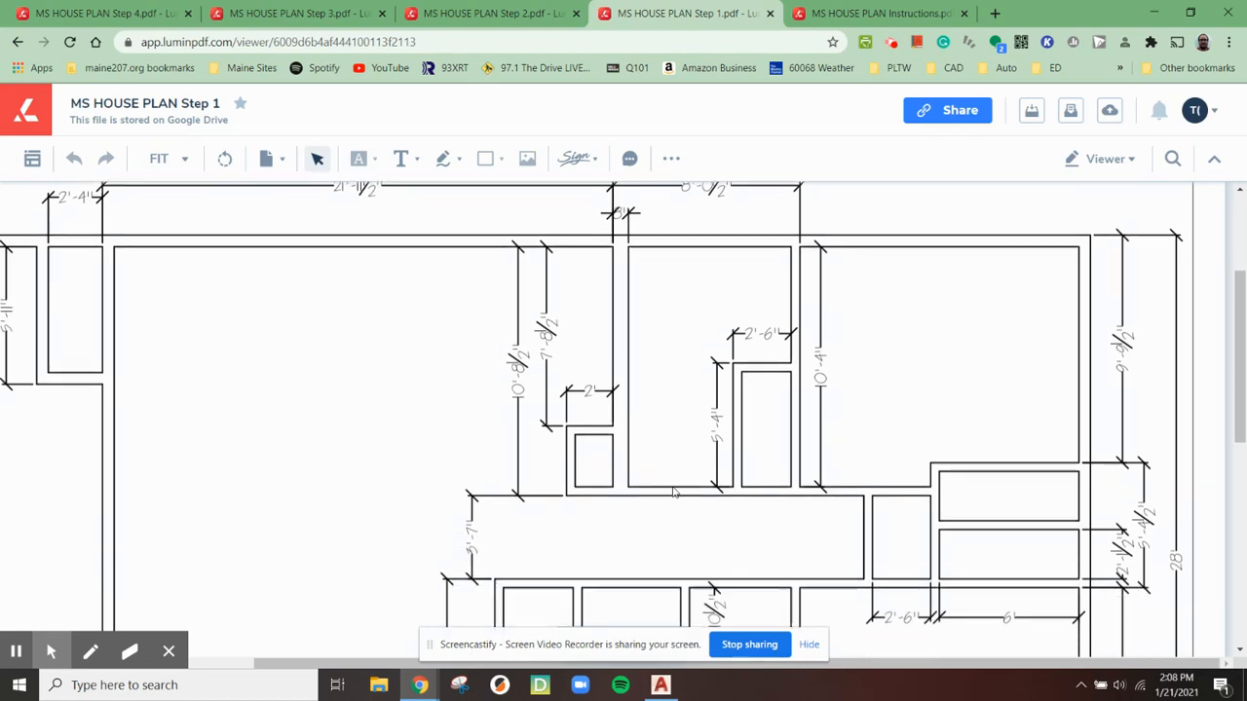
pyautogui.scroll(2, 1071, 282)
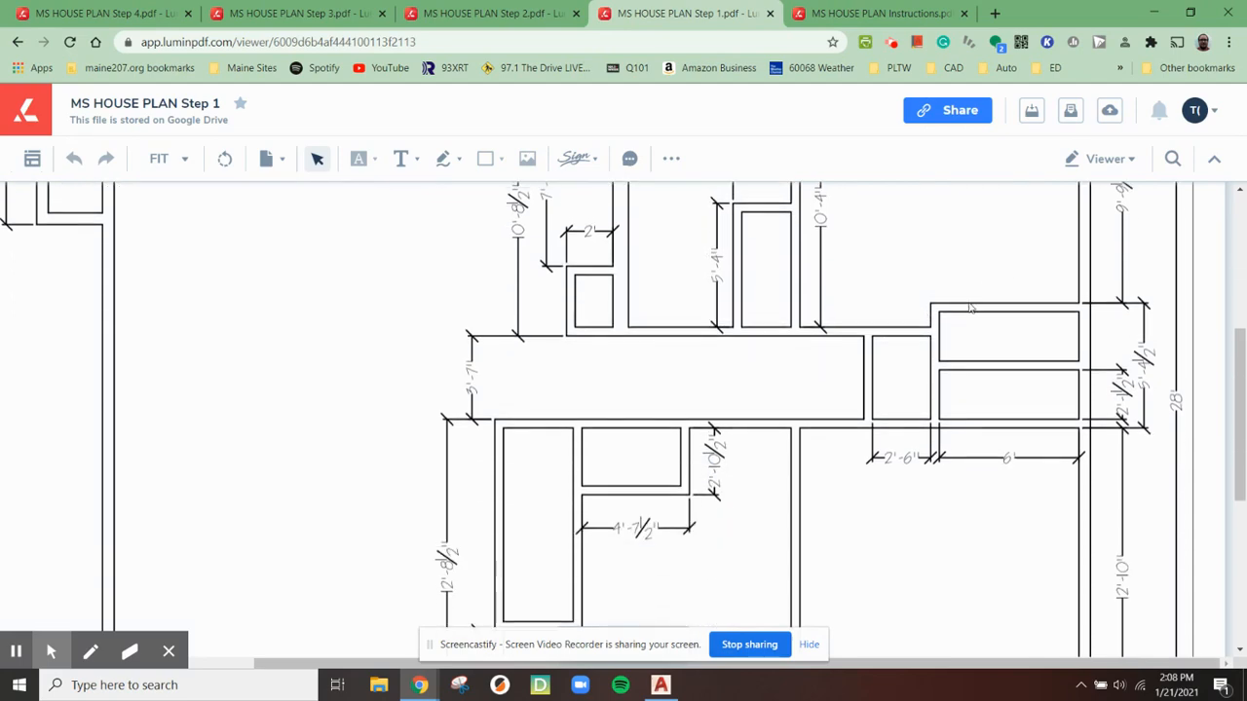
pyautogui.moveTo(1088, 204); pyautogui.dragTo(1177, 590)
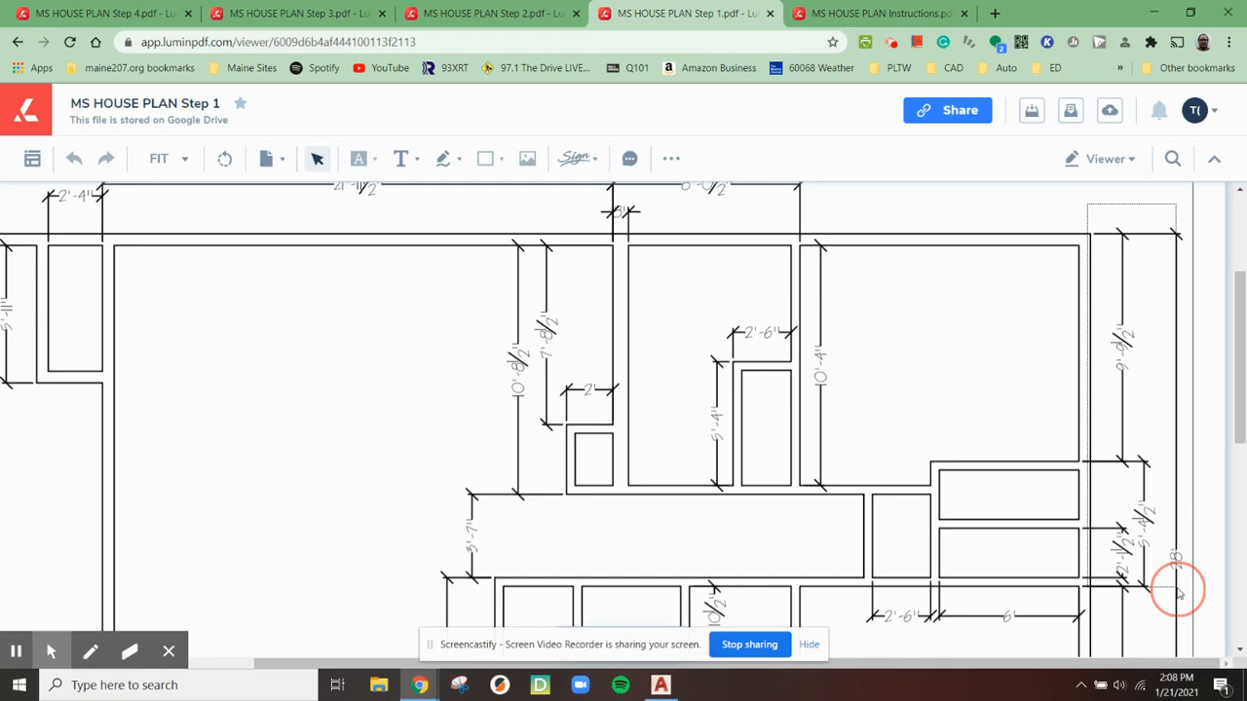
pyautogui.scroll(-5, 973, 546)
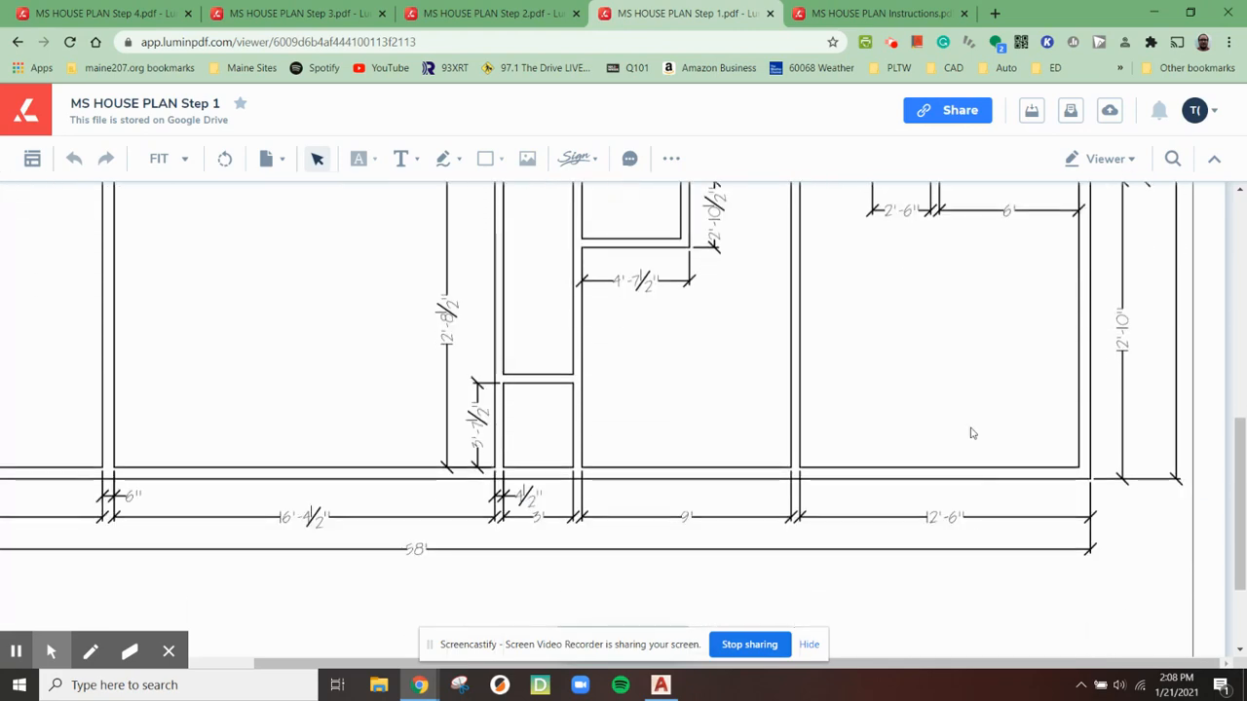
pyautogui.scroll(5, 974, 331)
pyautogui.scroll(-5, 949, 389)
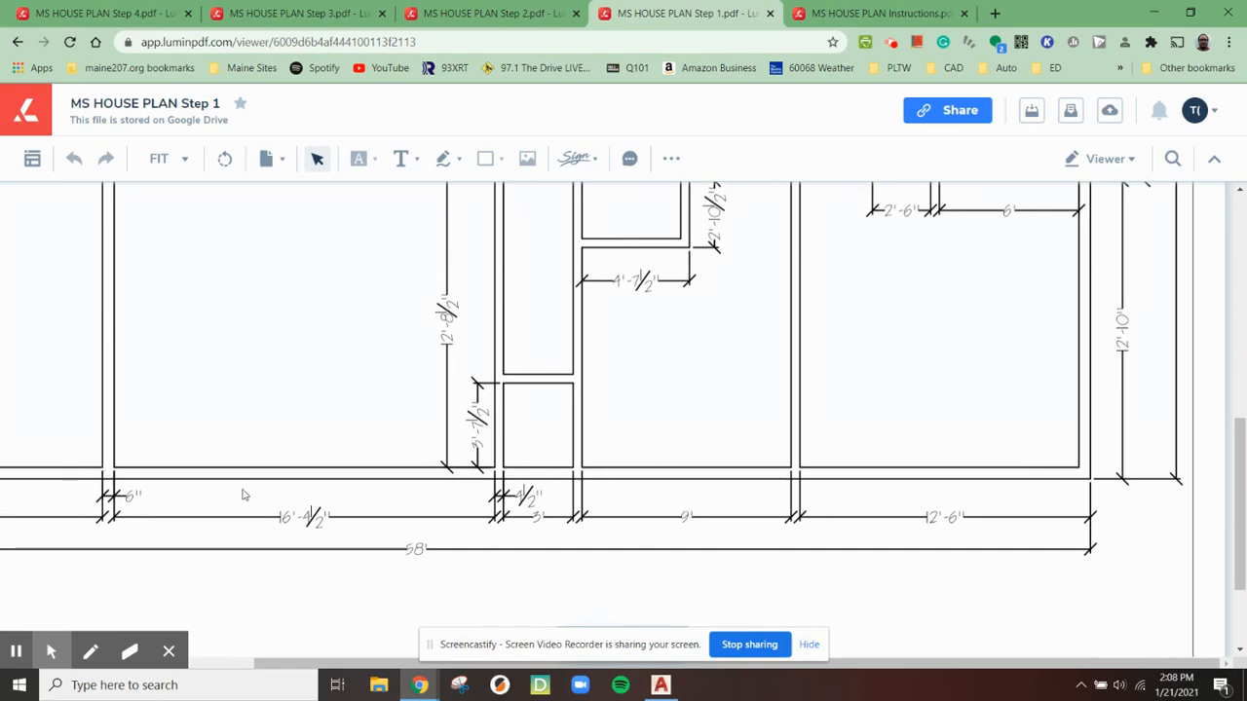
pyautogui.scroll(1, 897, 452)
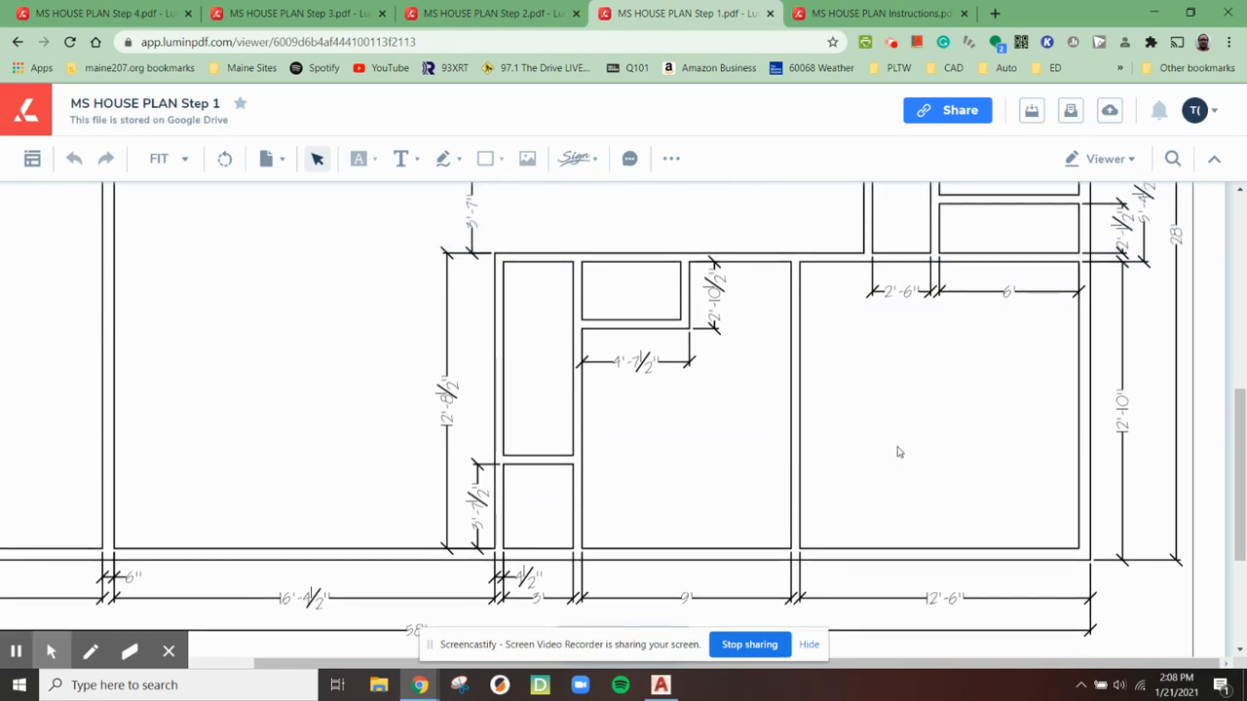
pyautogui.scroll(5, 897, 452)
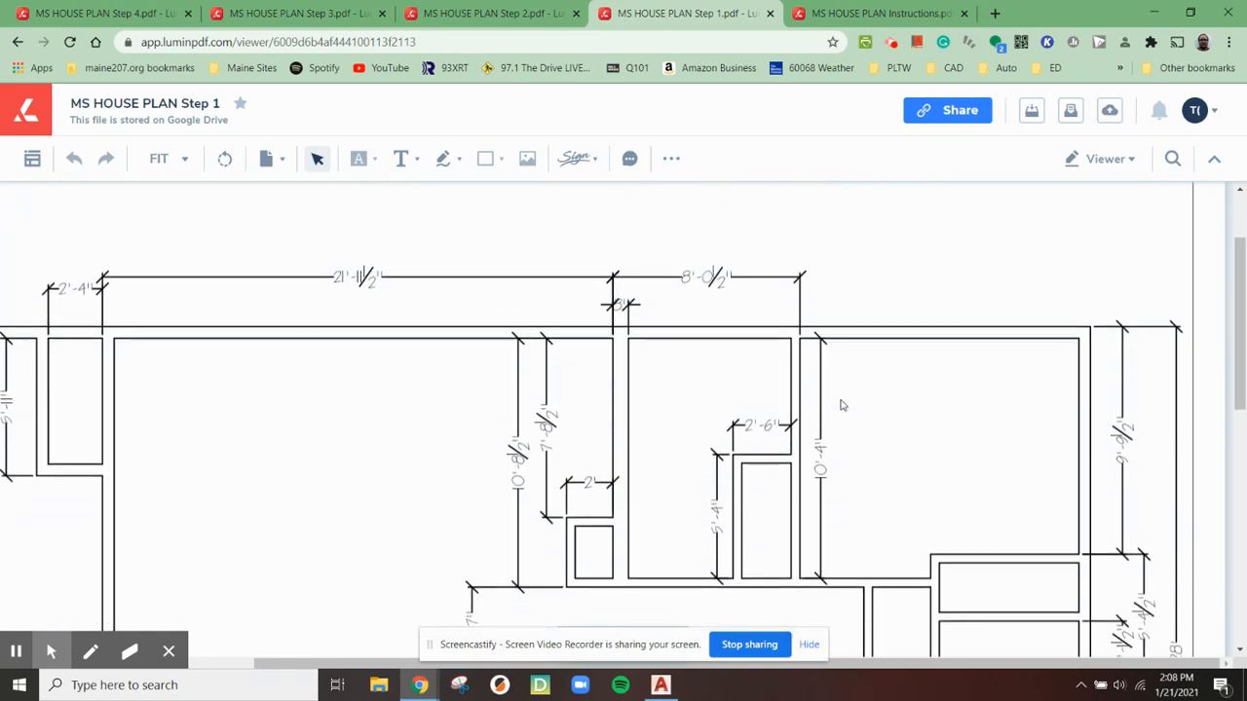
# Check the plan's dimension from the 8" wall to the next interior wall along the upper exterior wall, and return to AutoCAD
pyautogui.scroll(-1, 842, 406)
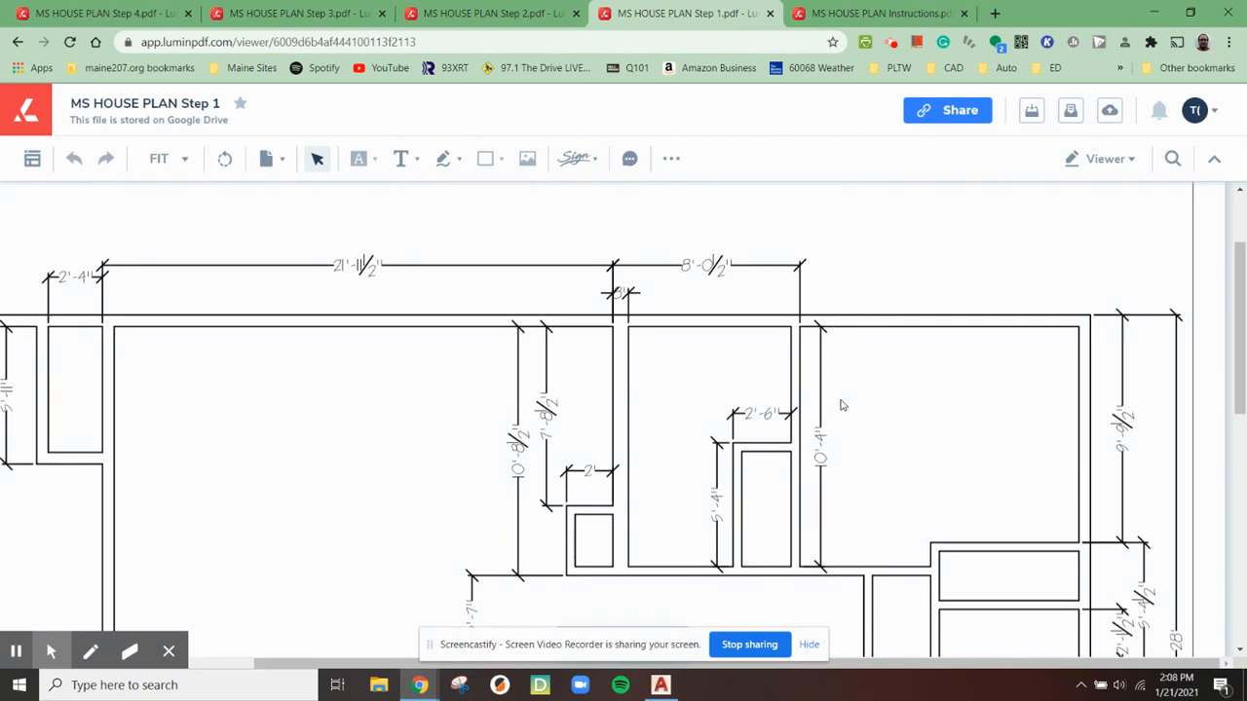
pyautogui.moveTo(679, 251); pyautogui.dragTo(769, 294)
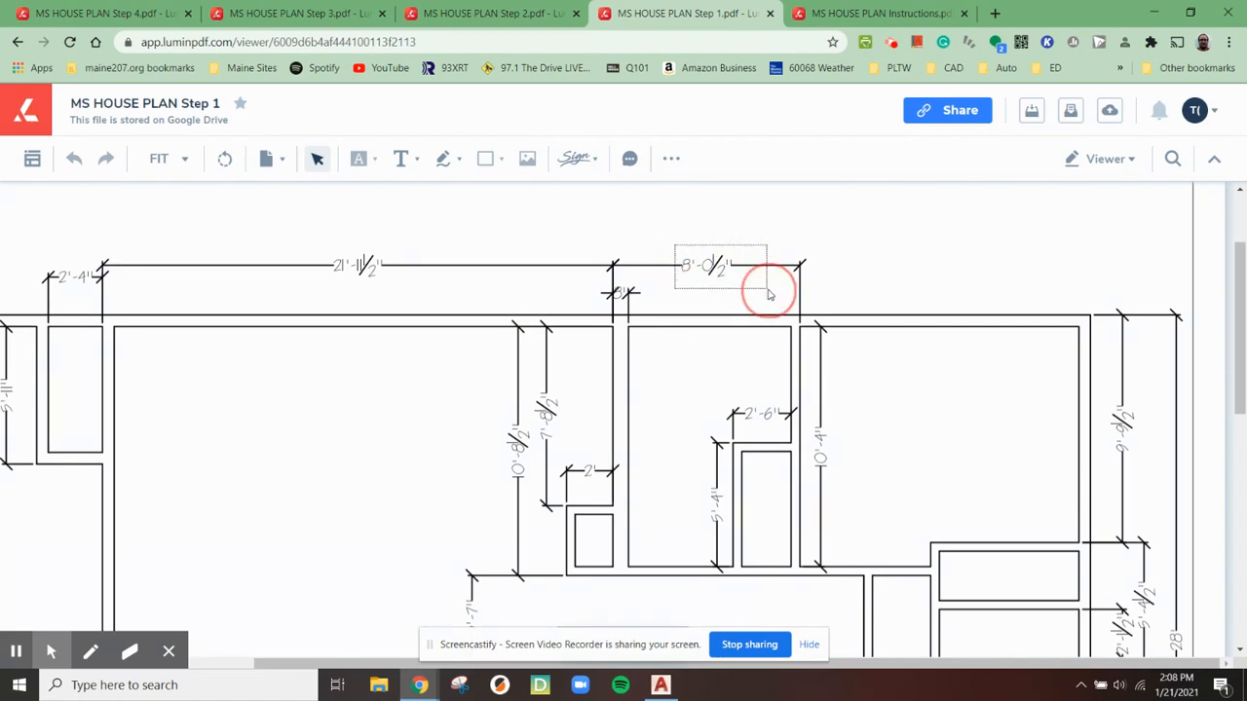
pyautogui.moveTo(768, 294); pyautogui.dragTo(768, 296)
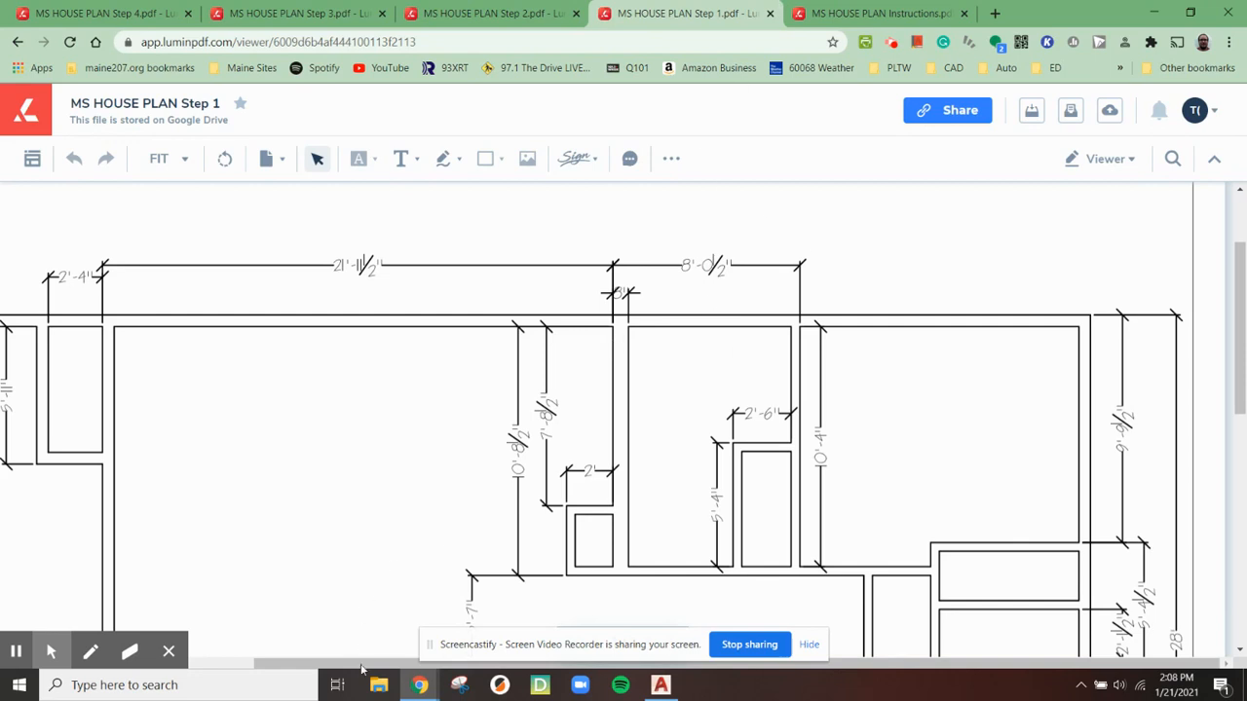
pyautogui.click(419, 685)
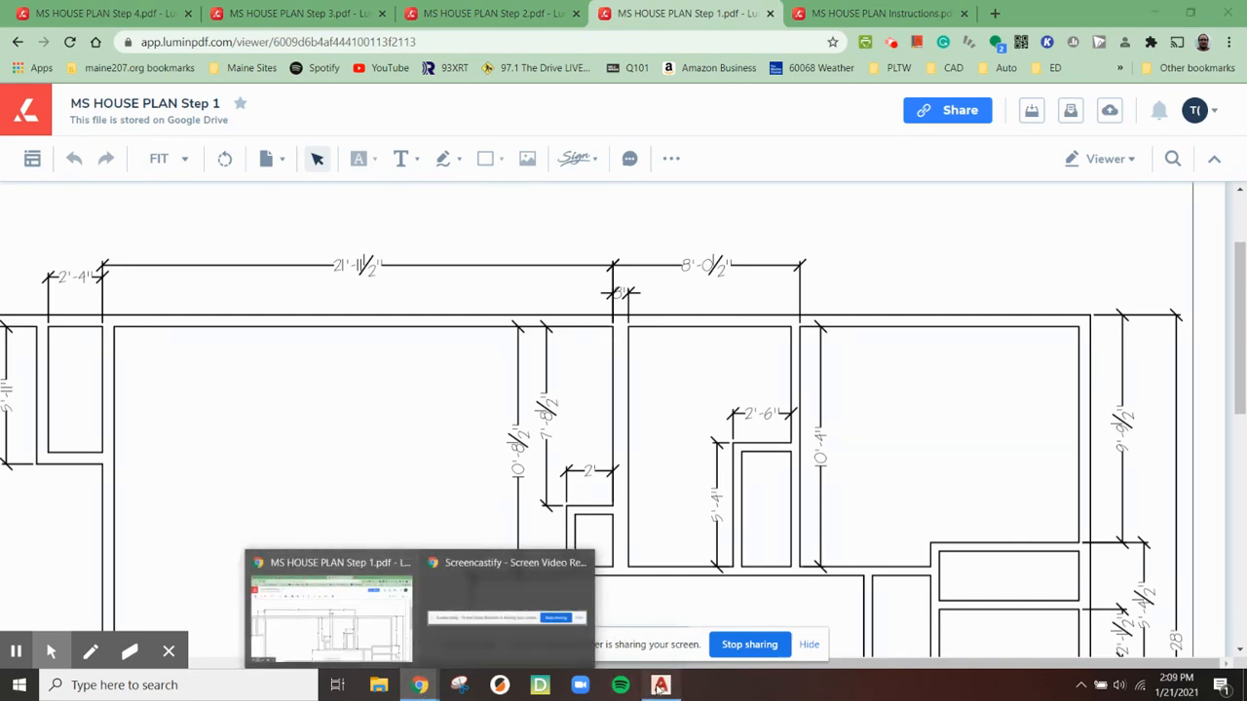
pyautogui.click(660, 684)
# Offset the left face of the 8" interior wall 8'-0 1/2" to the right
pyautogui.write('o')
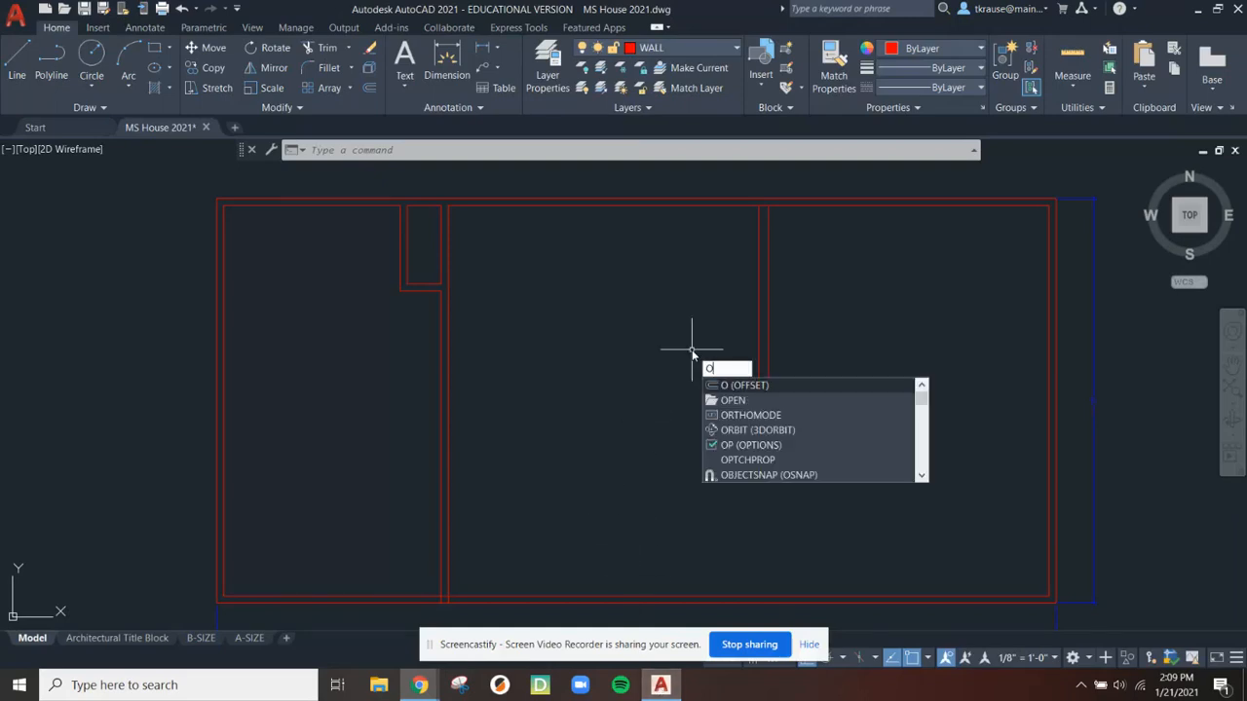
pyautogui.press('Return')
pyautogui.write("8'0-1/2")
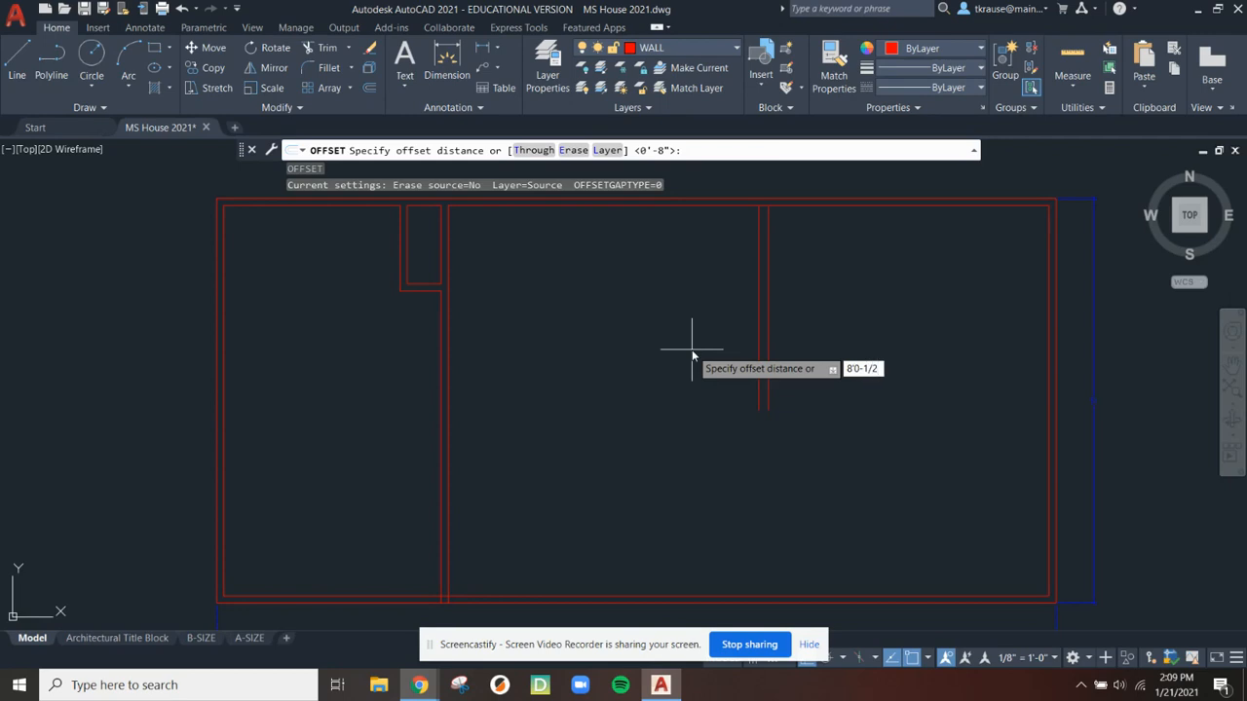
pyautogui.press('Return')
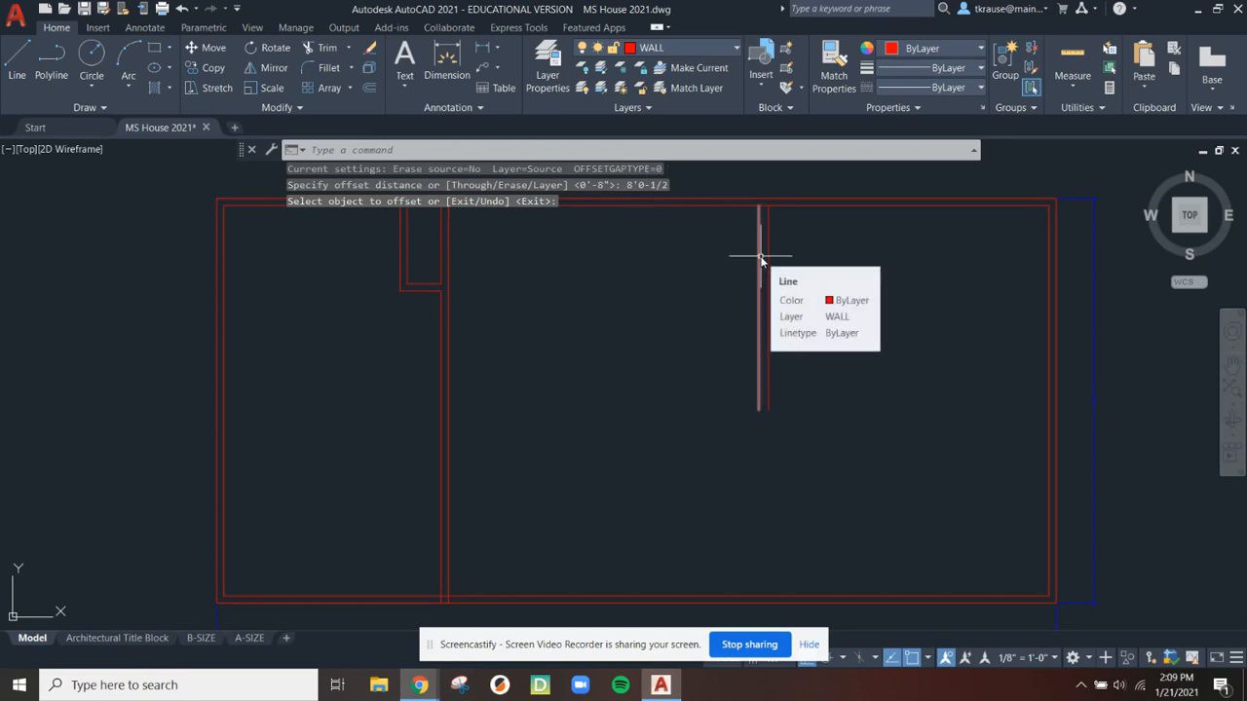
pyautogui.press('Return')
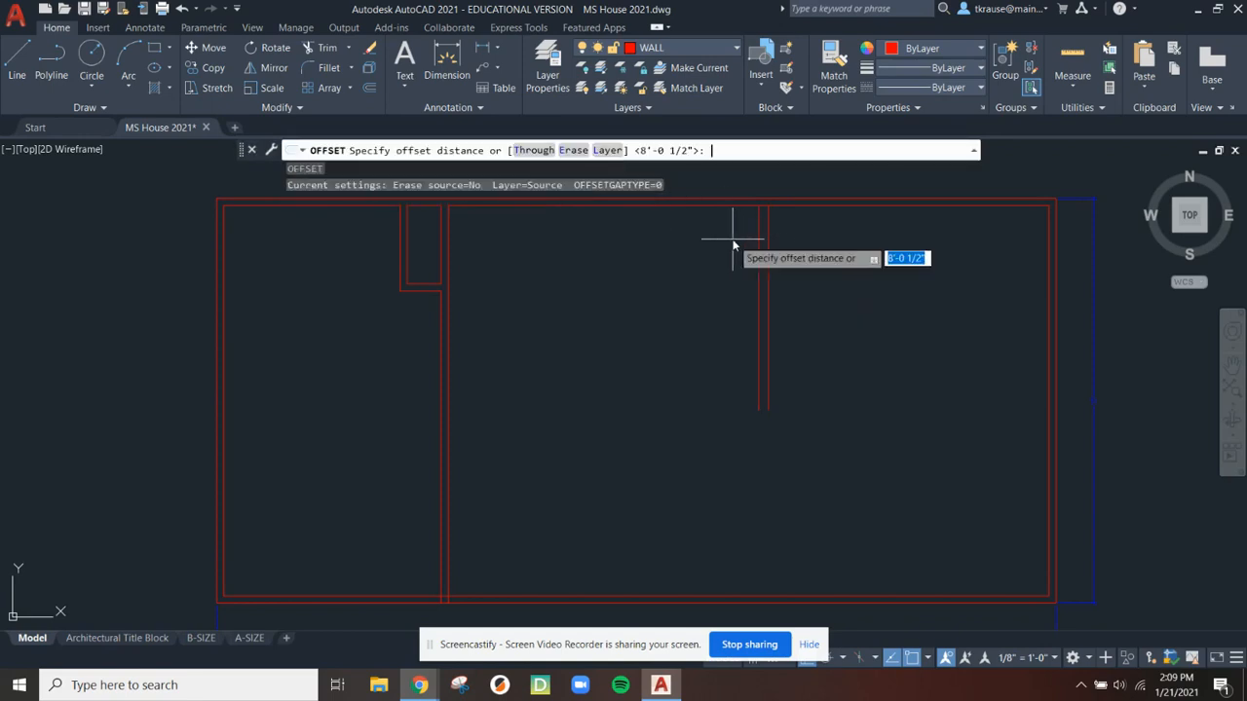
pyautogui.press('Return')
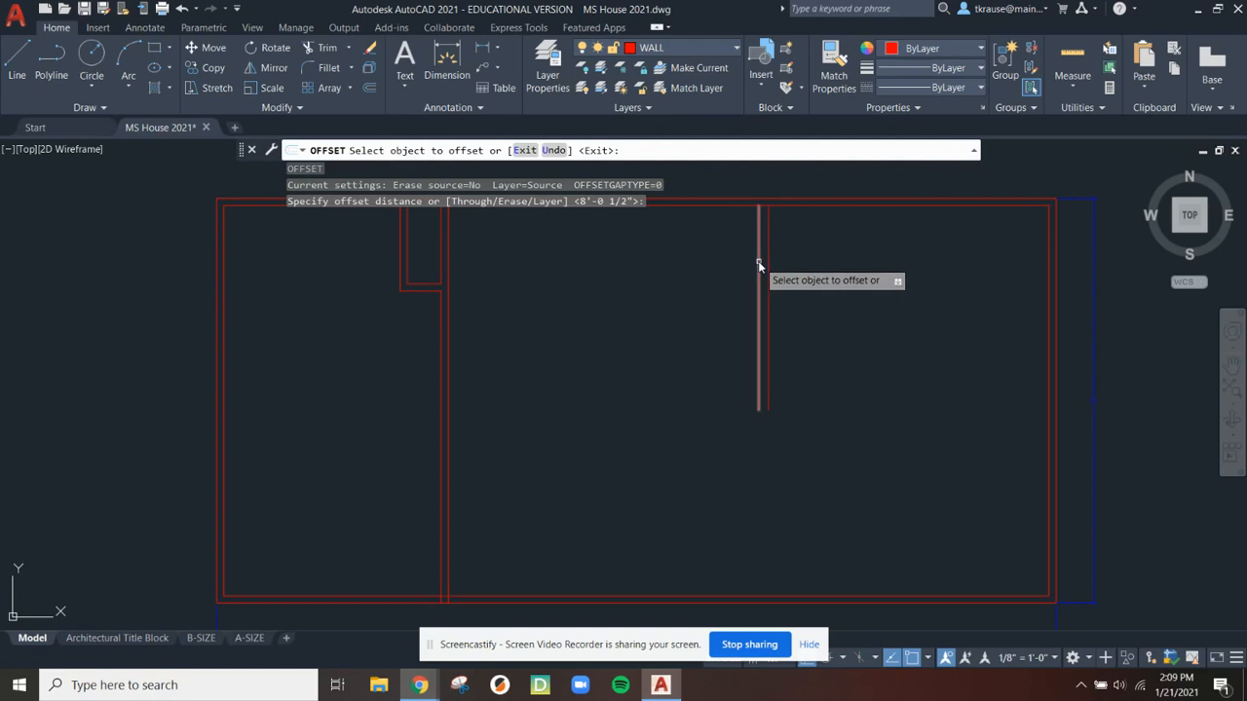
pyautogui.click(759, 265)
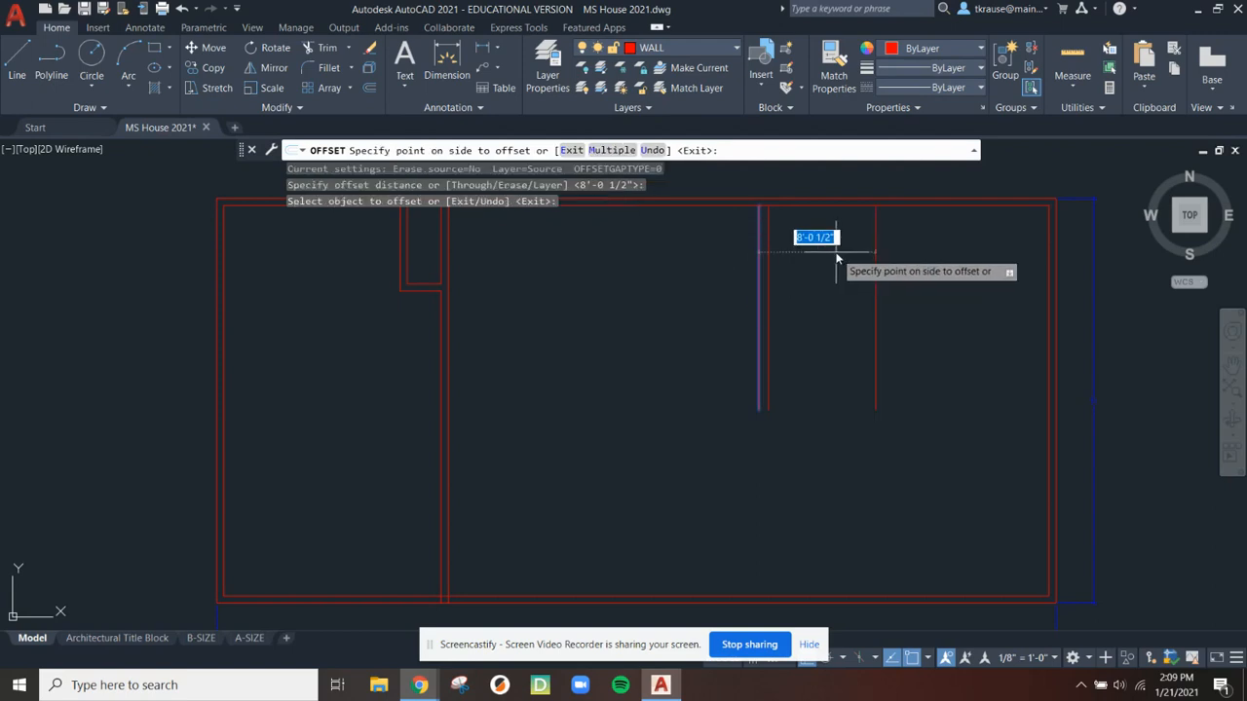
pyautogui.click(843, 255)
pyautogui.press('Escape')
pyautogui.press('Escape')
# Check the required interior wall thickness in the MS HOUSE PLAN Instructions PDF in Chrome and return to AutoCAD
pyautogui.scroll(5, 872, 245)
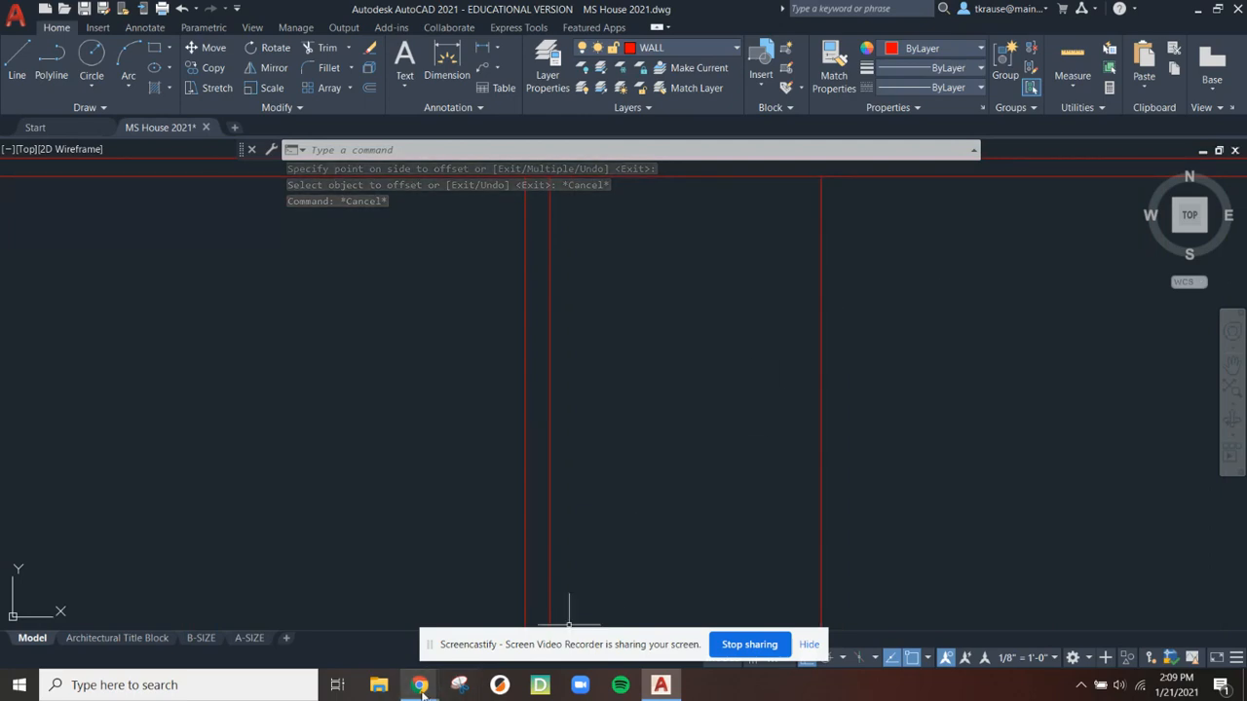
pyautogui.moveTo(420, 688)
pyautogui.click(327, 545)
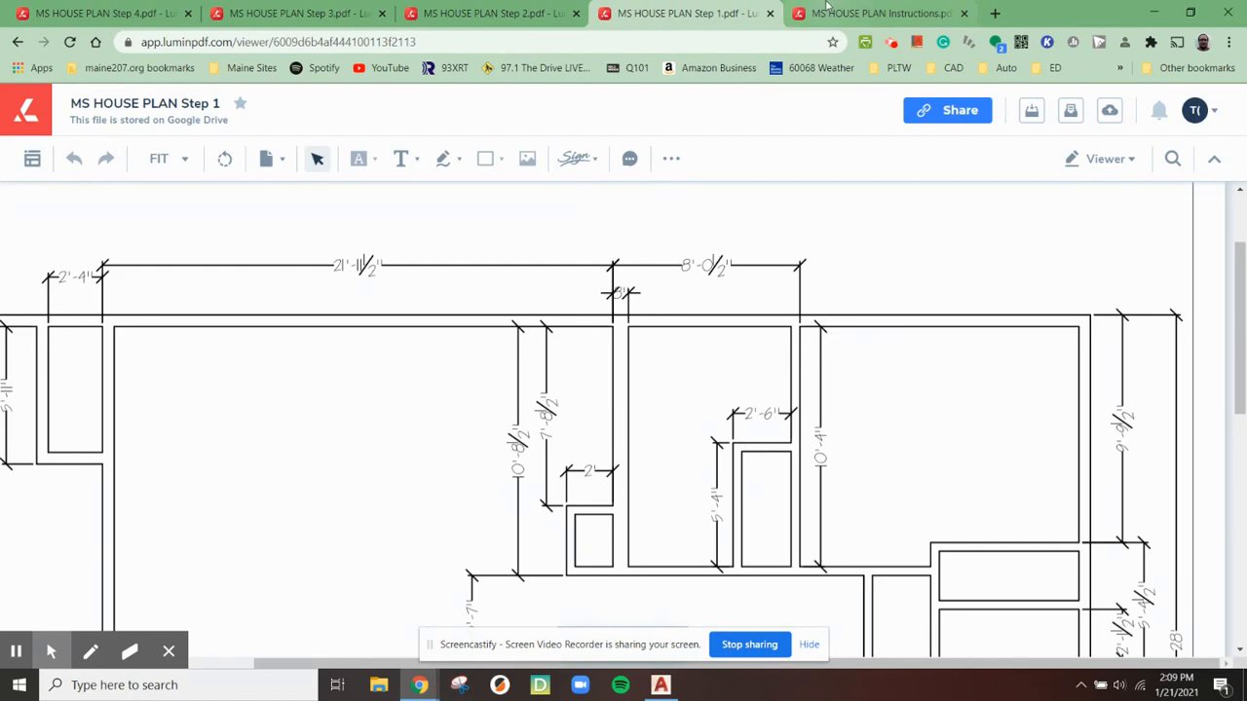
pyautogui.click(831, 12)
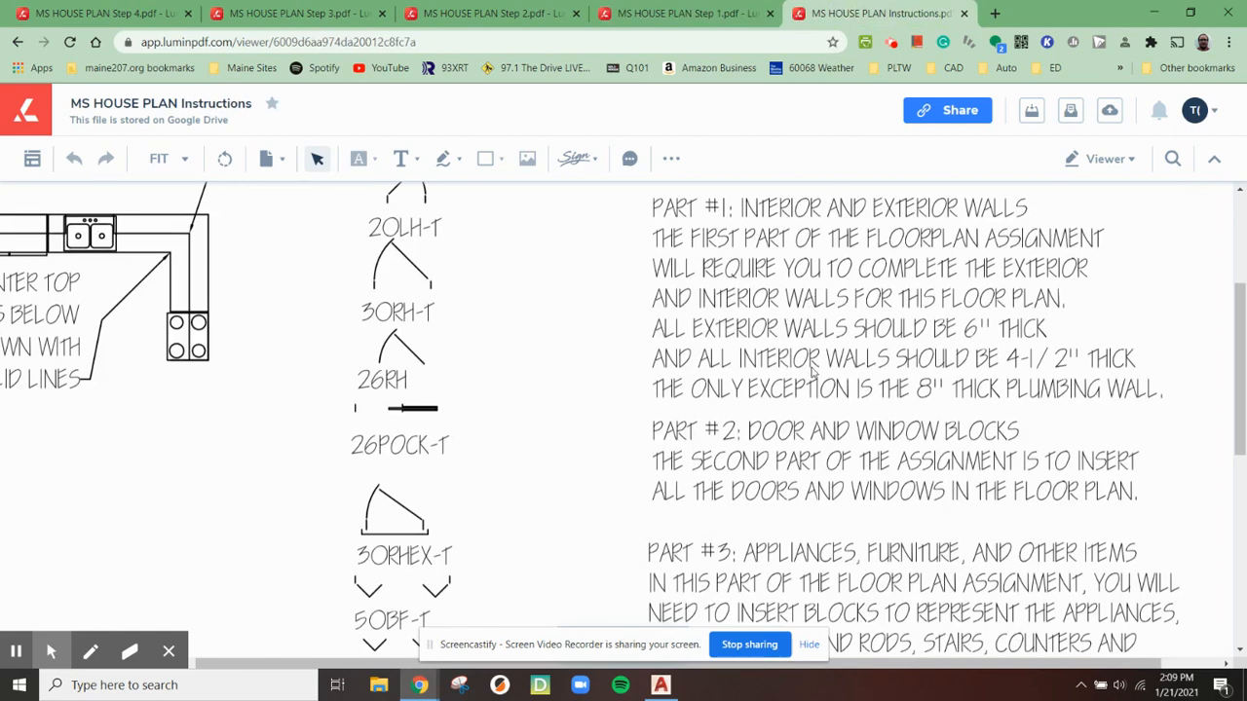
pyautogui.moveTo(745, 347); pyautogui.dragTo(1128, 384)
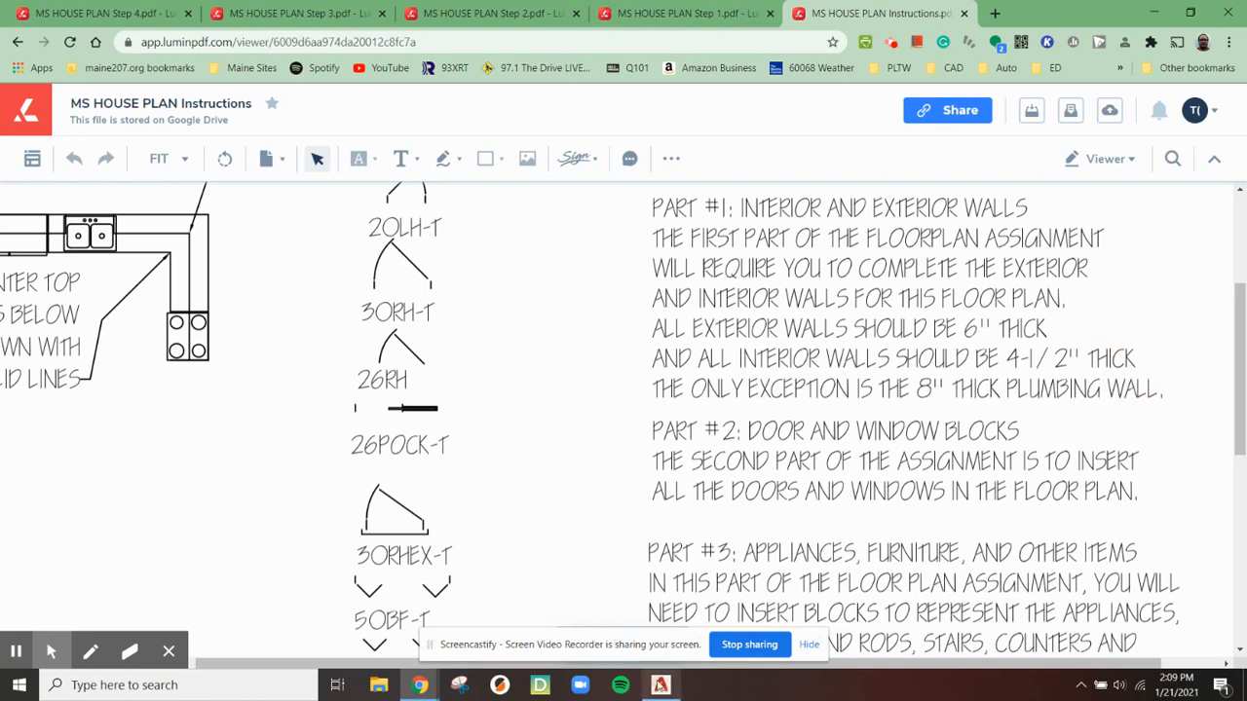
pyautogui.click(660, 685)
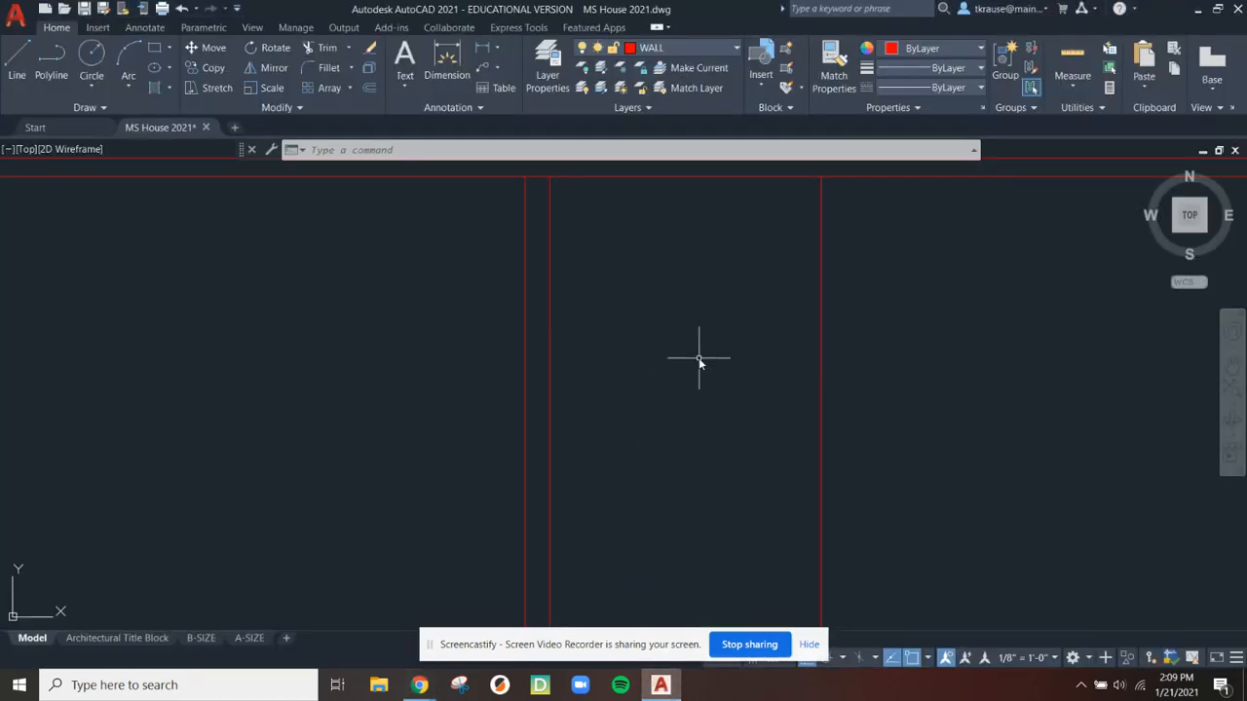
# Offset the new vertical line 4.5" to the left to form the other face of the interior wall
pyautogui.write('o')
pyautogui.press('Return')
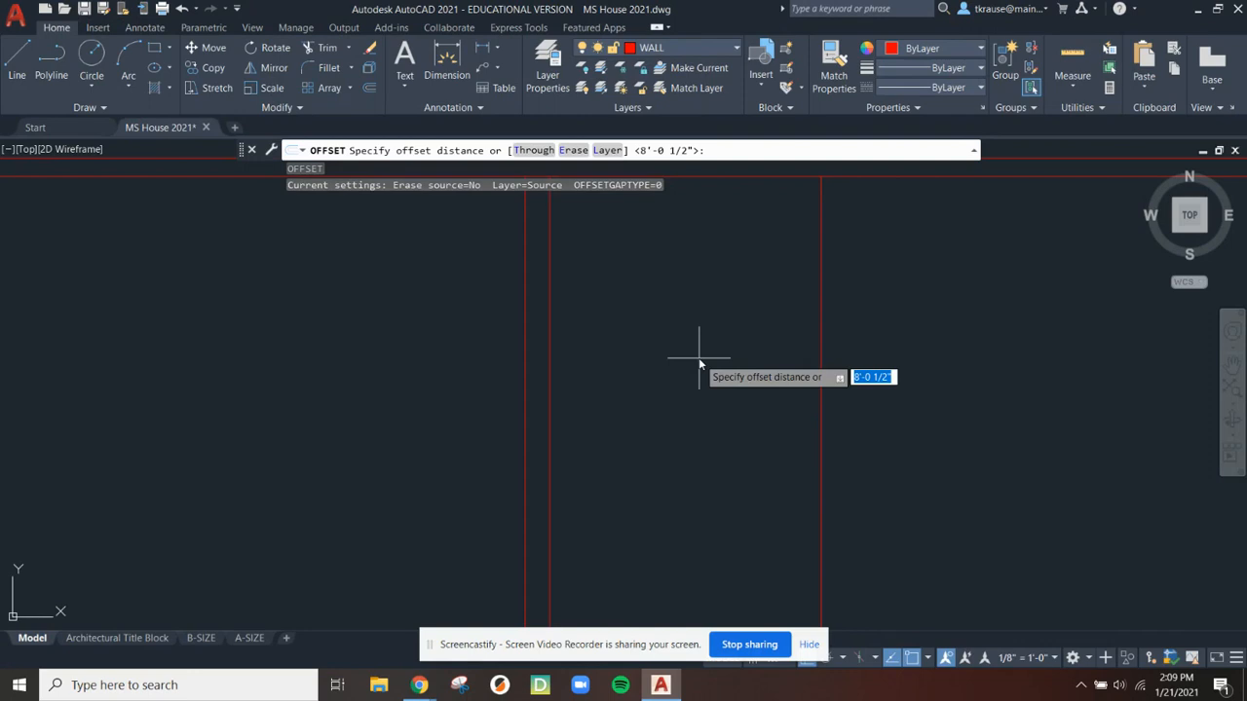
pyautogui.write('4.5')
pyautogui.press('Return')
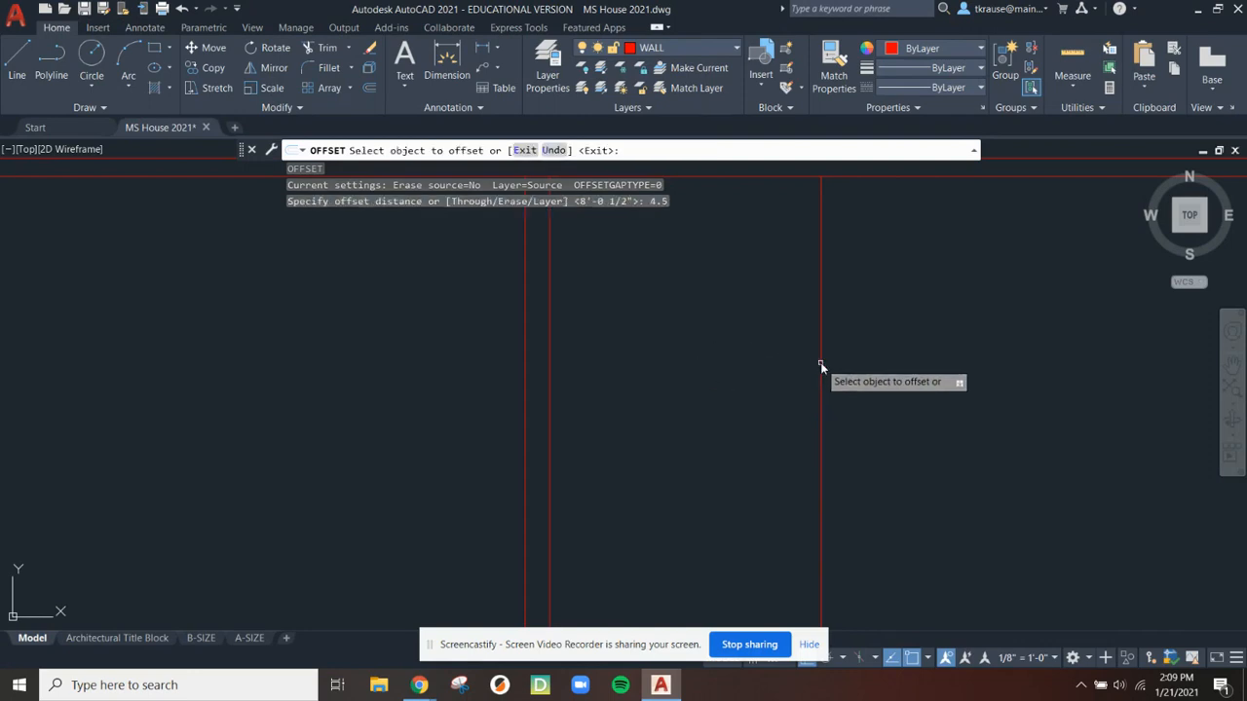
pyautogui.click(820, 364)
pyautogui.click(736, 369)
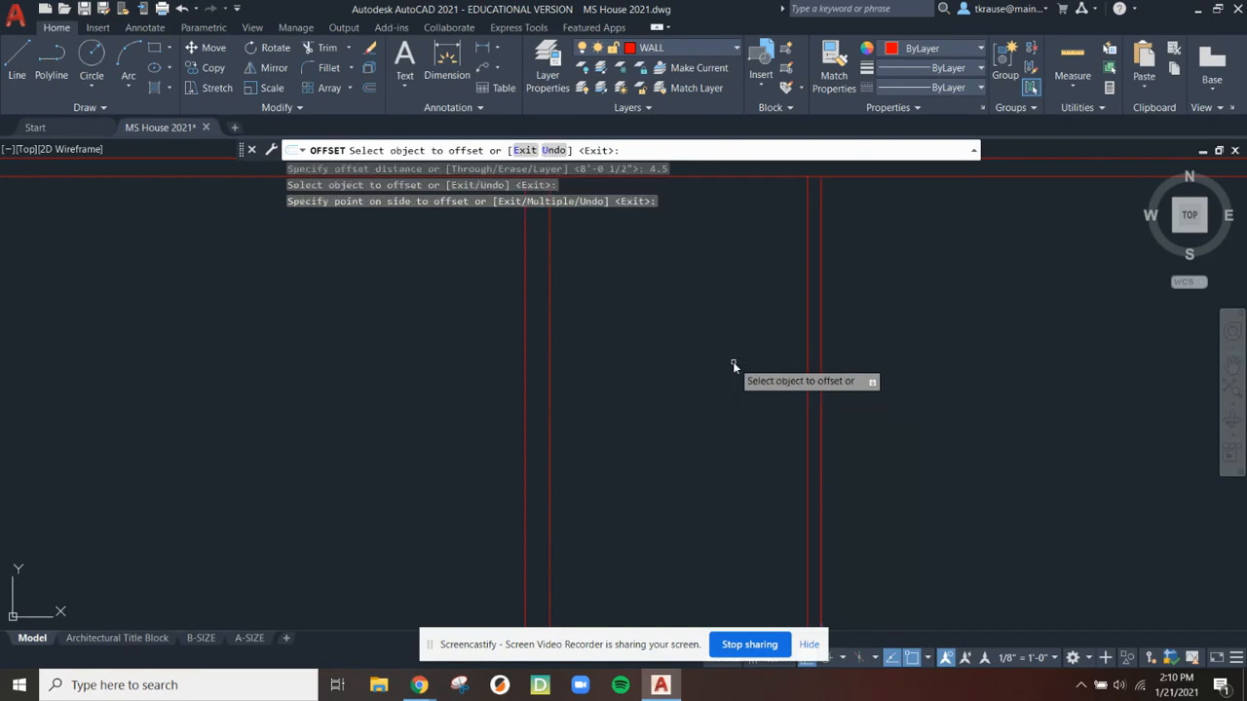
pyautogui.press('Escape')
pyautogui.scroll(-2, 959, 370)
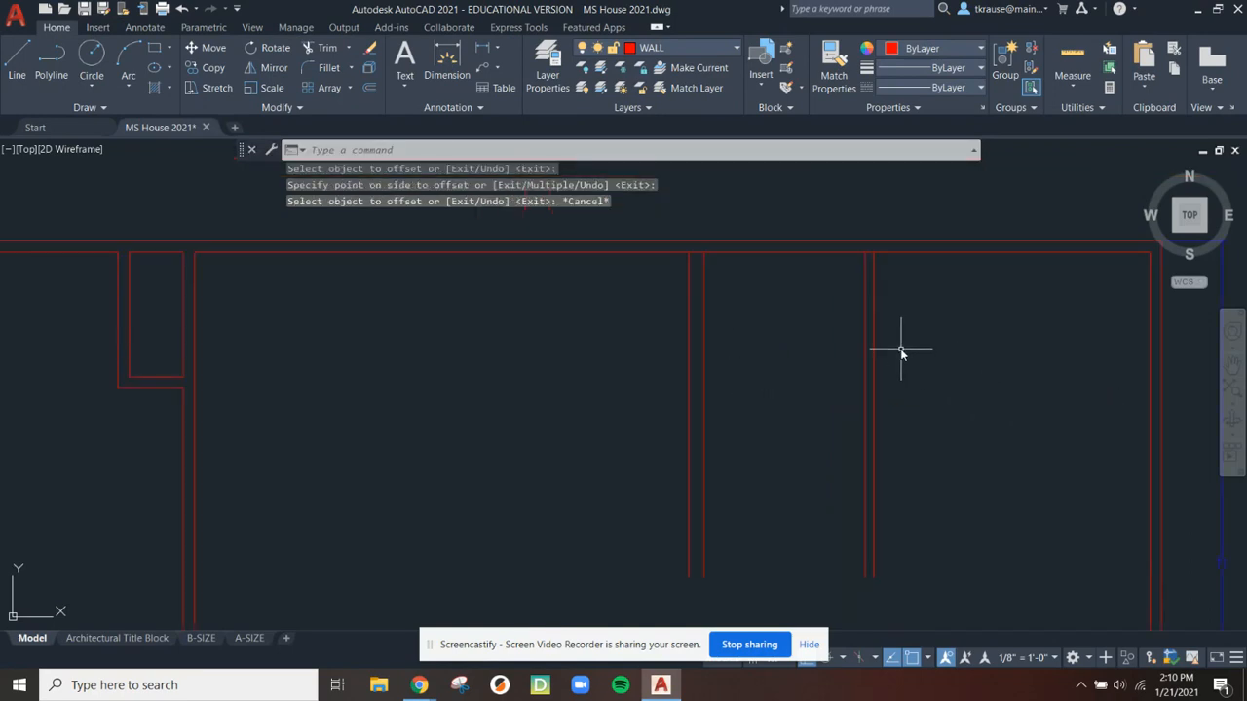
pyautogui.moveTo(247, 324)
pyautogui.mouseDown()
pyautogui.moveTo(509, 463)
pyautogui.moveTo(659, 507)
pyautogui.mouseUp()
pyautogui.click(305, 289)
pyautogui.click(563, 509)
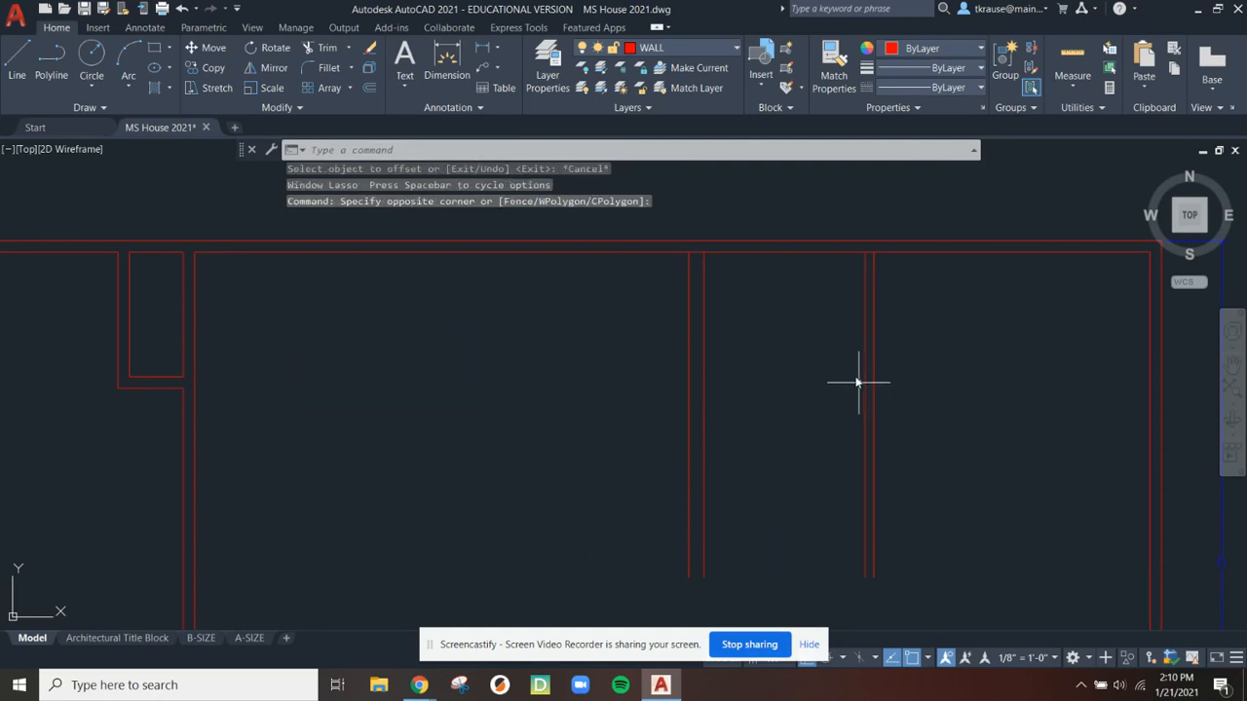
pyautogui.click(746, 292)
pyautogui.click(821, 500)
pyautogui.click(924, 308)
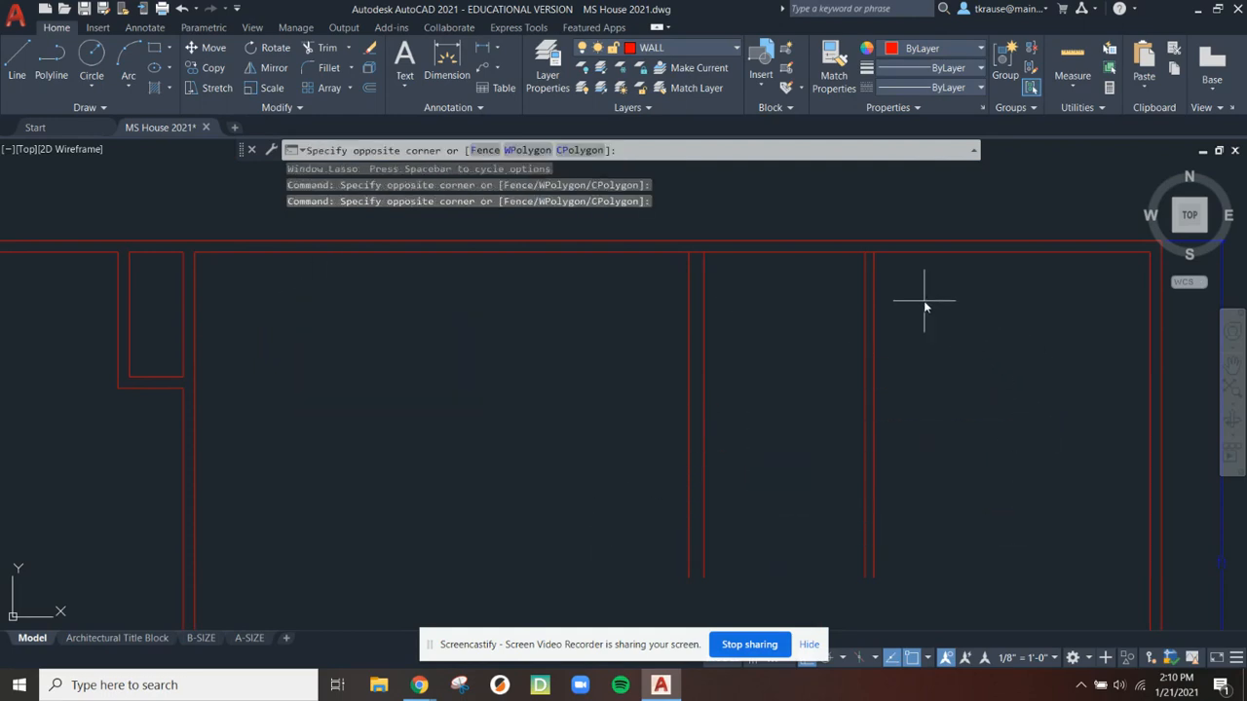
pyautogui.click(1065, 510)
# Trim the inner line of the upper exterior wall between the faces of both new interior walls to open the junctions
pyautogui.scroll(-1, 1063, 515)
pyautogui.scroll(5, 896, 360)
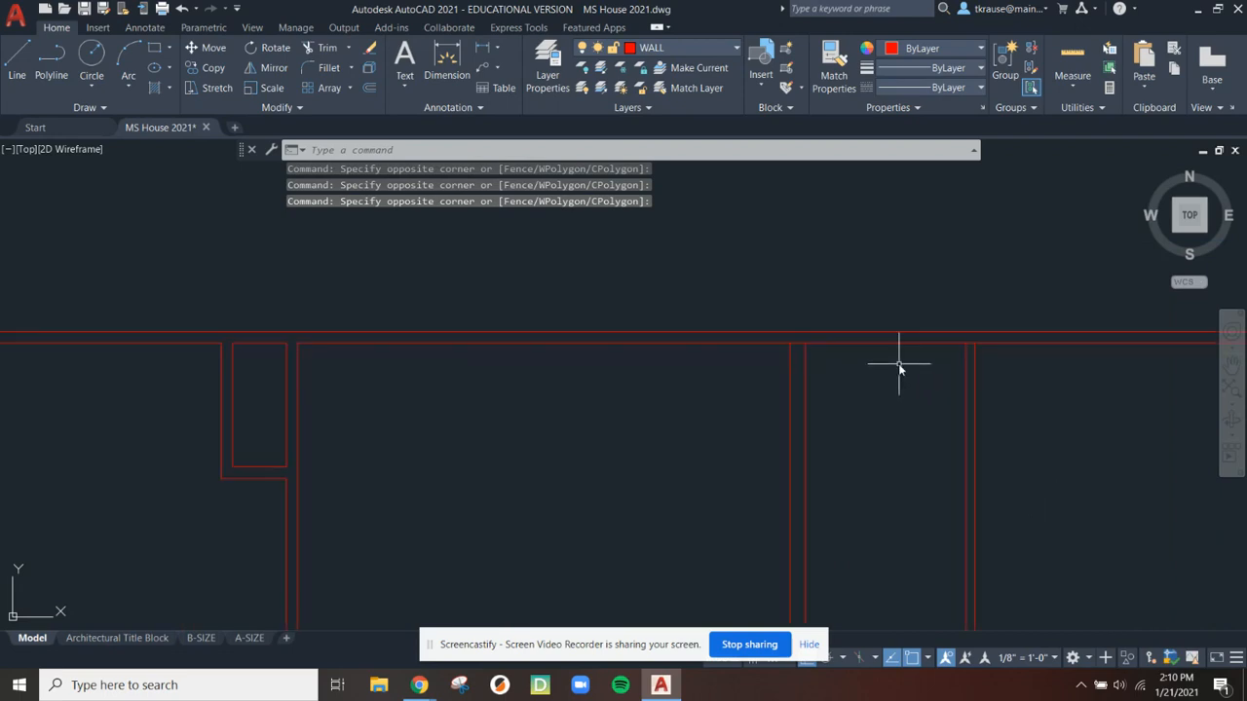
pyautogui.write('trim')
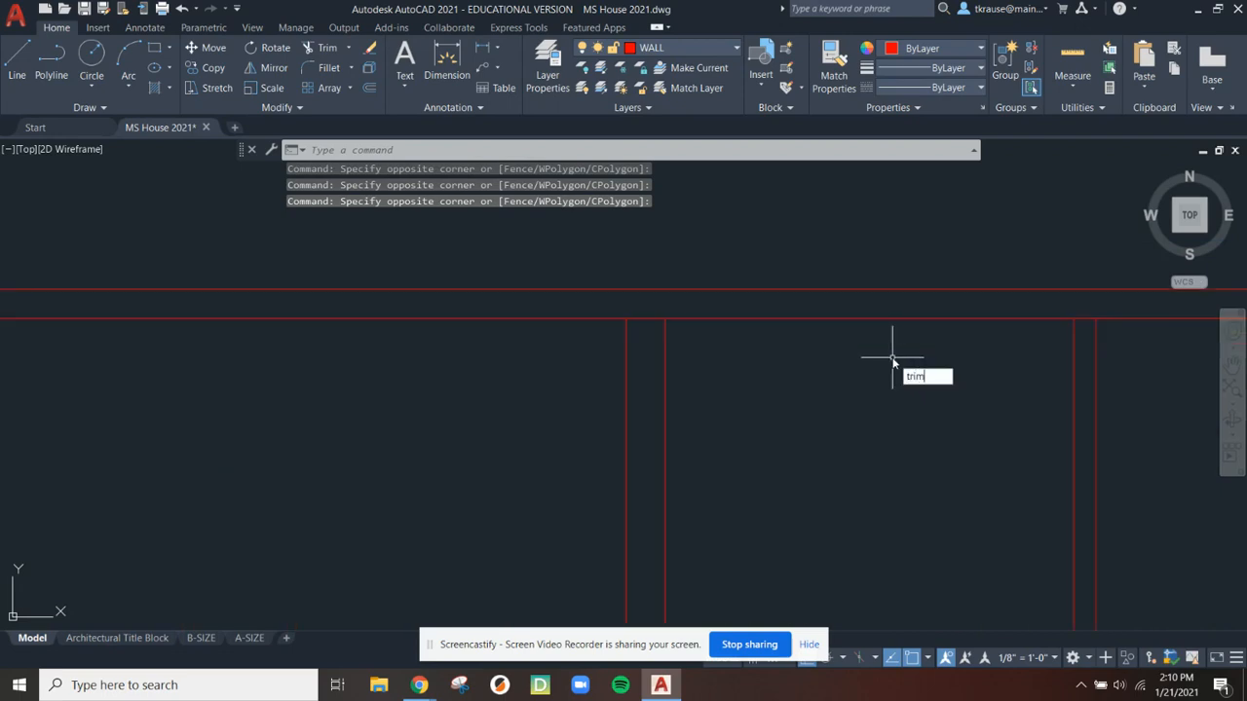
pyautogui.press('Return')
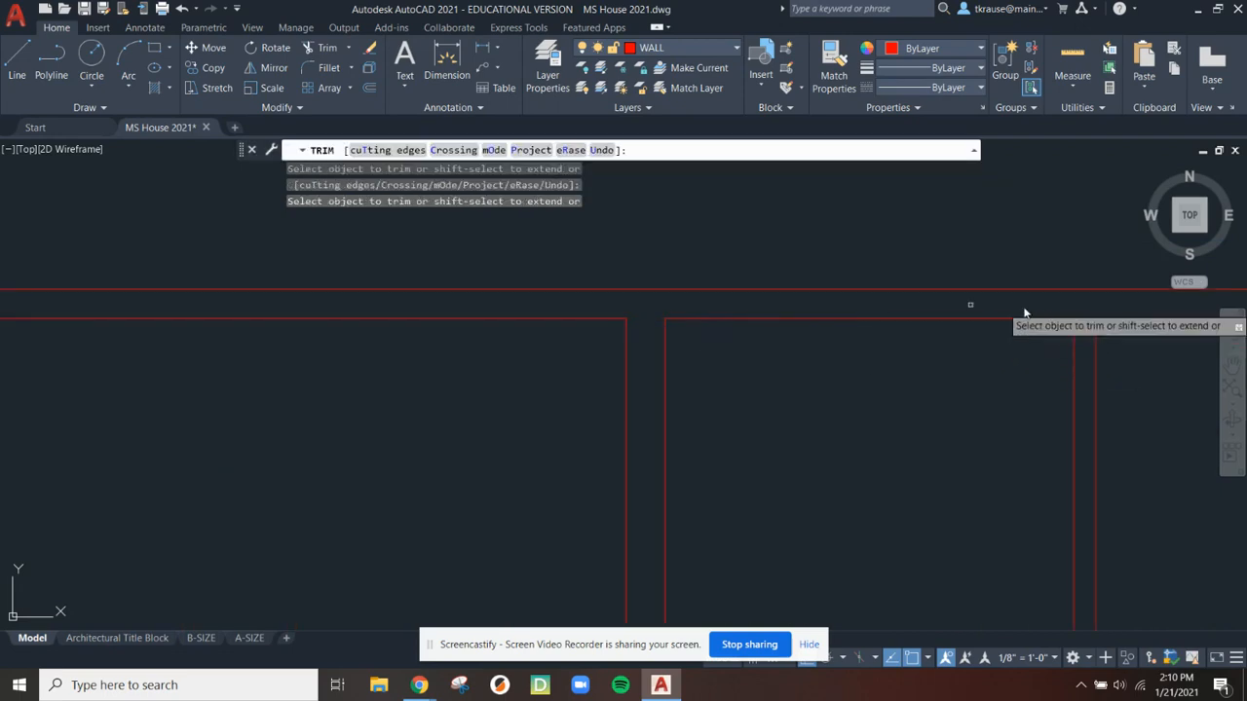
pyautogui.press('Escape')
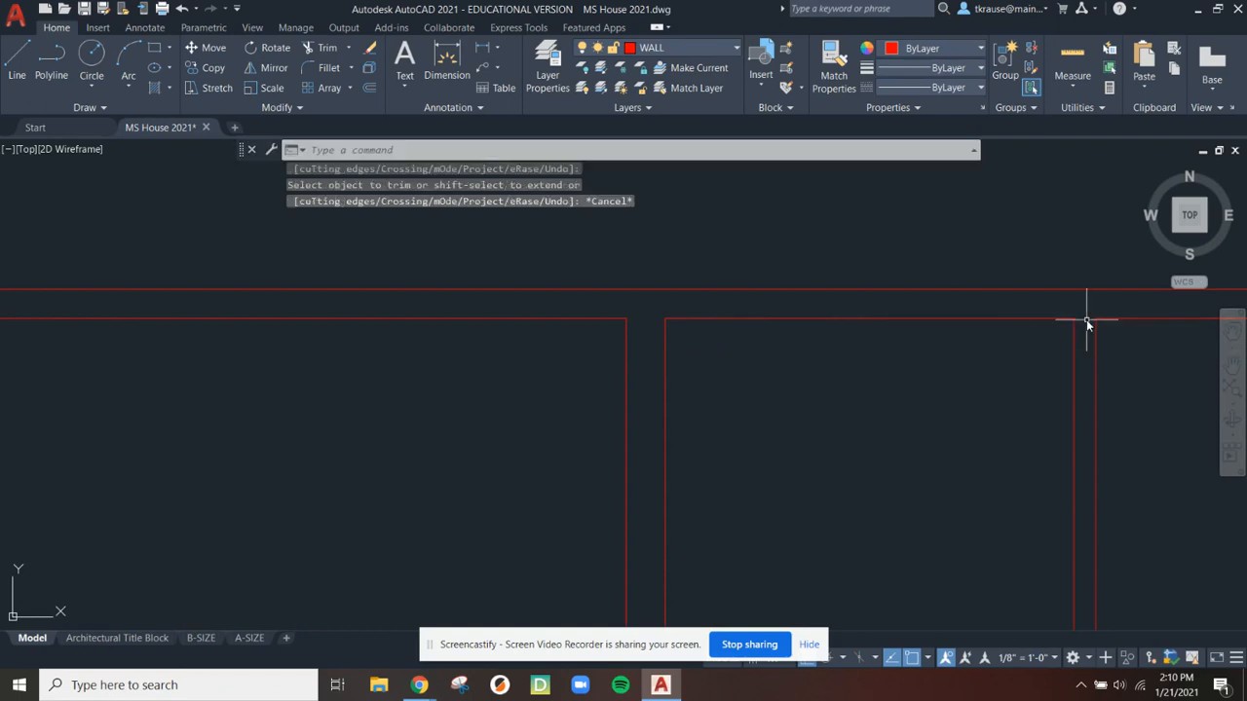
pyautogui.scroll(-5, 1088, 324)
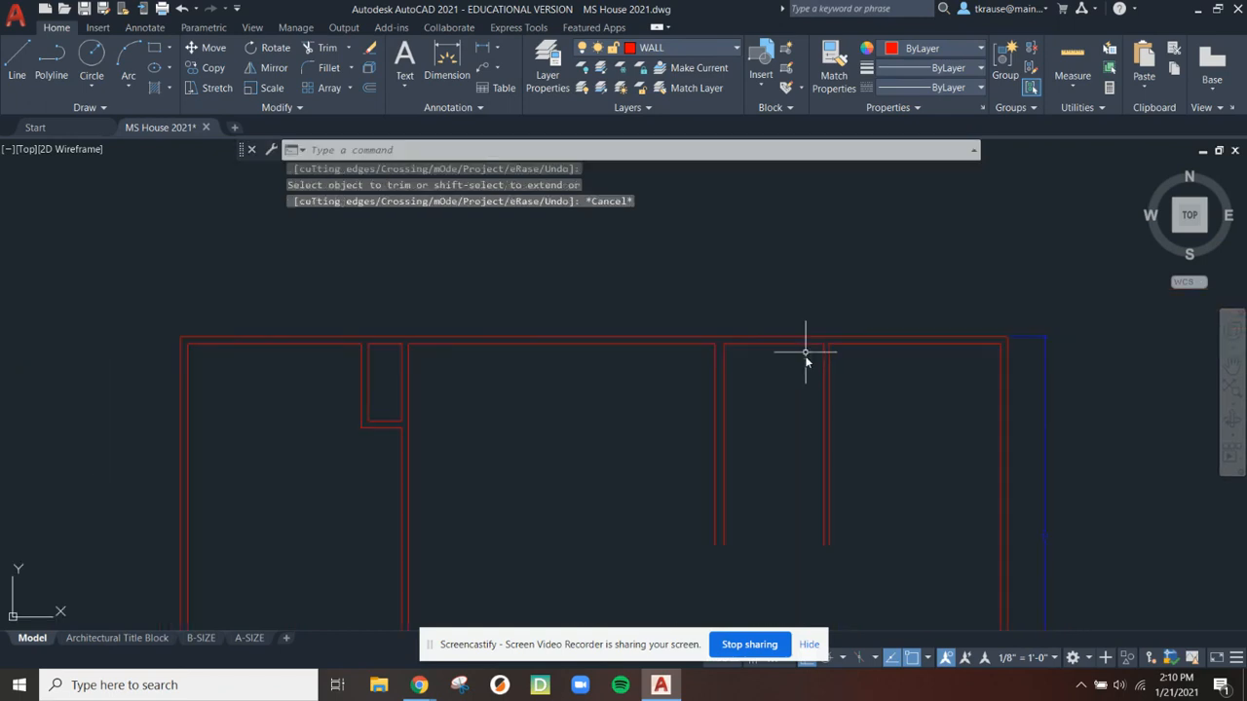
pyautogui.scroll(-2, 789, 349)
pyautogui.scroll(4, 827, 359)
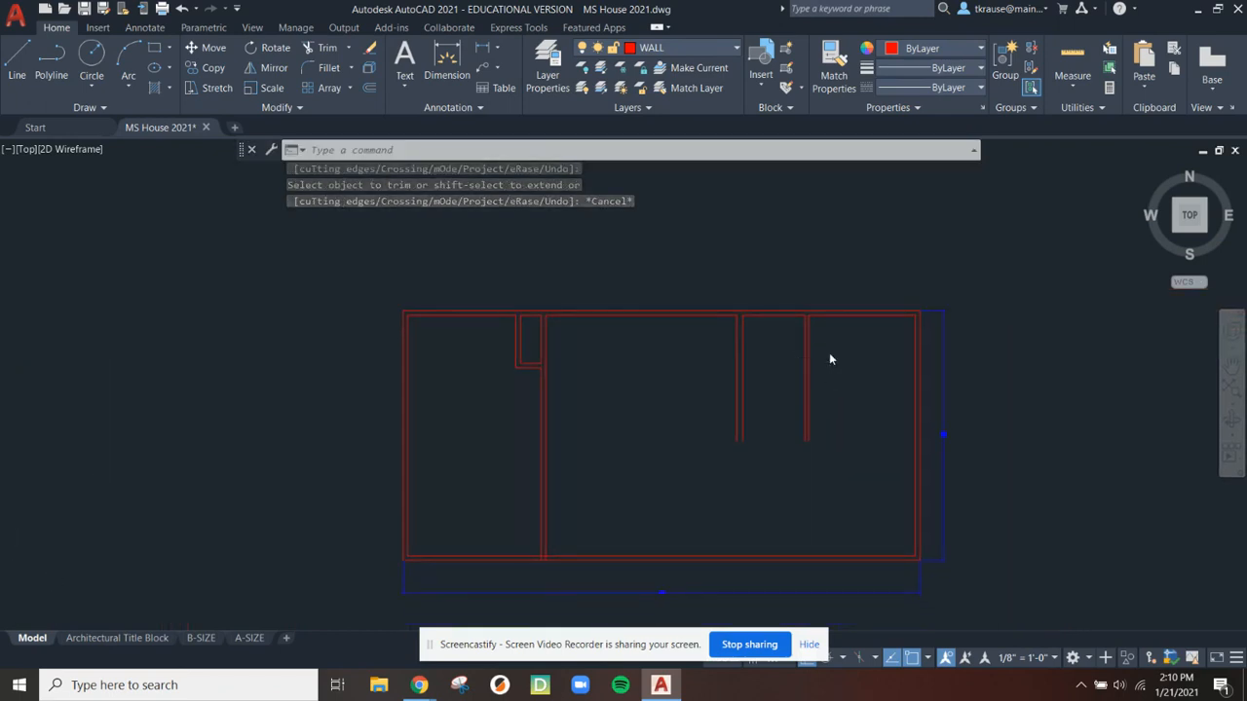
pyautogui.click(496, 50)
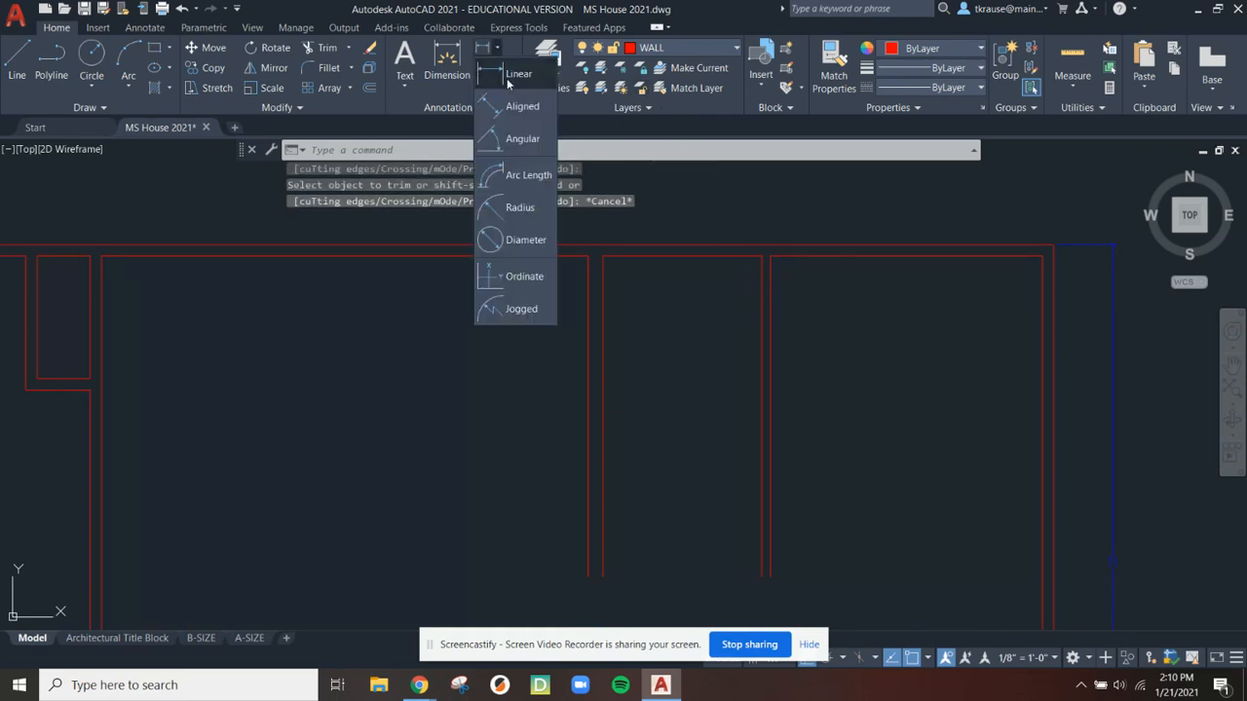
pyautogui.click(515, 76)
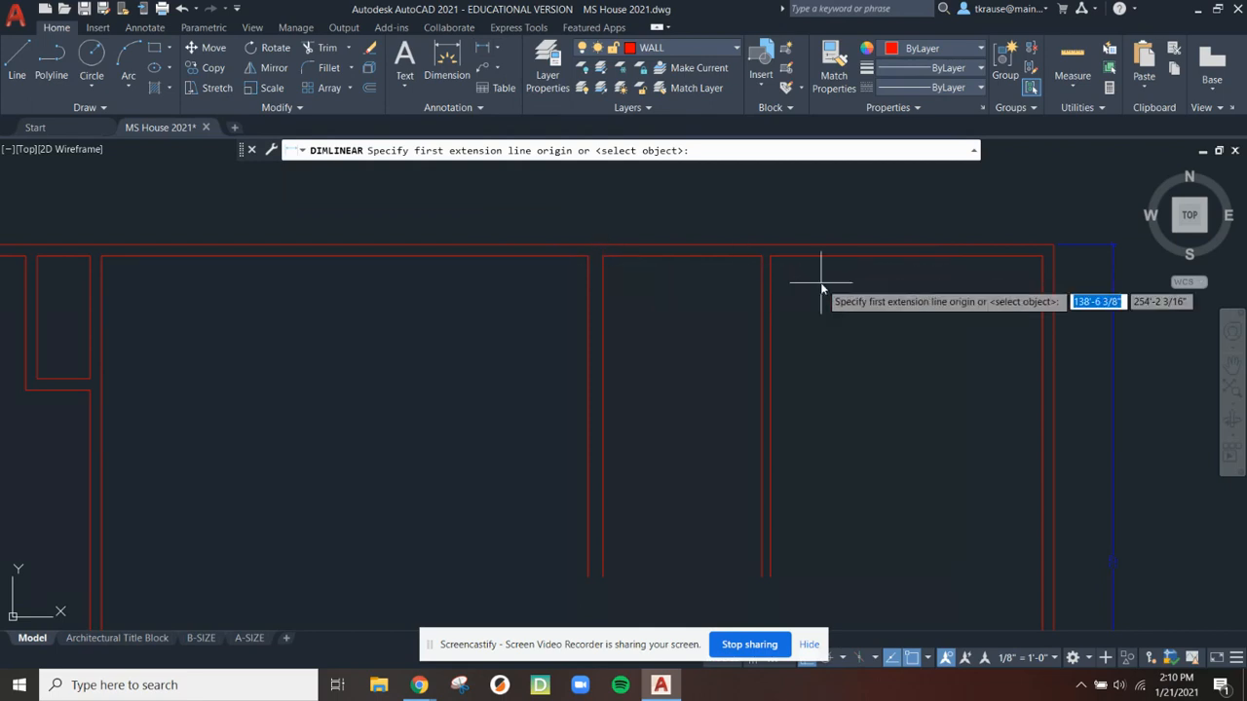
pyautogui.click(764, 256)
pyautogui.click(605, 255)
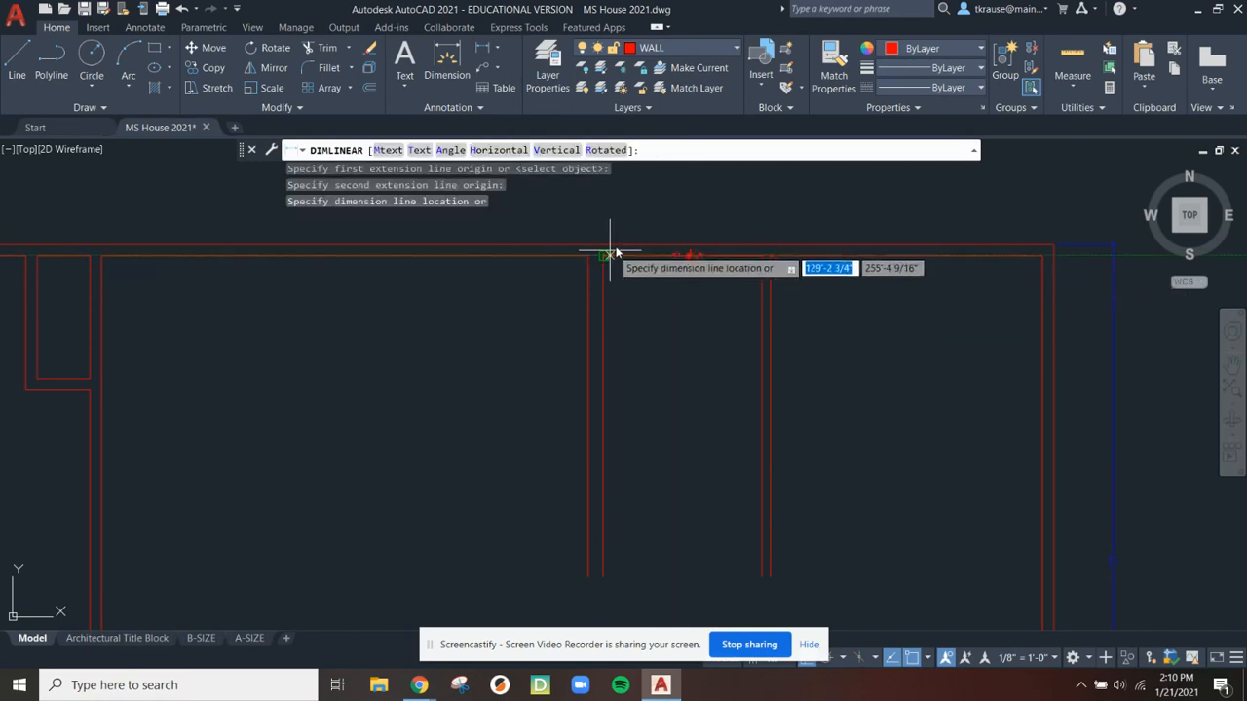
pyautogui.press('Escape')
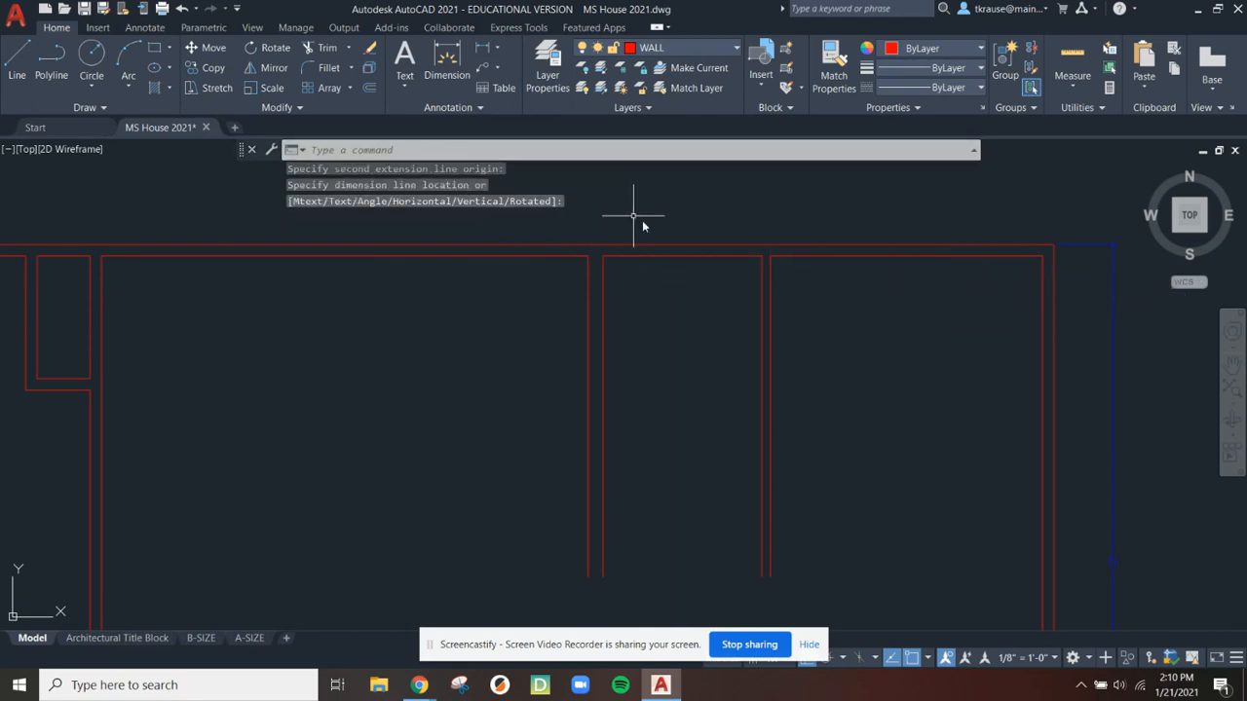
# Add a linear dimension above the upper exterior wall from the 4.5" wall's right face to the 8" wall's left face
pyautogui.press('Return')
pyautogui.click(766, 257)
pyautogui.click(582, 256)
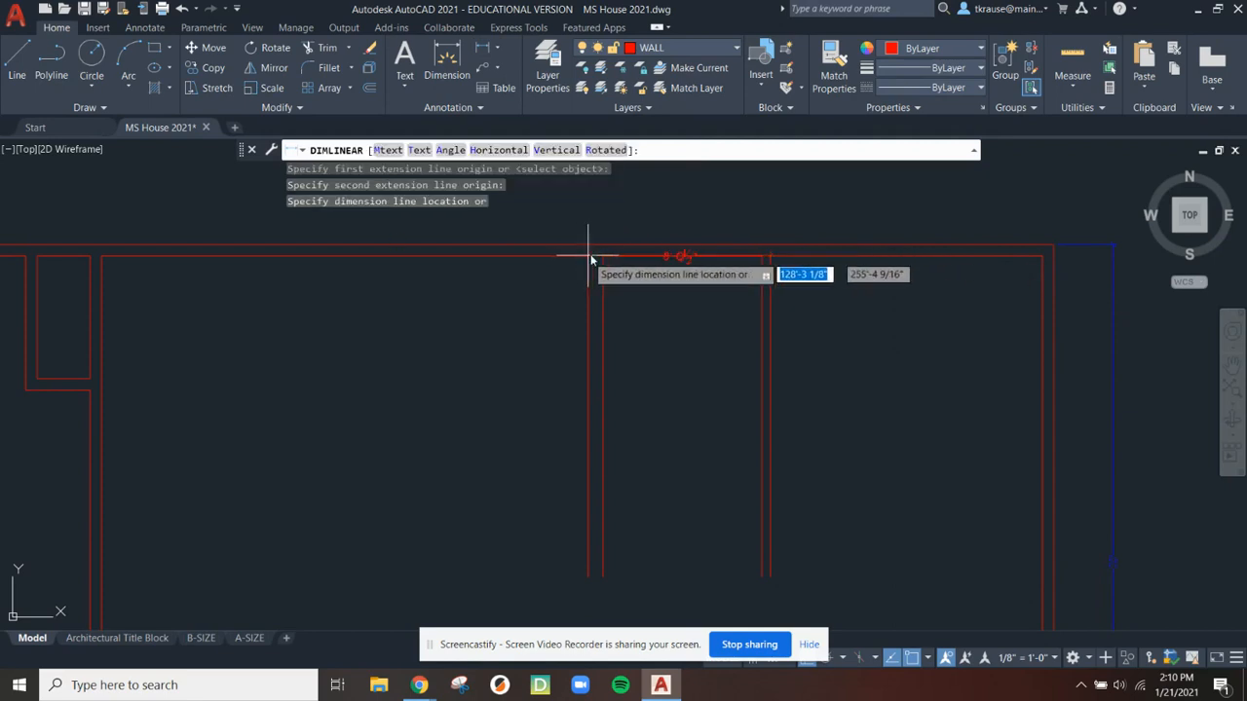
pyautogui.scroll(3, 776, 220)
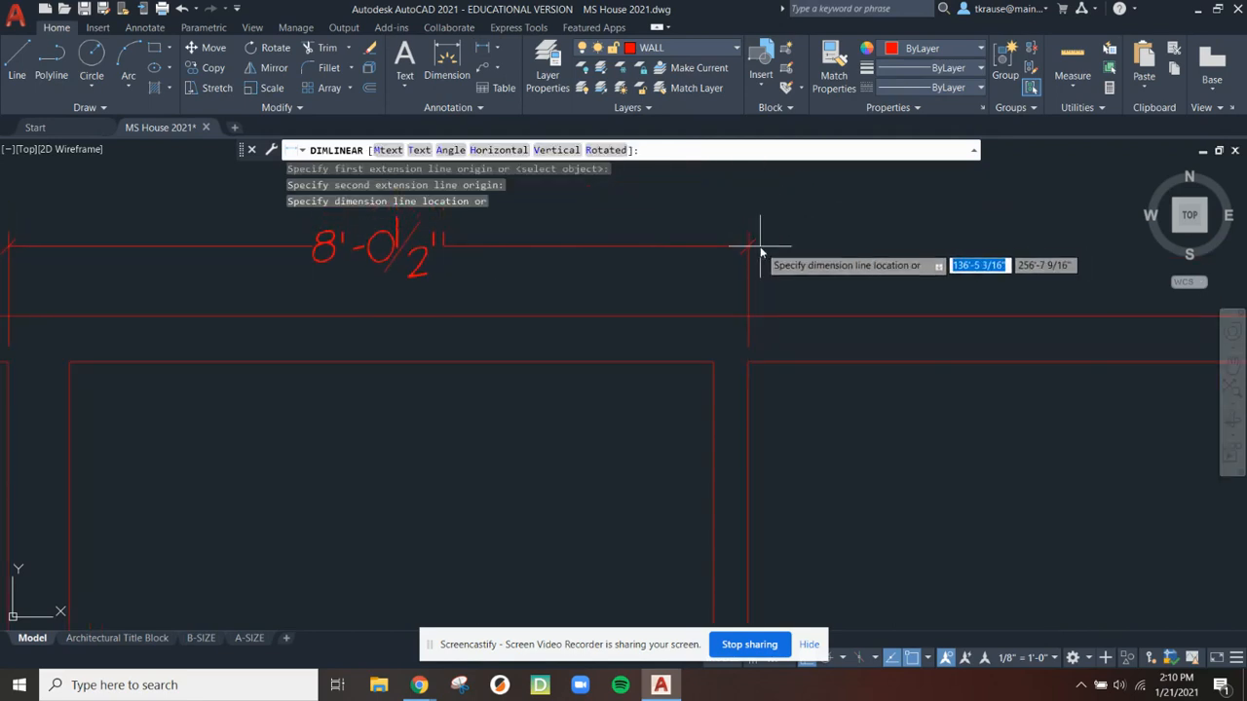
pyautogui.scroll(-2, 769, 245)
pyautogui.click(793, 241)
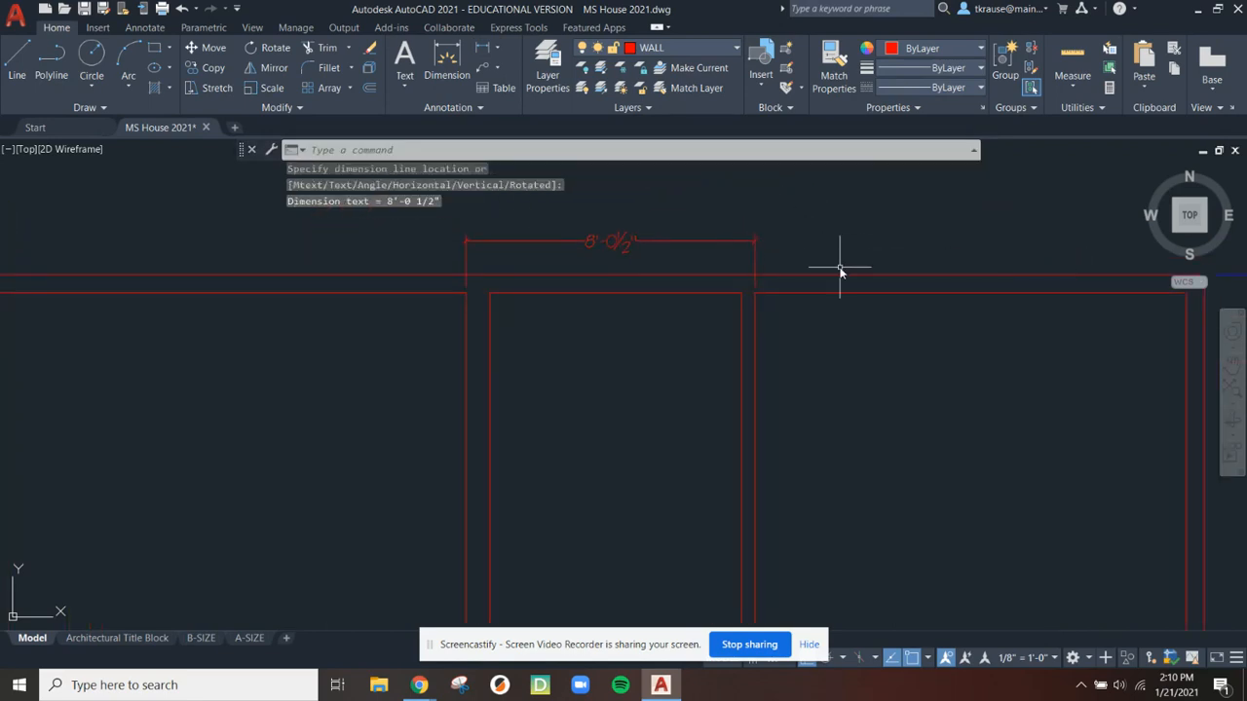
# Add a linear dimension above the upper exterior wall from the 8" wall's left face to the closet-side interior wall's left face, aligned with the neighbouring dimension
pyautogui.press('Return')
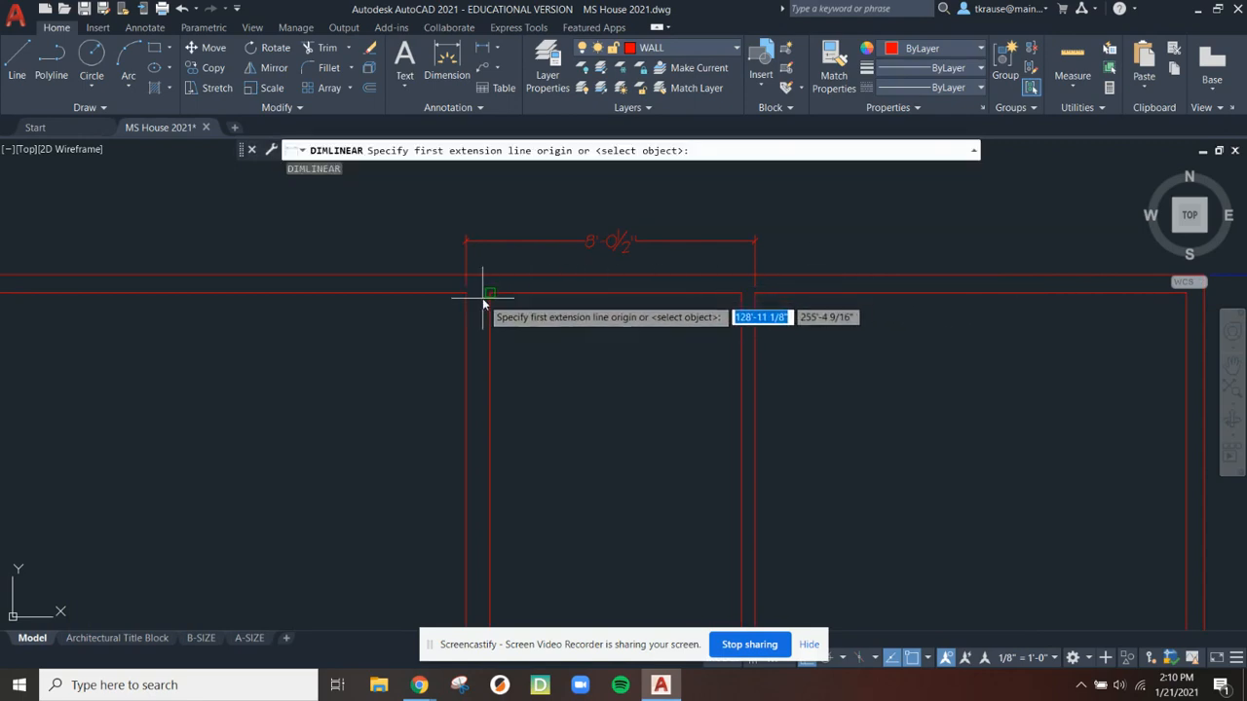
pyautogui.moveTo(433, 311); pyautogui.dragTo(690, 345, button='middle')
pyautogui.scroll(-2, 673, 345)
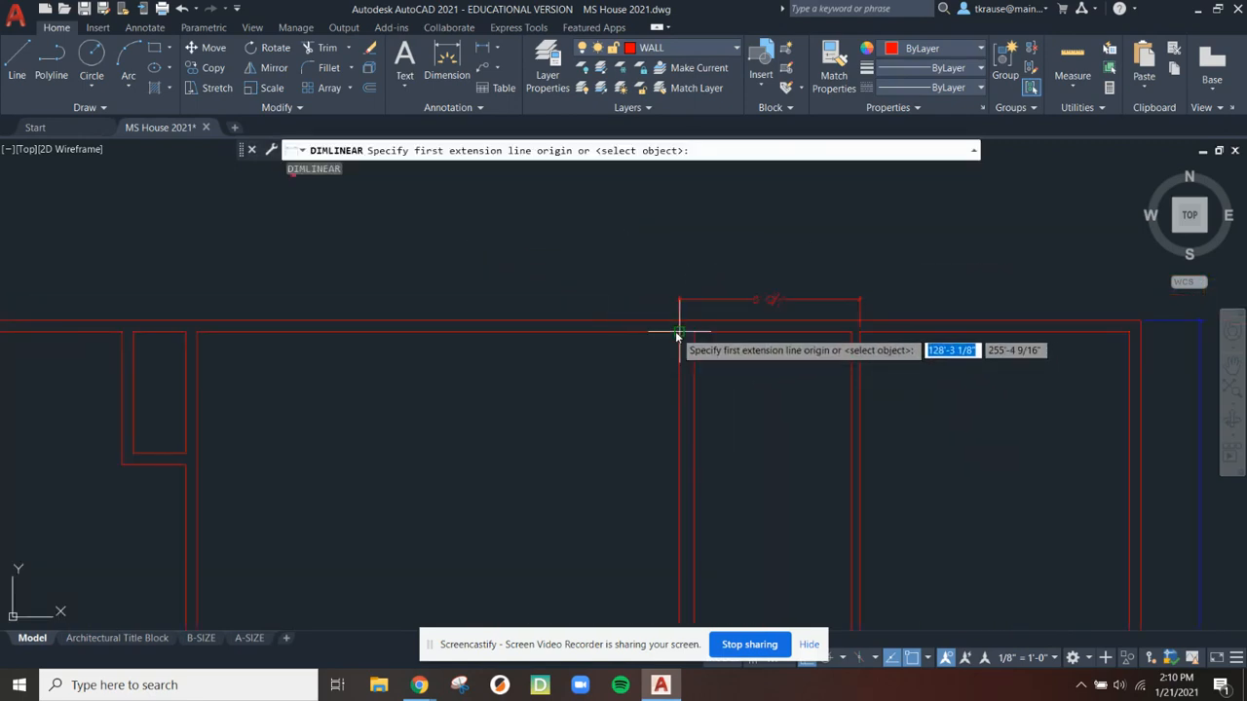
pyautogui.click(679, 332)
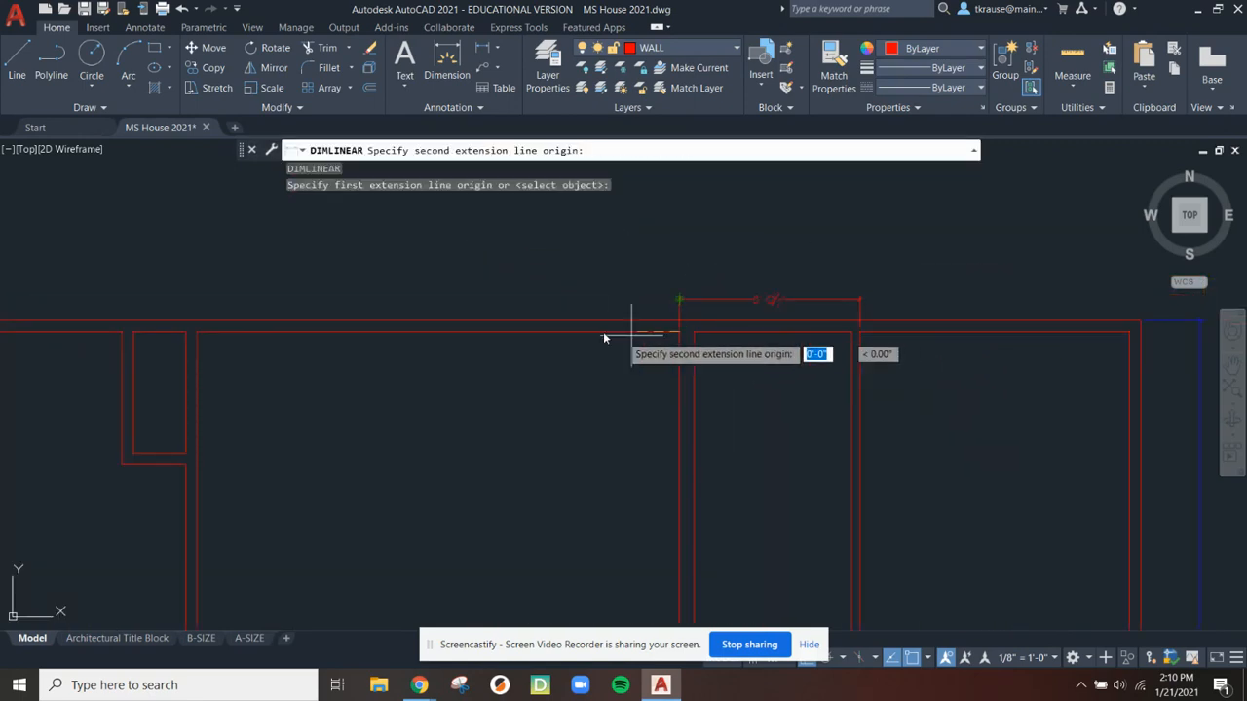
pyautogui.click(186, 332)
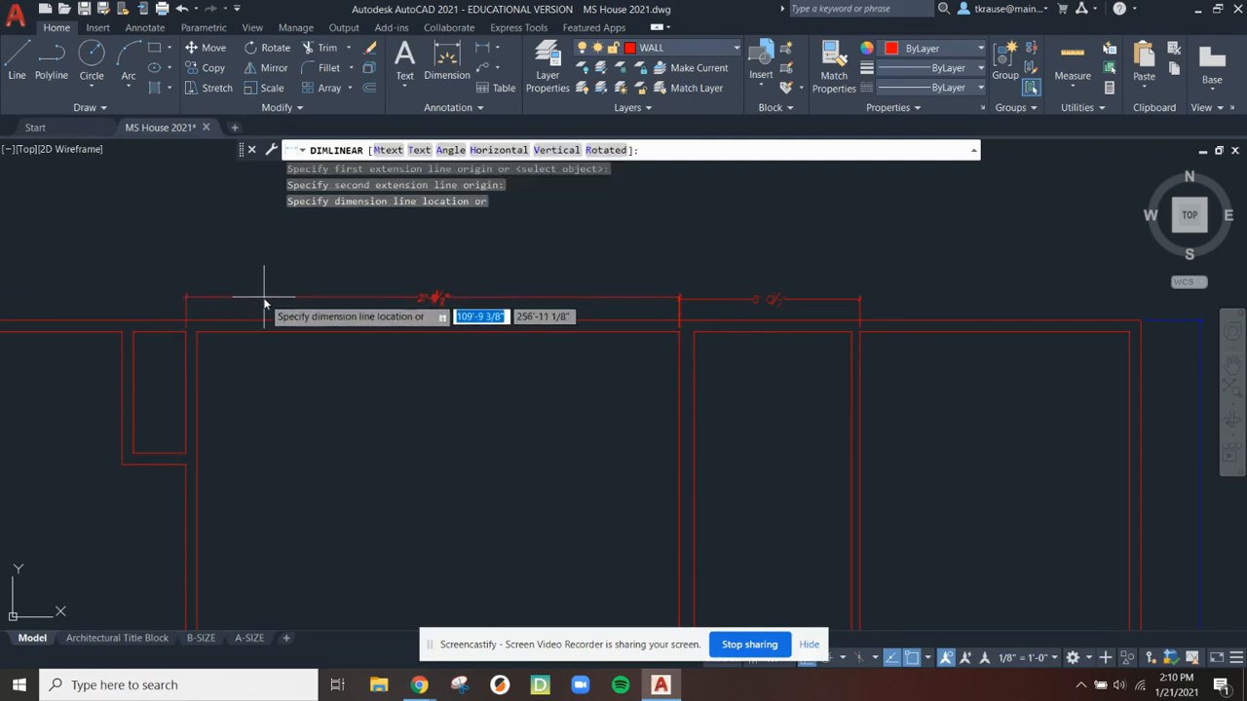
pyautogui.scroll(3, 808, 292)
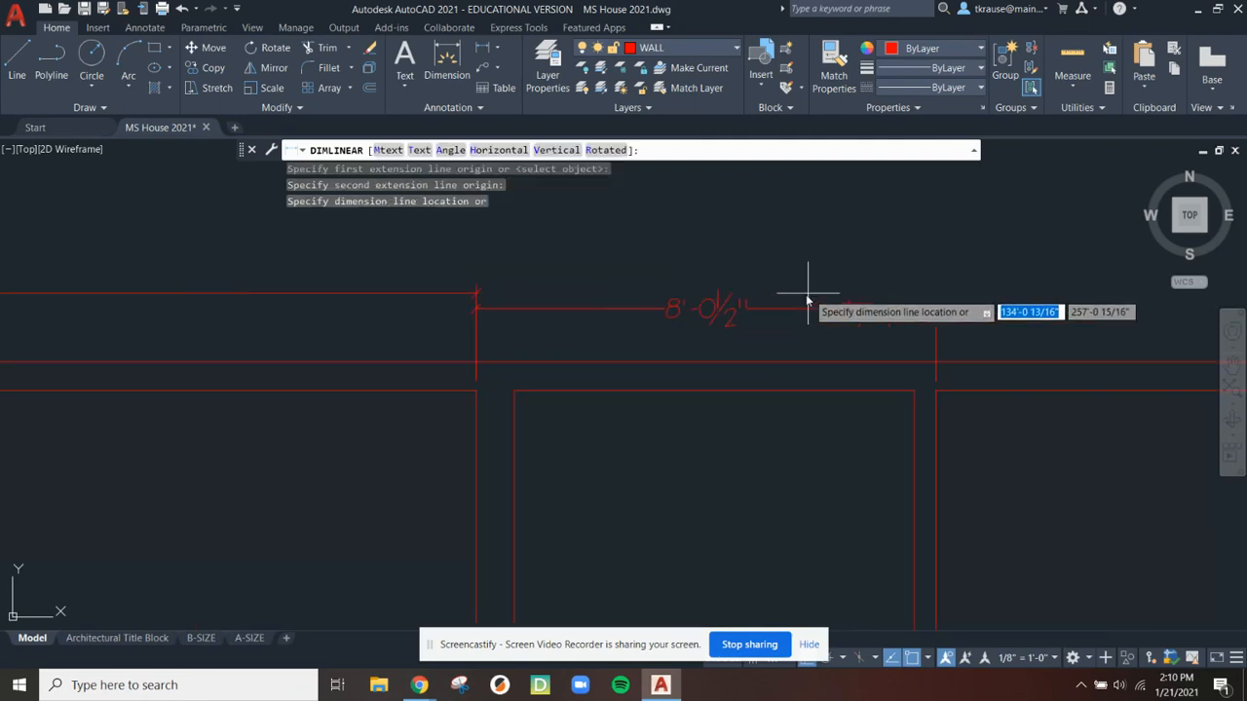
pyautogui.click(507, 308)
pyautogui.moveTo(543, 309); pyautogui.dragTo(931, 311, button='middle')
pyautogui.scroll(-2, 930, 311)
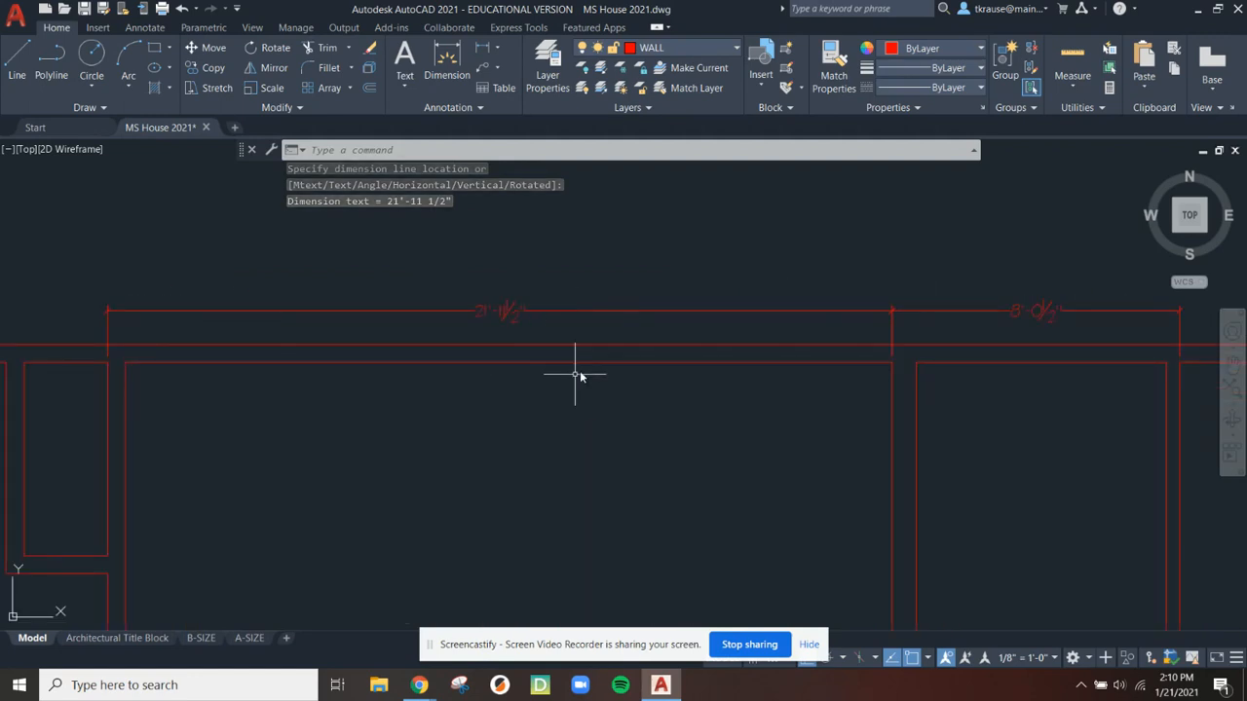
# Compare the upper wall dimensions with the MS HOUSE PLAN Step 1 PDF in Chrome and return to AutoCAD
pyautogui.moveTo(419, 685)
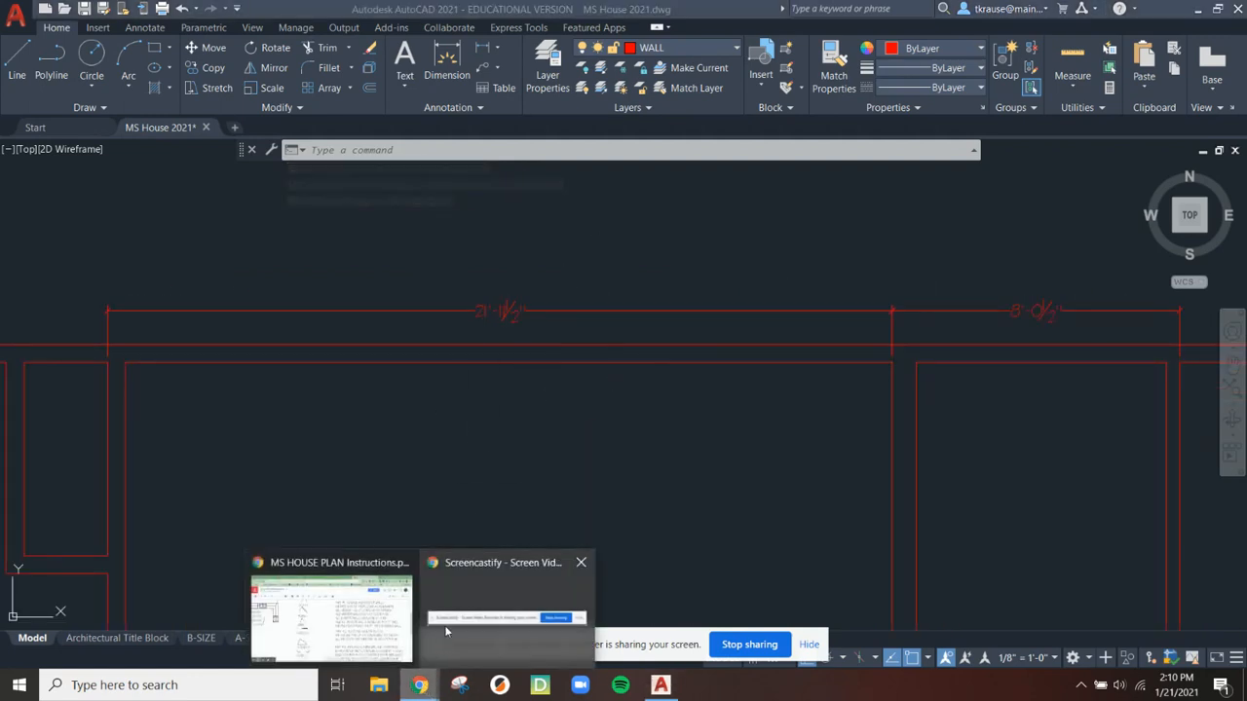
pyautogui.click(386, 606)
pyautogui.click(699, 13)
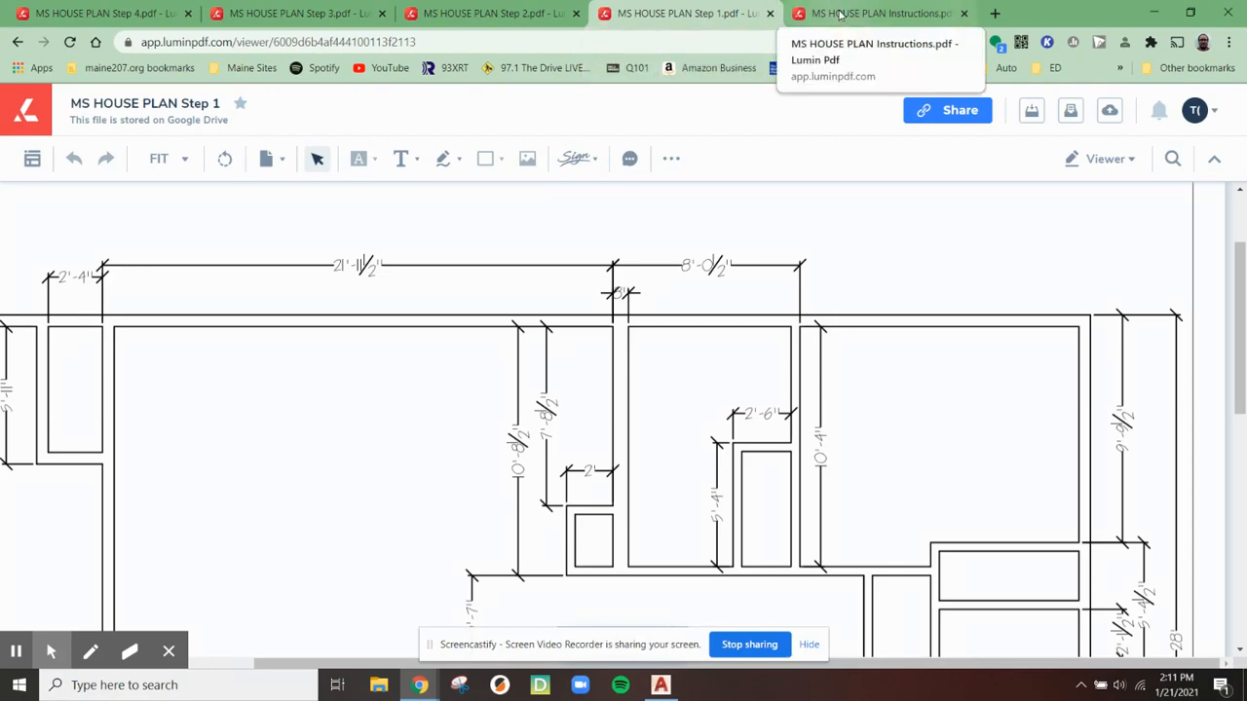
pyautogui.click(840, 14)
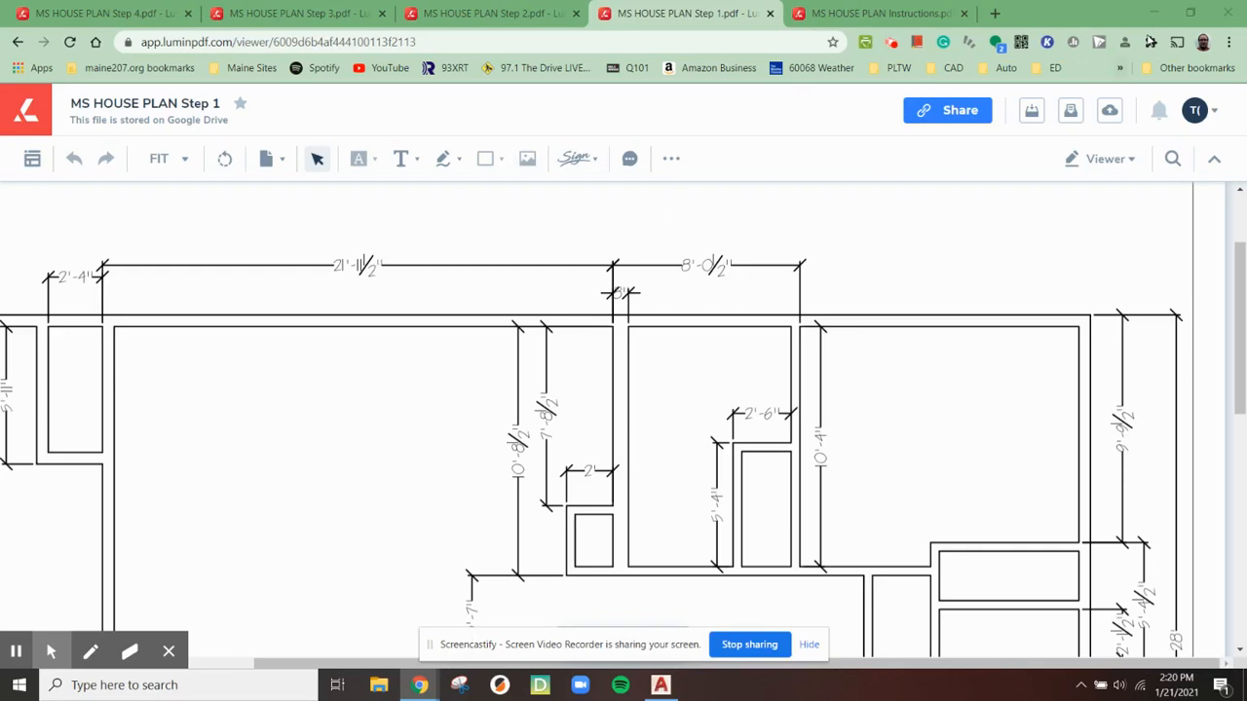
pyautogui.click(1153, 14)
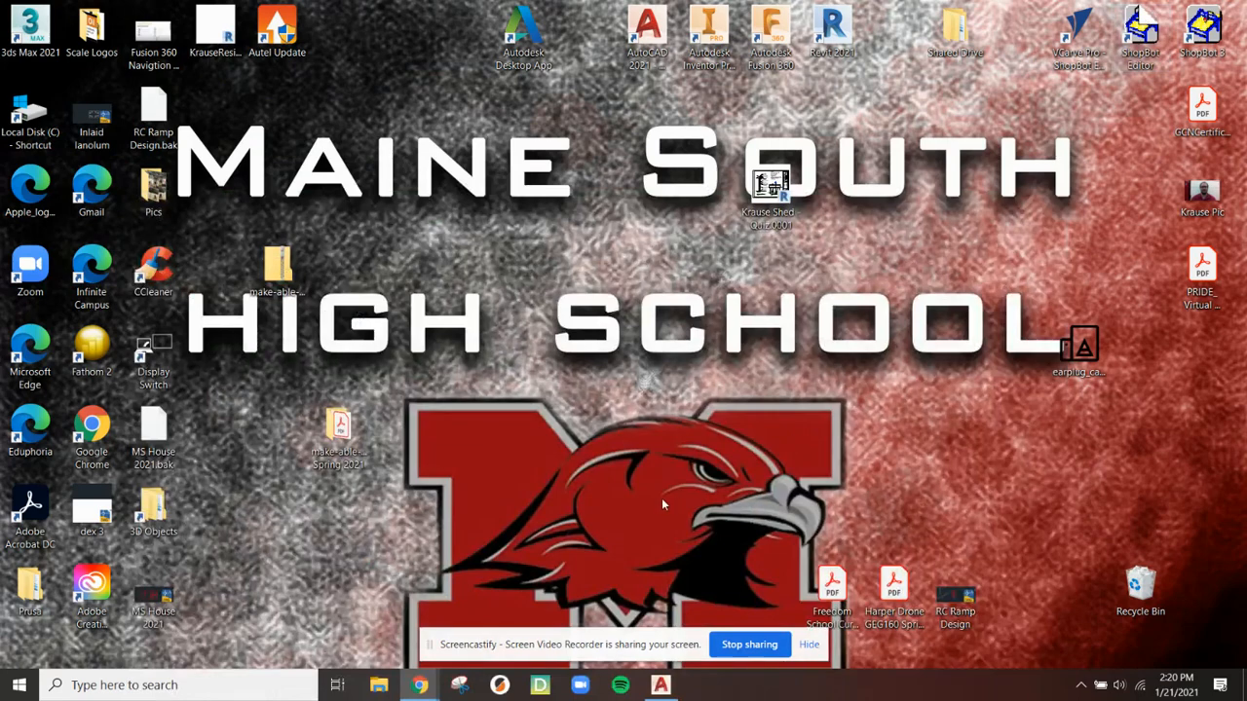
pyautogui.click(660, 685)
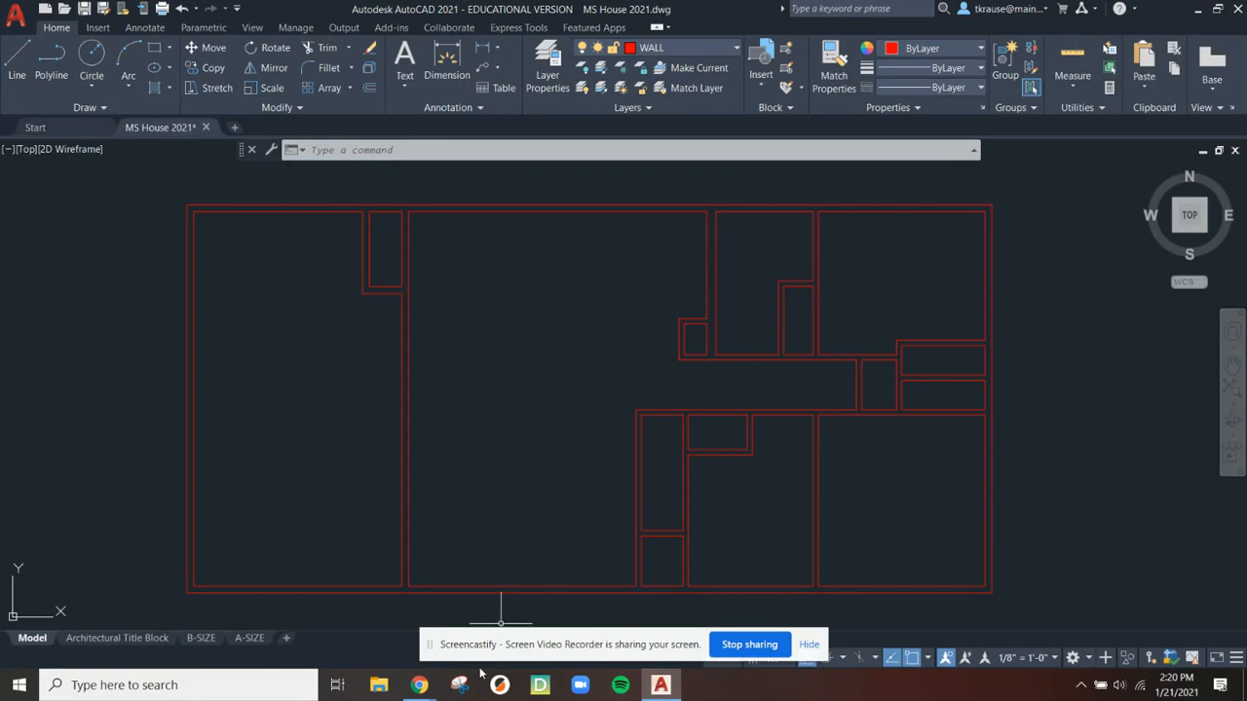
# Review the whole wall layout in the MS HOUSE PLAN Step 1 PDF in Chrome and return to AutoCAD to compare the finished walls
pyautogui.moveTo(434, 692)
pyautogui.click(385, 623)
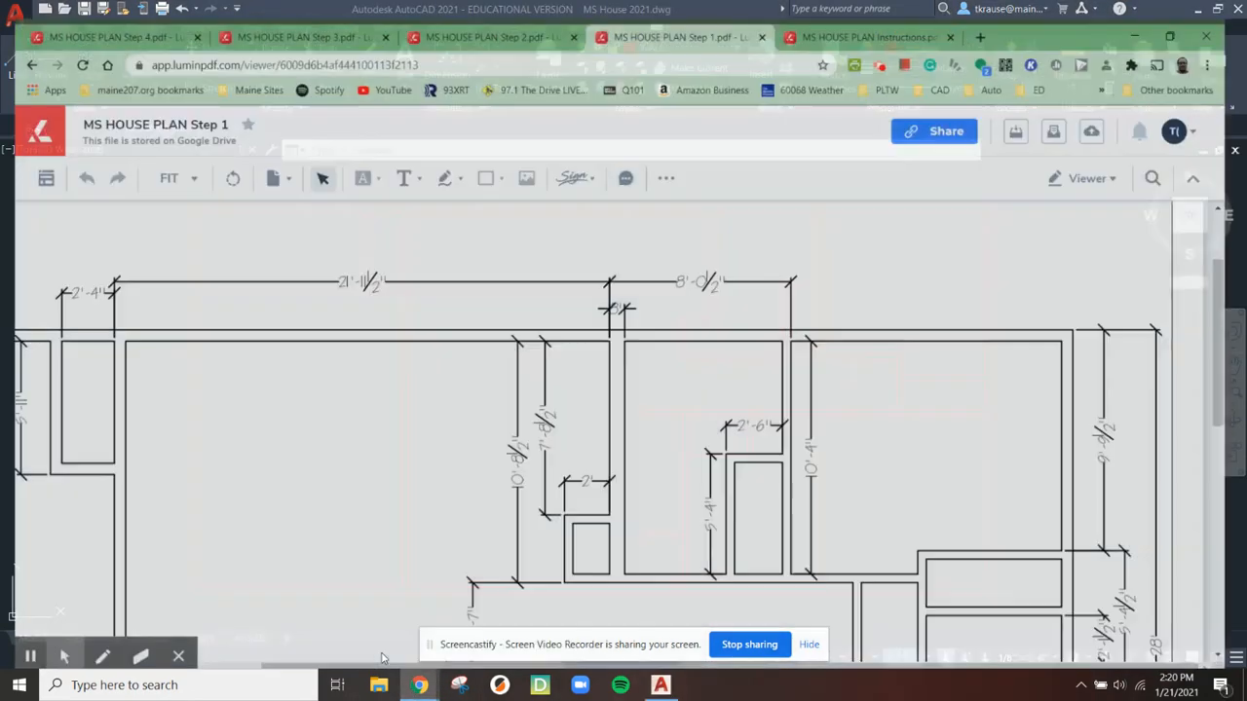
pyautogui.keyDown('ctrl'); pyautogui.scroll(-3, 633, 386); pyautogui.keyUp('ctrl')
pyautogui.scroll(-5, 638, 387)
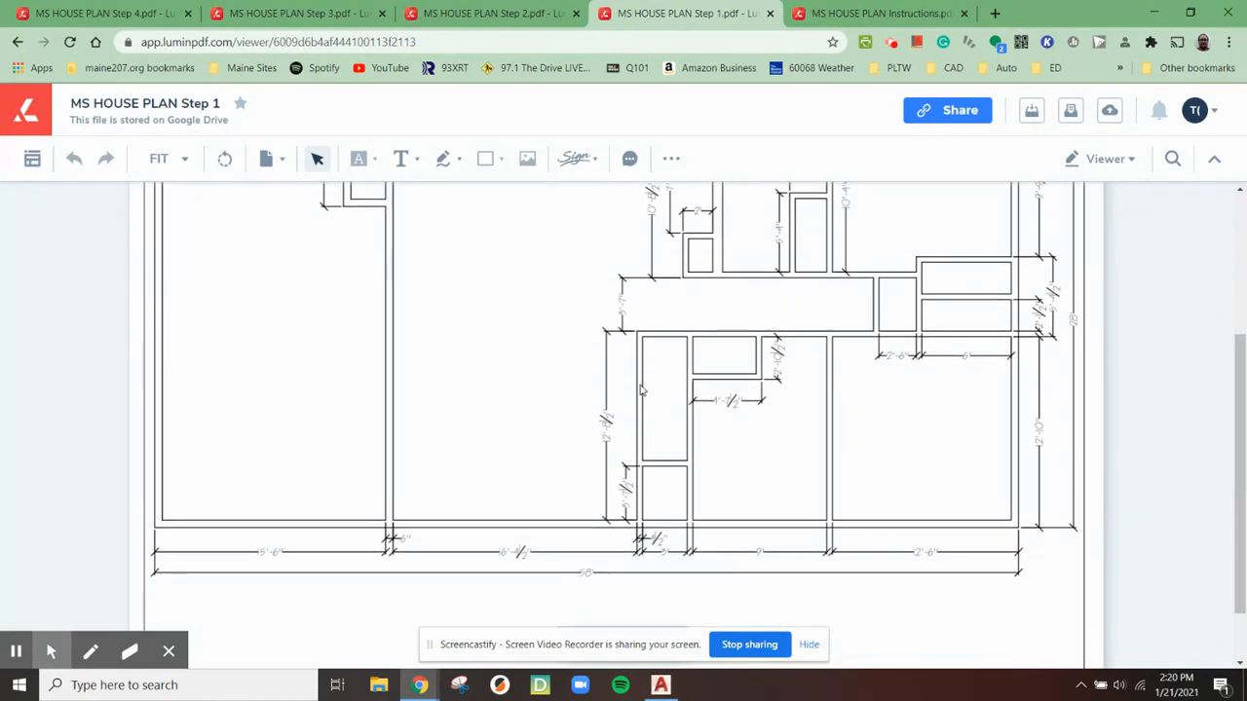
pyautogui.scroll(1, 639, 389)
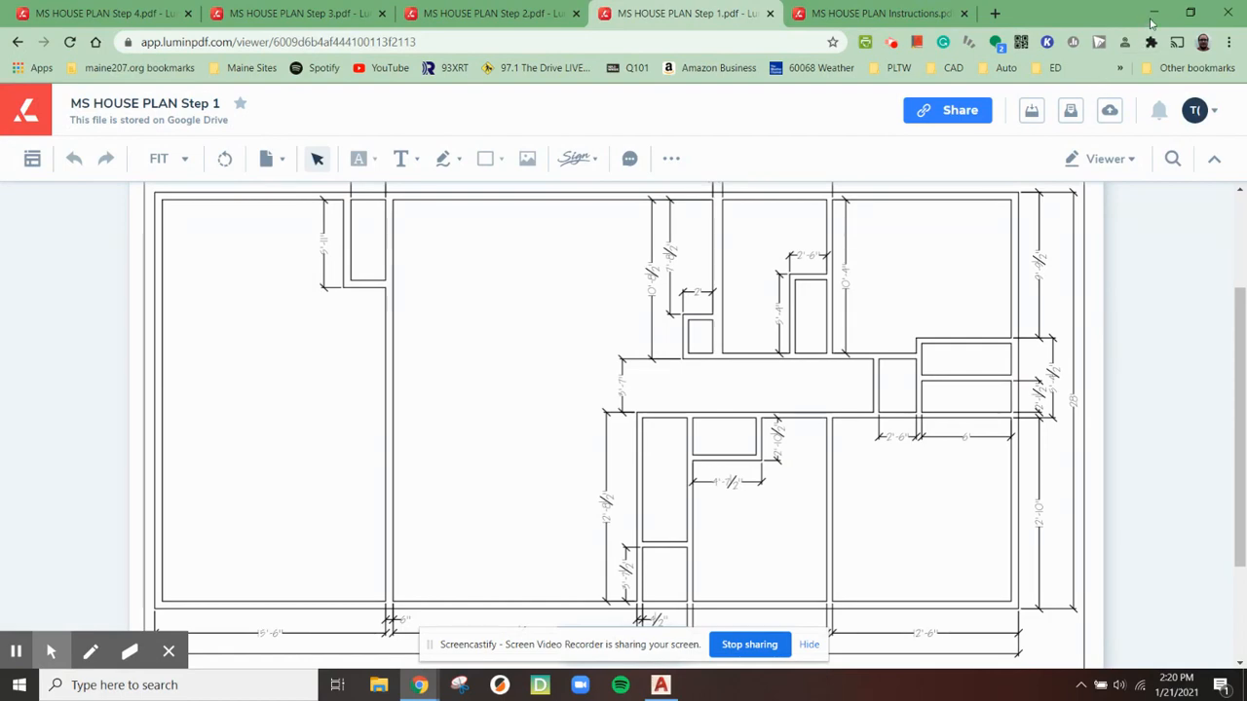
pyautogui.hotkey('alt', 'Tab')
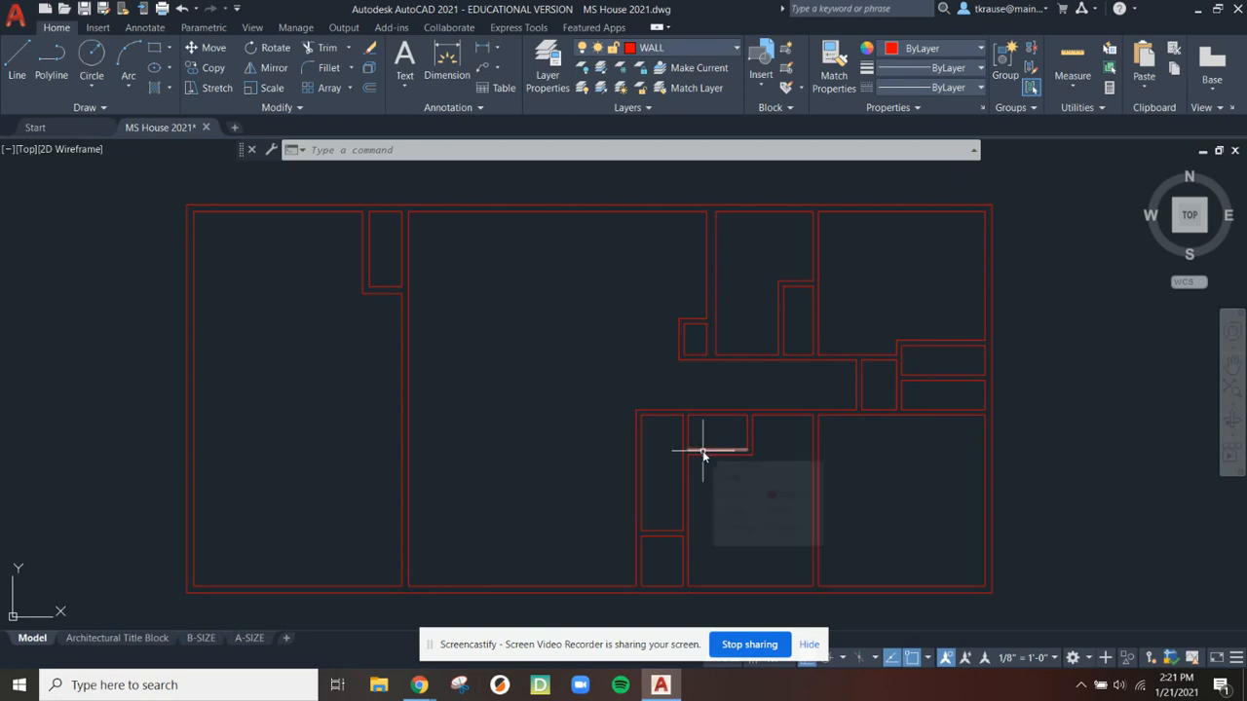
# Switch to Chrome and read the Part #2 door and window block requirements in the MS HOUSE PLAN Instructions PDF
pyautogui.click(419, 684)
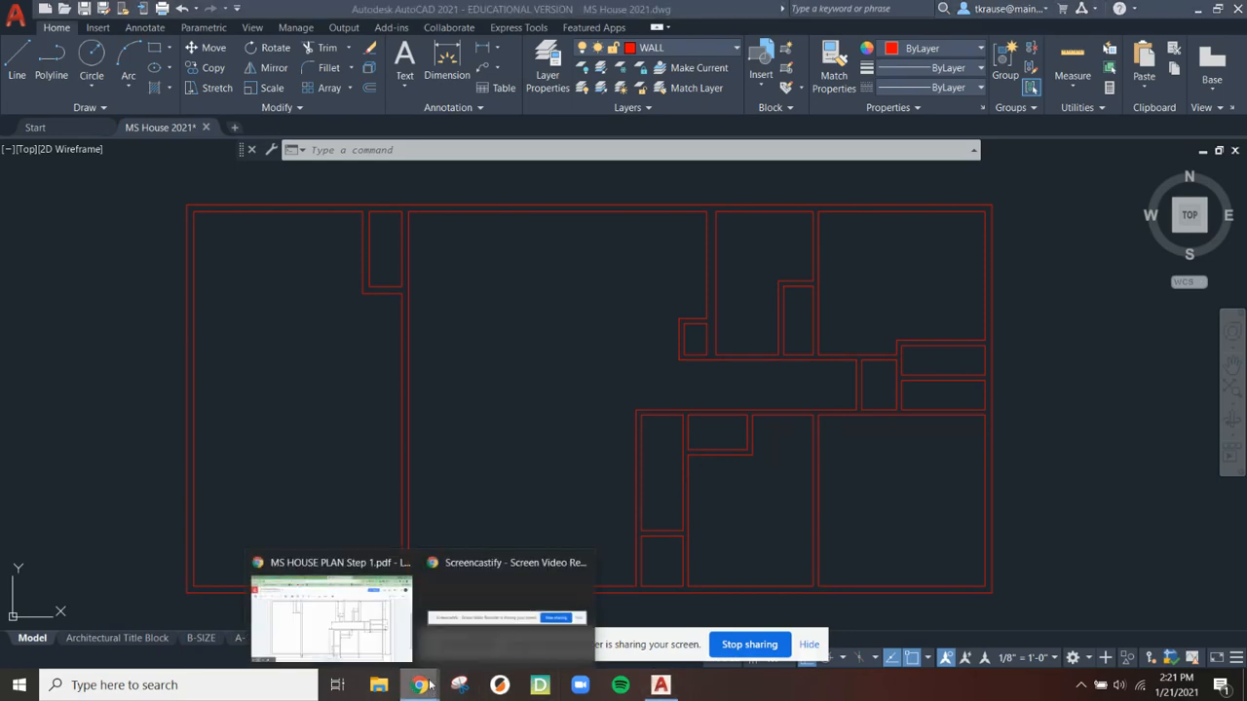
pyautogui.click(381, 633)
pyautogui.click(838, 12)
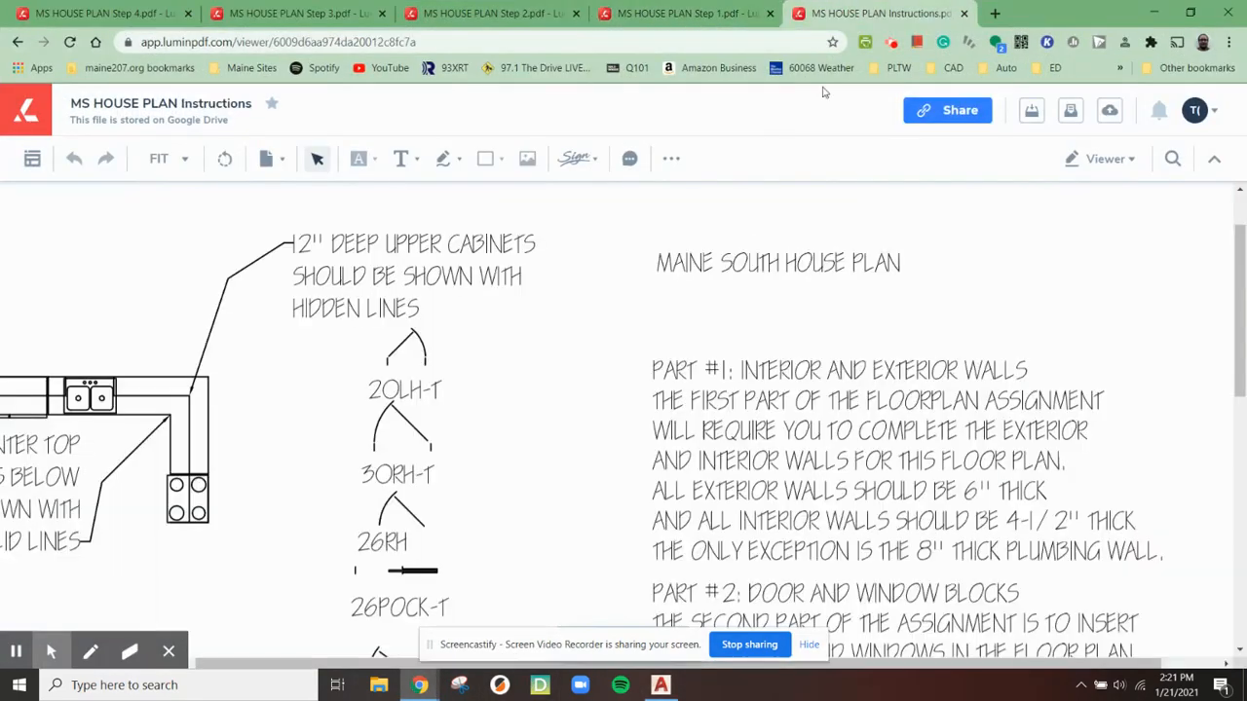
pyautogui.scroll(-2, 742, 323)
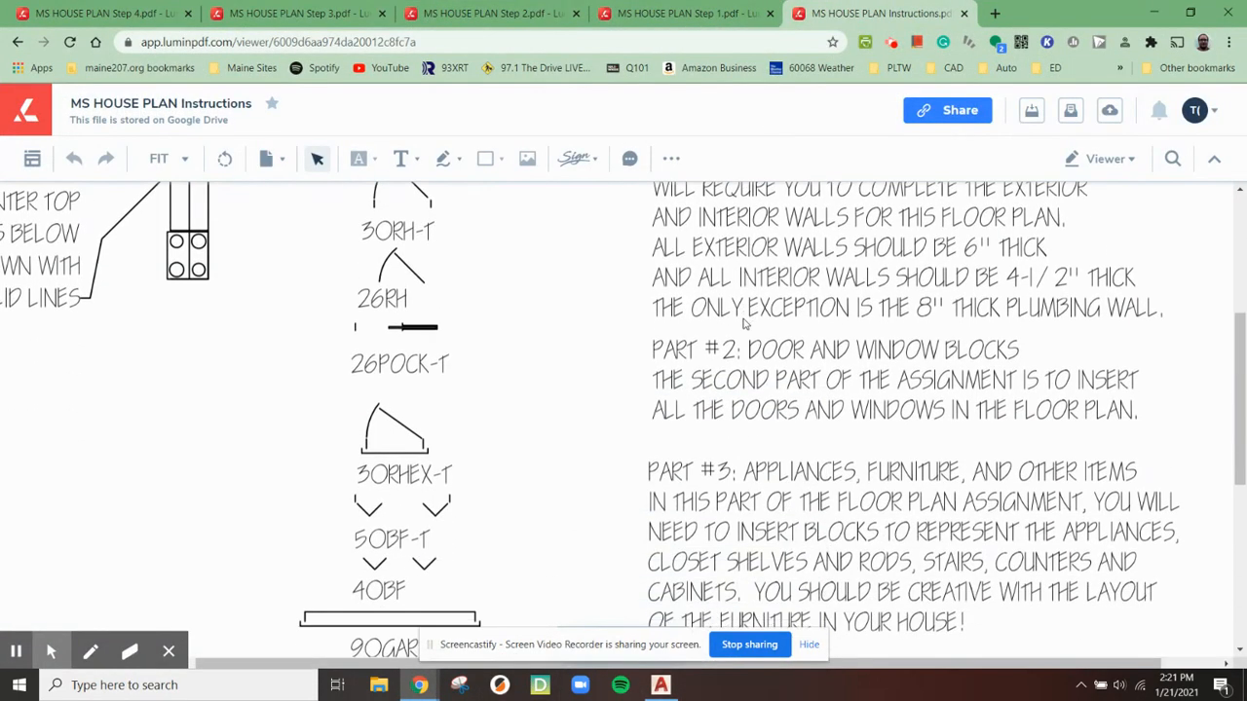